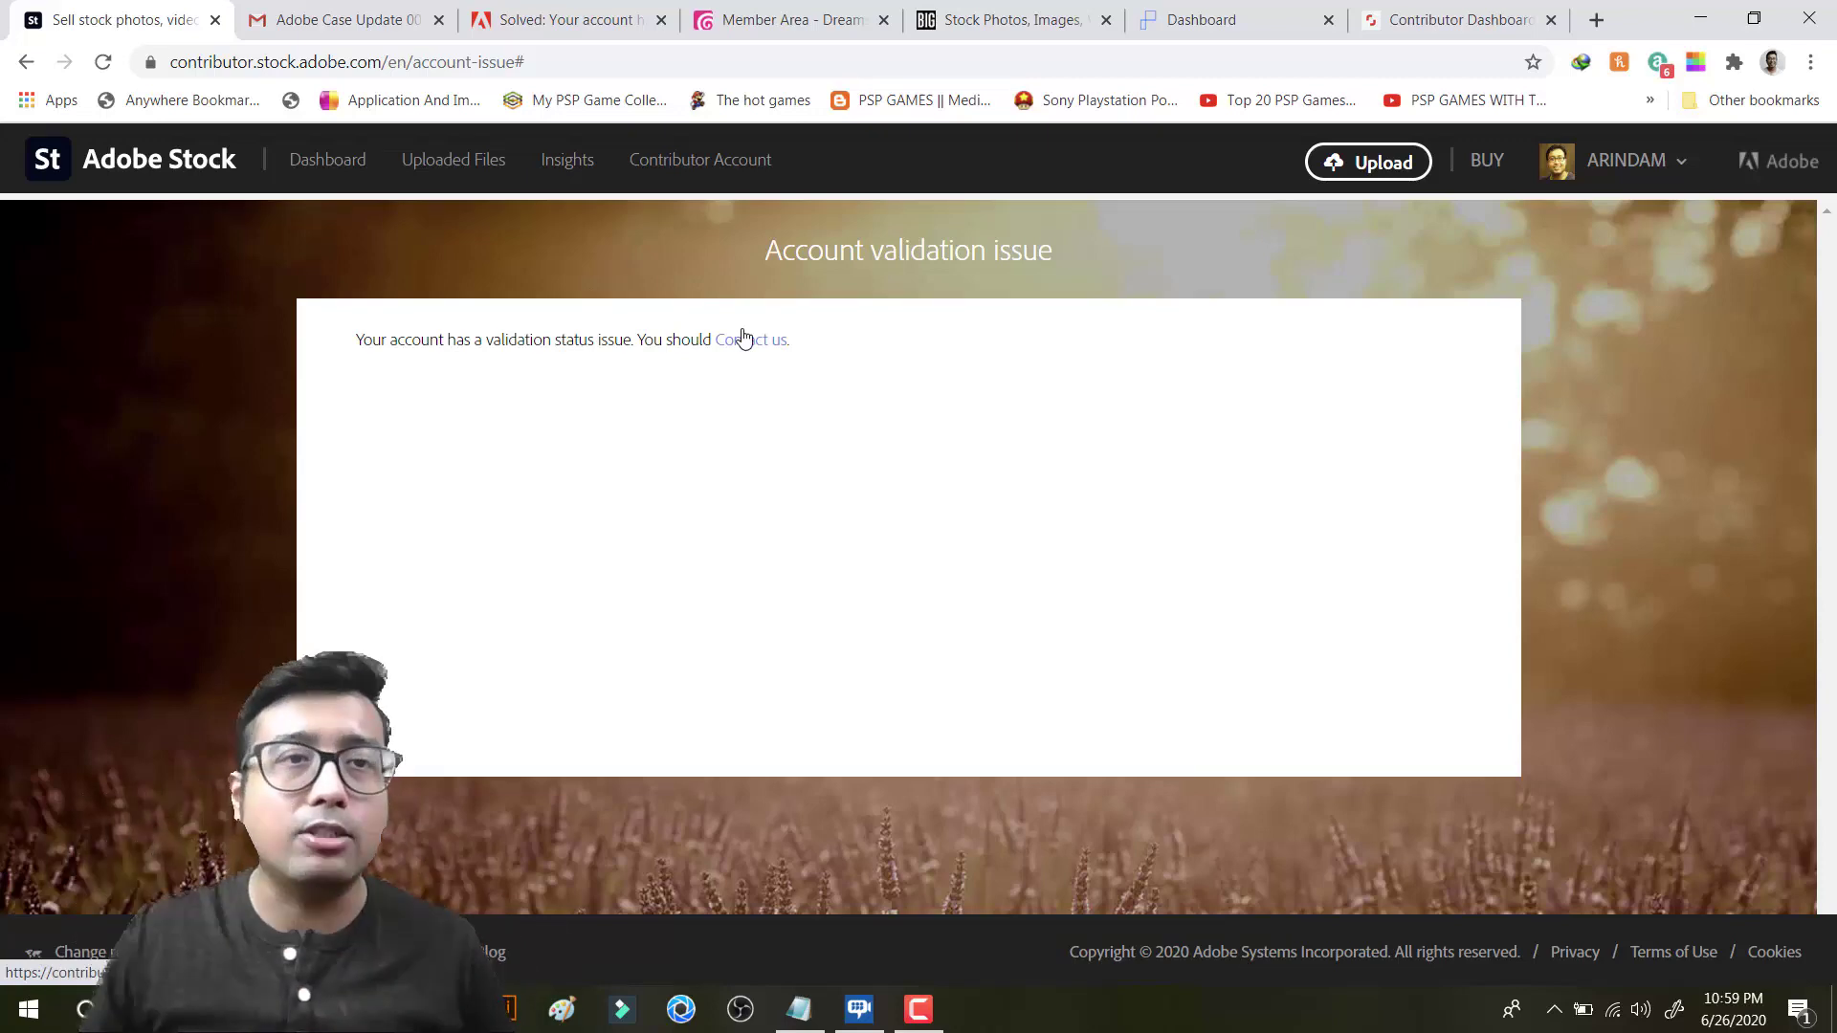
Step: Open the Adobe Case Update email with the blocked-account reply and decline Gmail desktop notifications
left_click(350, 29)
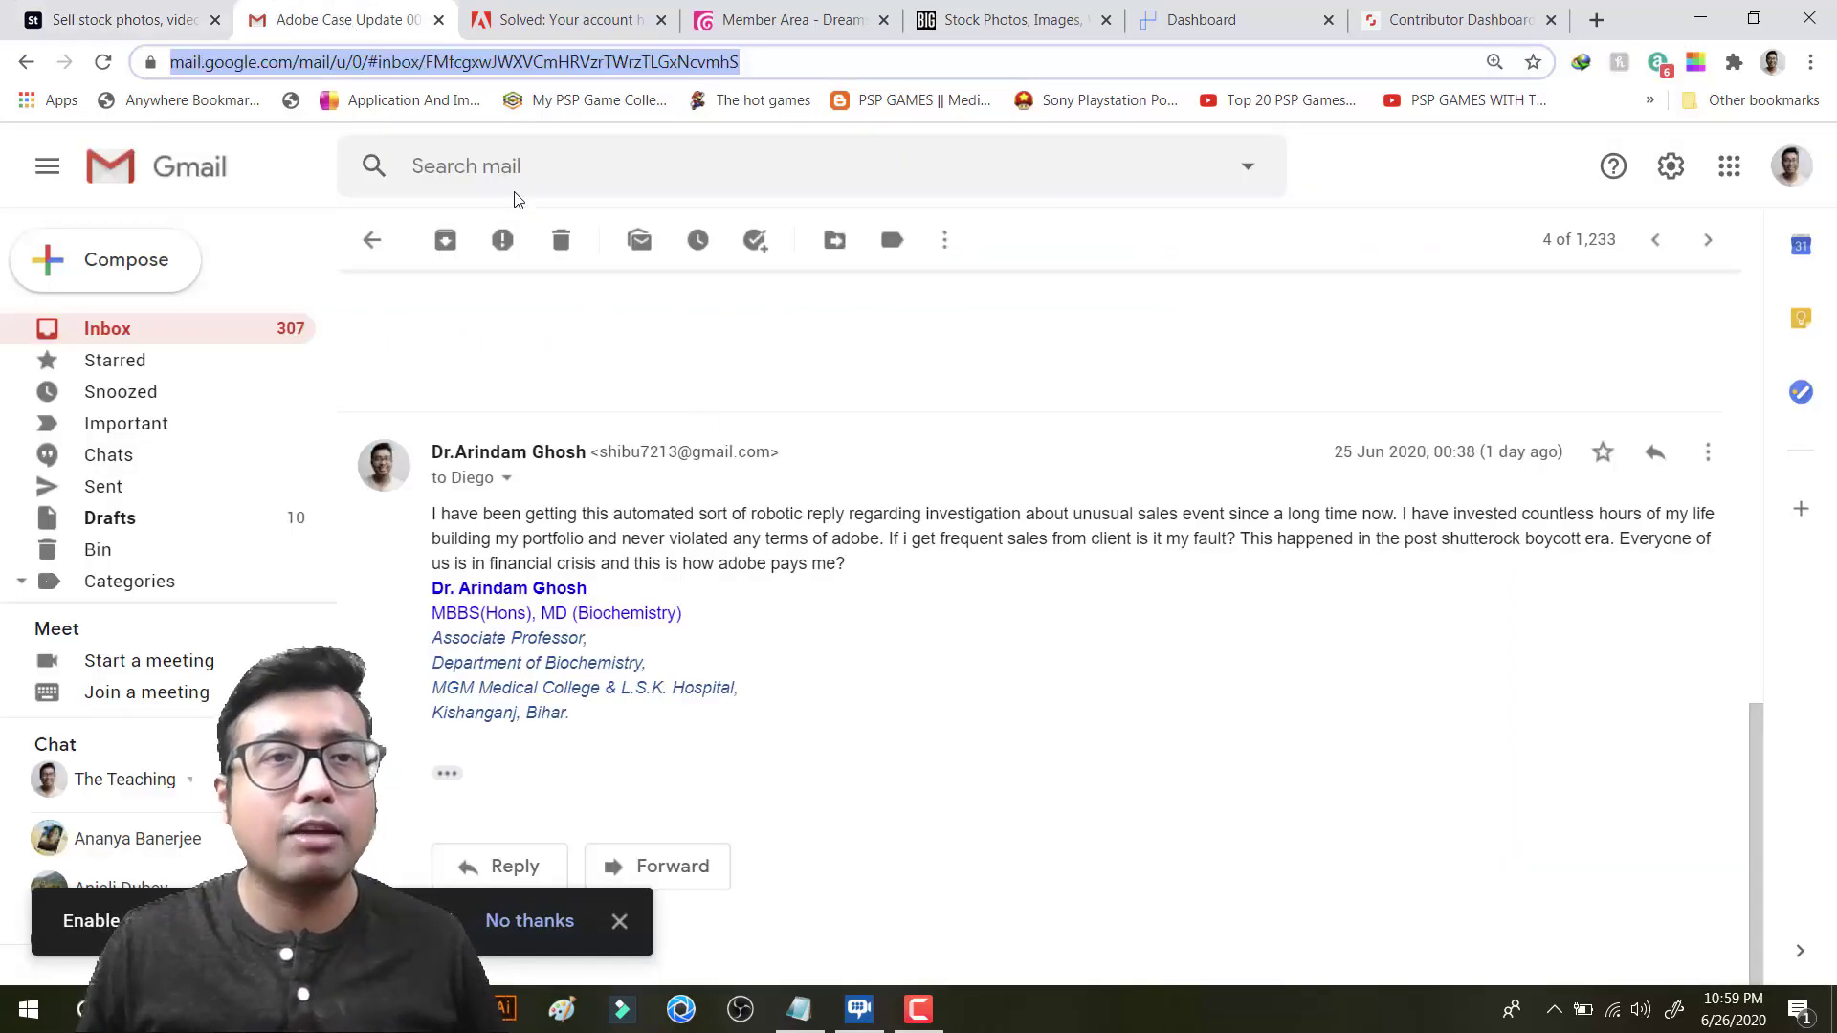
scroll(942, 543, "up", 1)
scroll(942, 543, "up", 10)
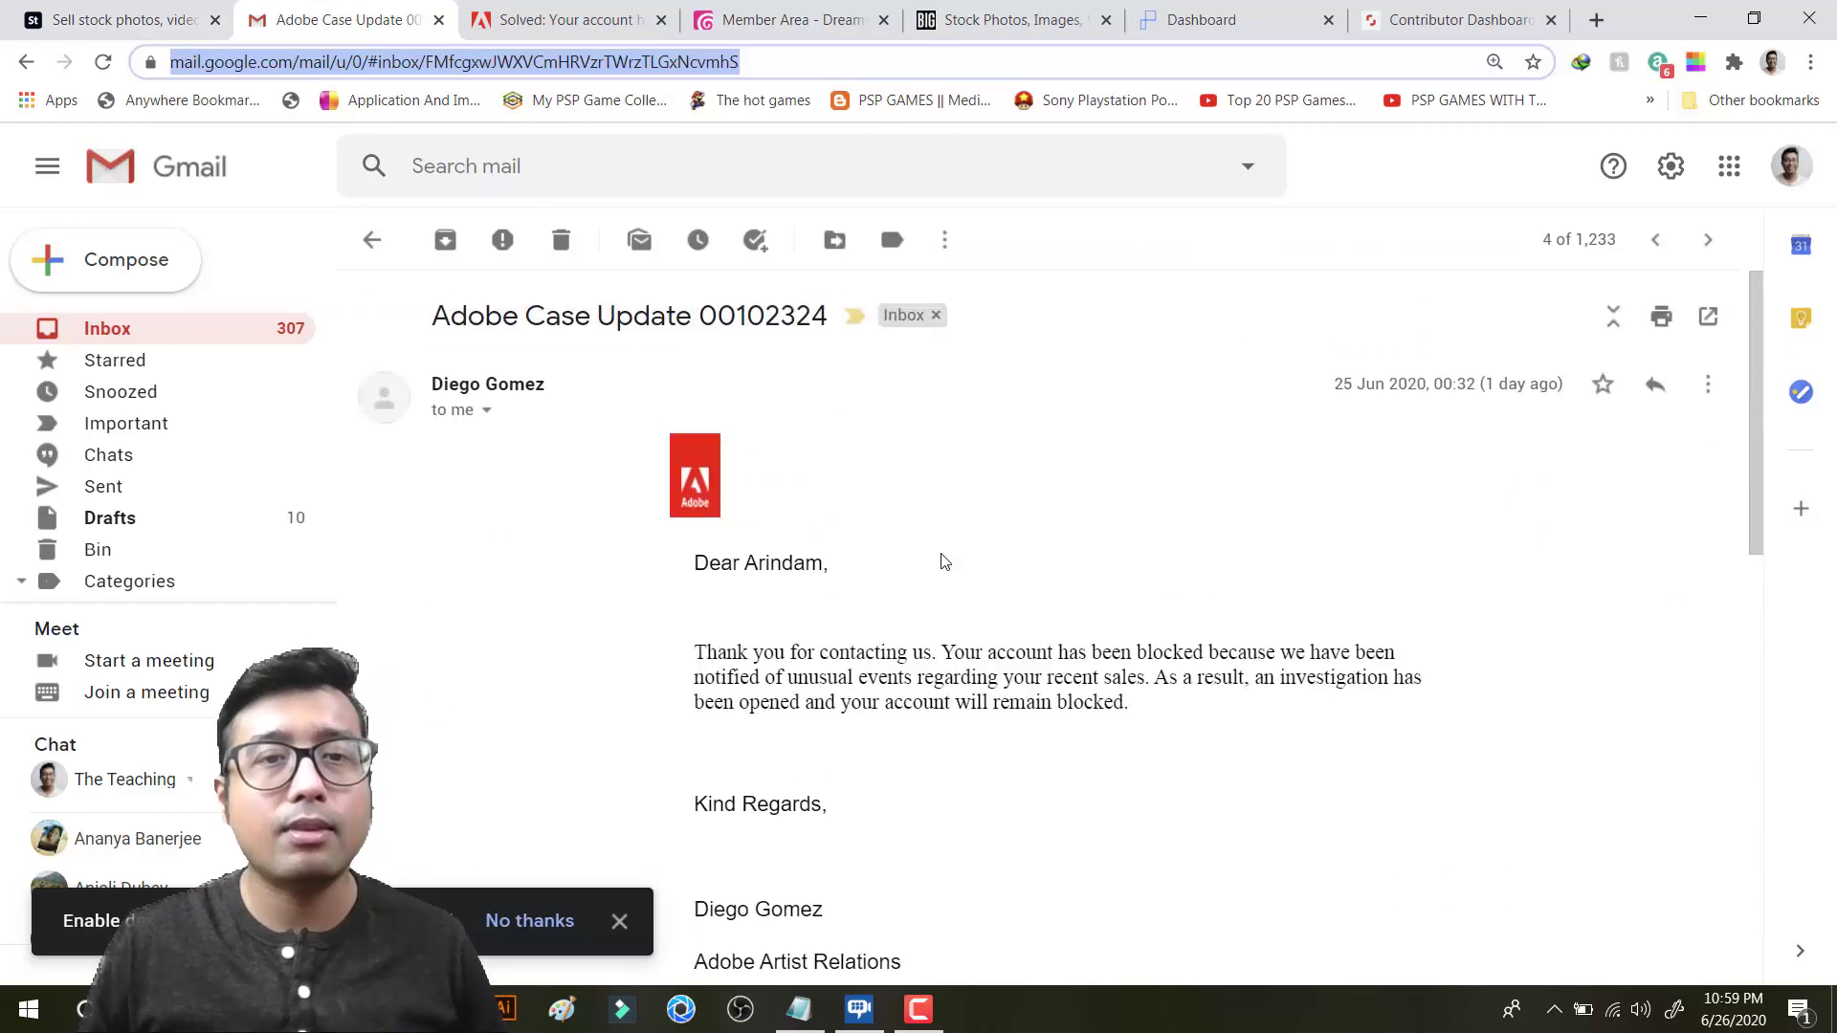
left_click(947, 570)
scroll(976, 601, "down", 3)
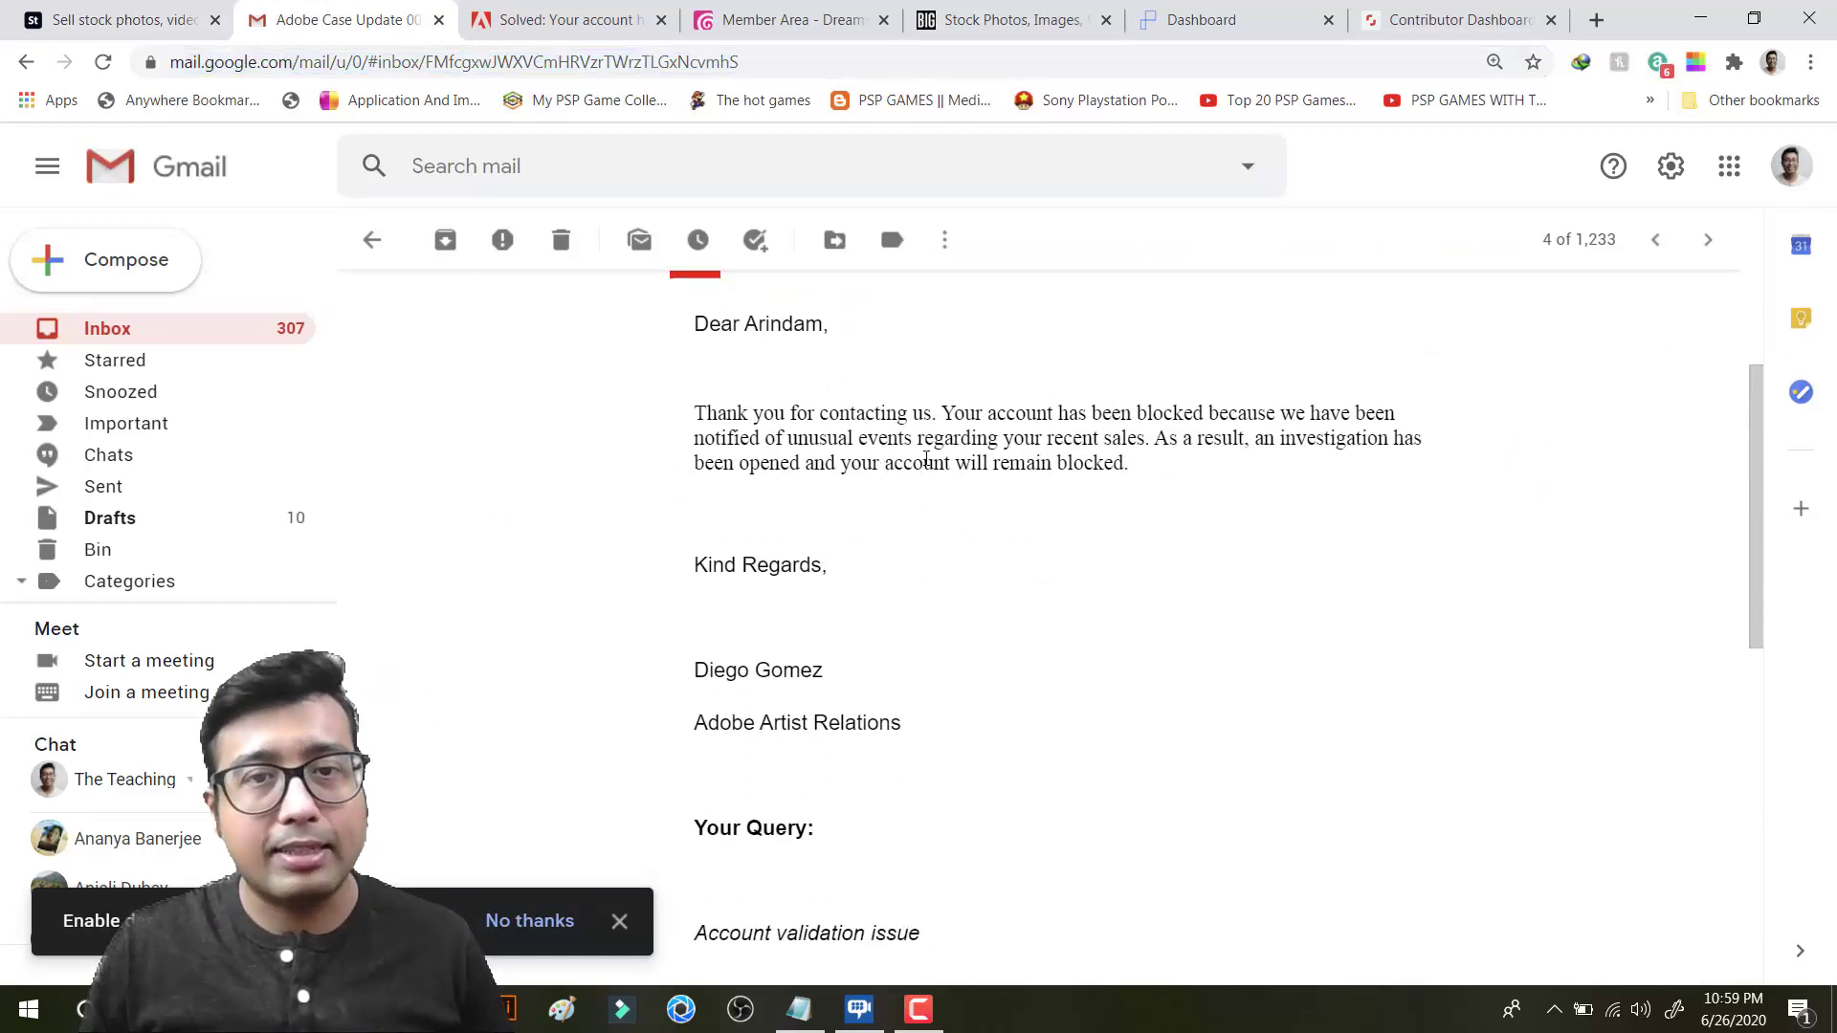
left_click(619, 920)
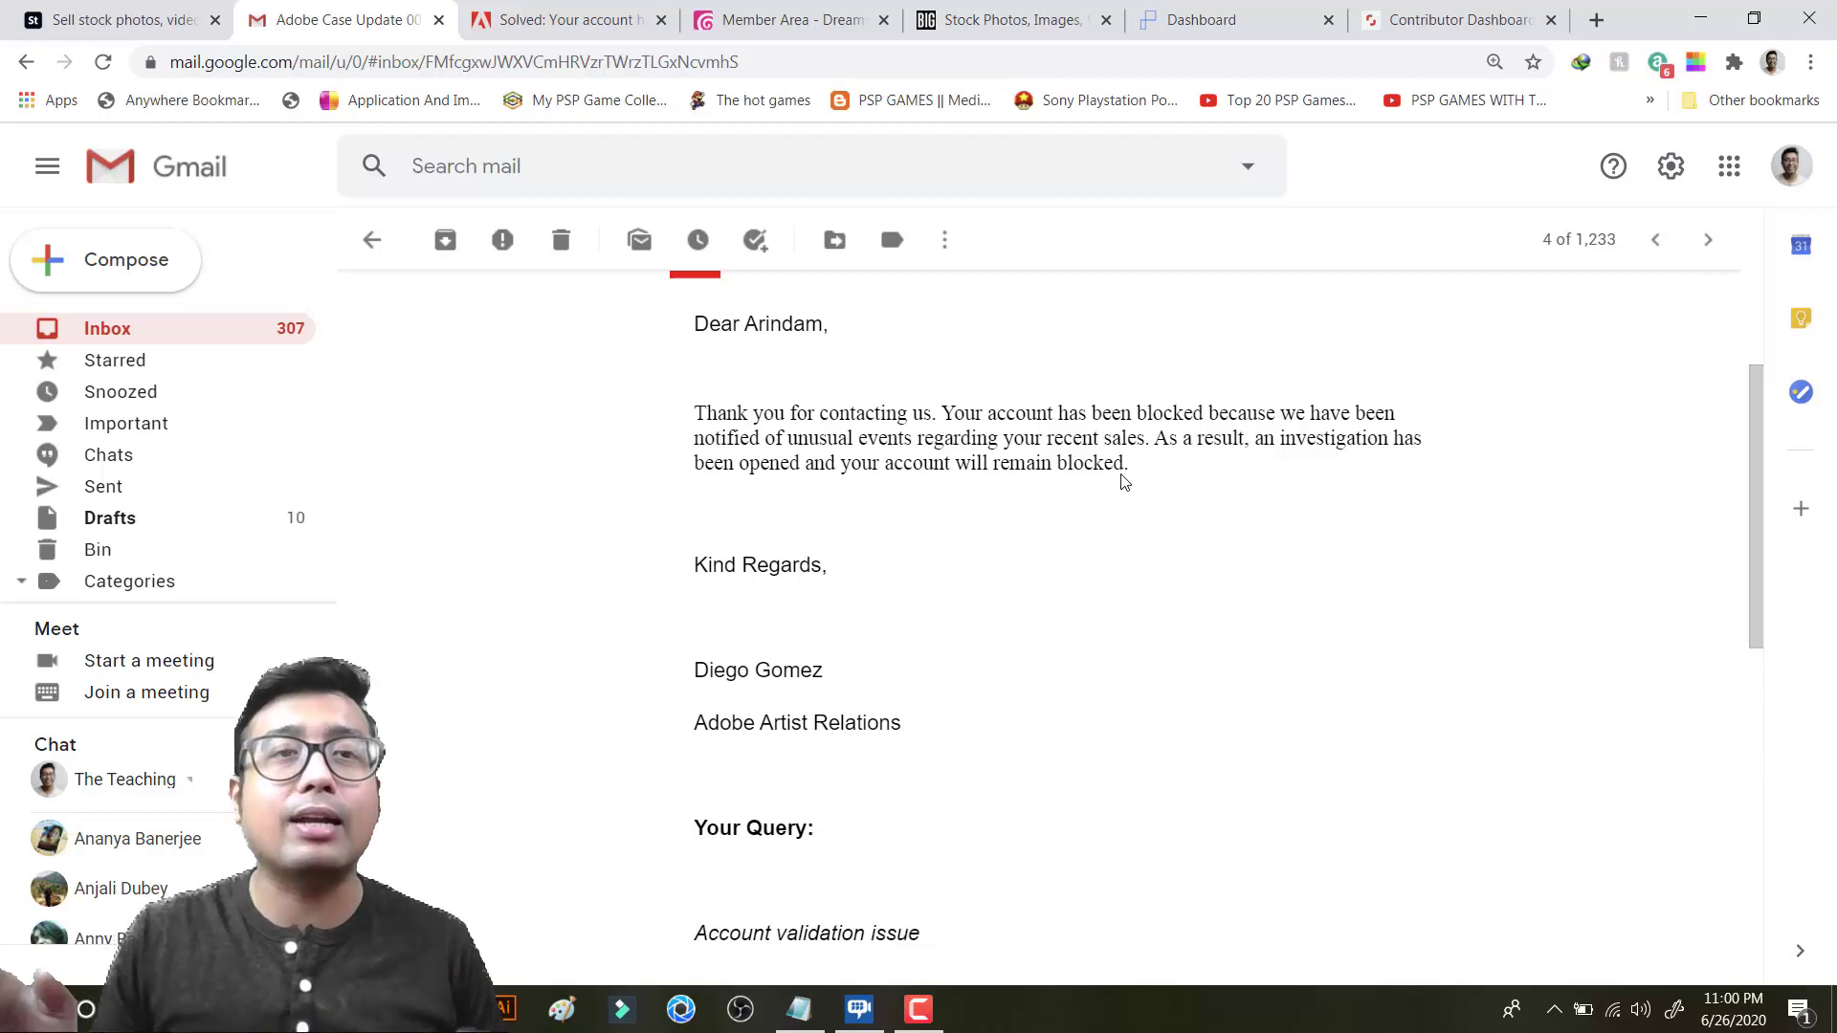
Step: Read the Adobe Support Community validation-status thread and replies, then go back to the Adobe case email
left_click(552, 21)
scroll(643, 591, "up", 7)
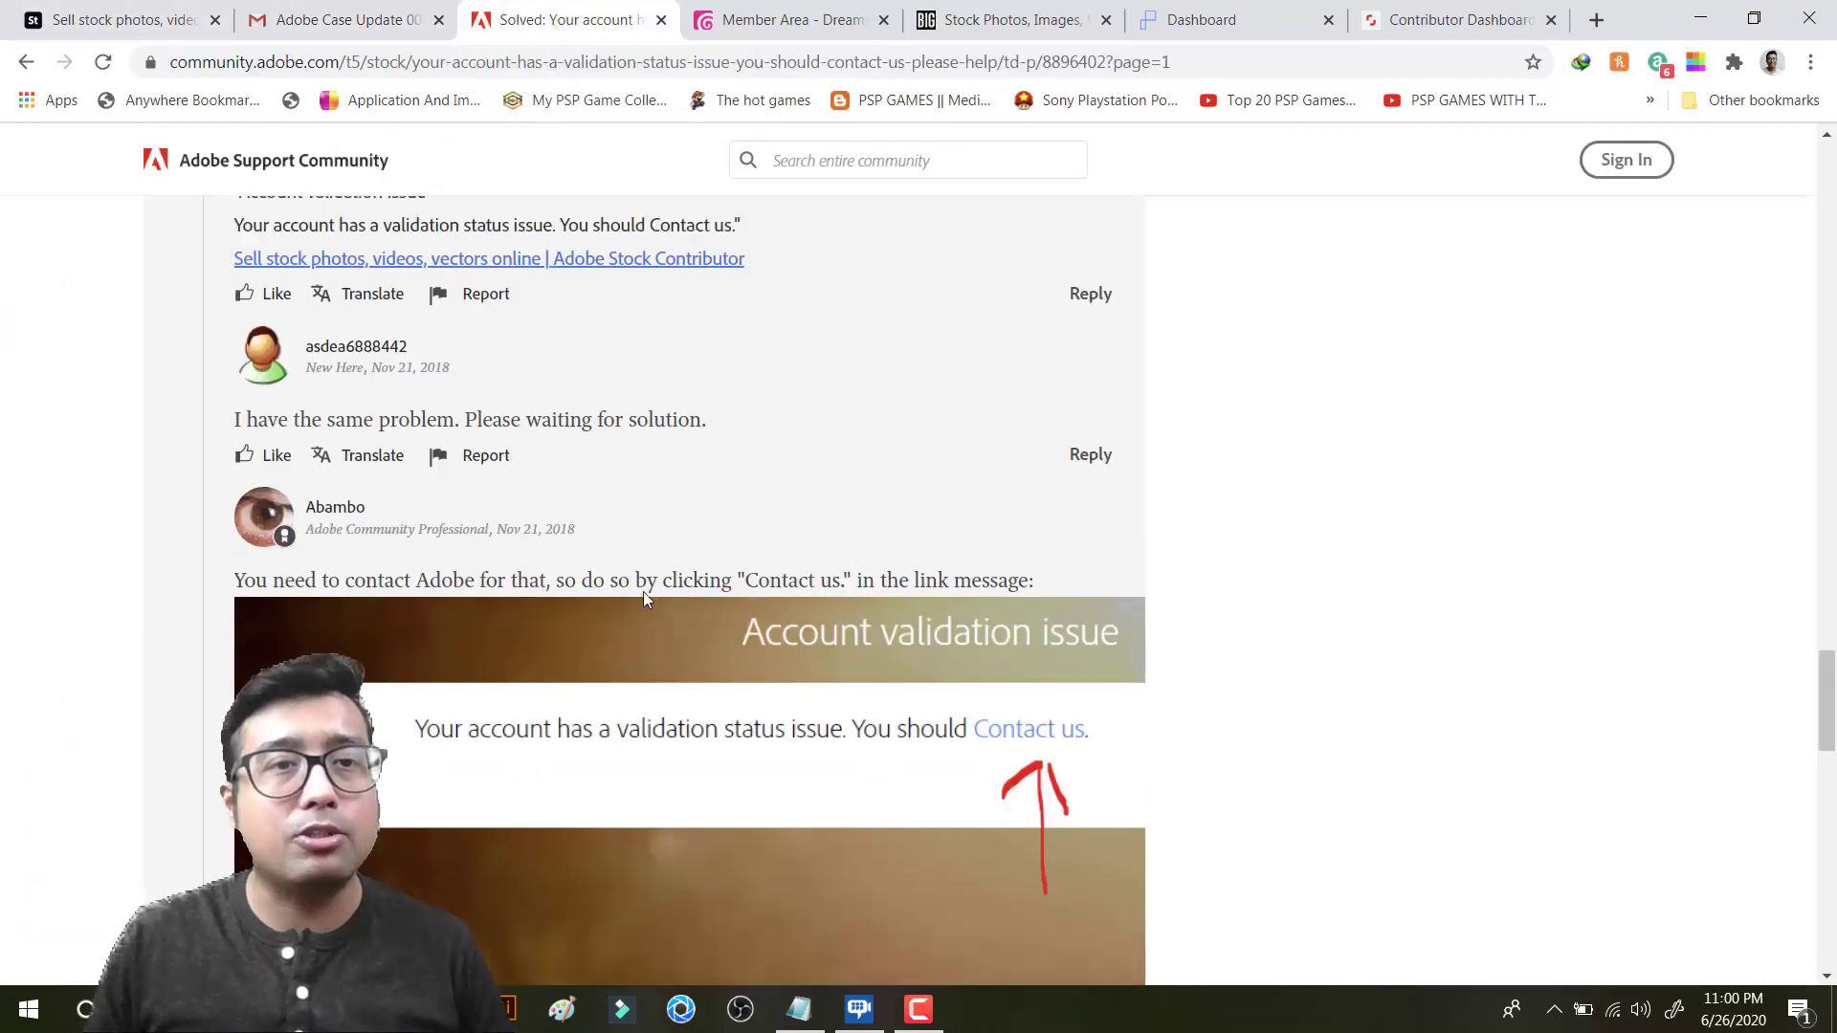
scroll(643, 597, "up", 20)
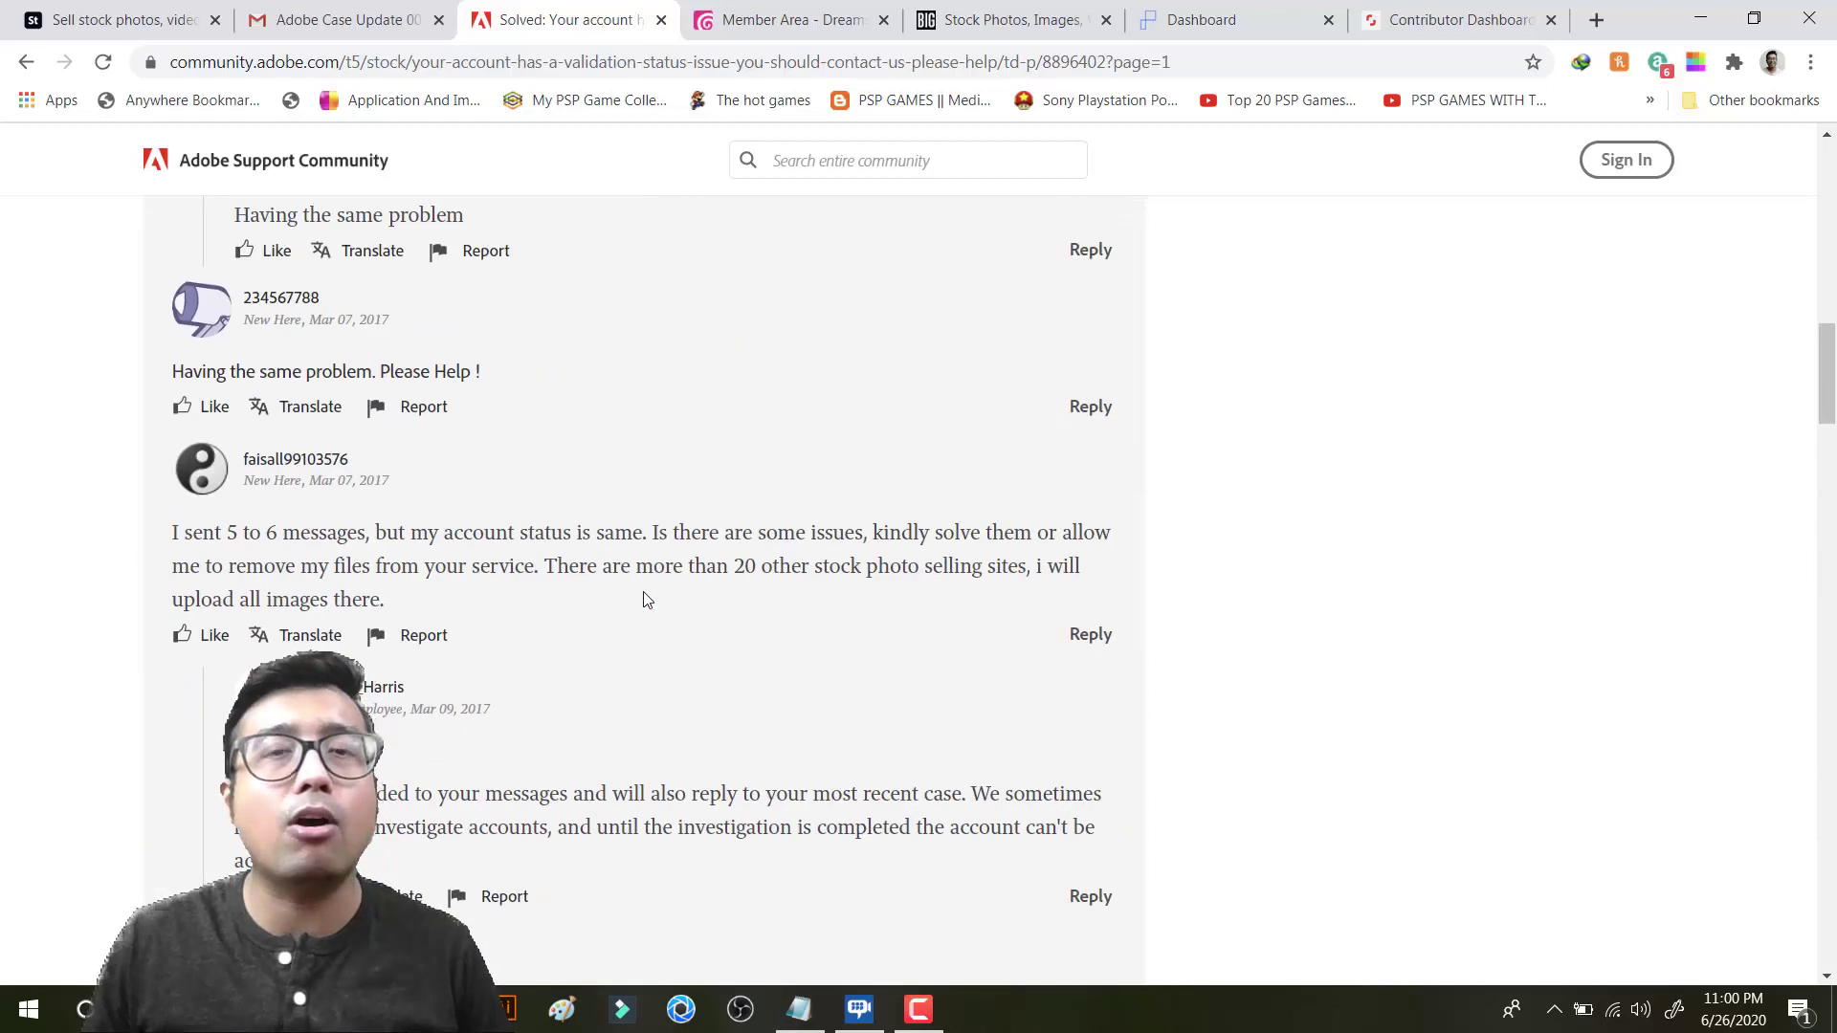
scroll(646, 599, "up", 5)
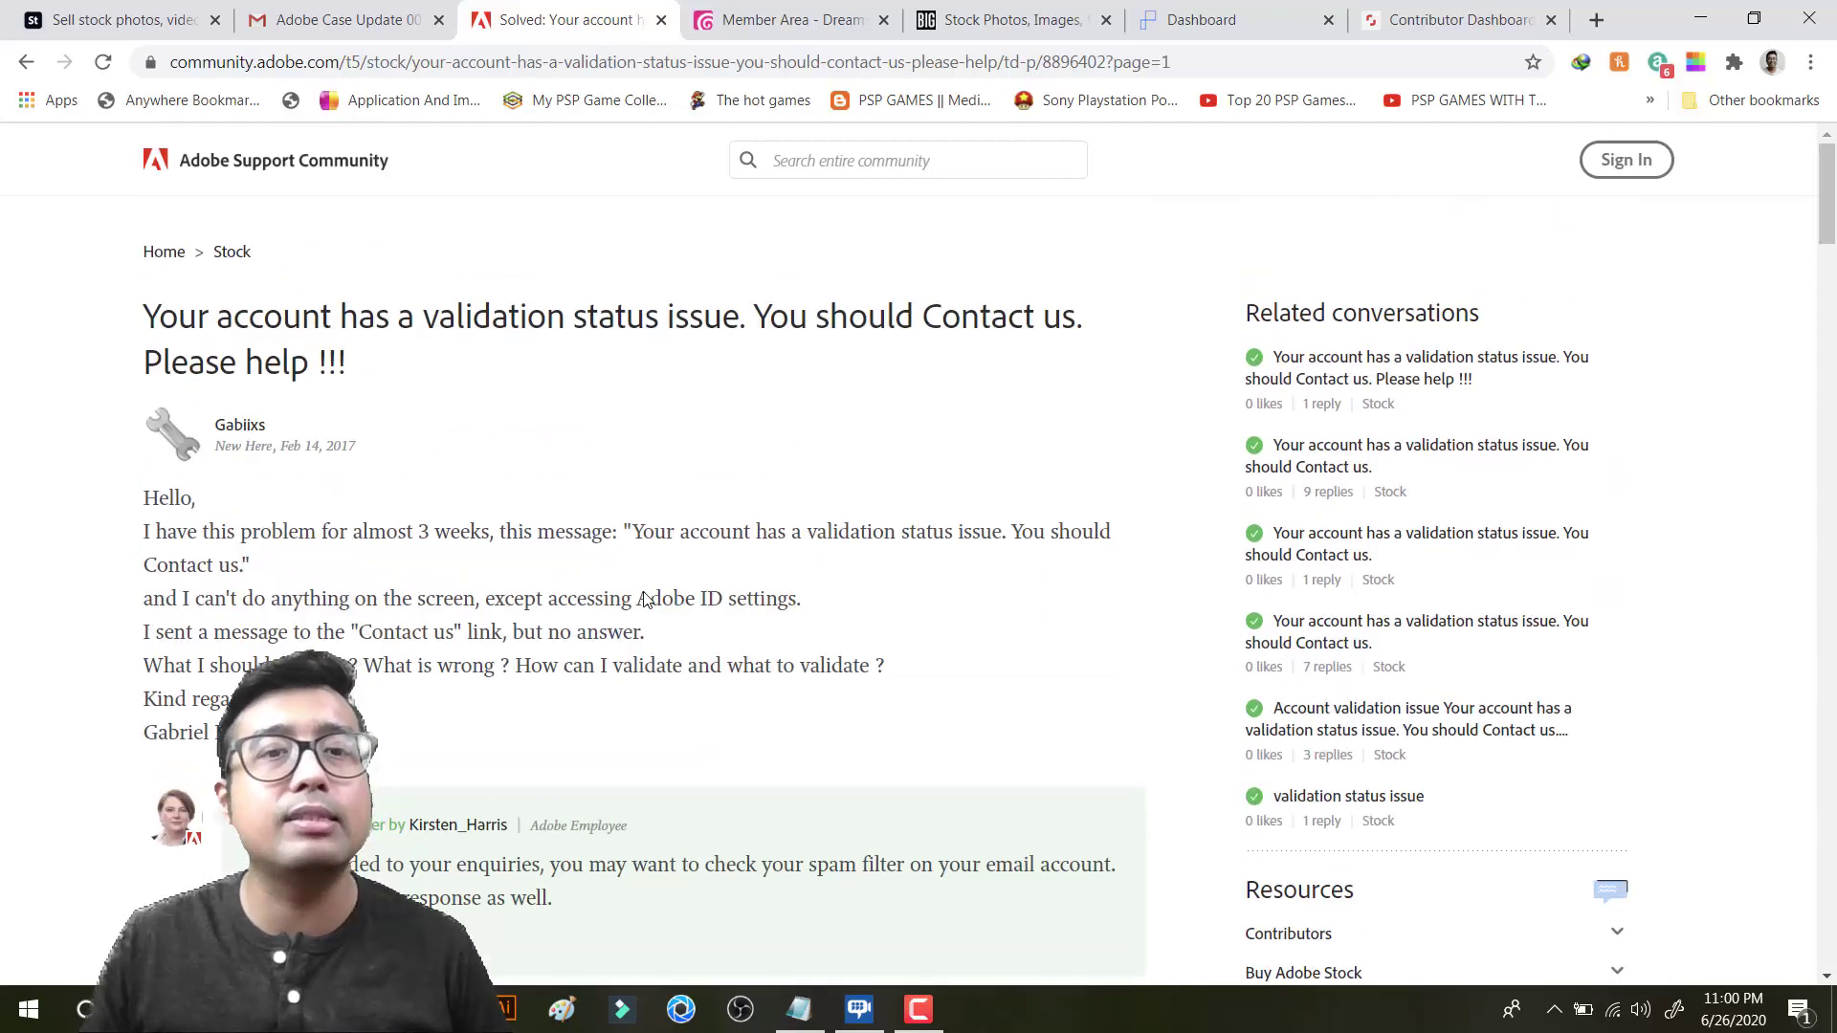
scroll(648, 601, "down", 8)
scroll(647, 602, "down", 20)
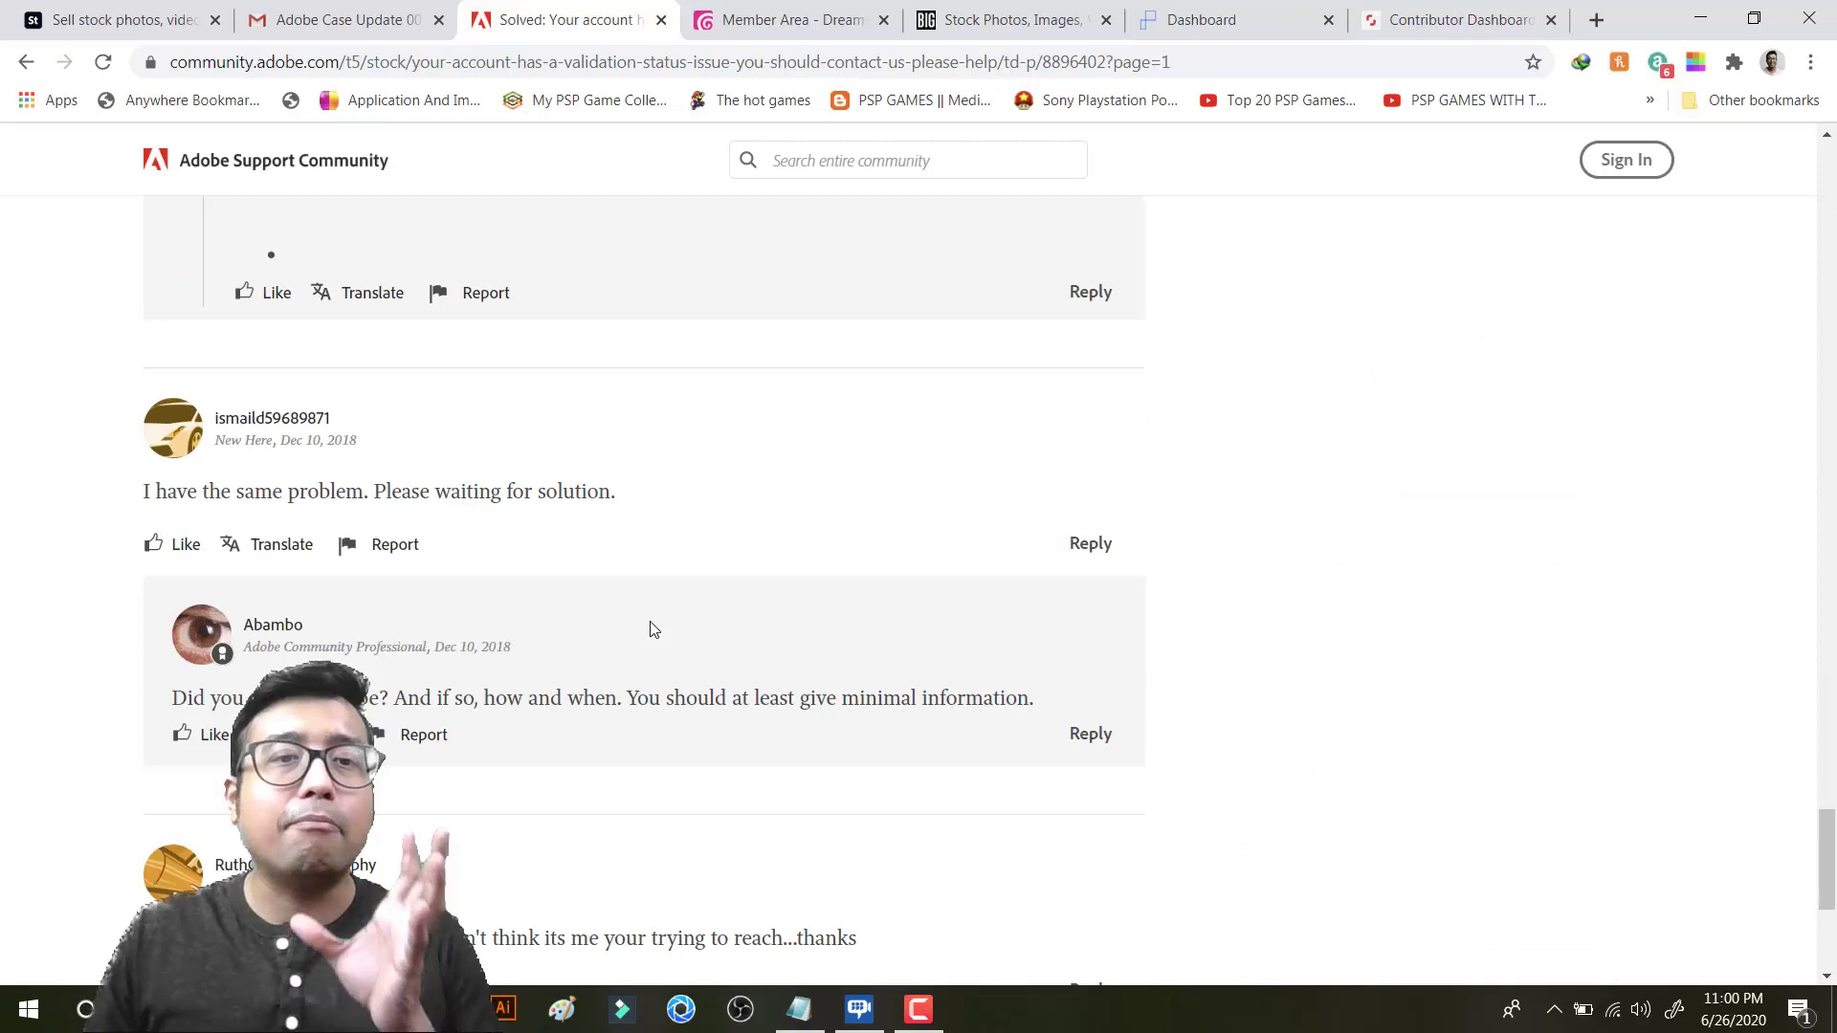
scroll(650, 630, "up", 15)
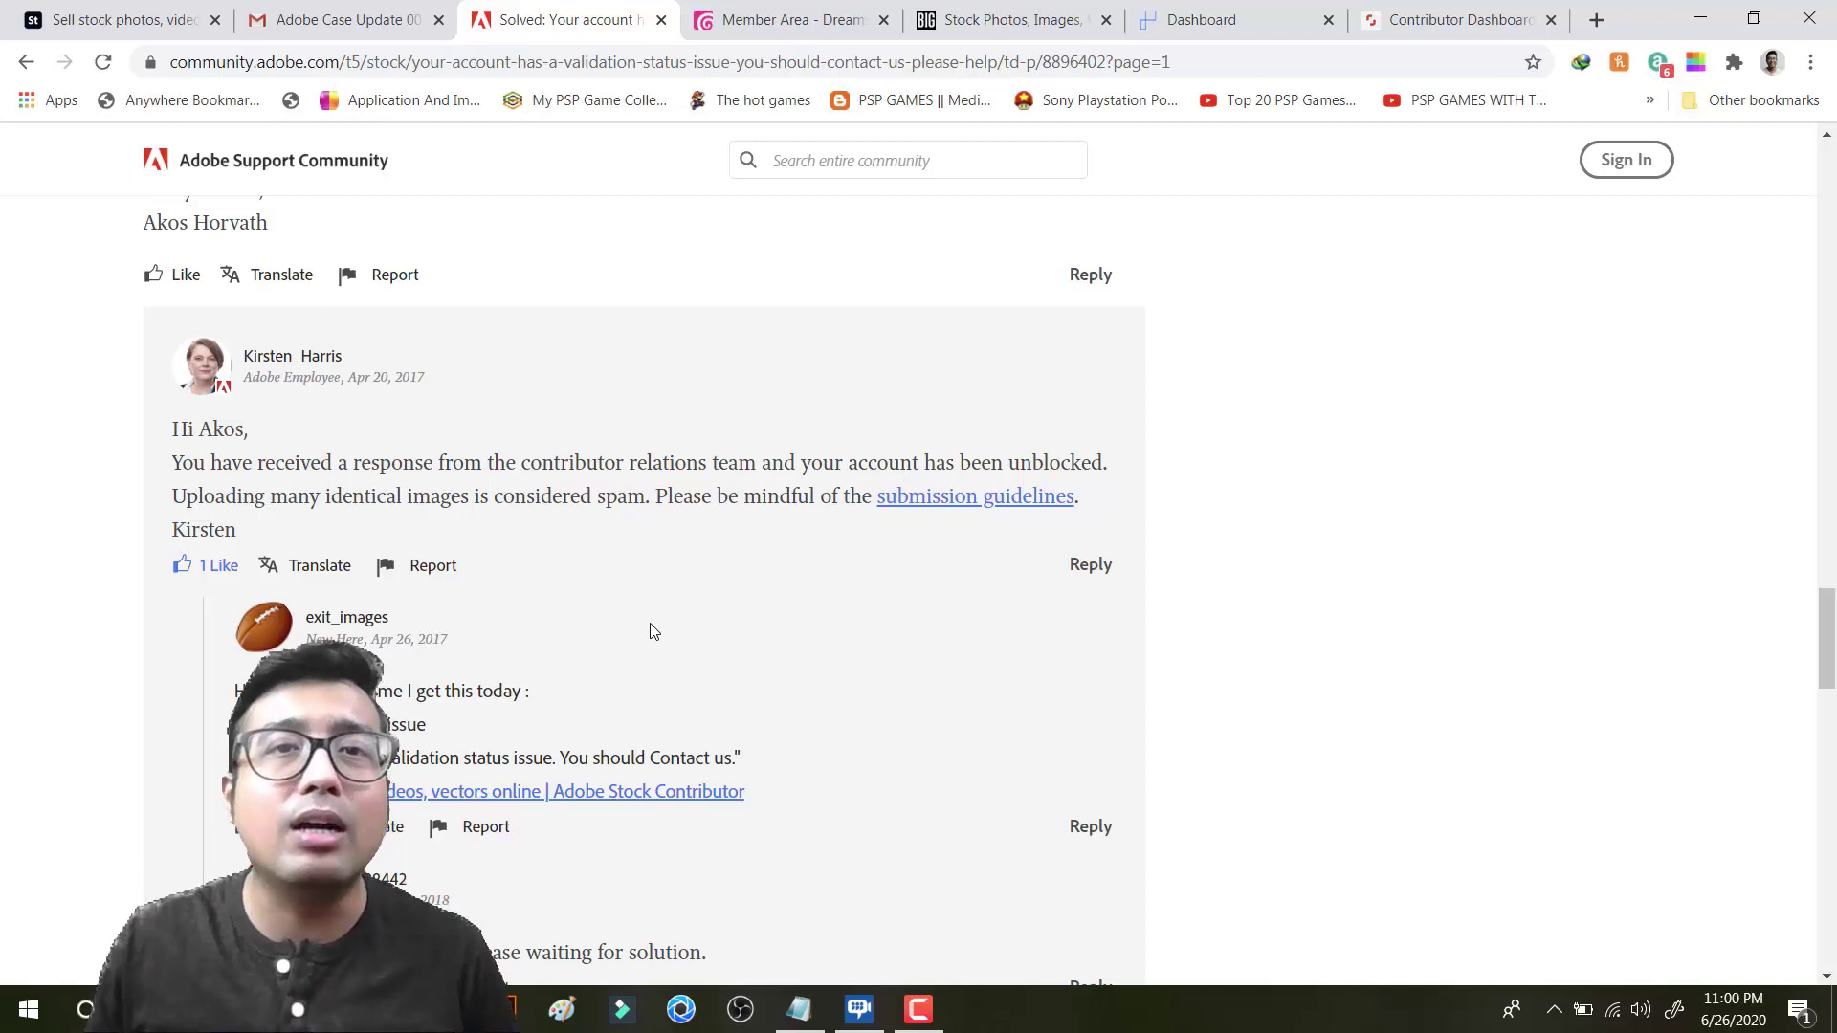
left_click(375, 21)
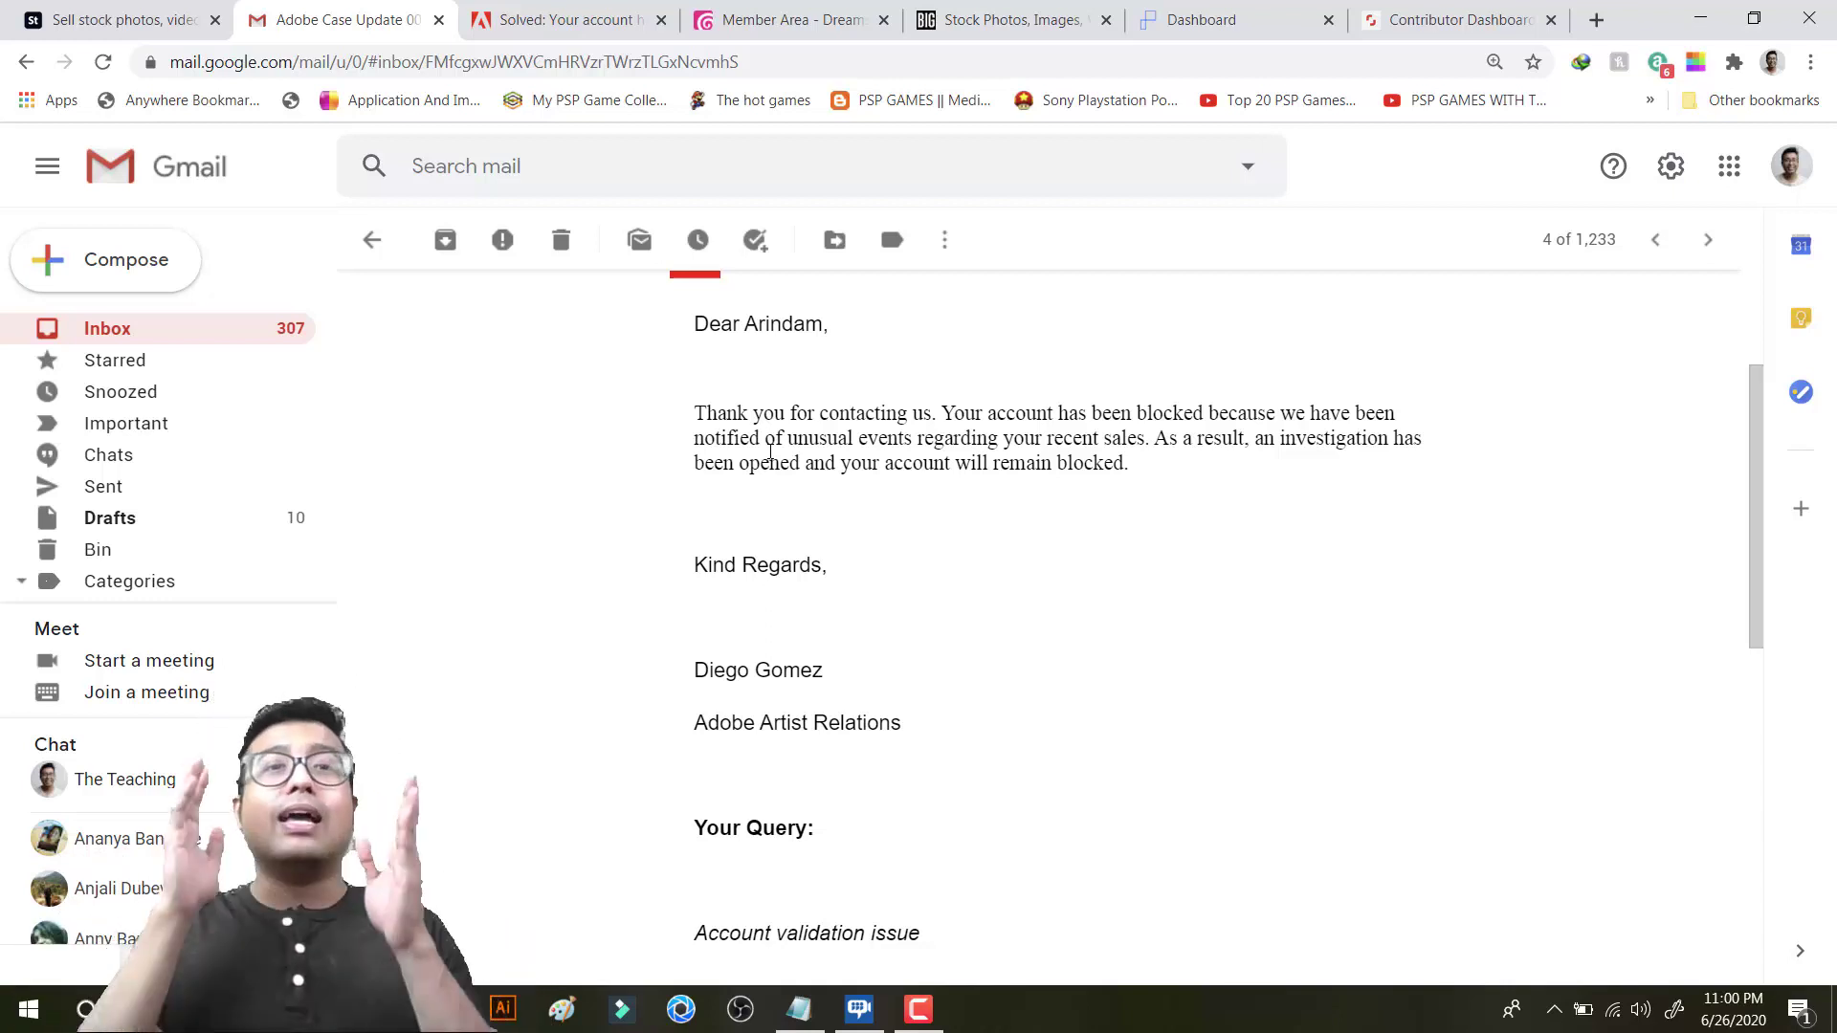
Step: Read through the full Adobe Case Update thread, then switch to the Shutterstock contributor dashboard showing $71.61 unpaid
scroll(766, 478, "up", 3)
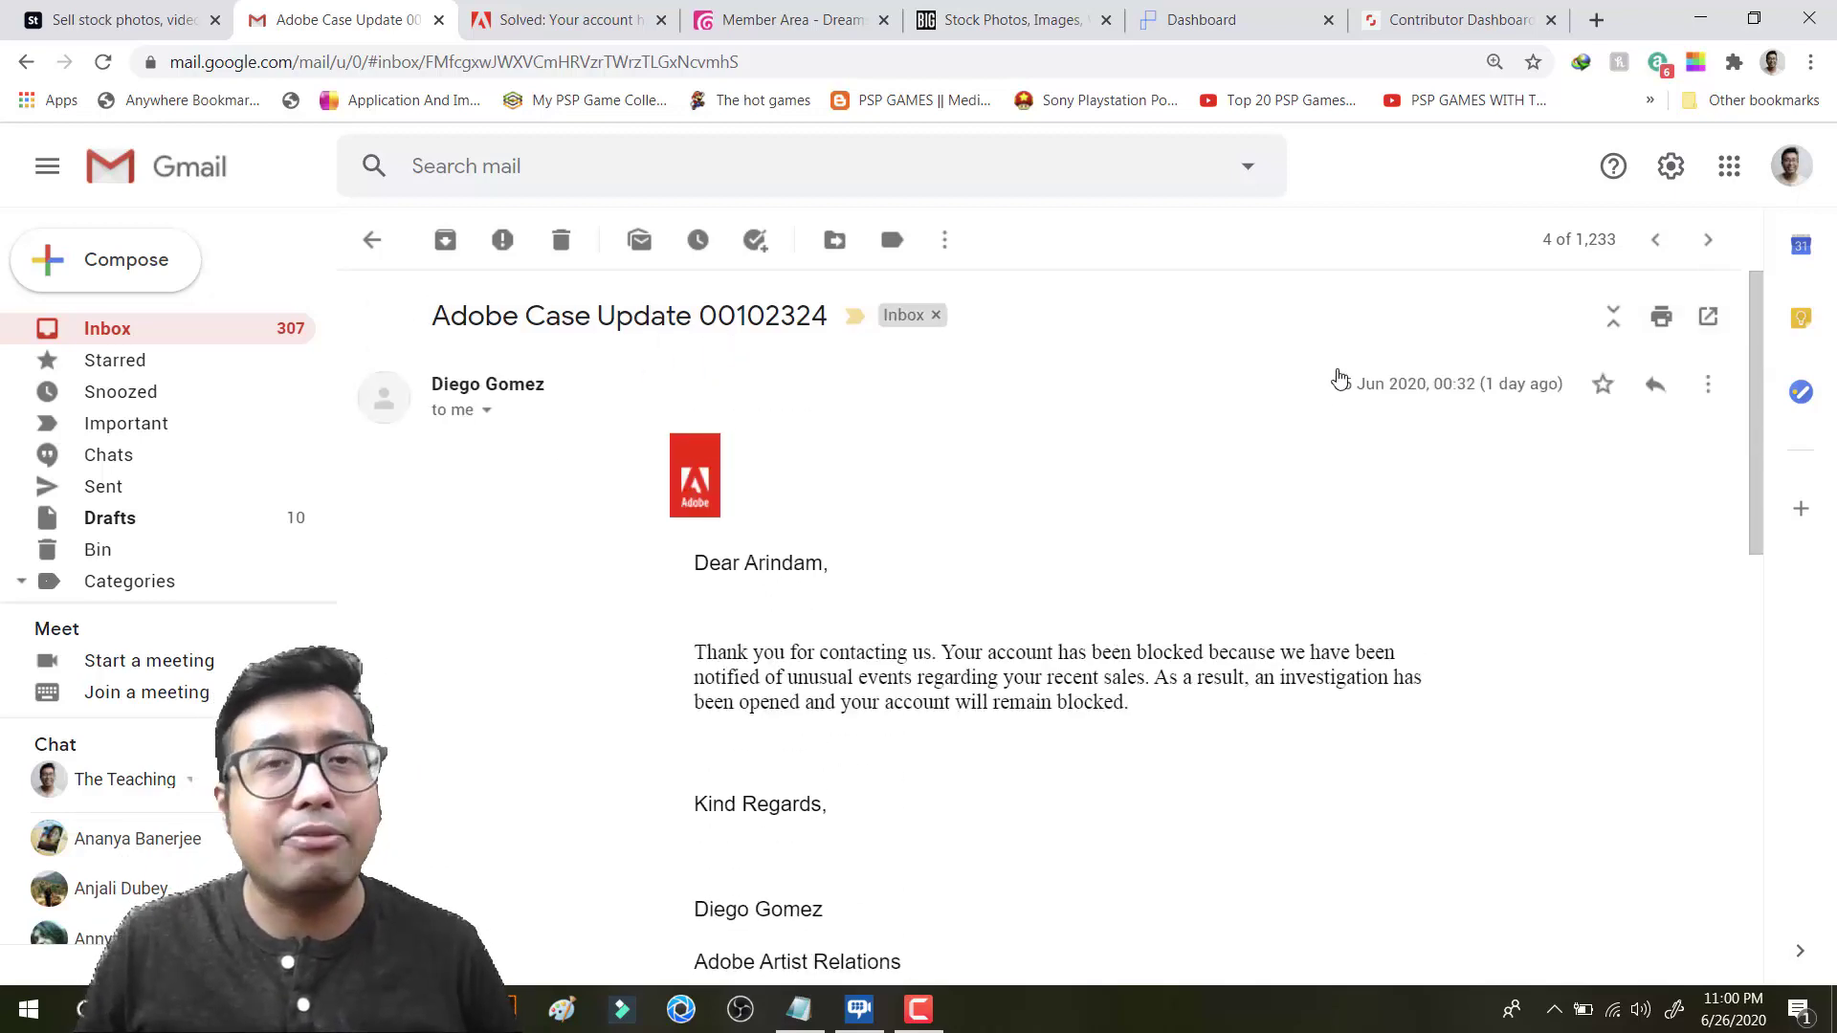
scroll(1036, 626, "down", 10)
scroll(1036, 626, "down", 4)
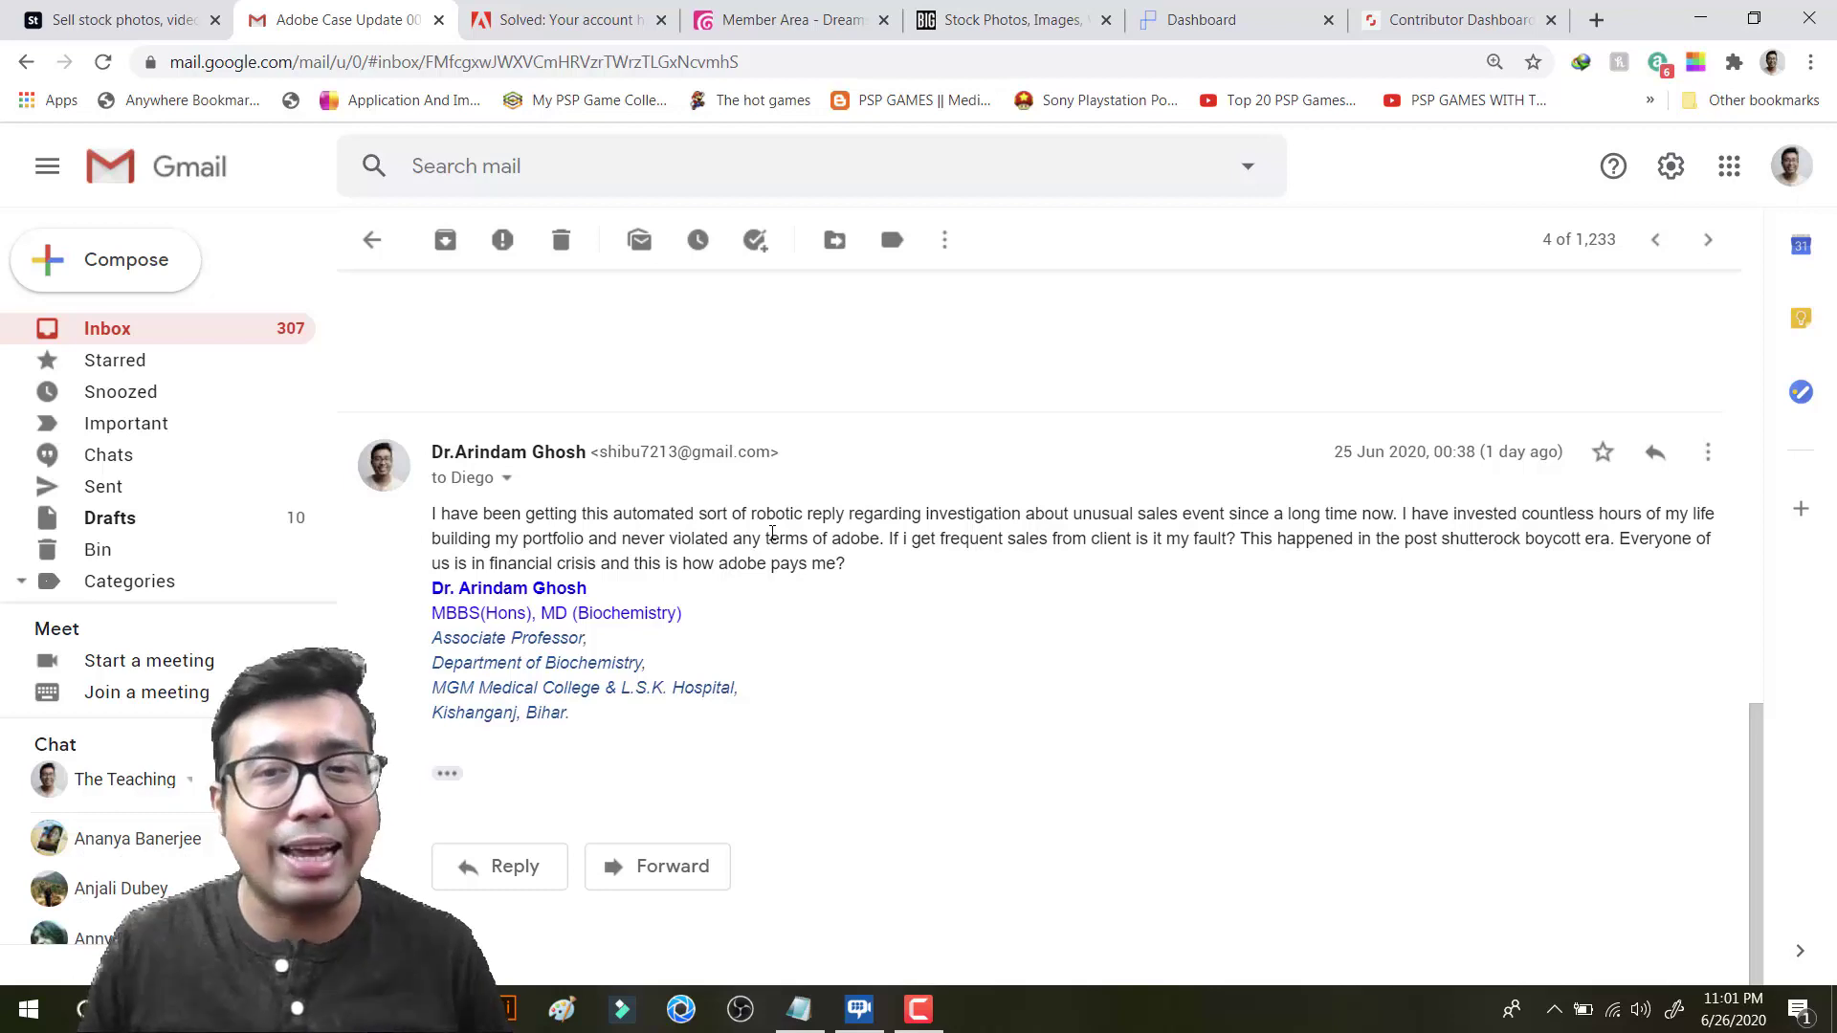
scroll(841, 657, "up", 11)
scroll(842, 655, "down", 3)
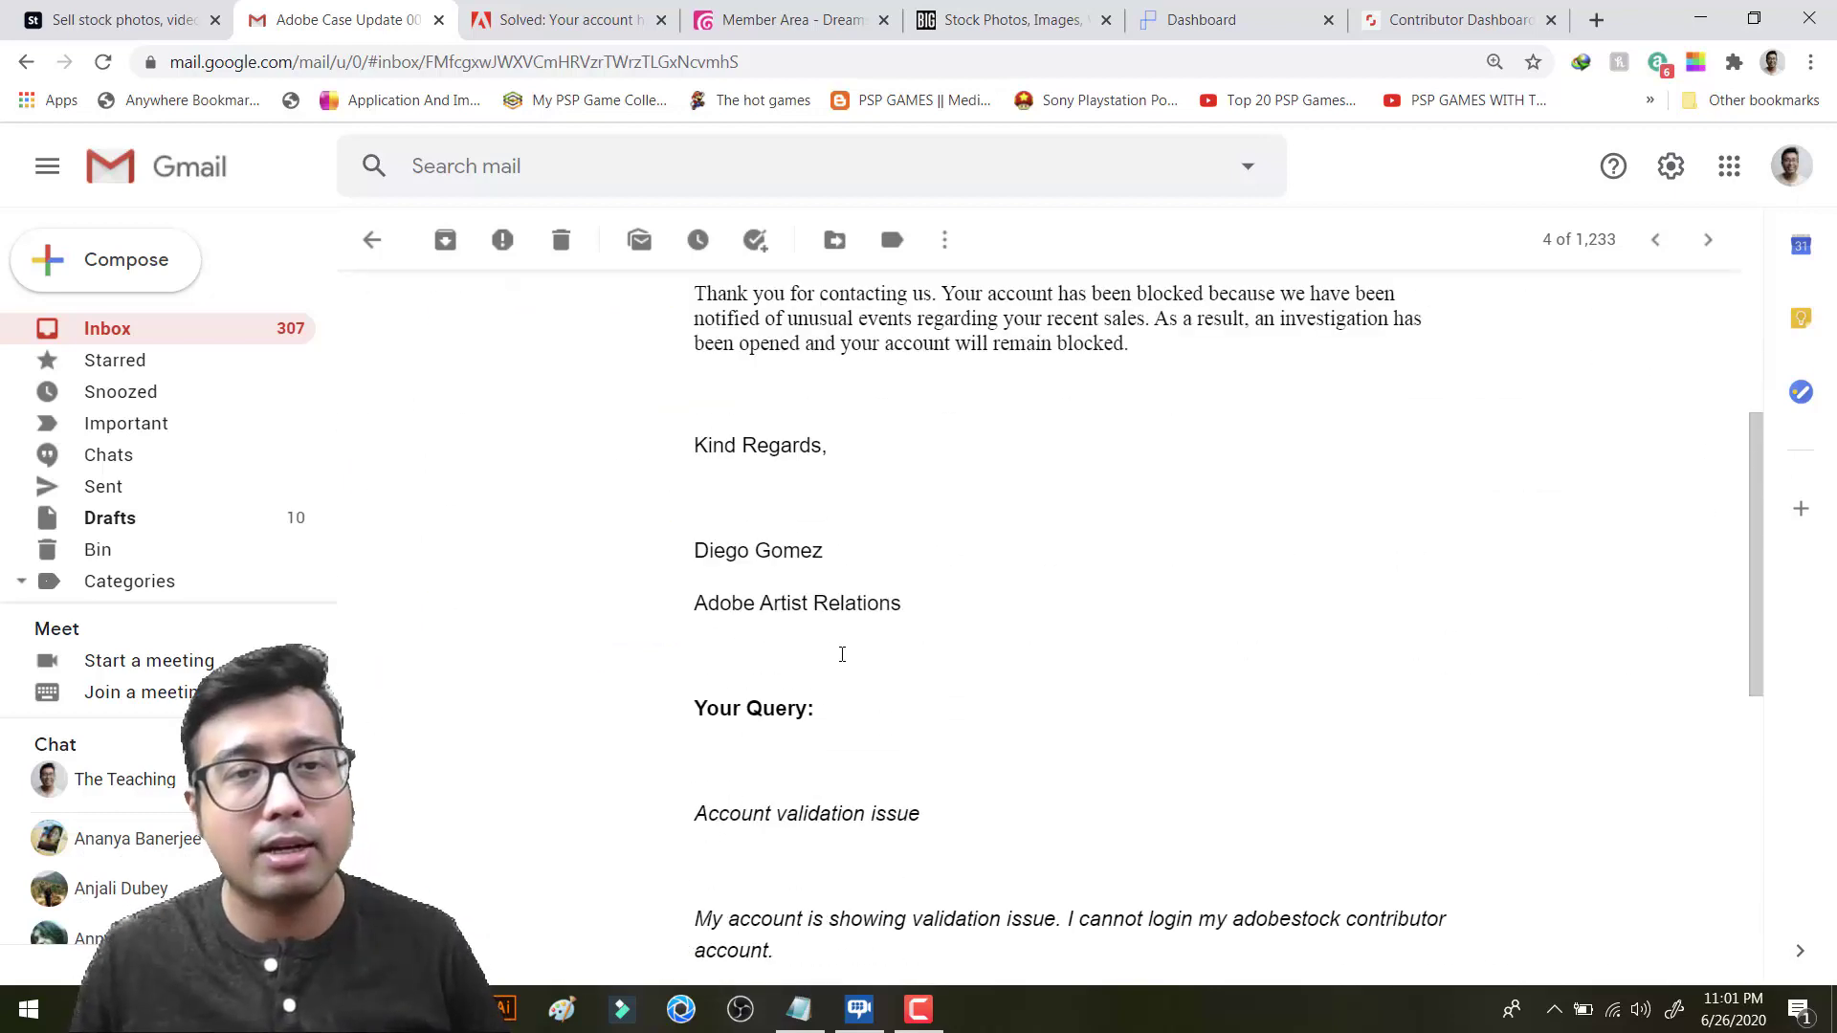
scroll(842, 654, "up", 1)
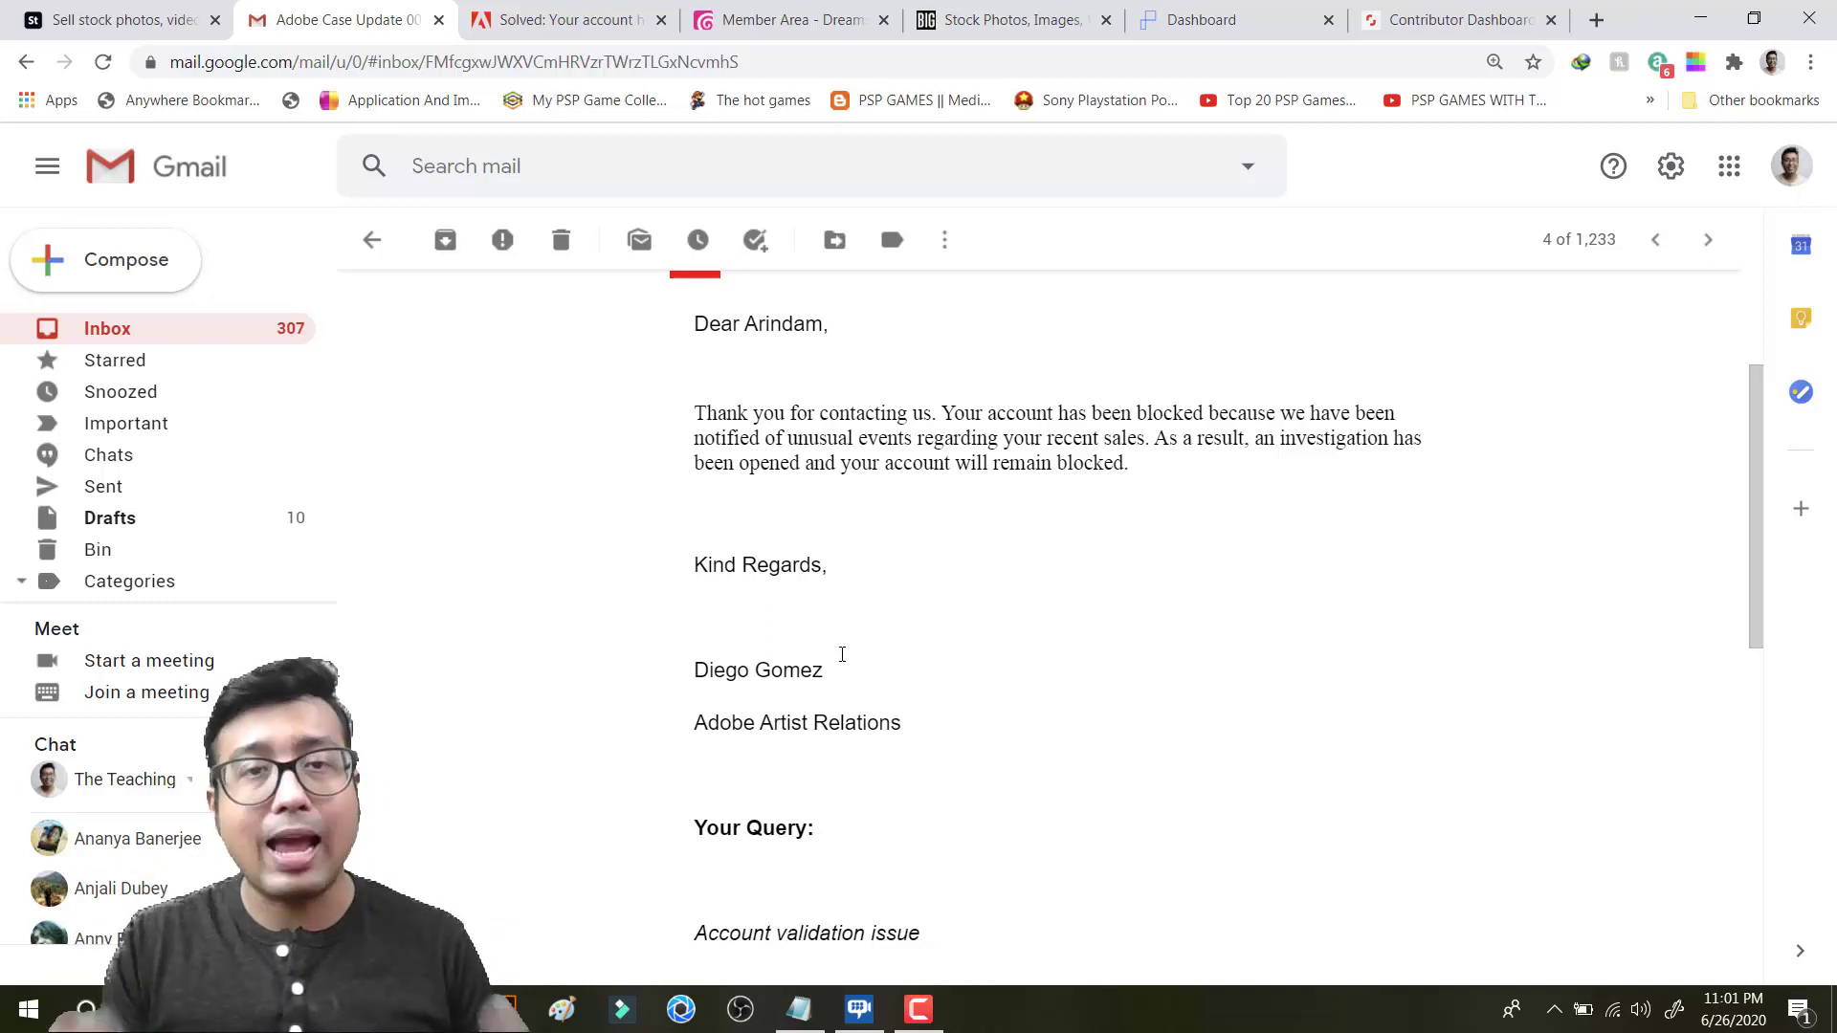
scroll(935, 685, "up", 3)
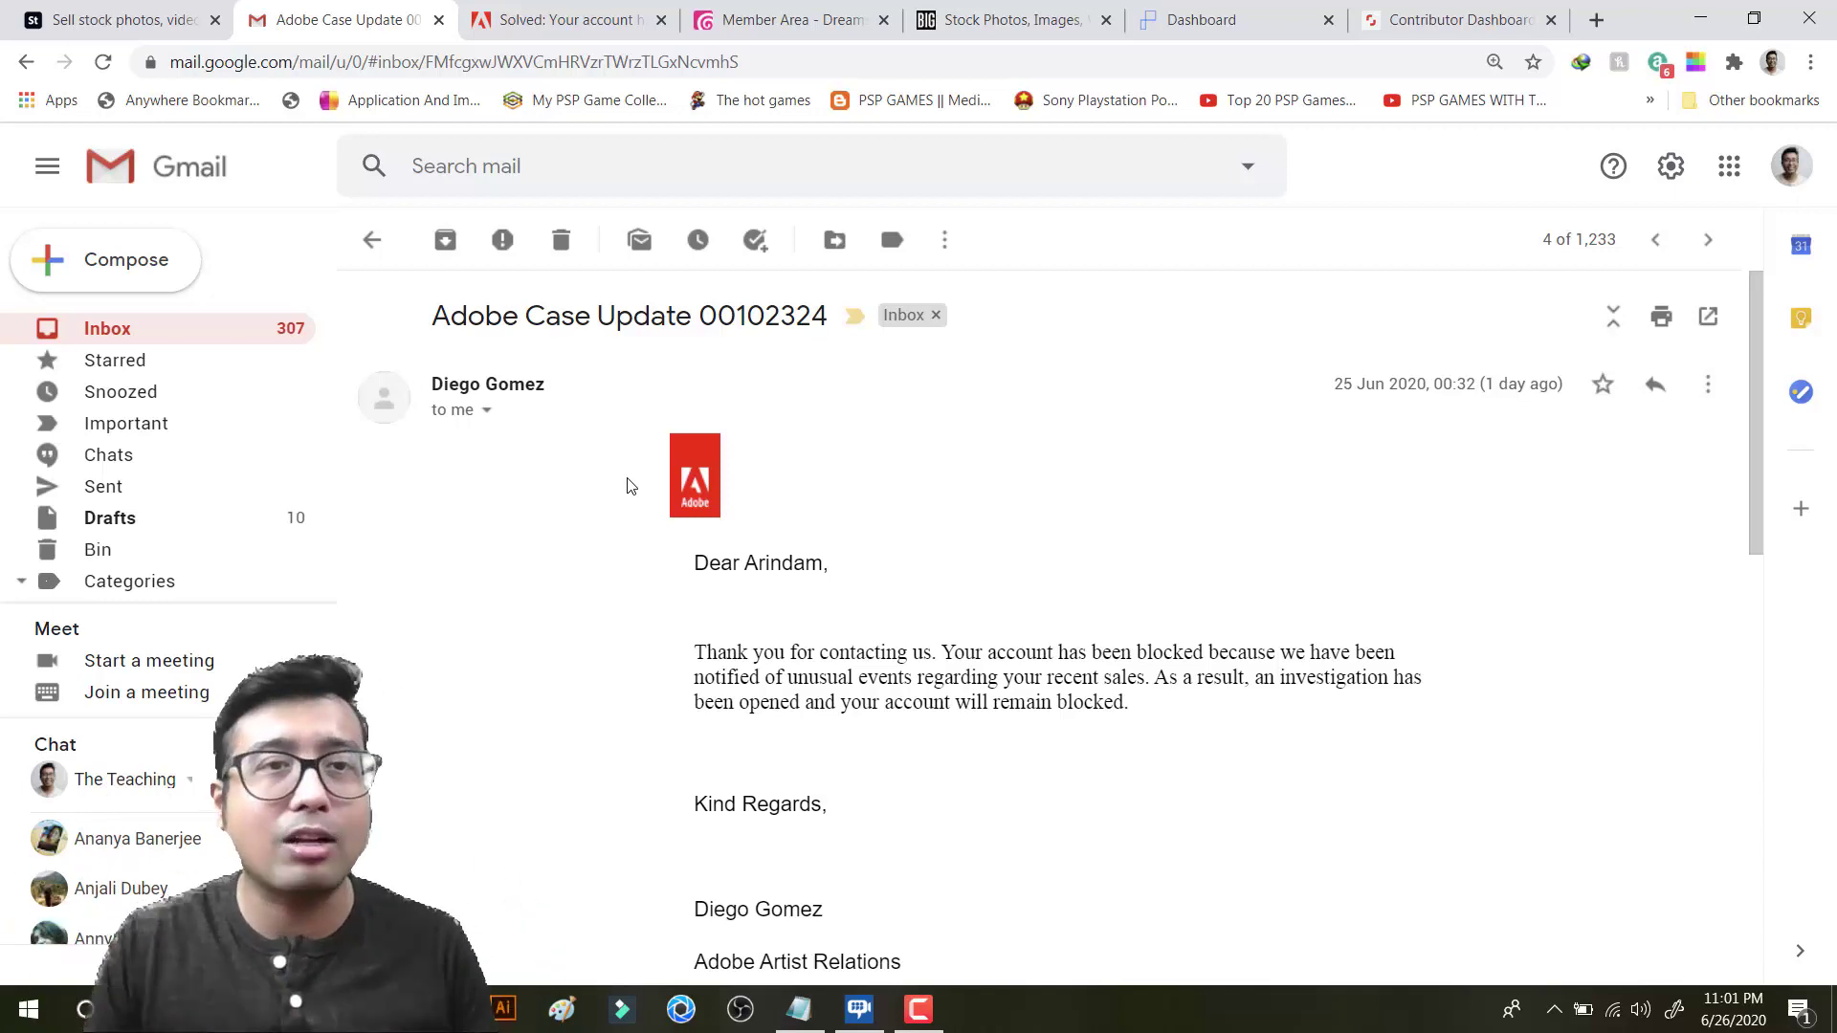
left_click(1455, 28)
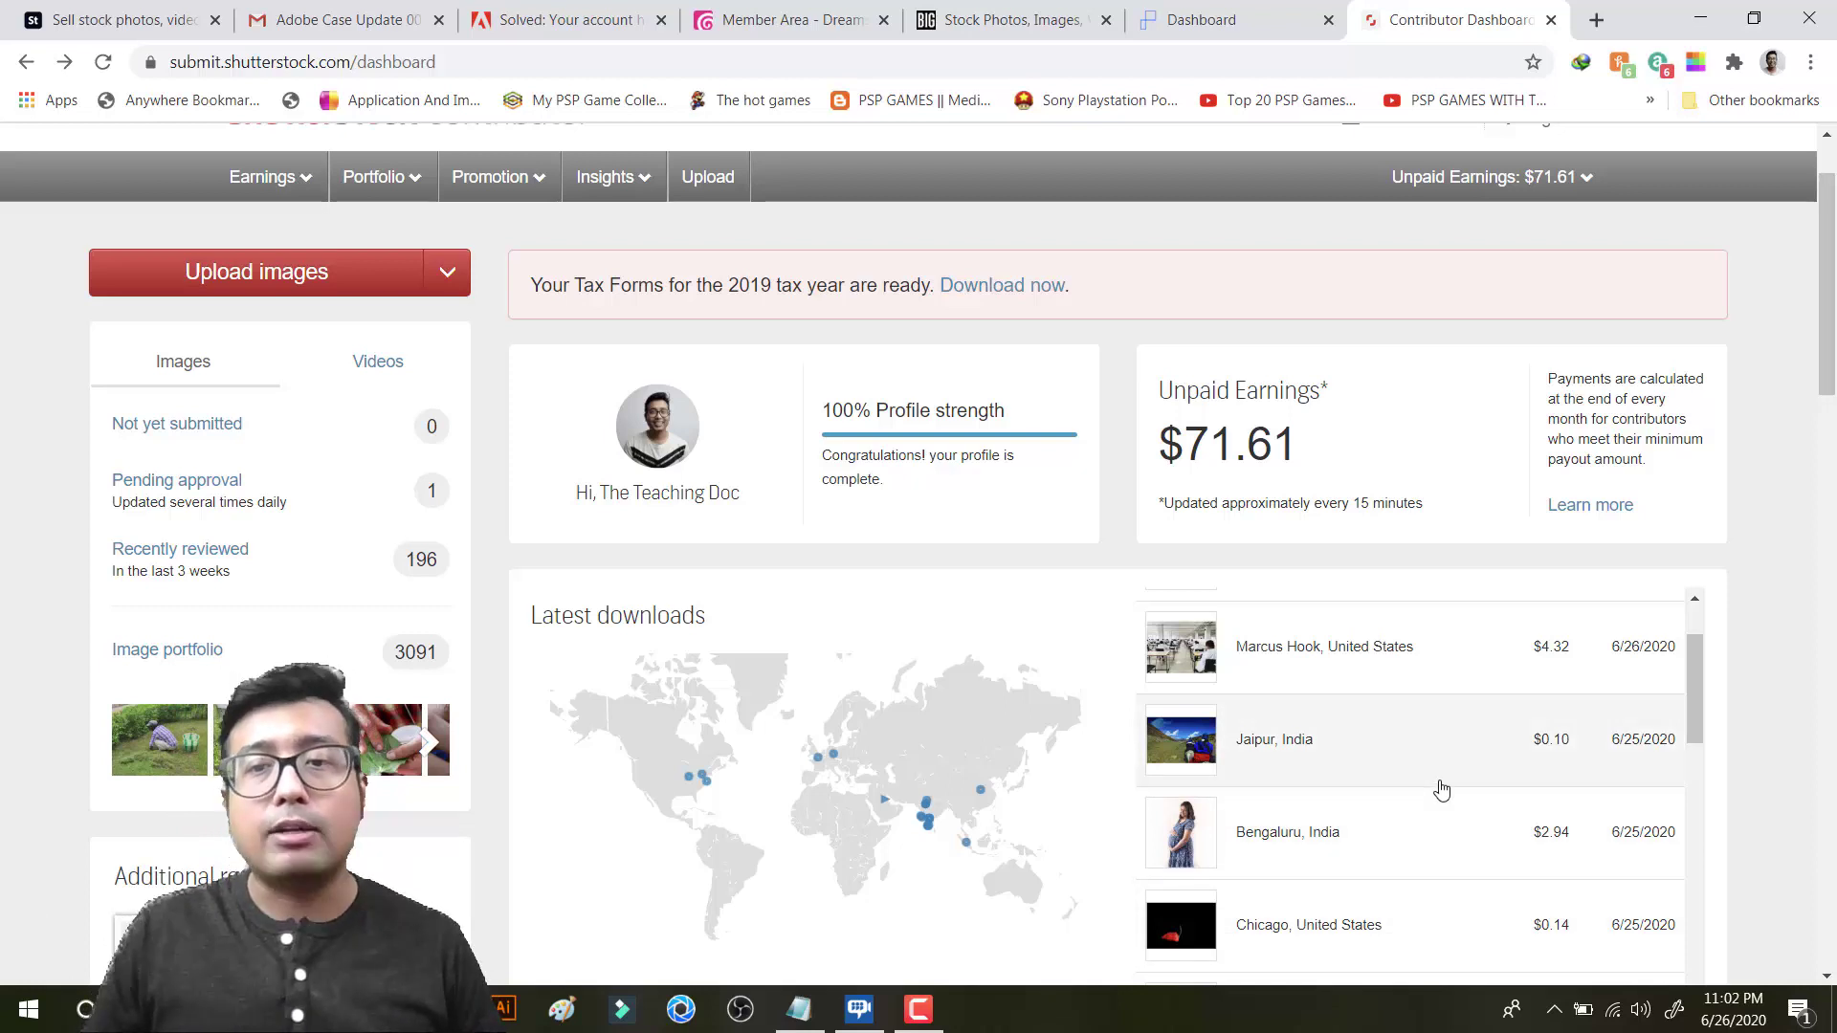
Step: Magnify the Latest downloads list to 300% to read earnings, including the $4.32 download on 6/26/2020
scroll(1442, 789, "up", 2)
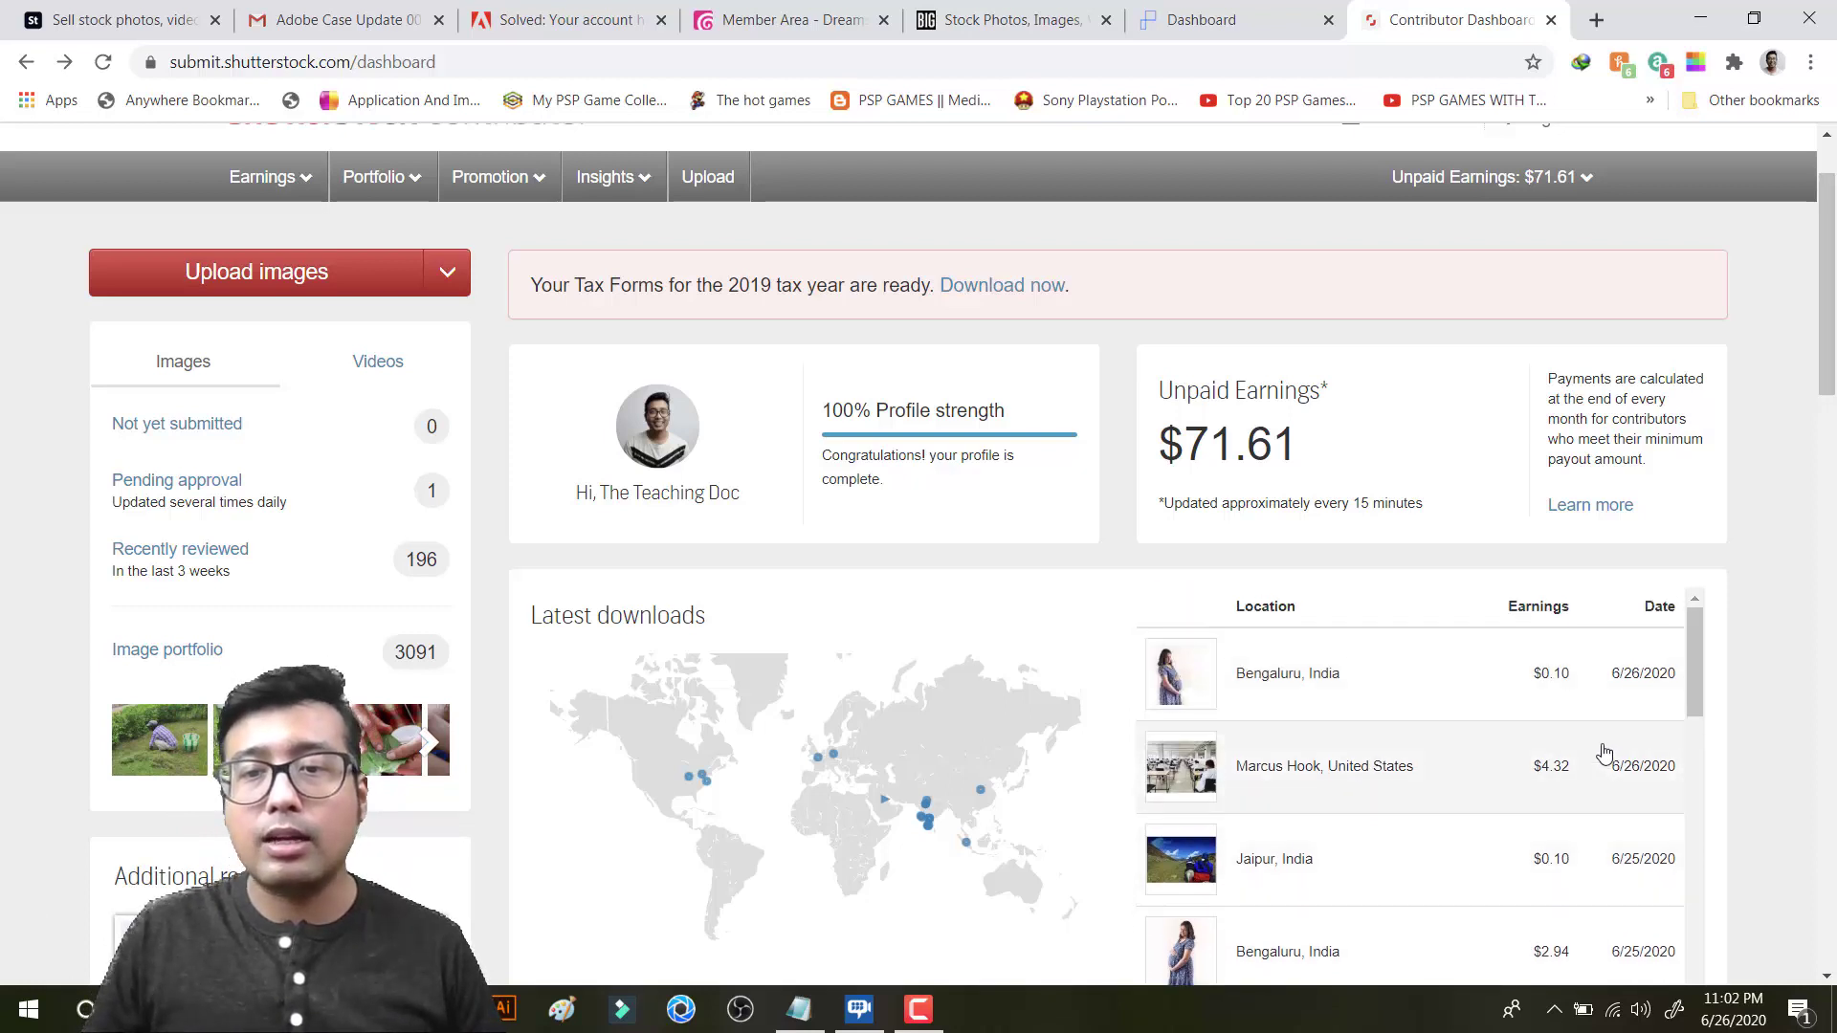
scroll(1605, 752, "down", 2)
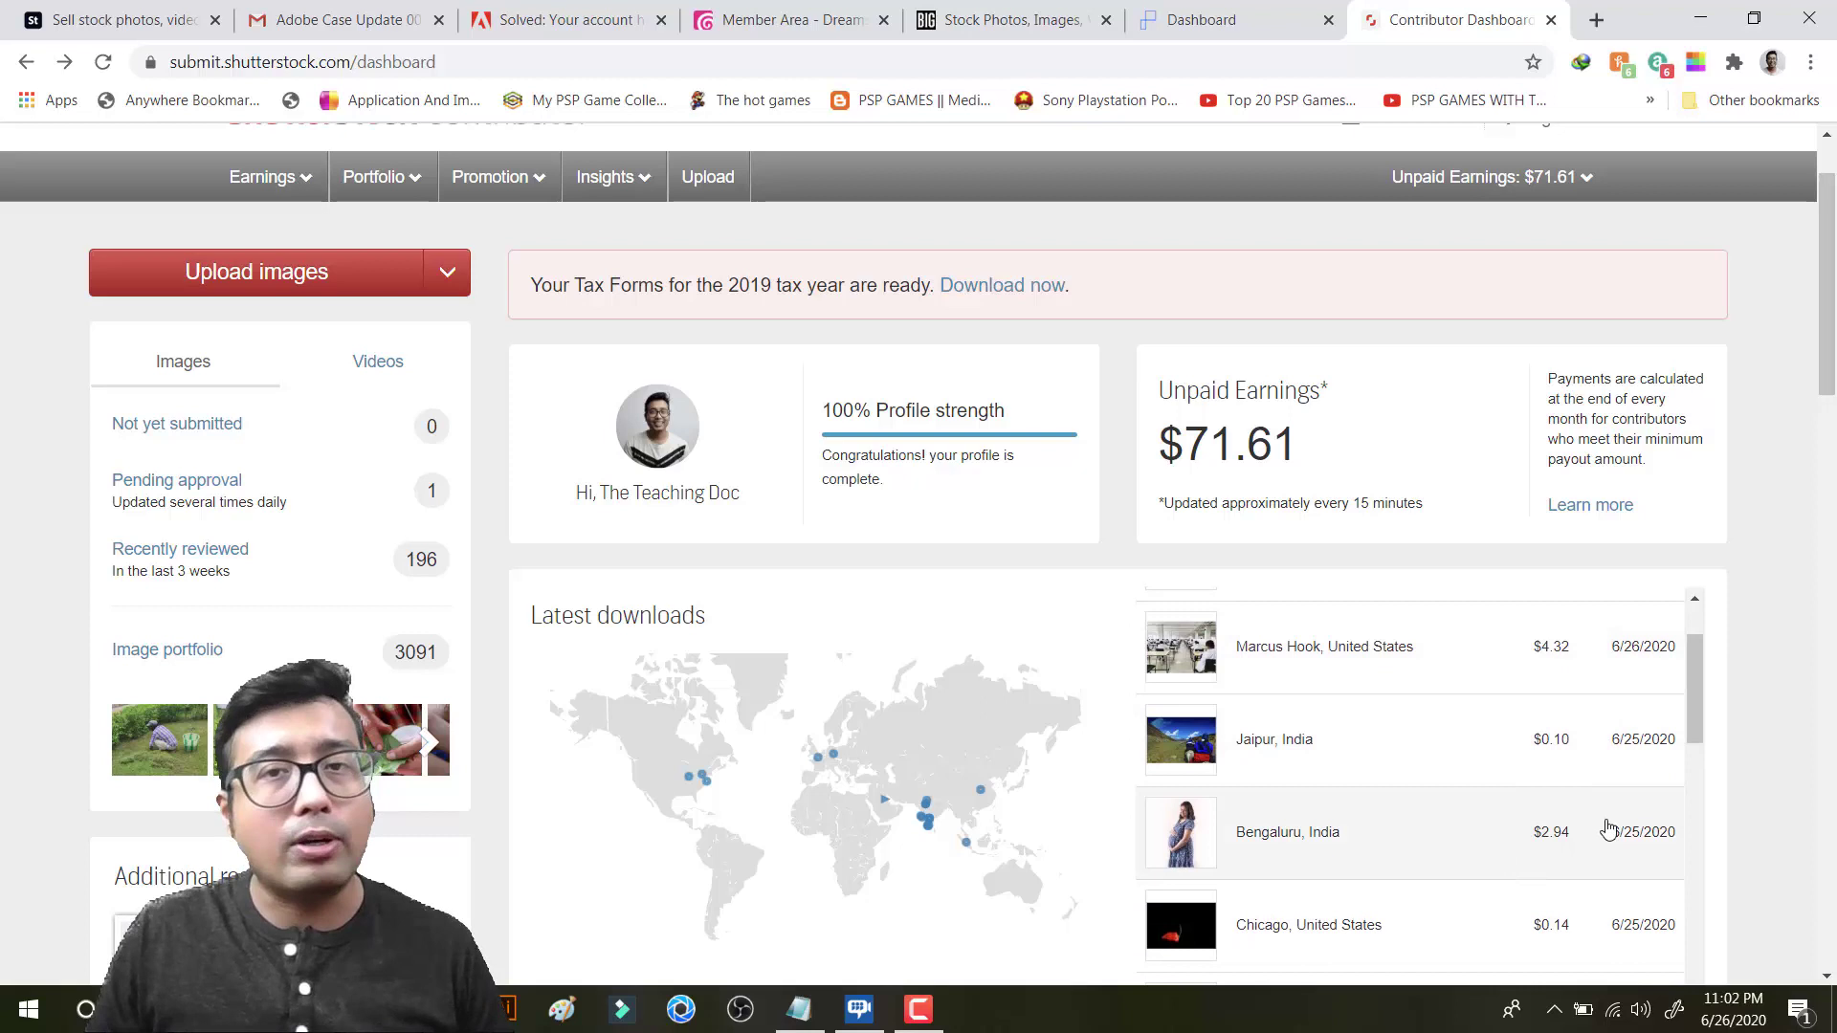
scroll(1608, 829, "up", 2)
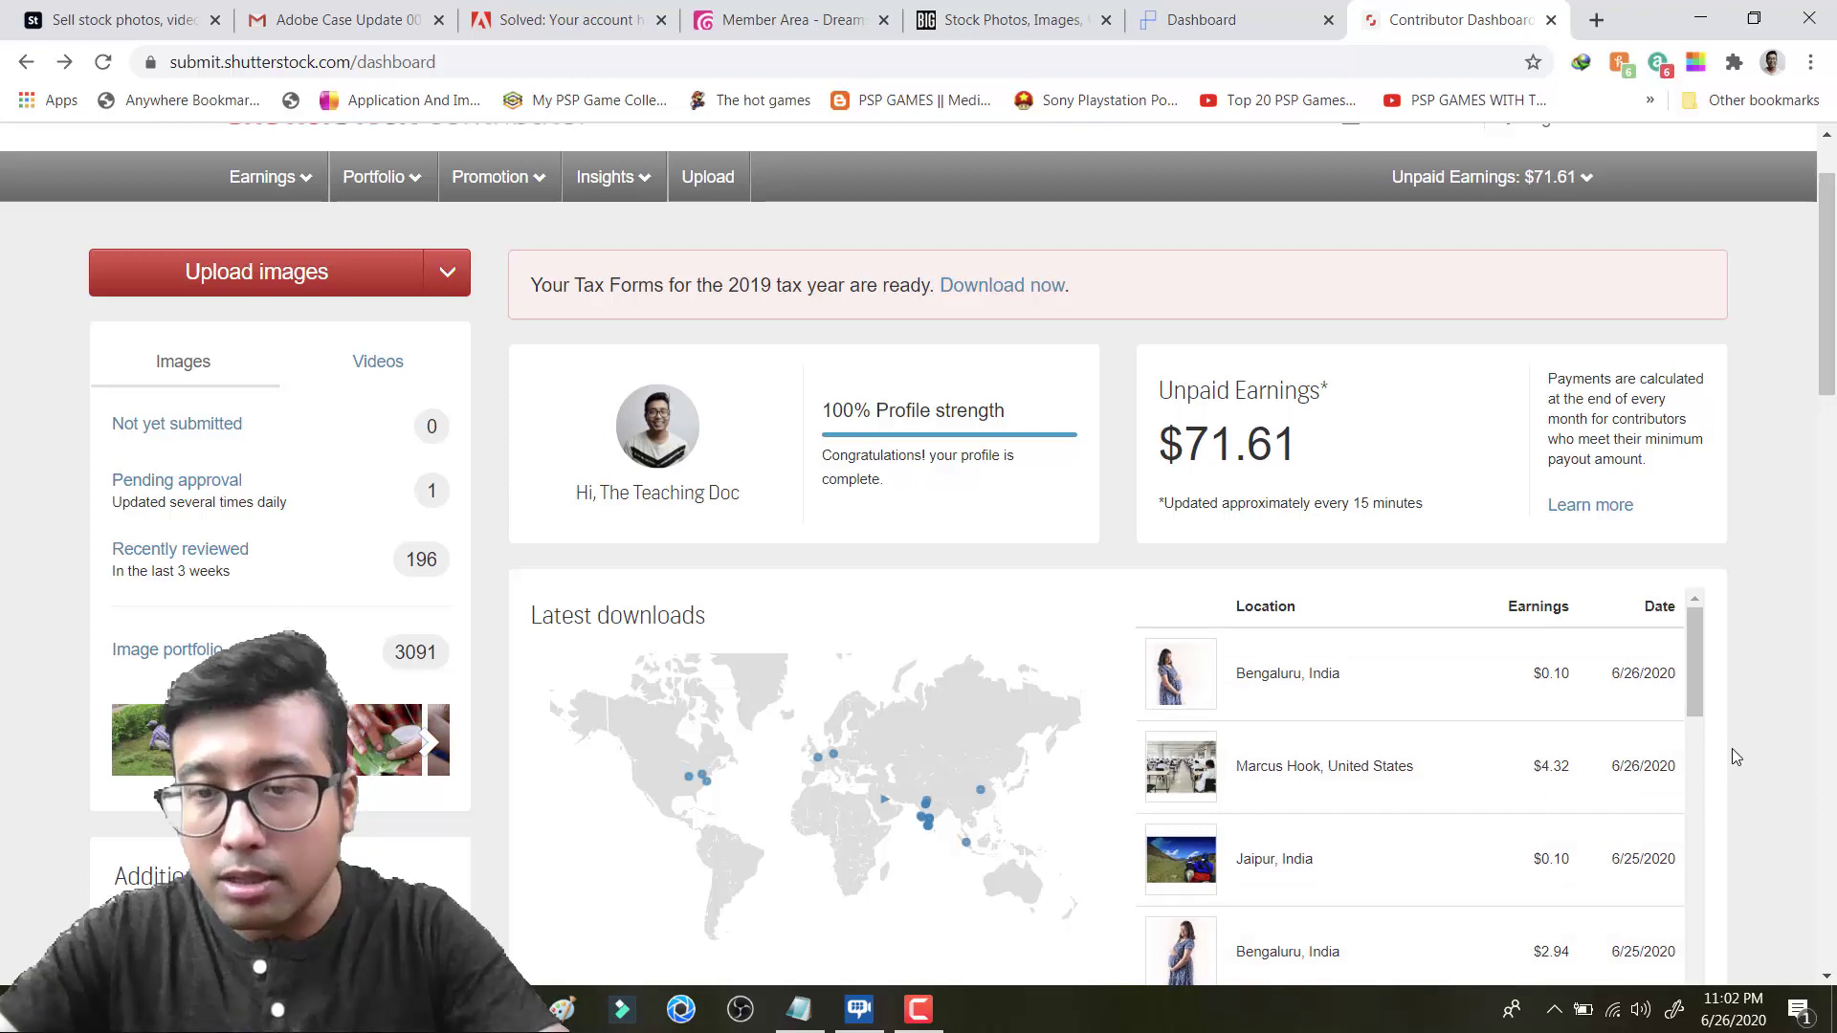
key("super+plus")
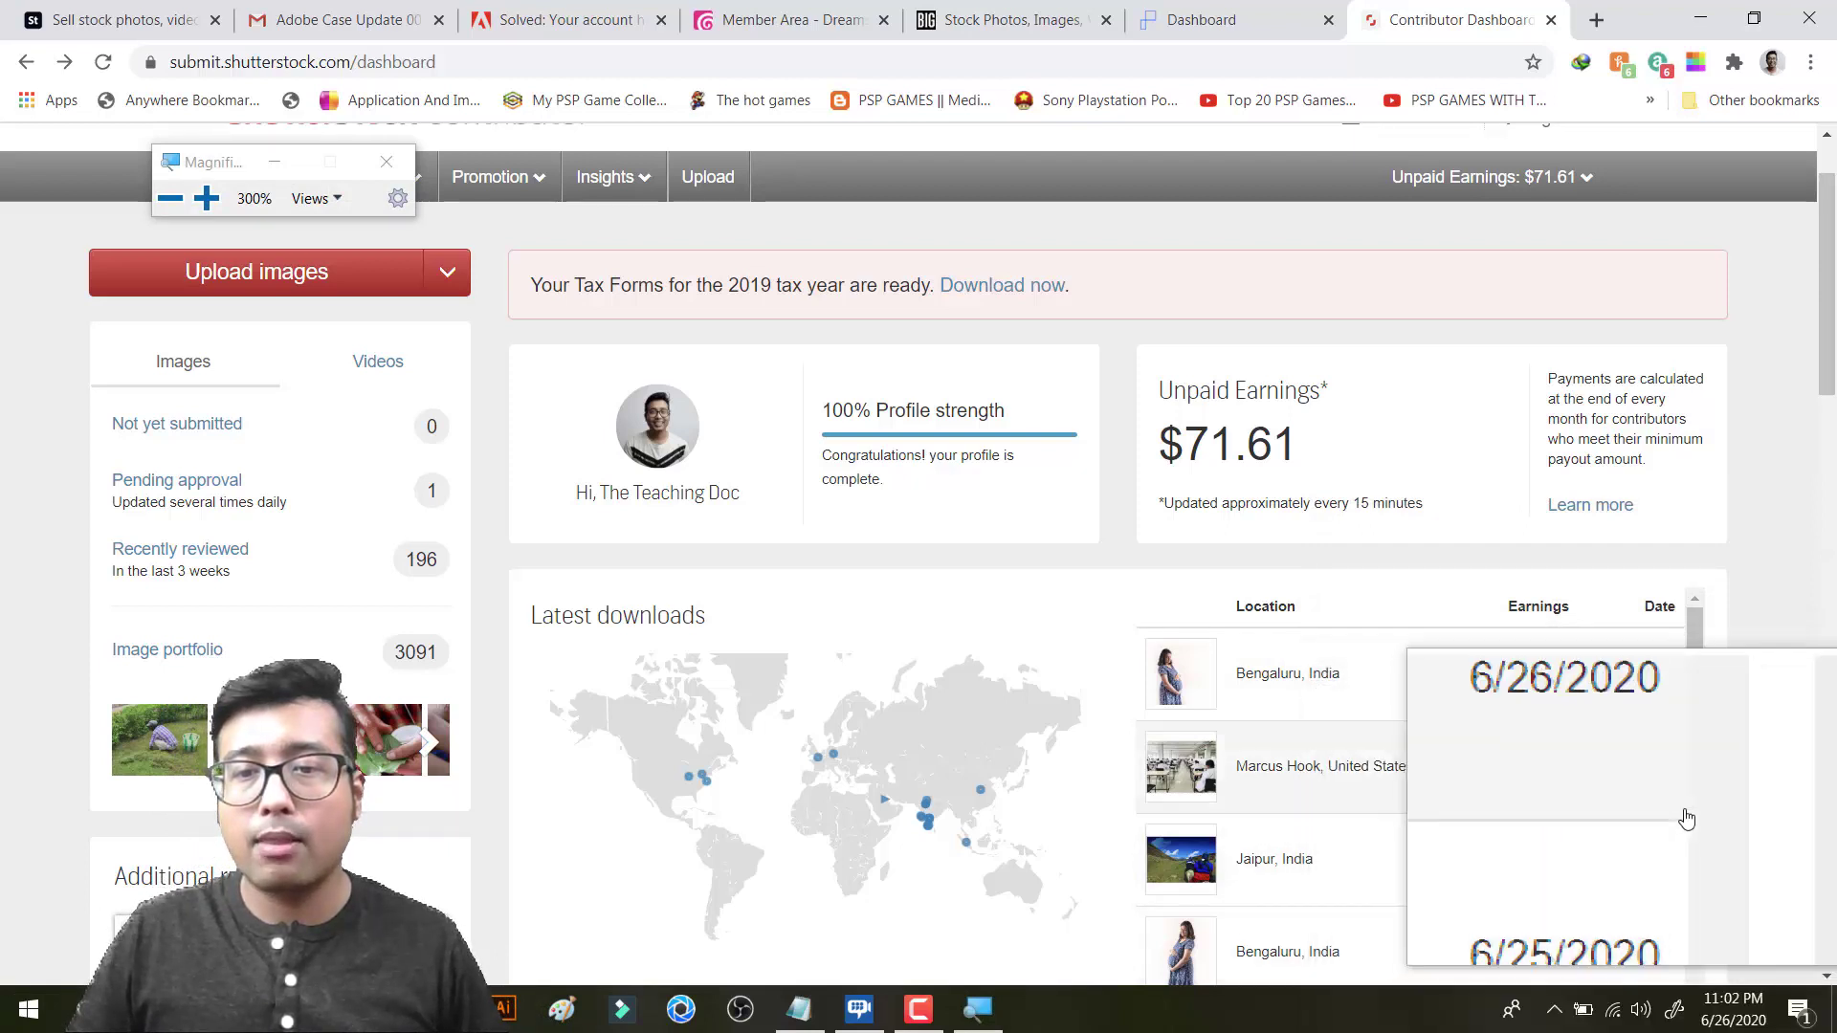
scroll(1687, 820, "down", 1)
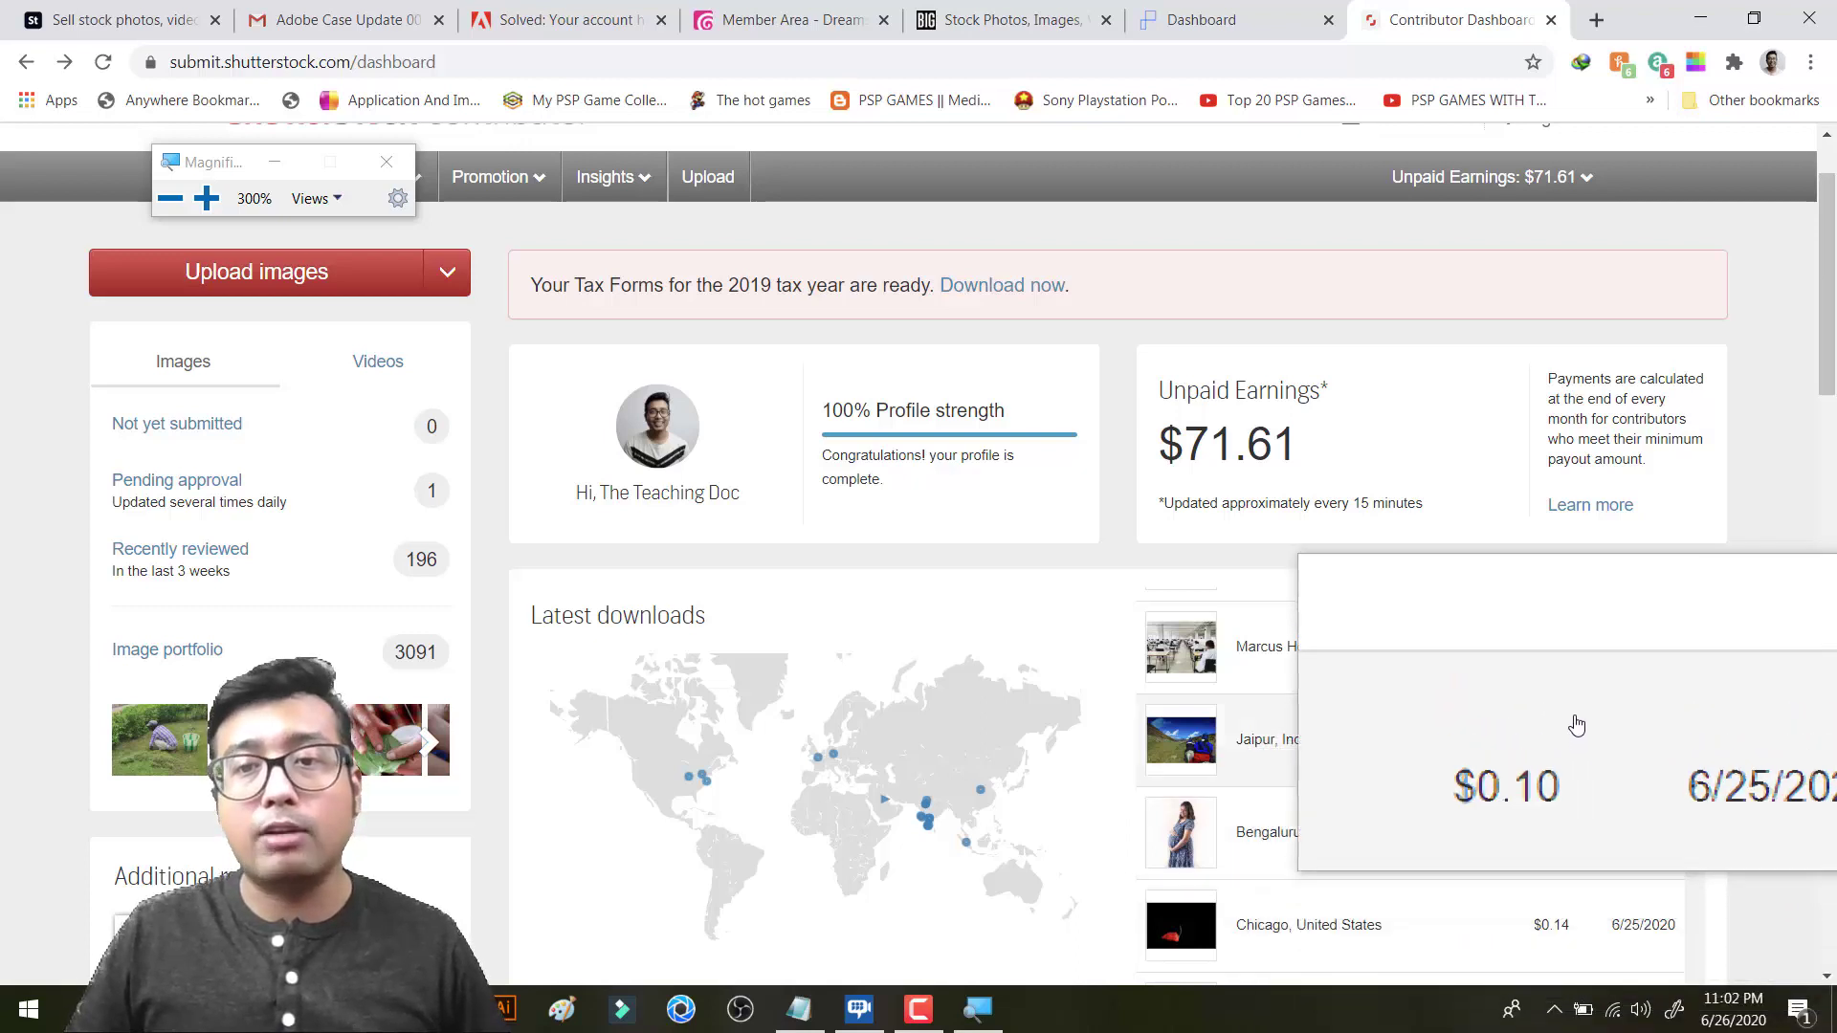
scroll(1566, 664, "up", 1)
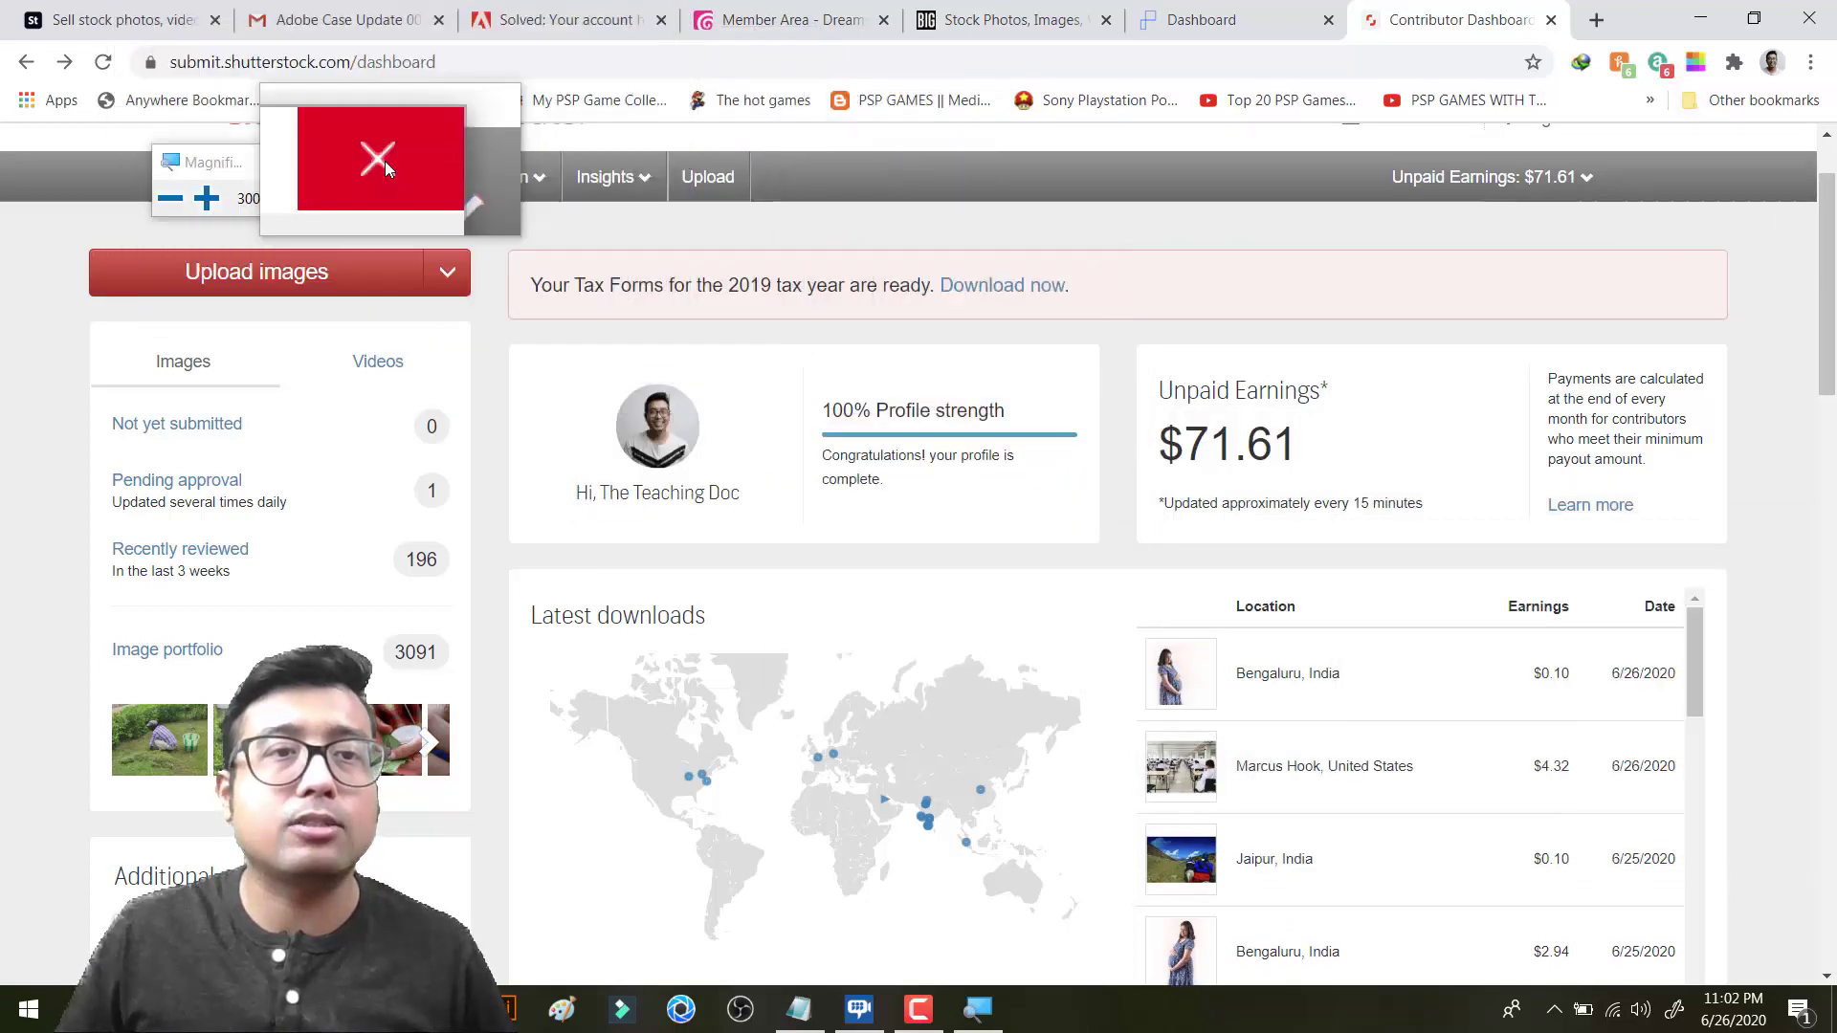
Step: Close Windows Magnifier so the Shutterstock dashboard returns to normal size
left_click(380, 159)
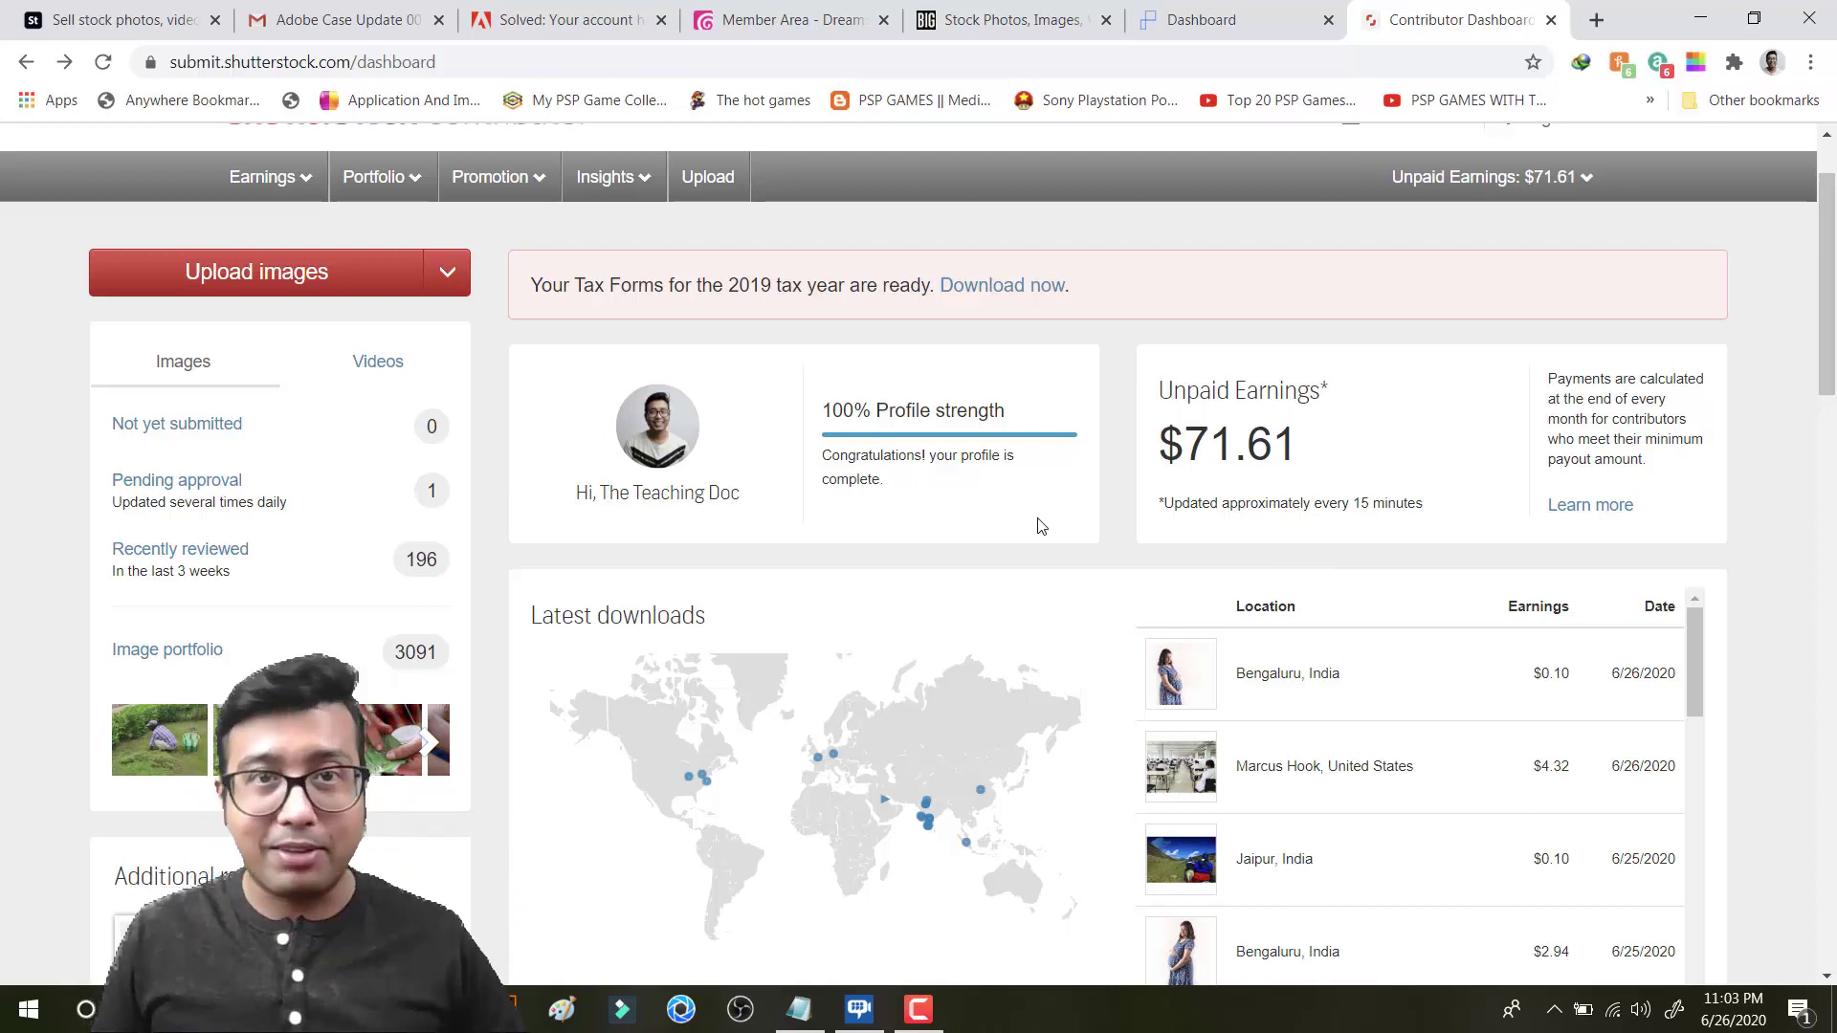
Step: From the Dreamstime earnings balance, open Request Payment showing a $103.99 PayPal payout against the $100 minimum
left_click(783, 18)
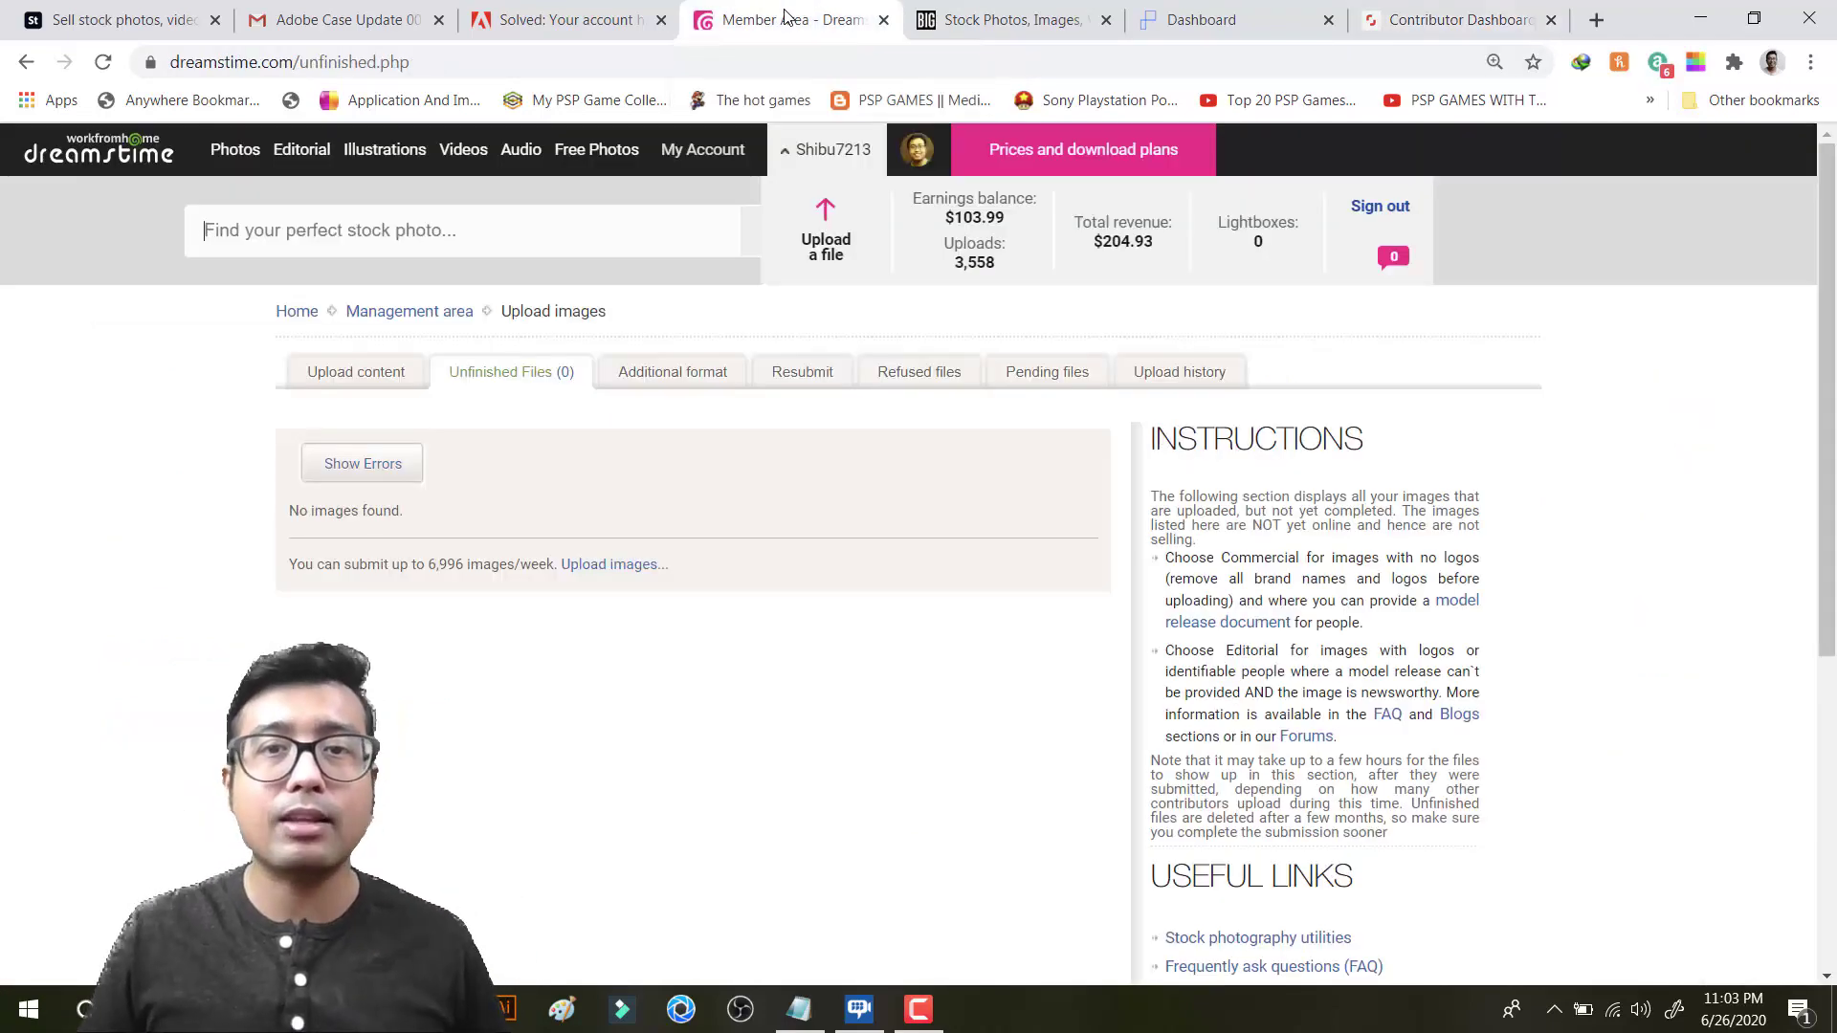
left_click(982, 218)
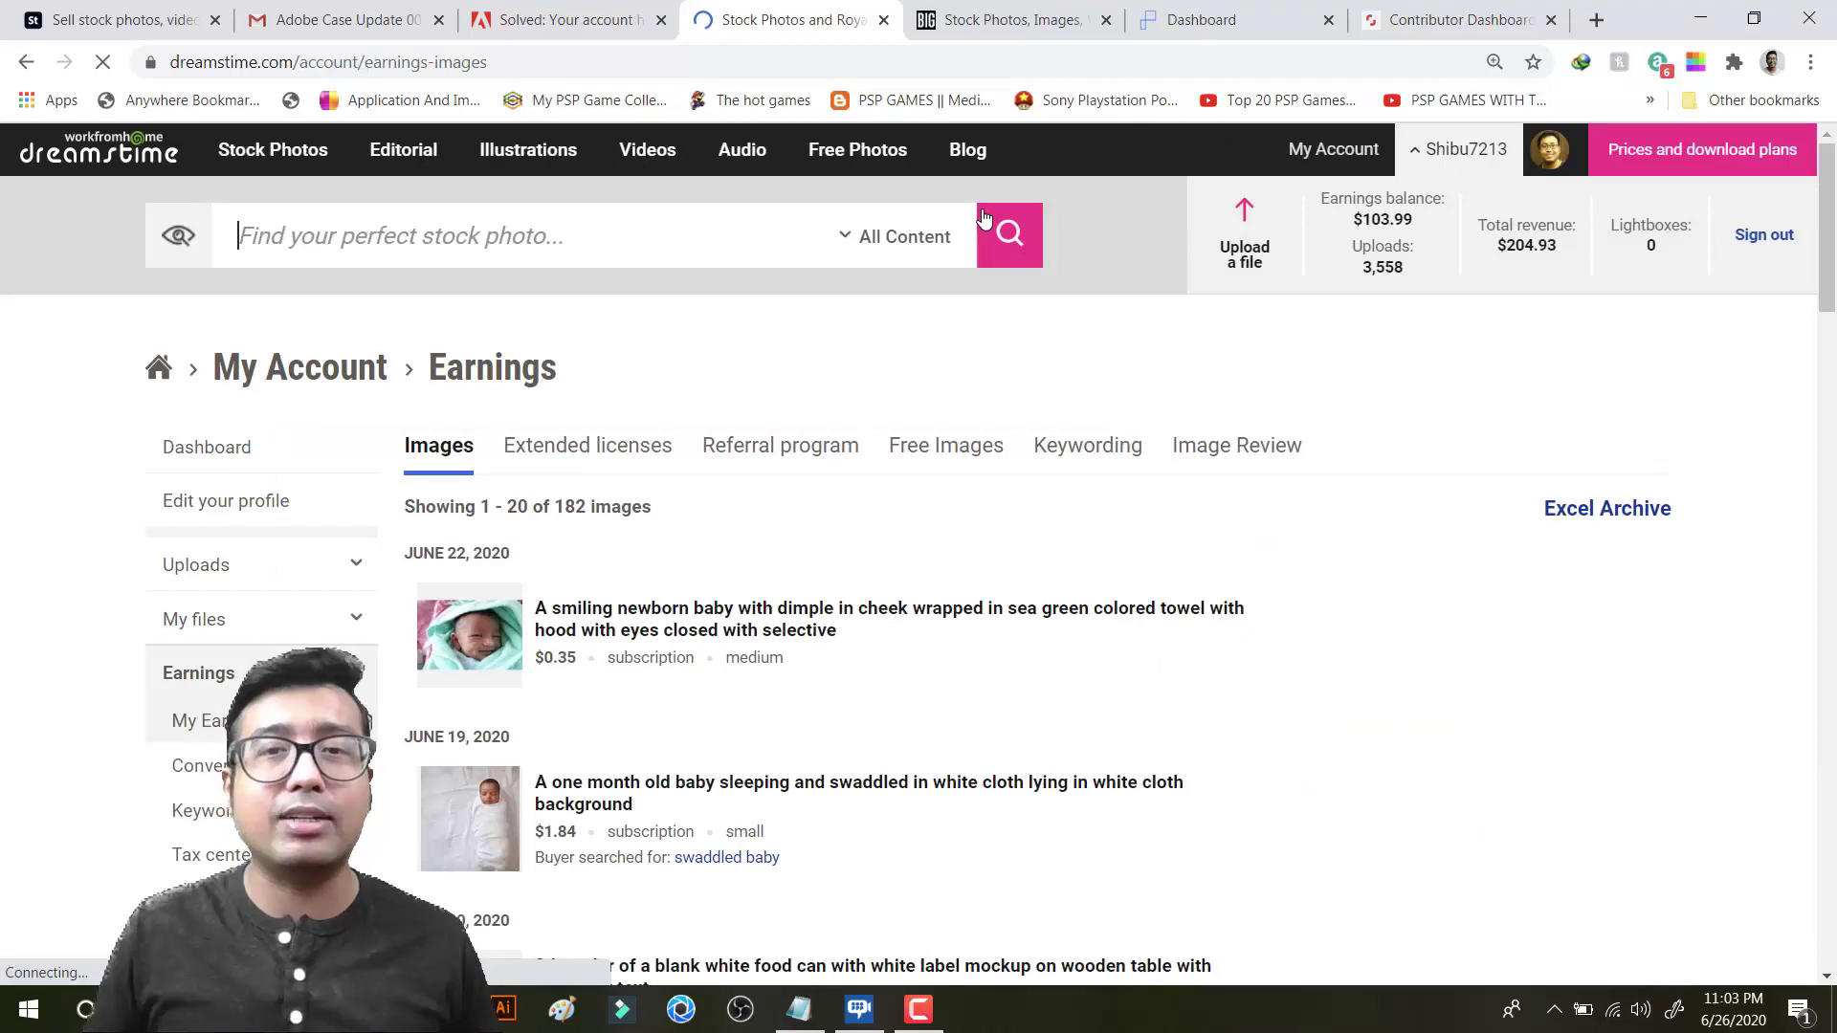
scroll(267, 526, "down", 3)
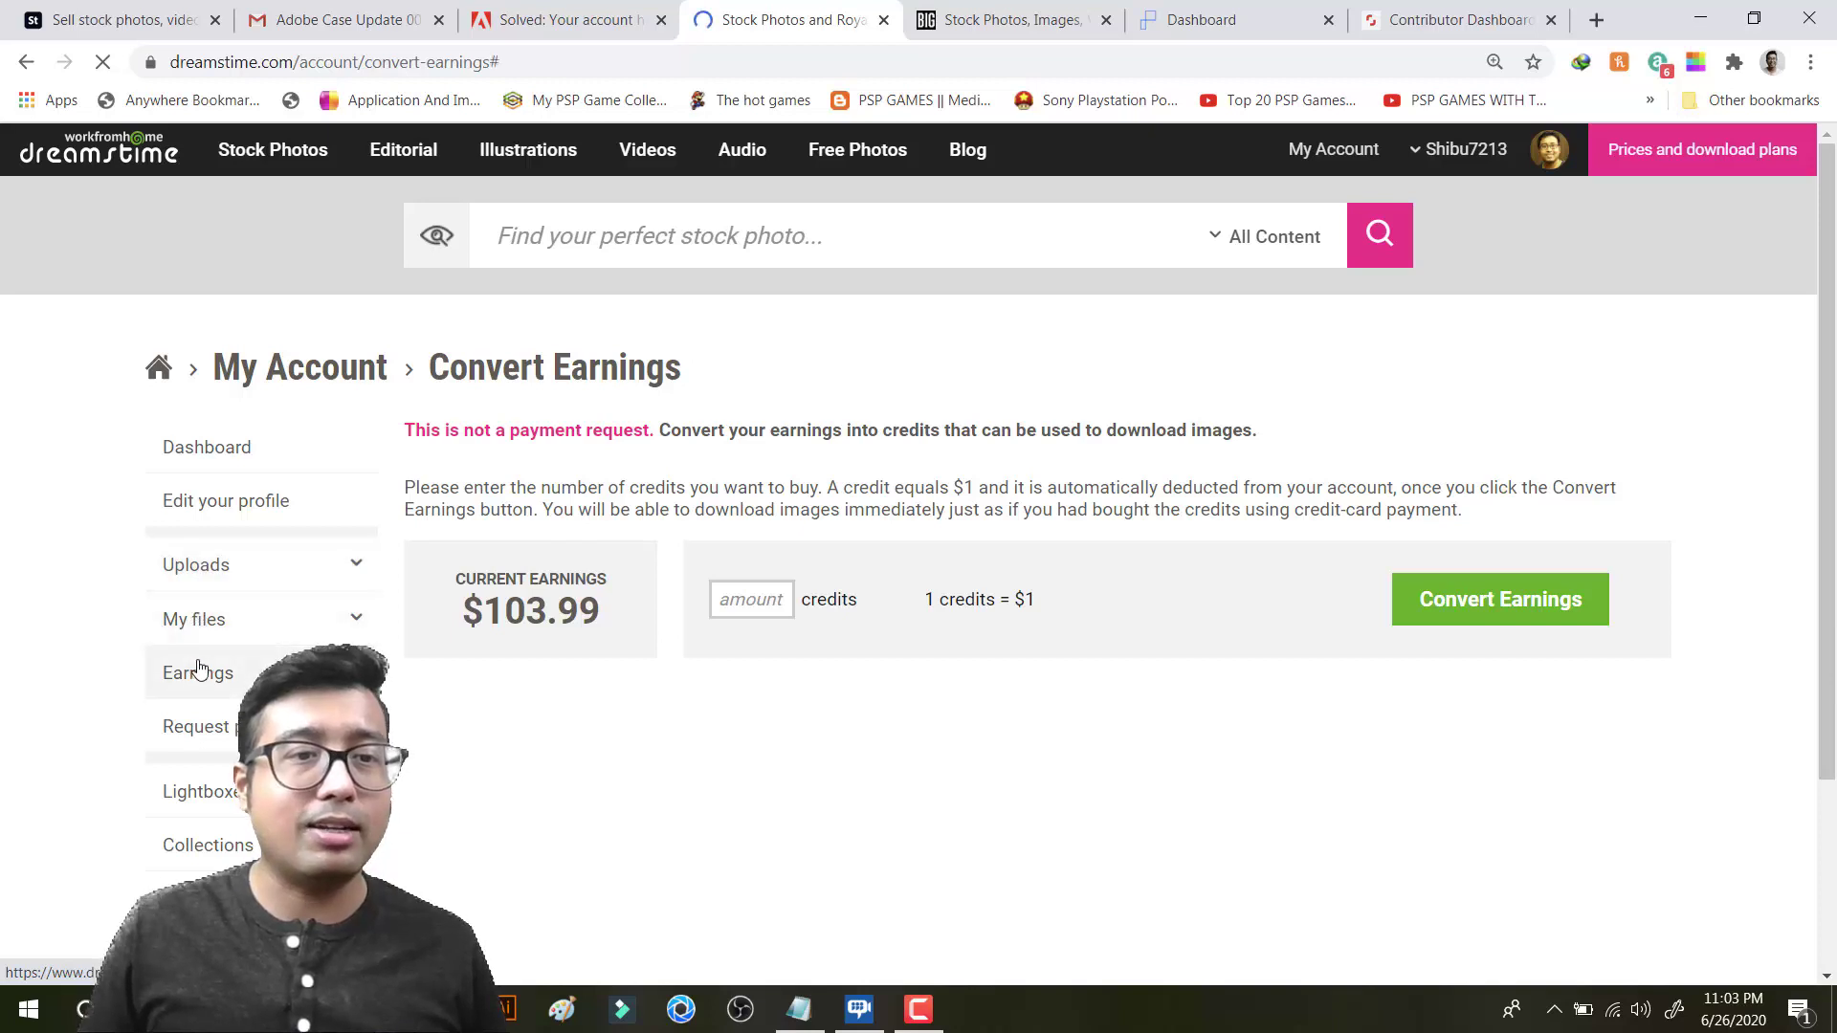
scroll(198, 669, "down", 2)
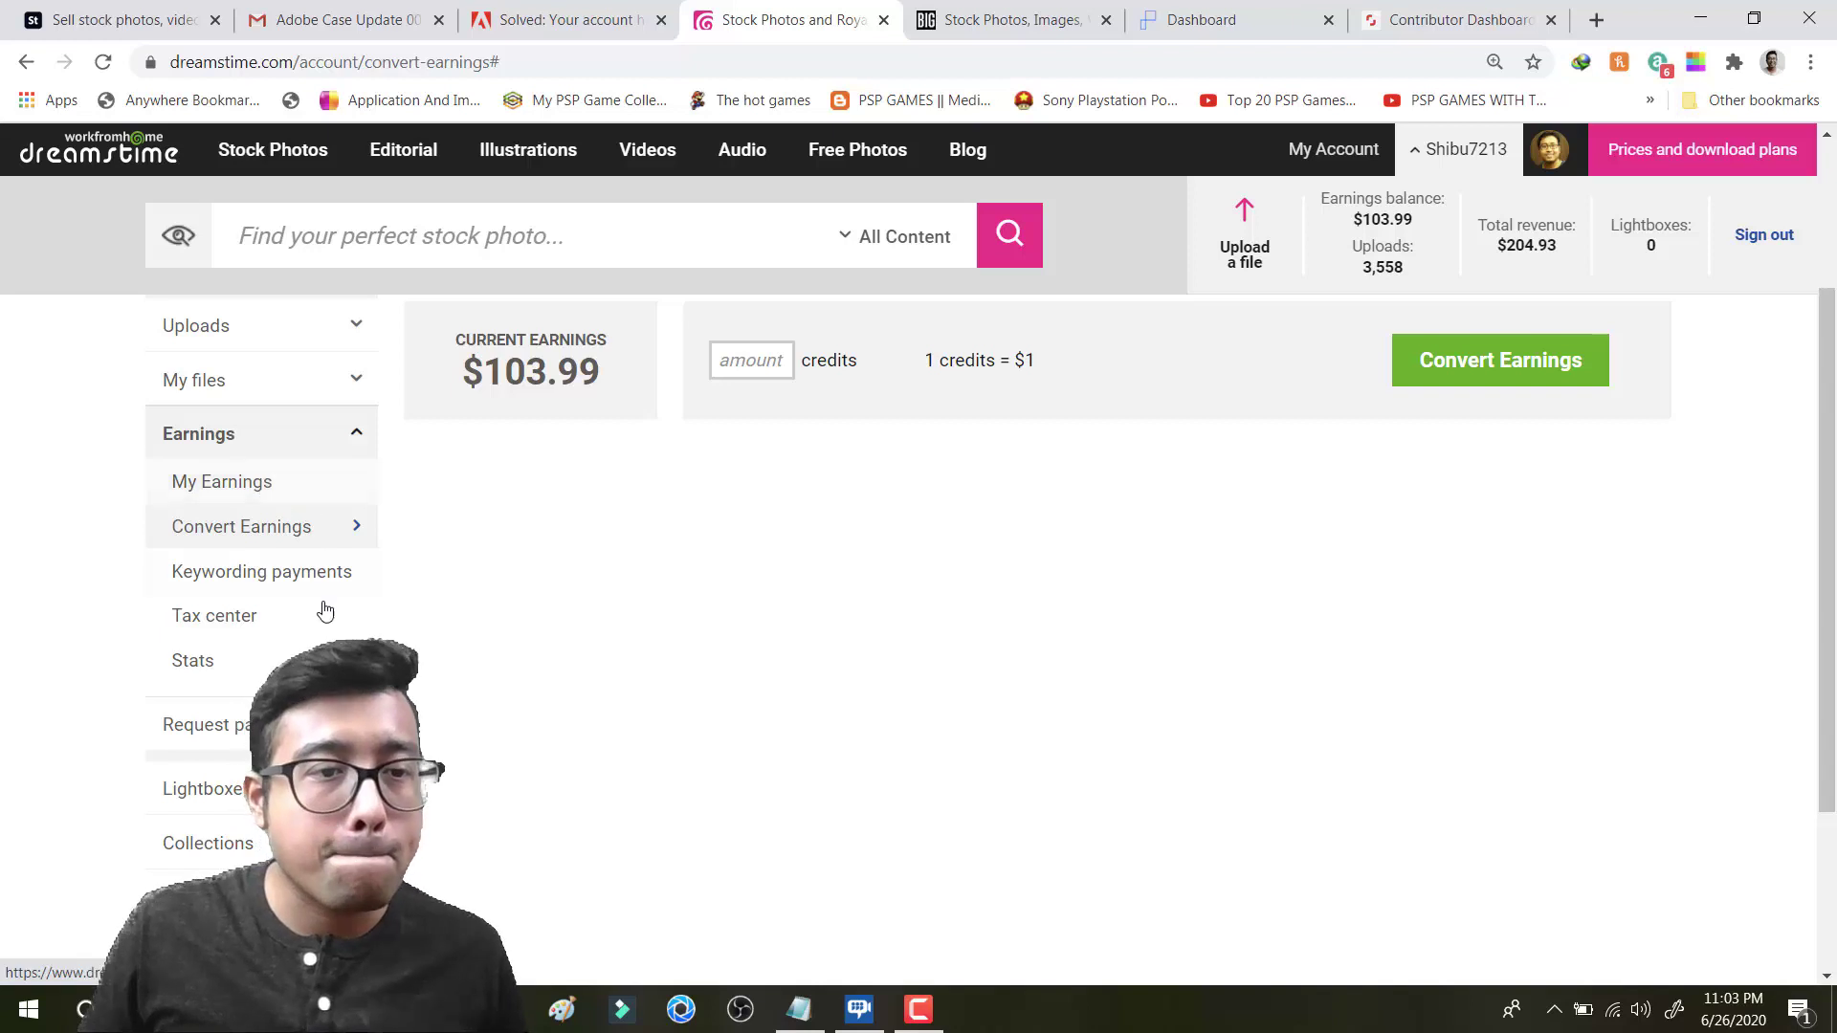
scroll(325, 612, "down", 2)
left_click(353, 604)
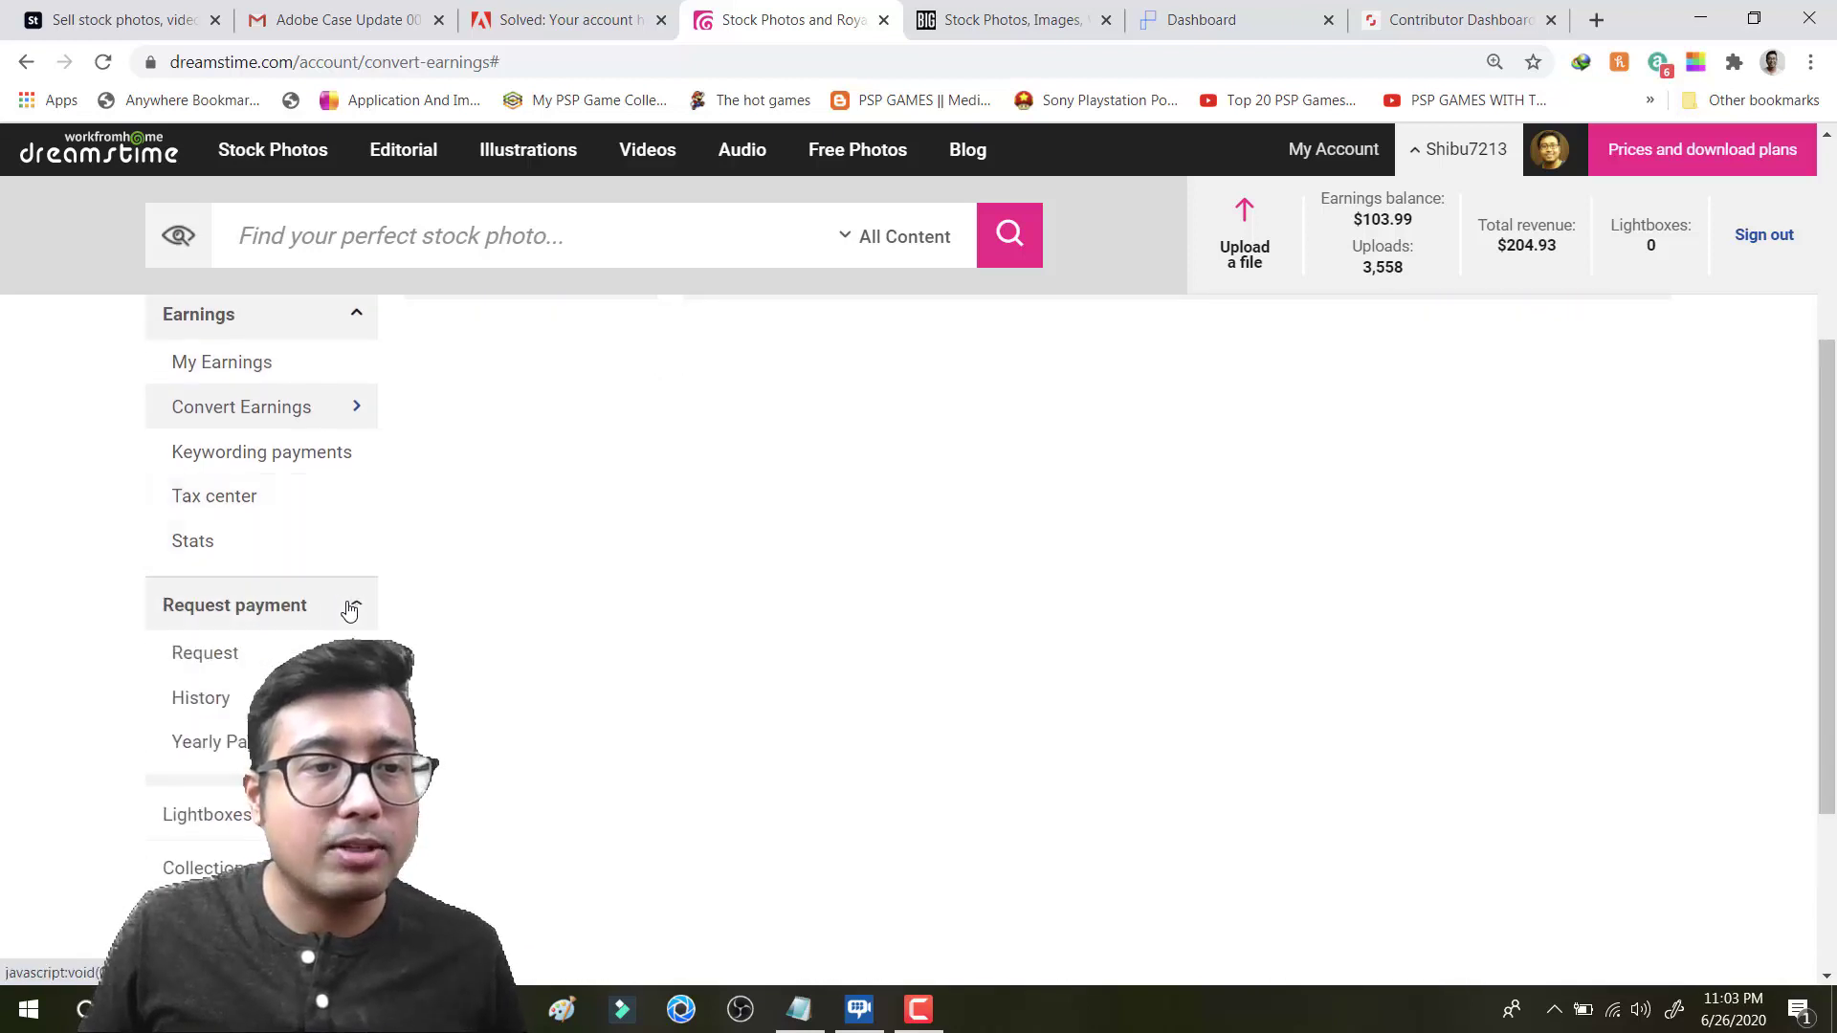
left_click(218, 659)
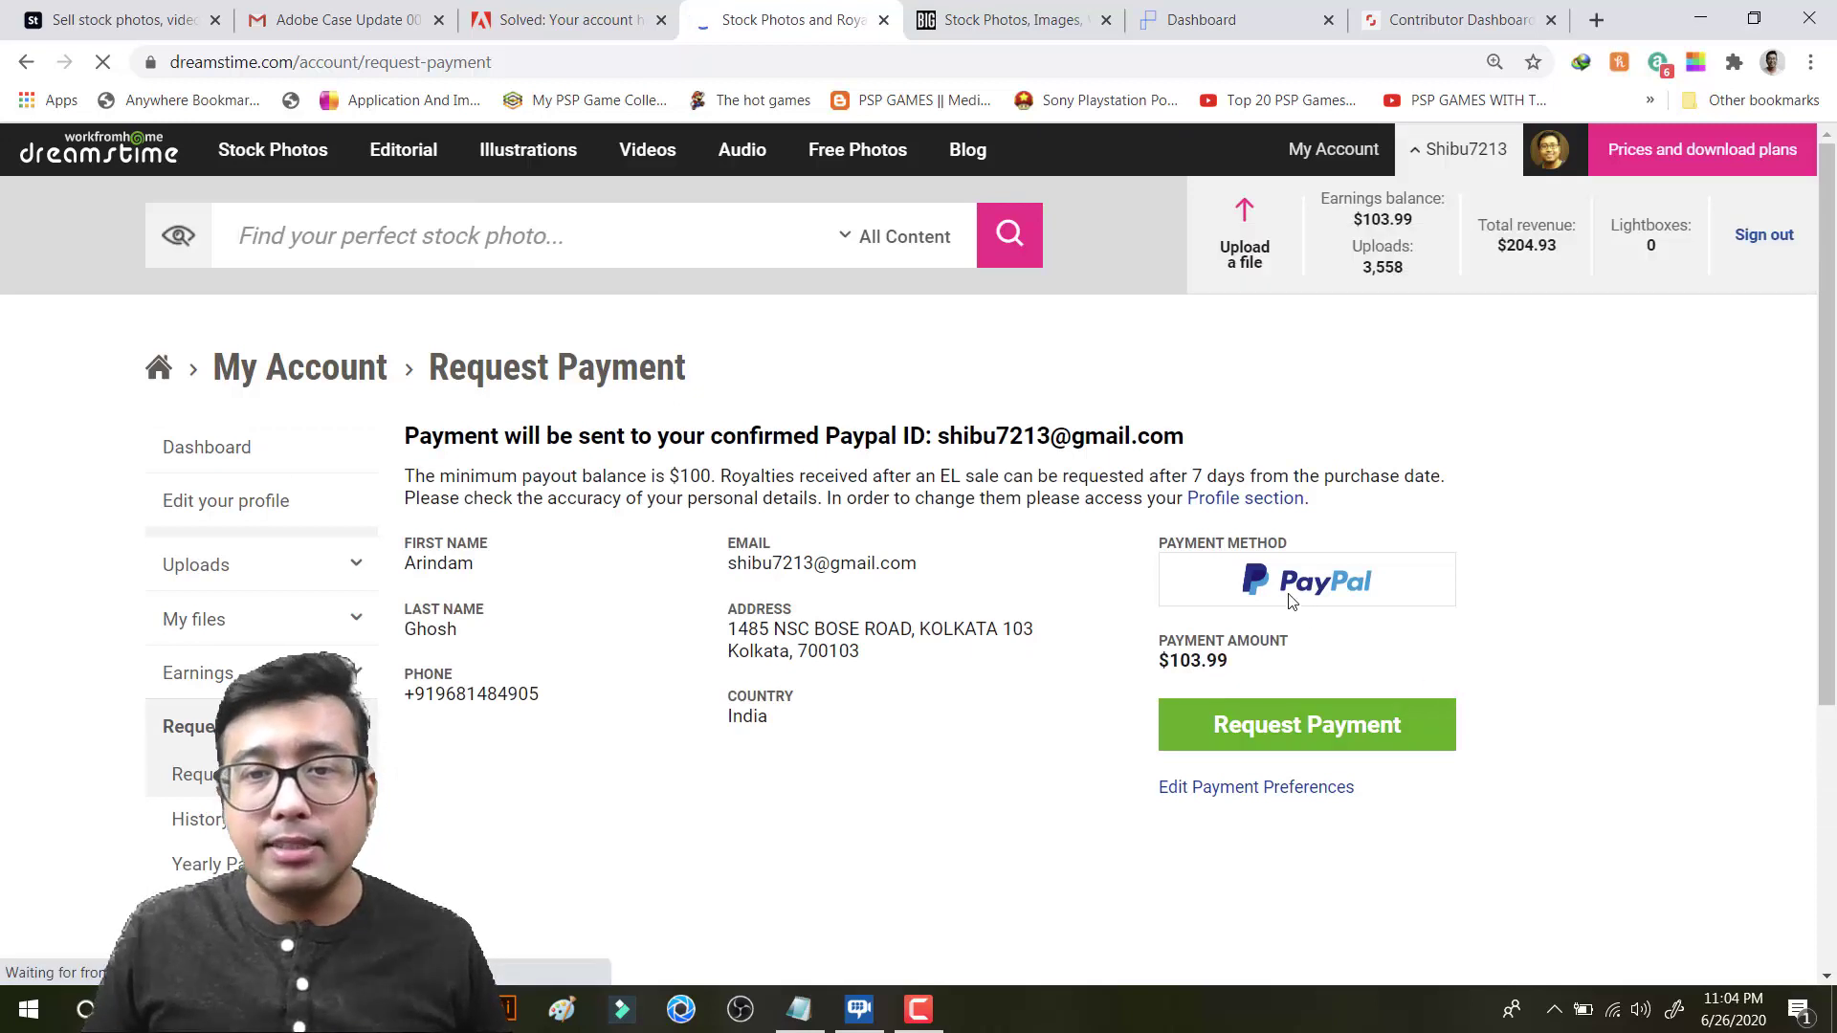
Step: Pick Payoneer Mastercard as the new Dreamstime payout method, prompting a notice to request a Payoneer card first
scroll(1333, 588, "down", 1)
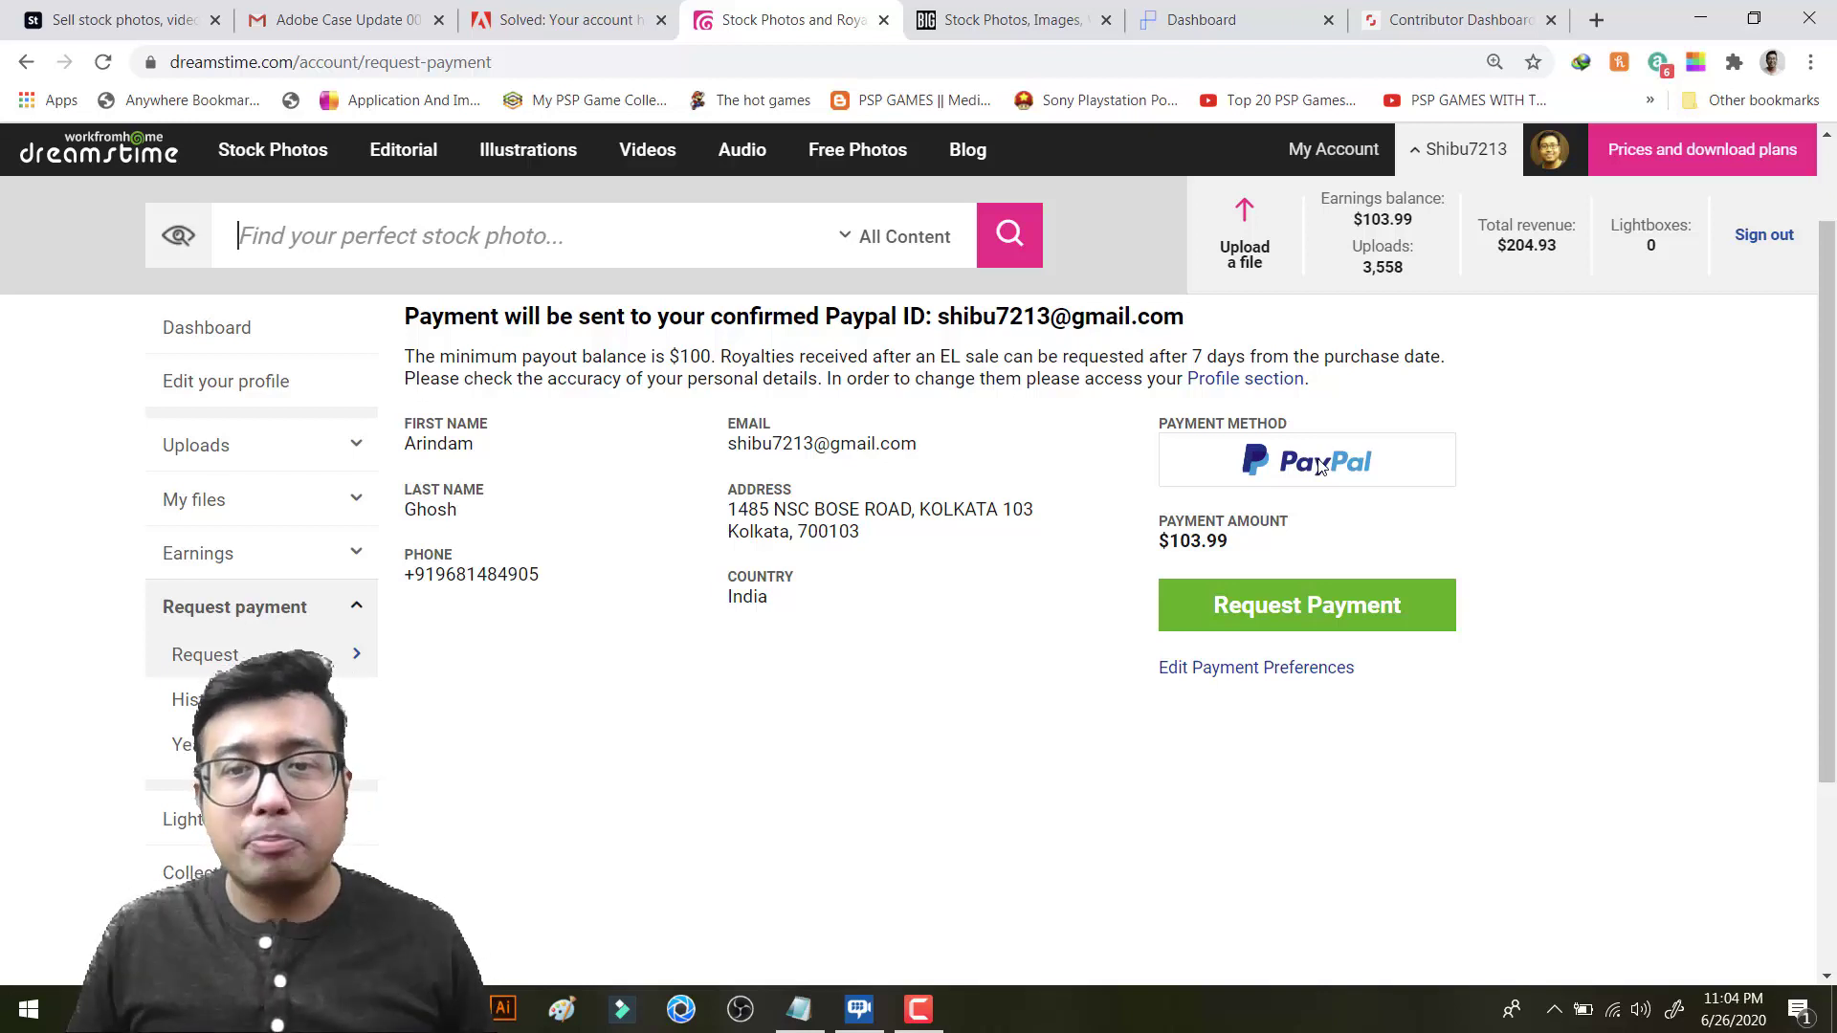
left_click(1204, 667)
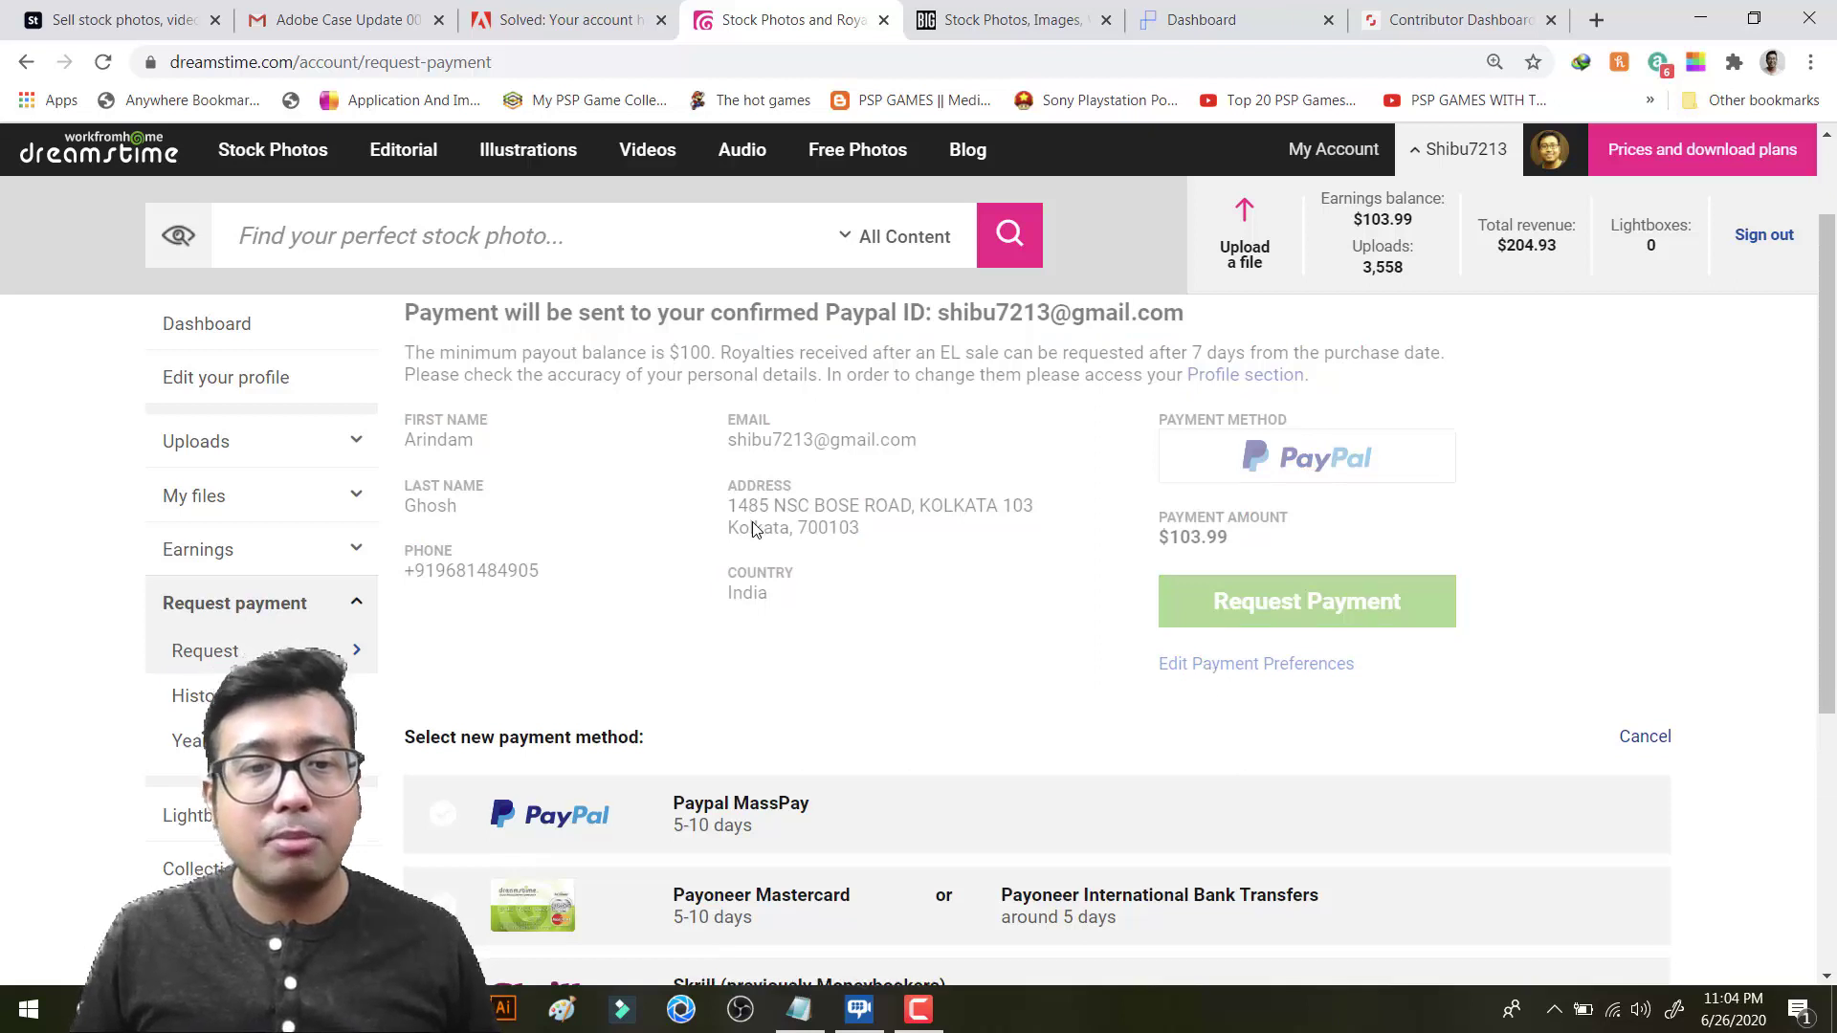
scroll(754, 529, "down", 4)
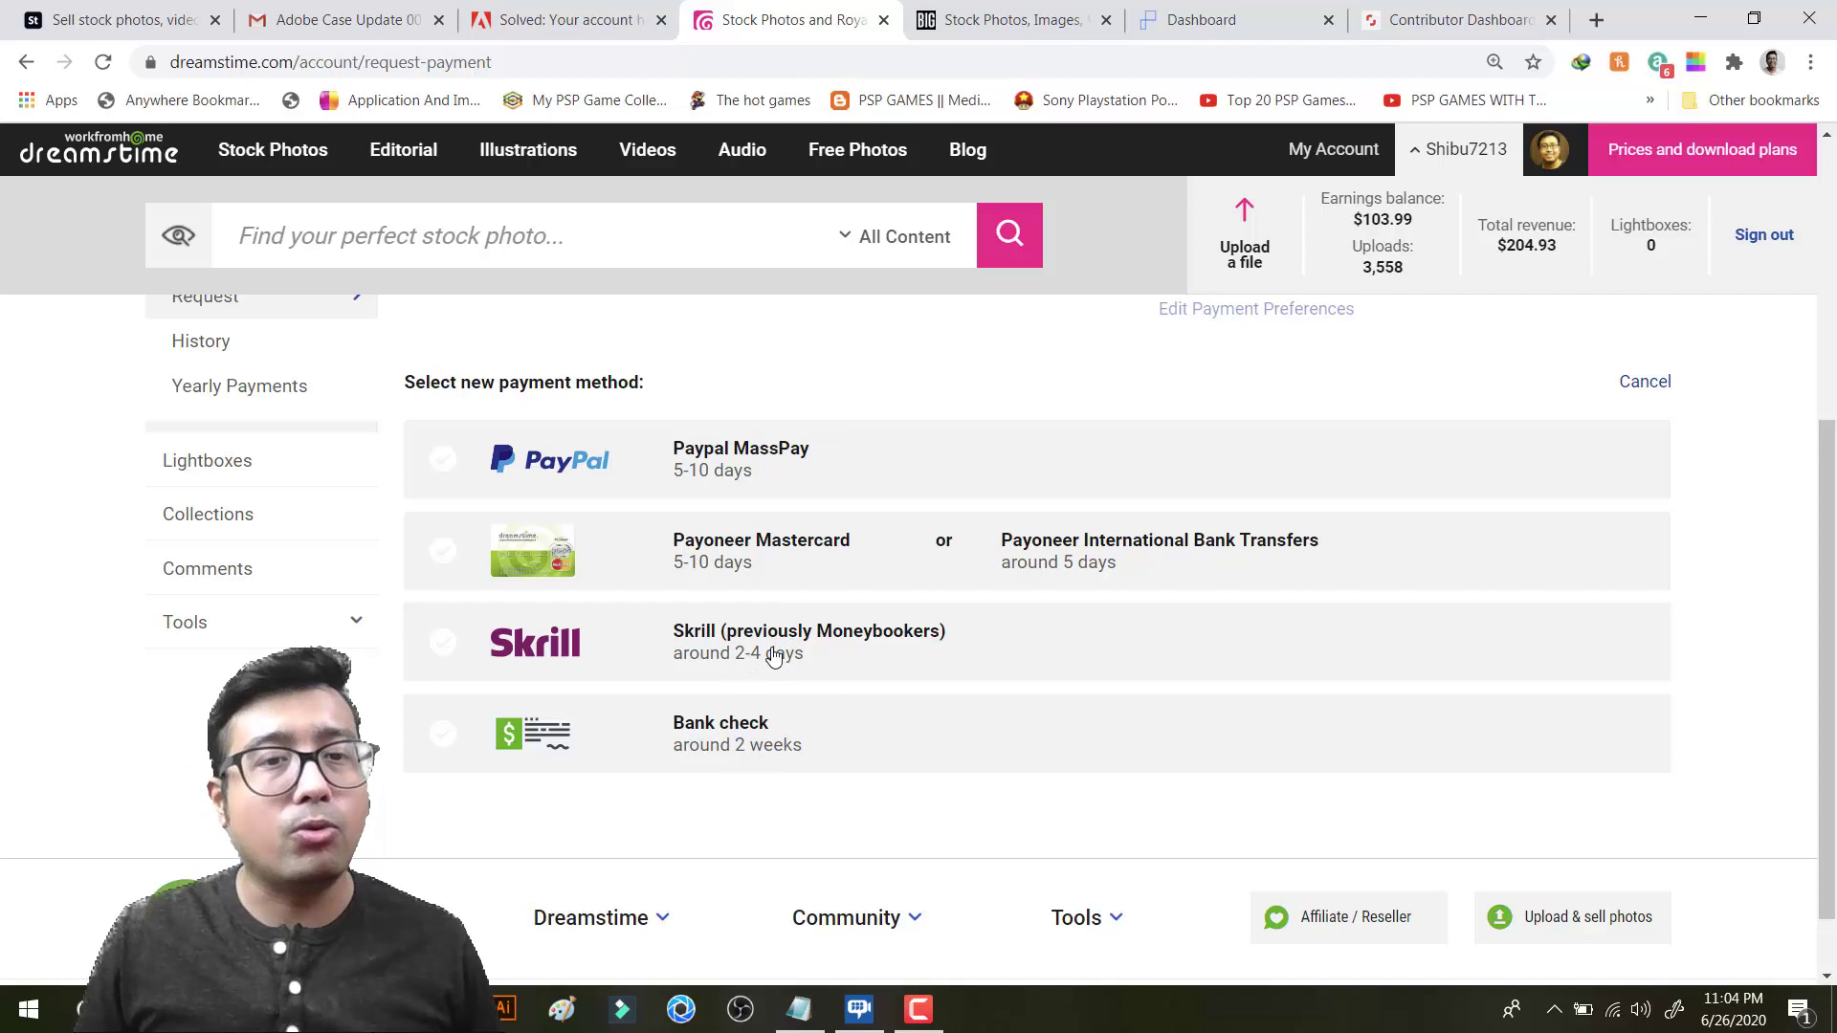
left_click(1108, 546)
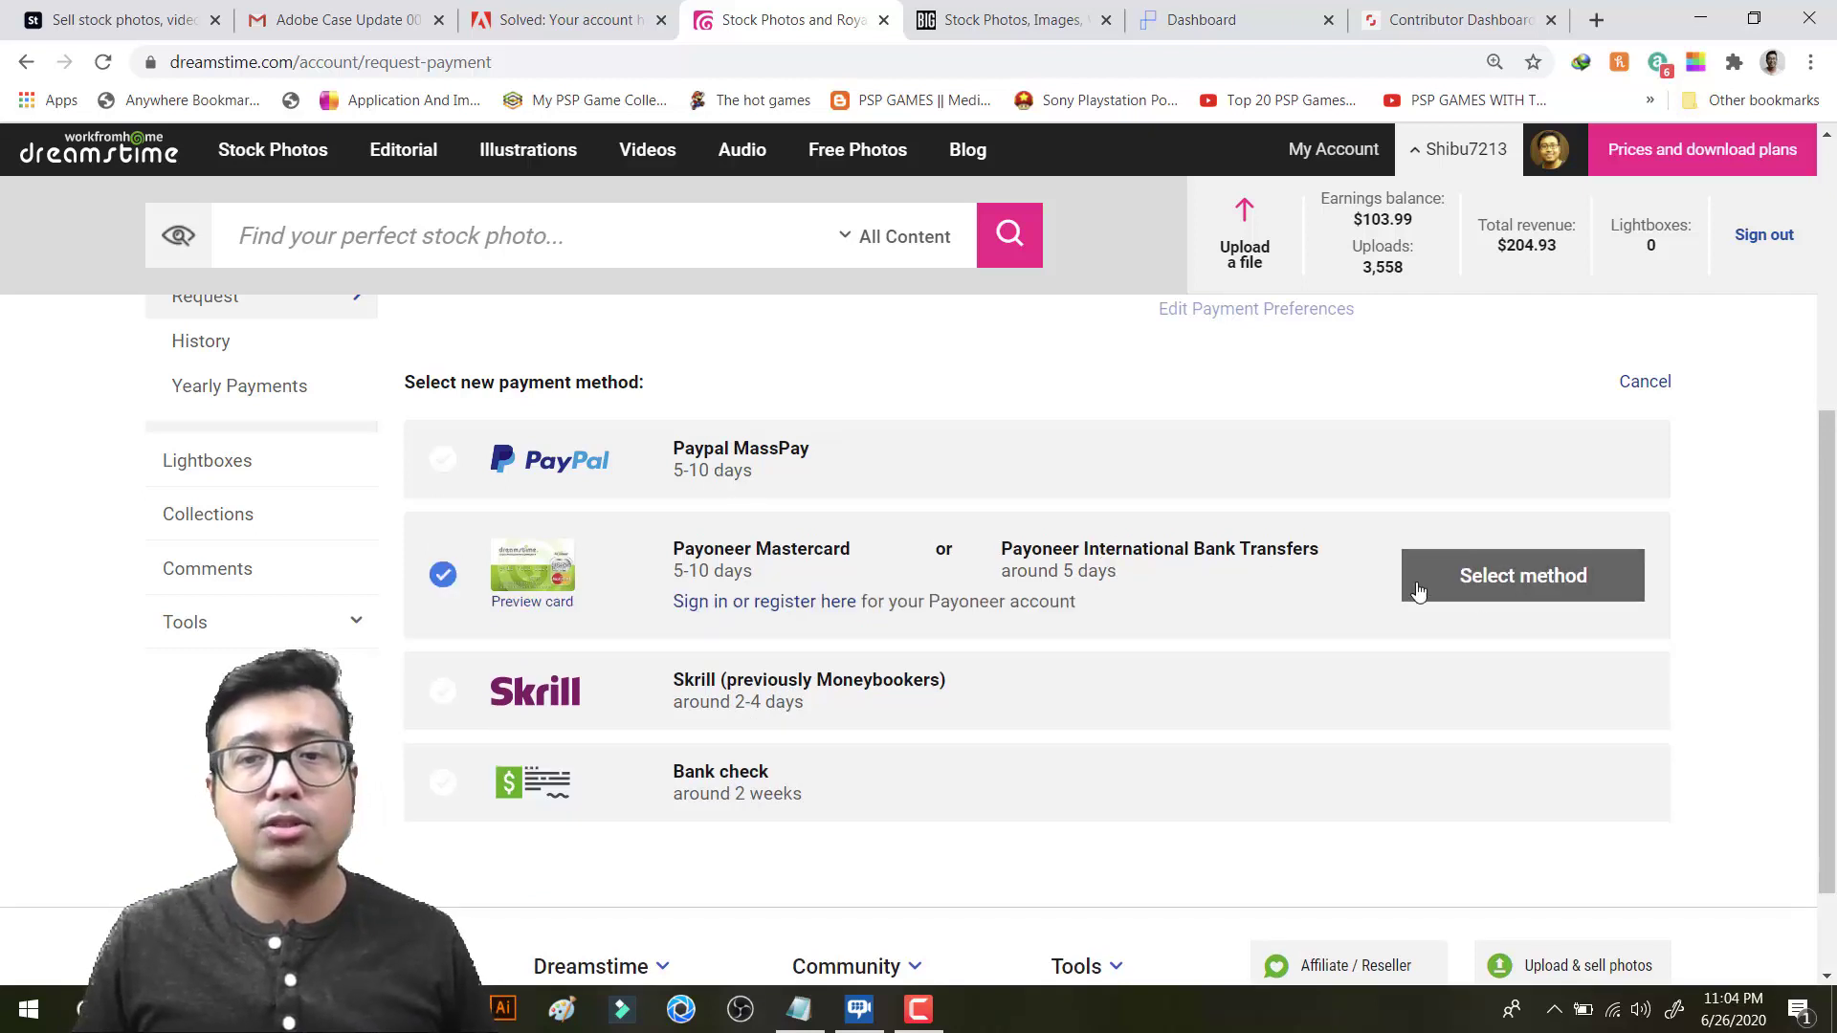
left_click(1488, 591)
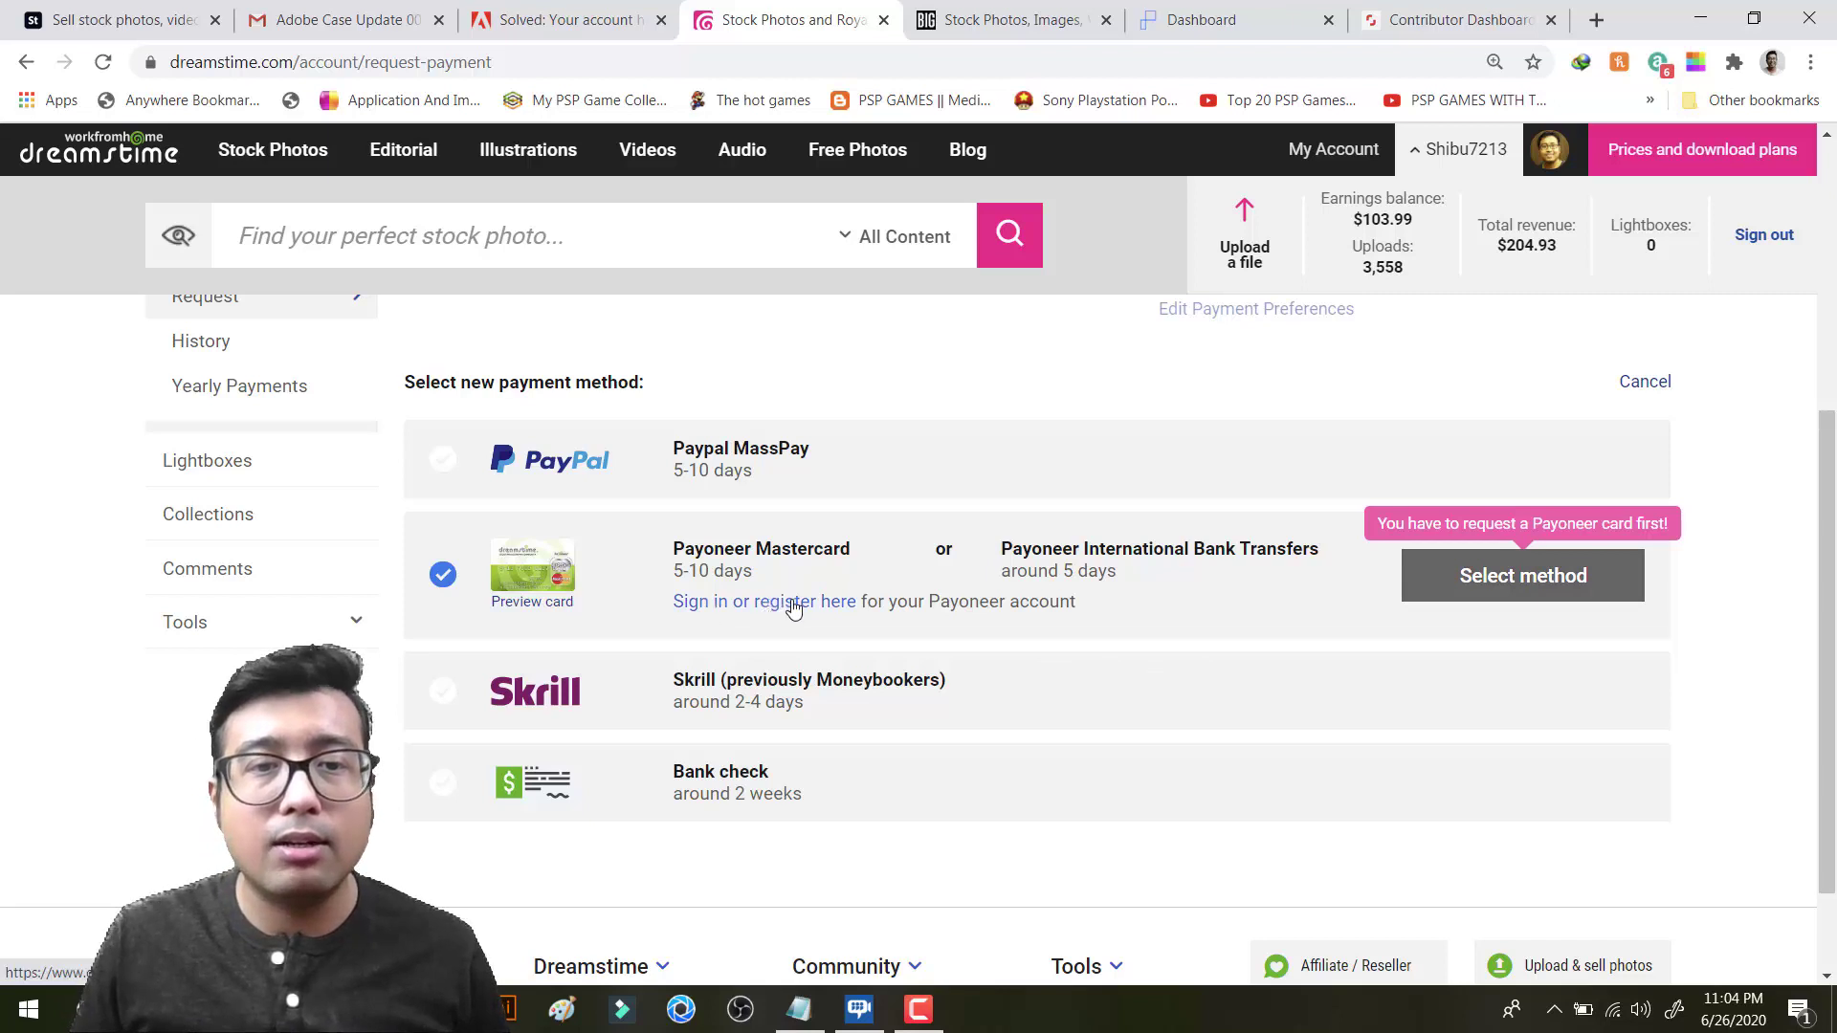
Step: Sign in to the existing Payoneer account and add Dreamstime as a funding source paying into the USD balance
left_click(699, 611)
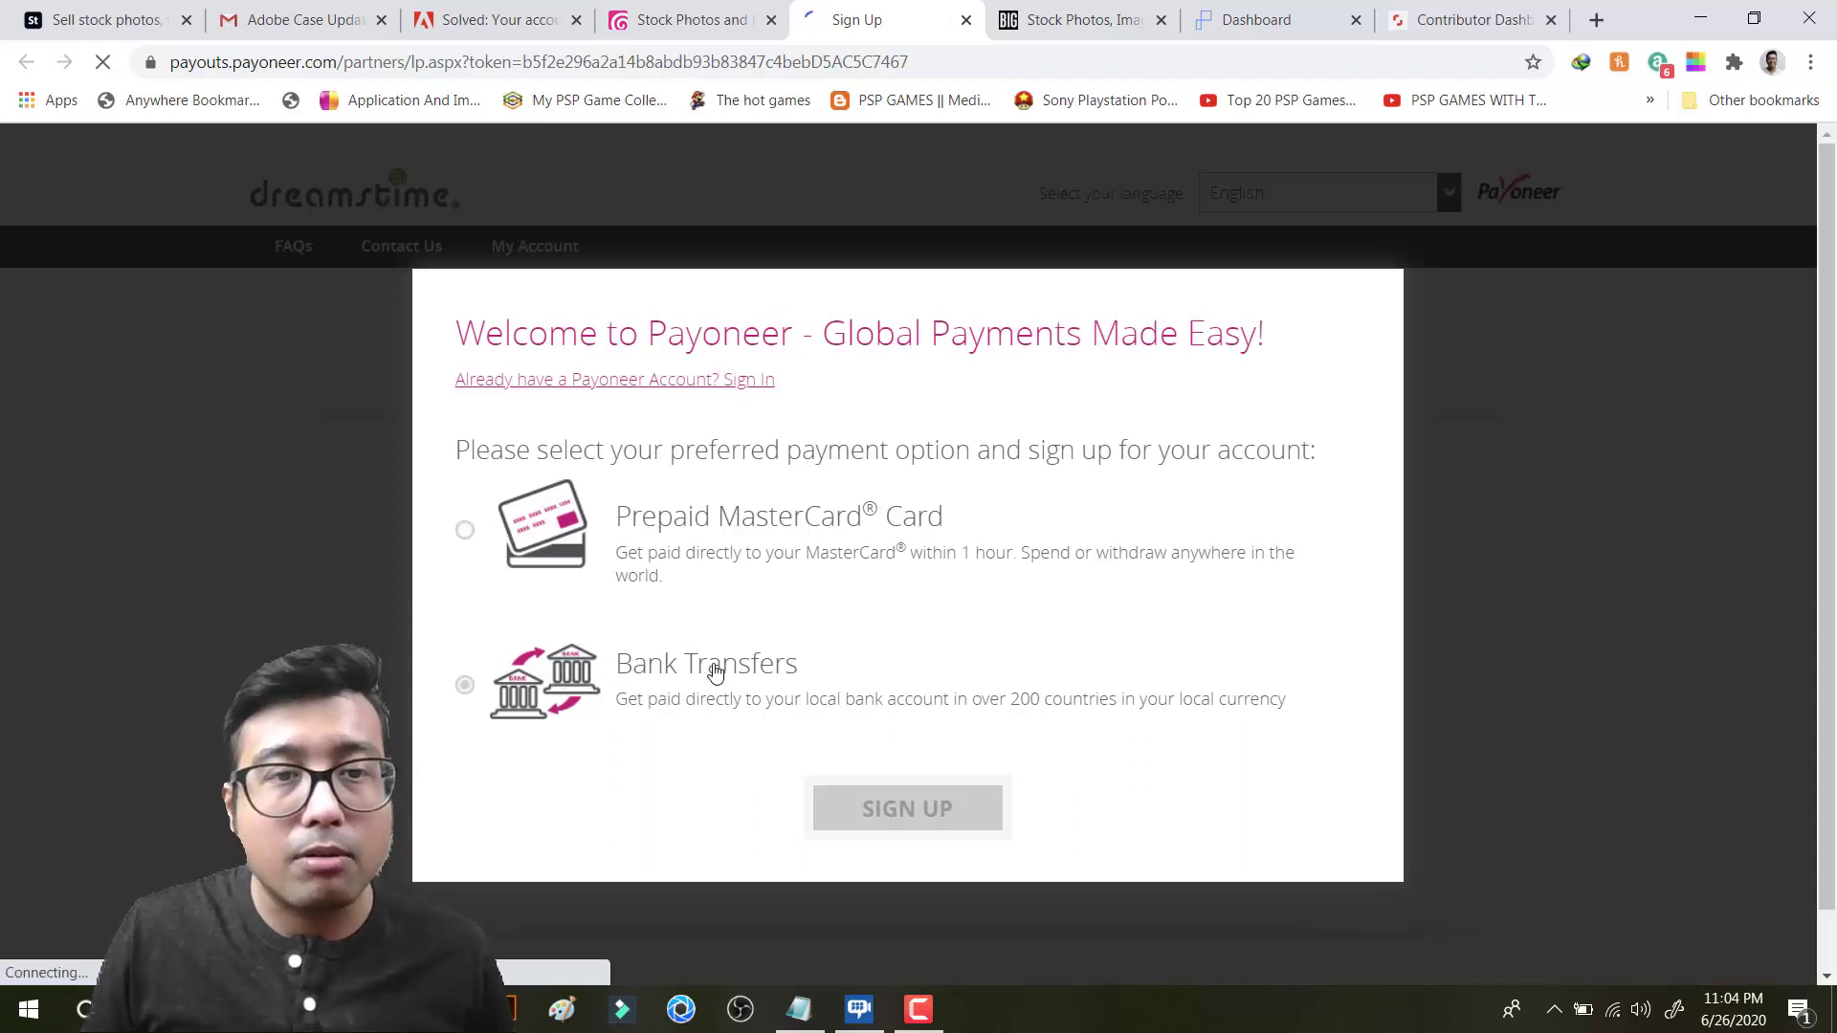
left_click(719, 381)
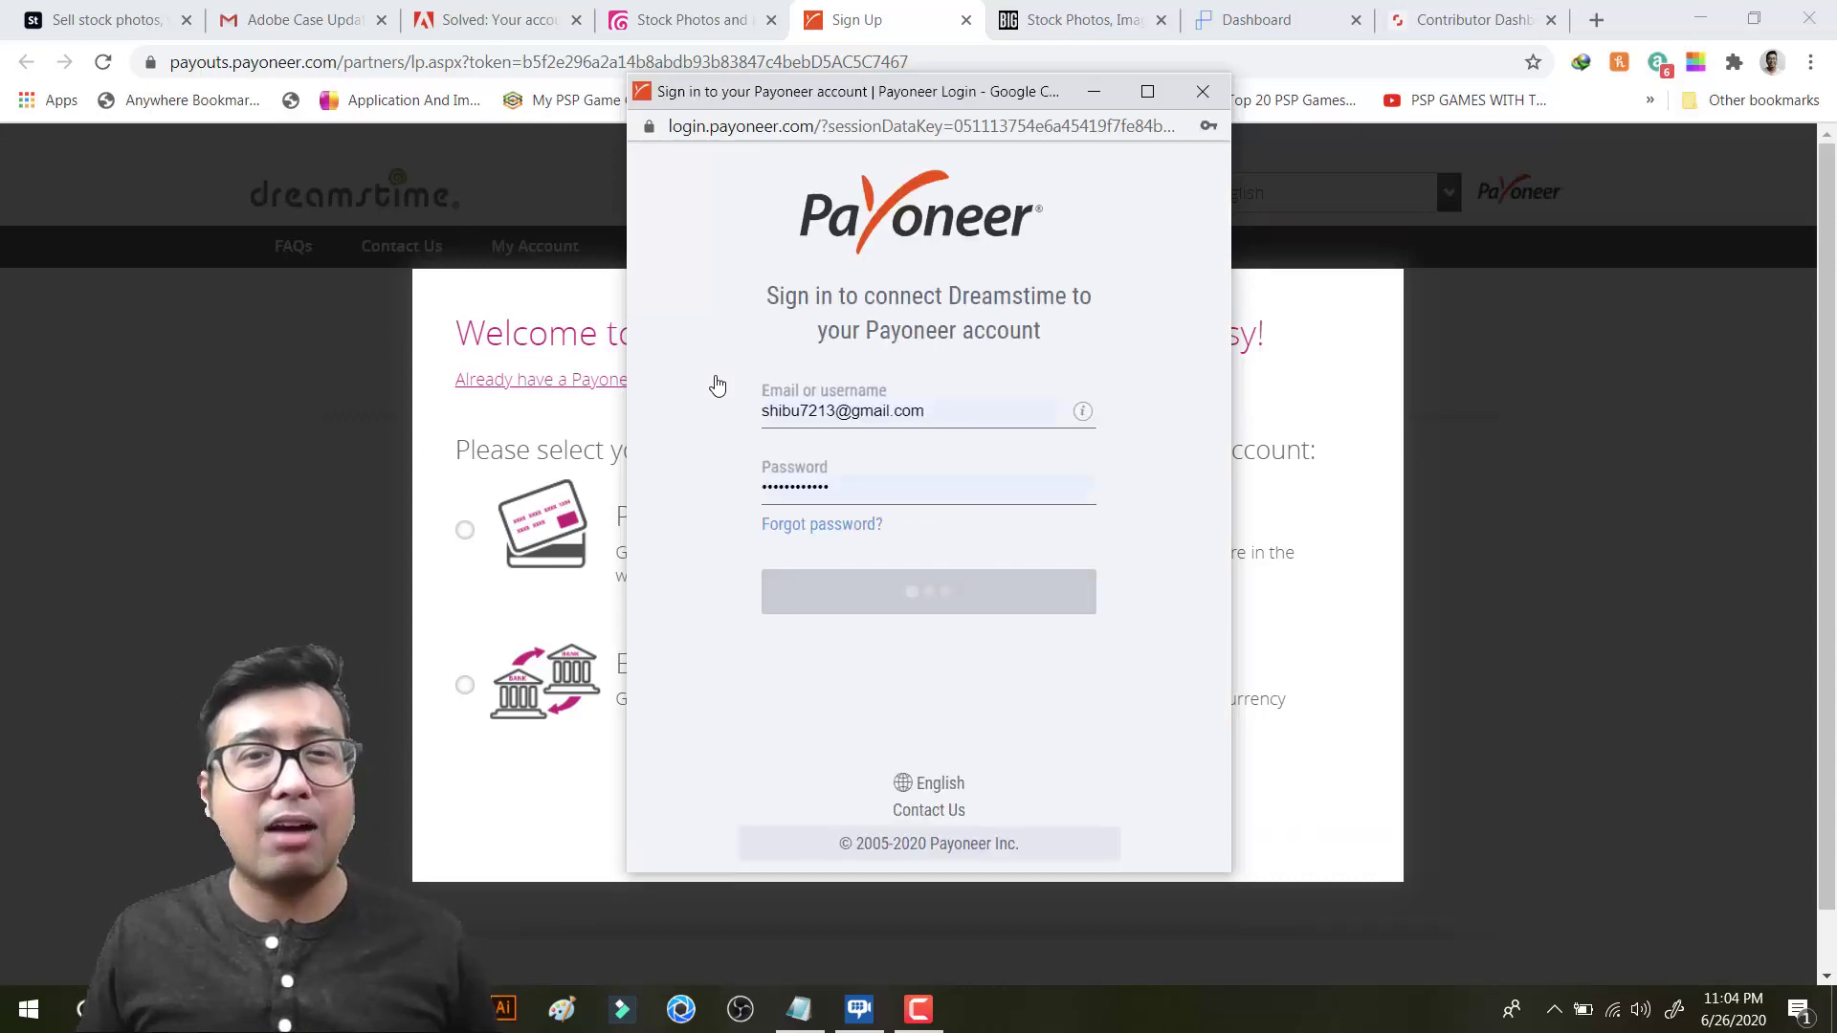
left_click(926, 593)
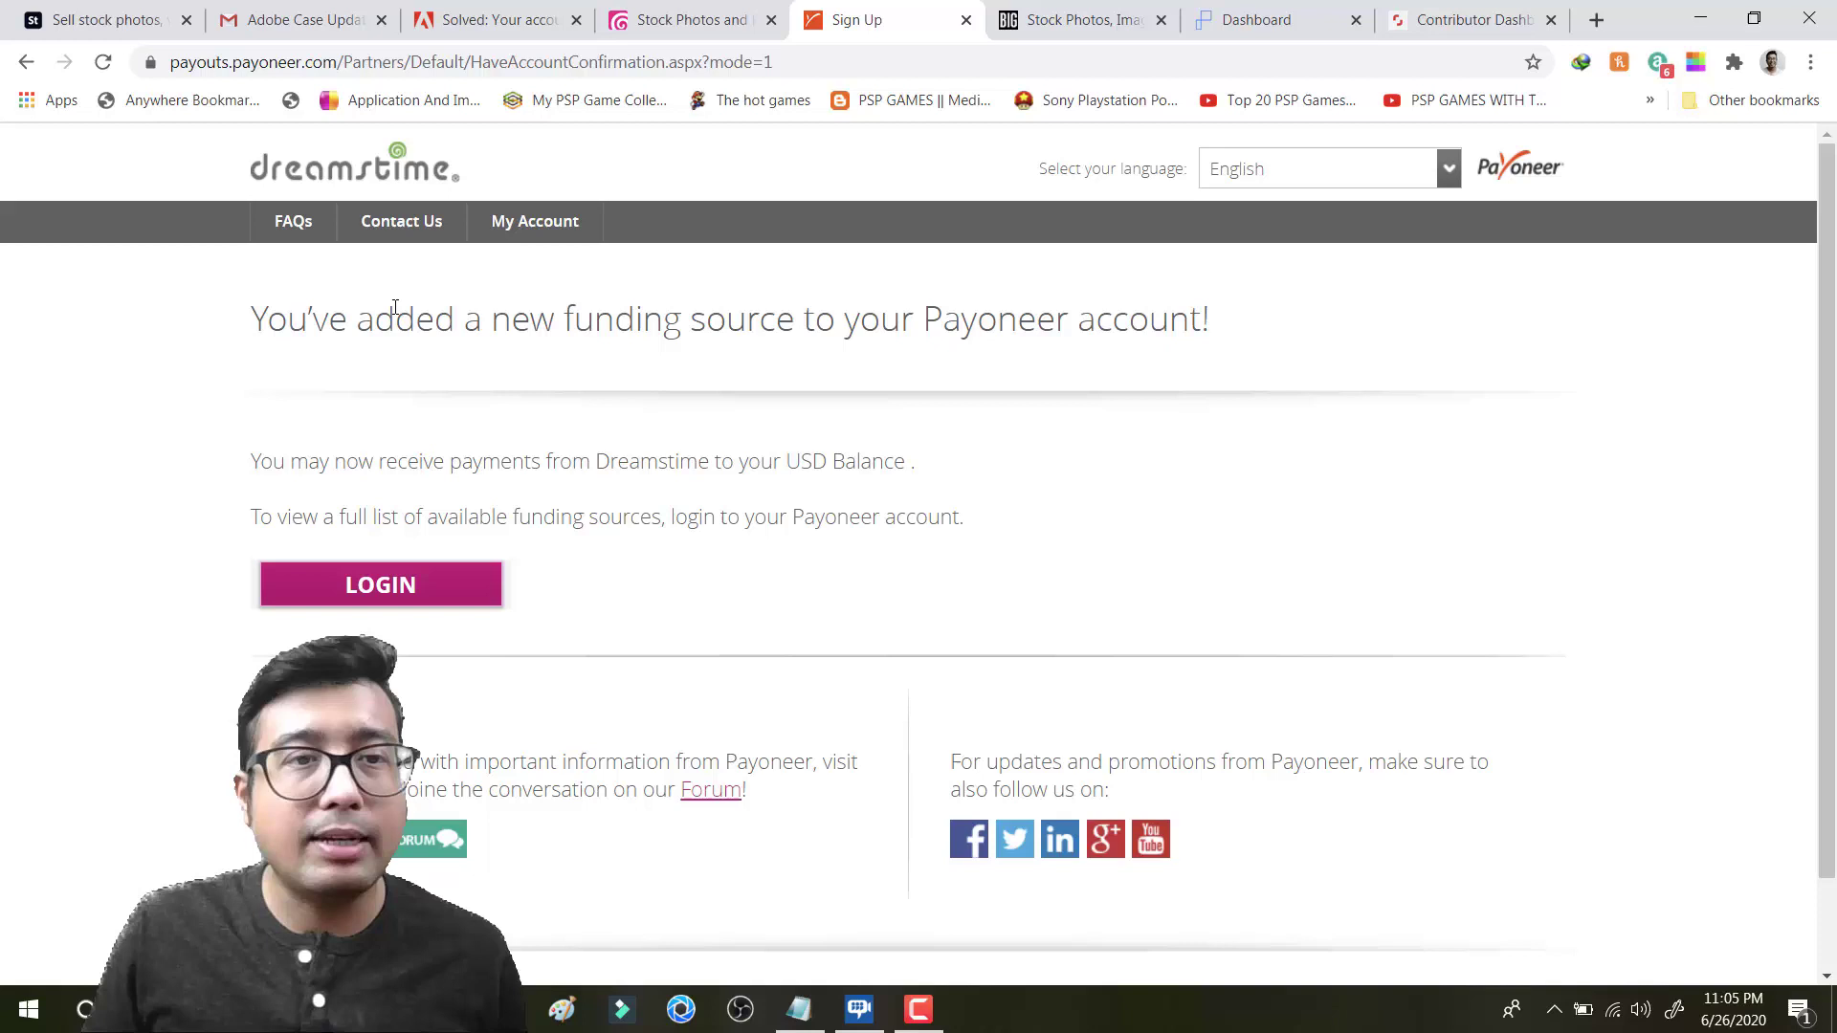
left_click(393, 585)
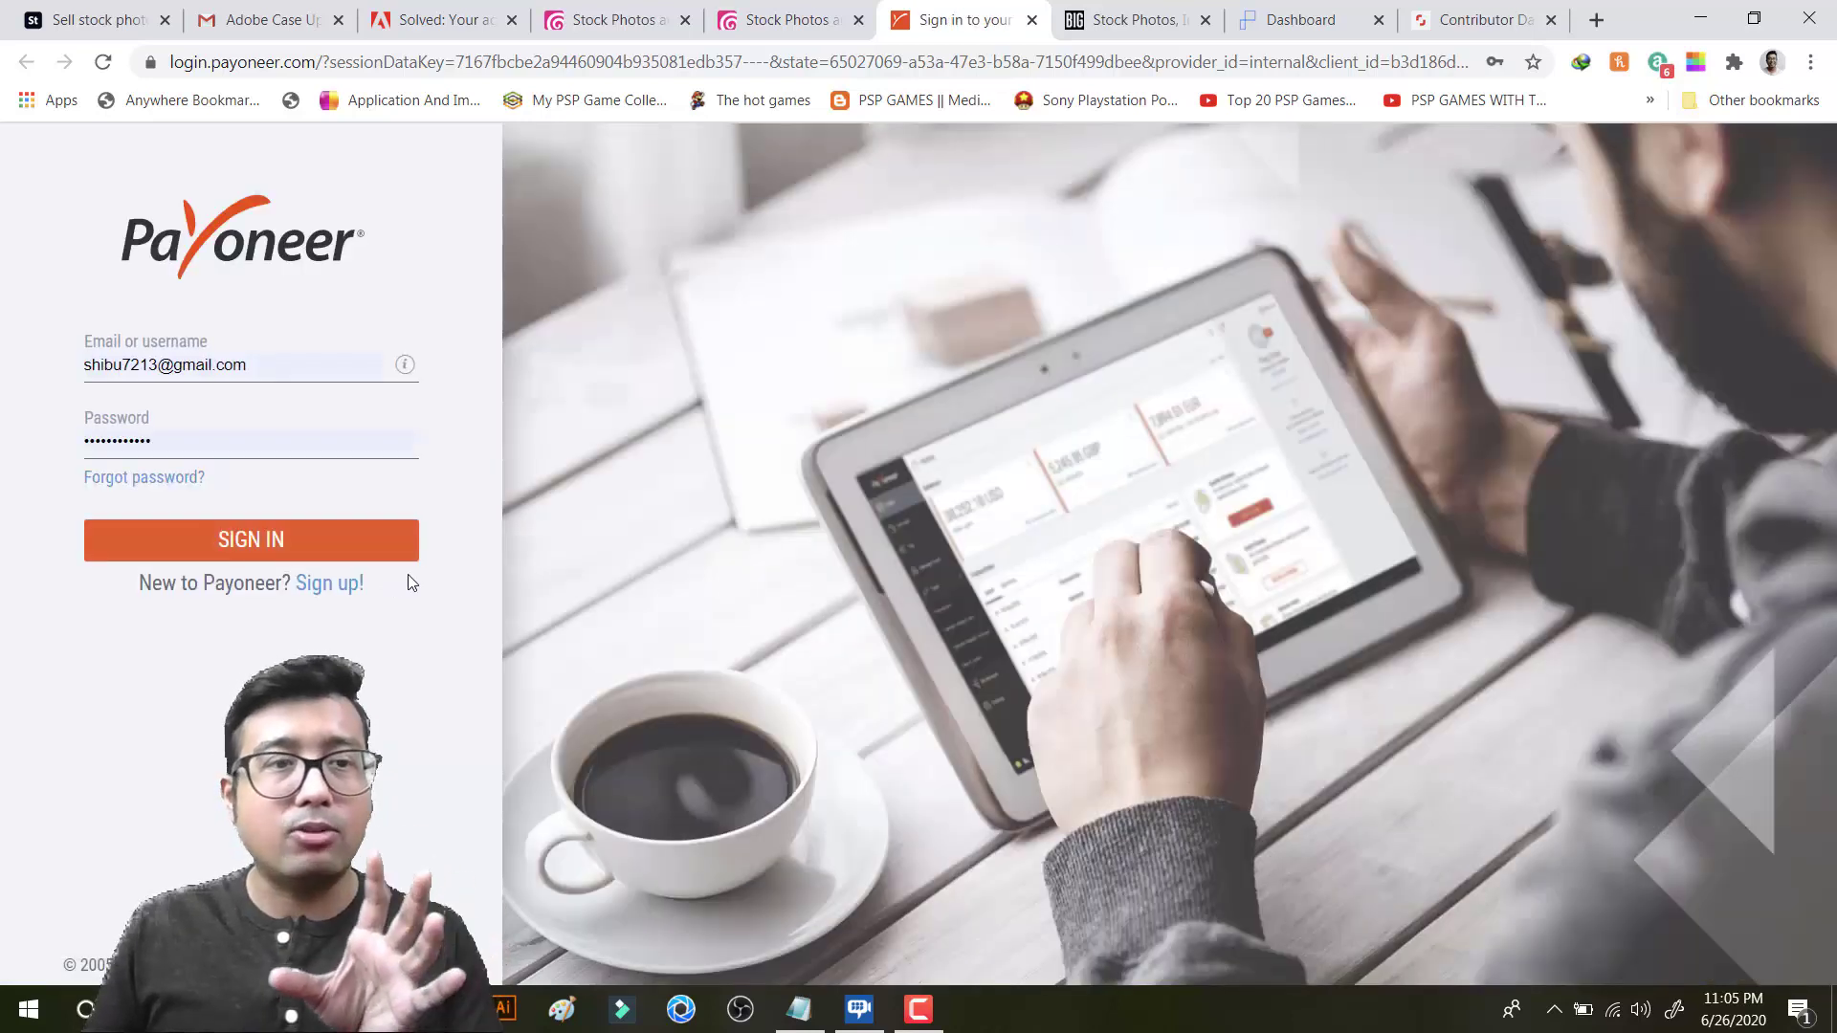
Step: Log in to Payoneer and confirm Dreamstime is listed with Adobe, Pond5, Shutterstock and others as funding sources
left_click(263, 541)
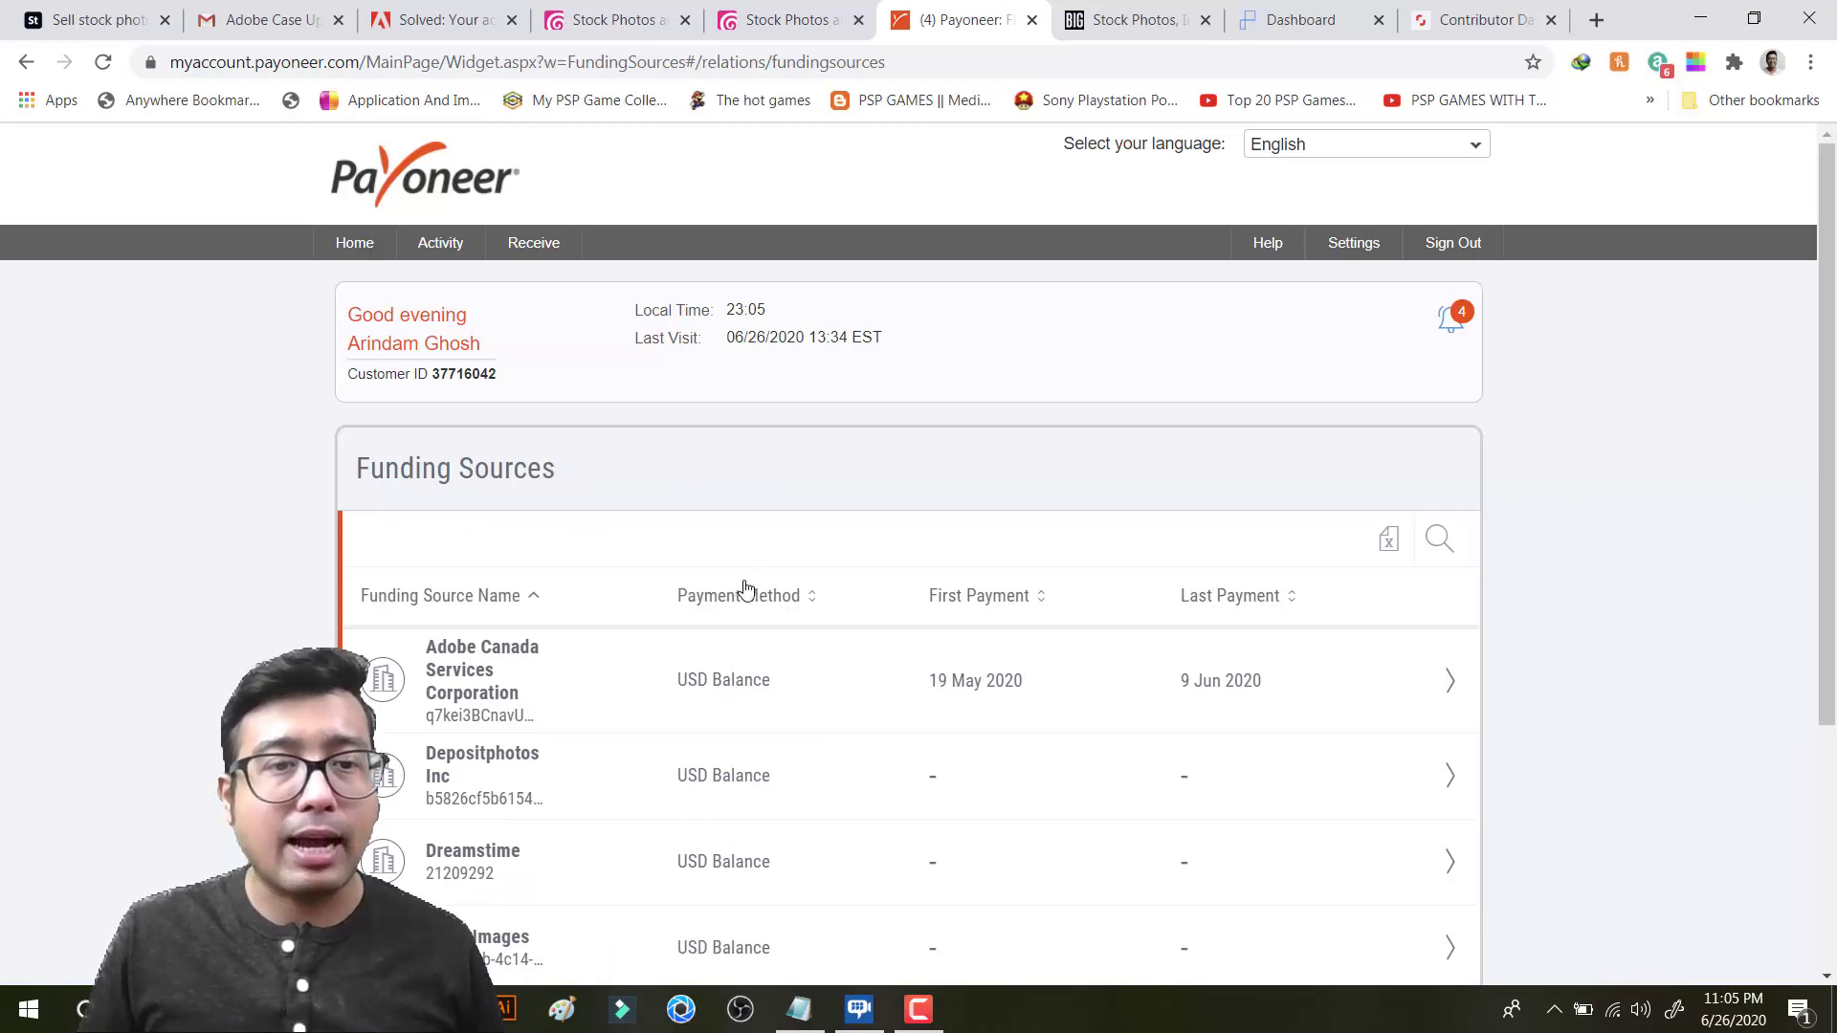
scroll(751, 620, "down", 1)
scroll(1174, 587, "down", 1)
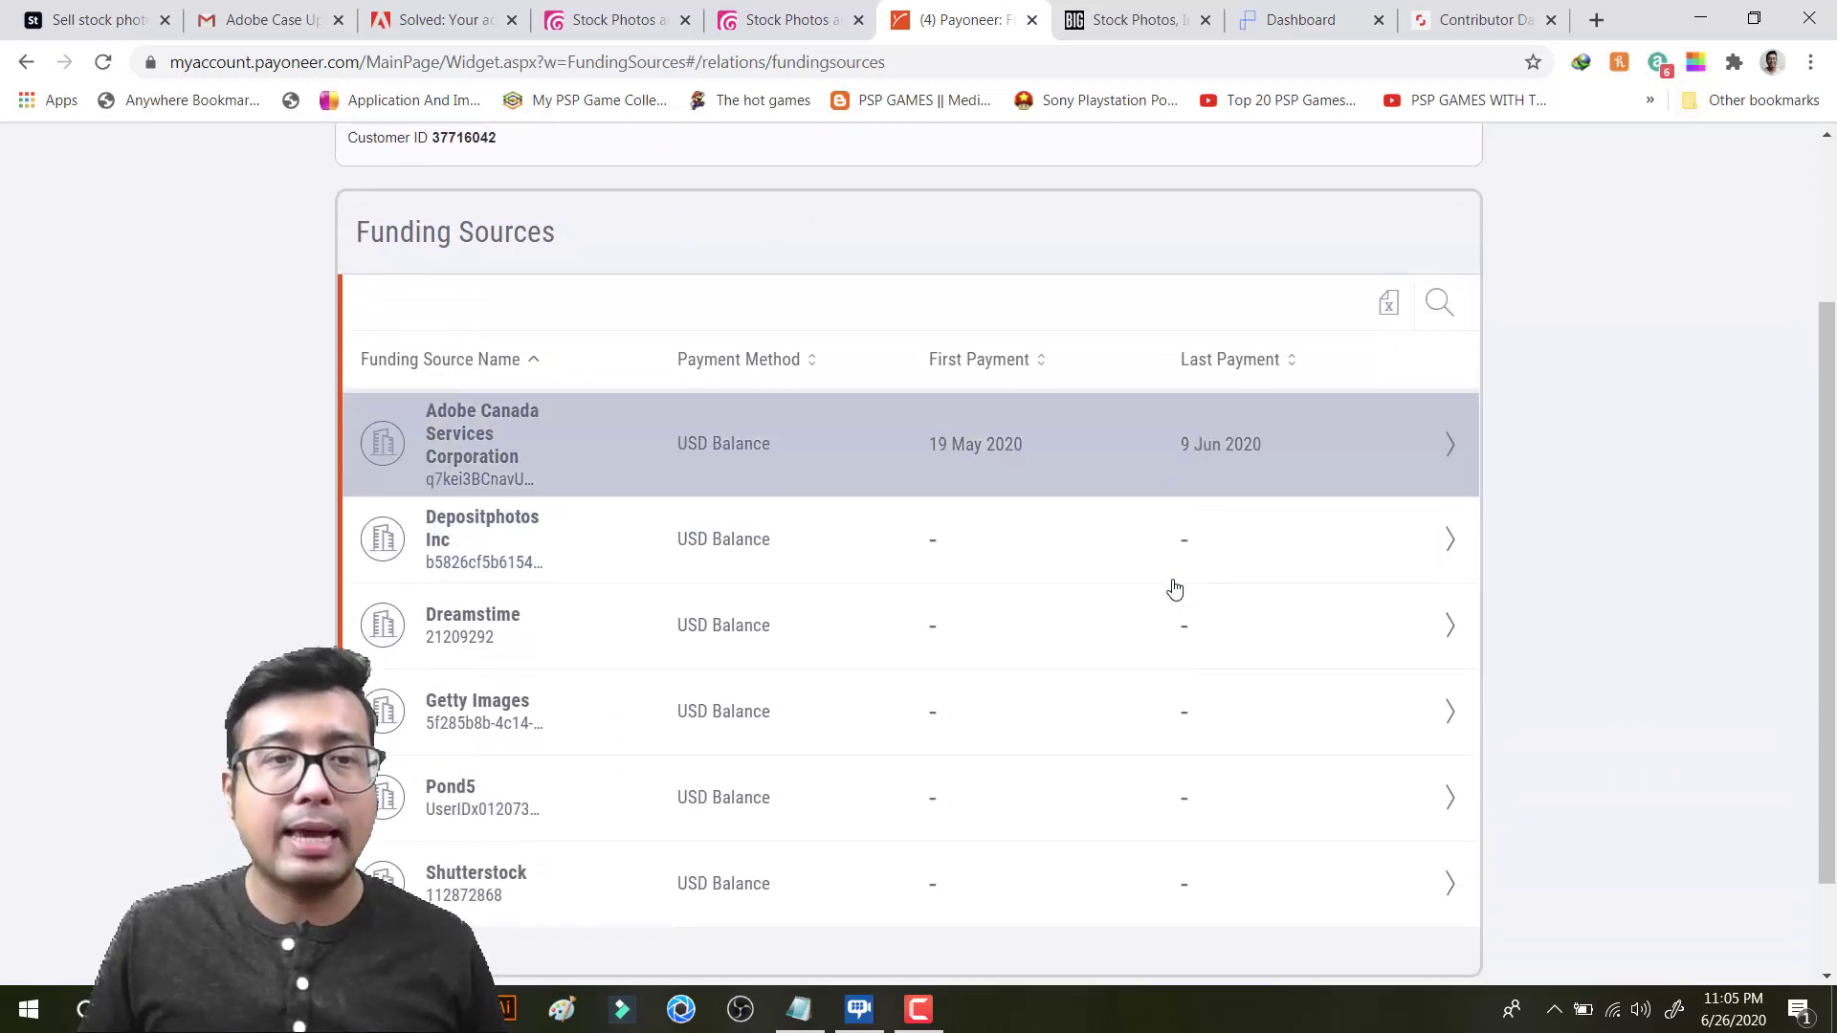
scroll(673, 621, "down", 1)
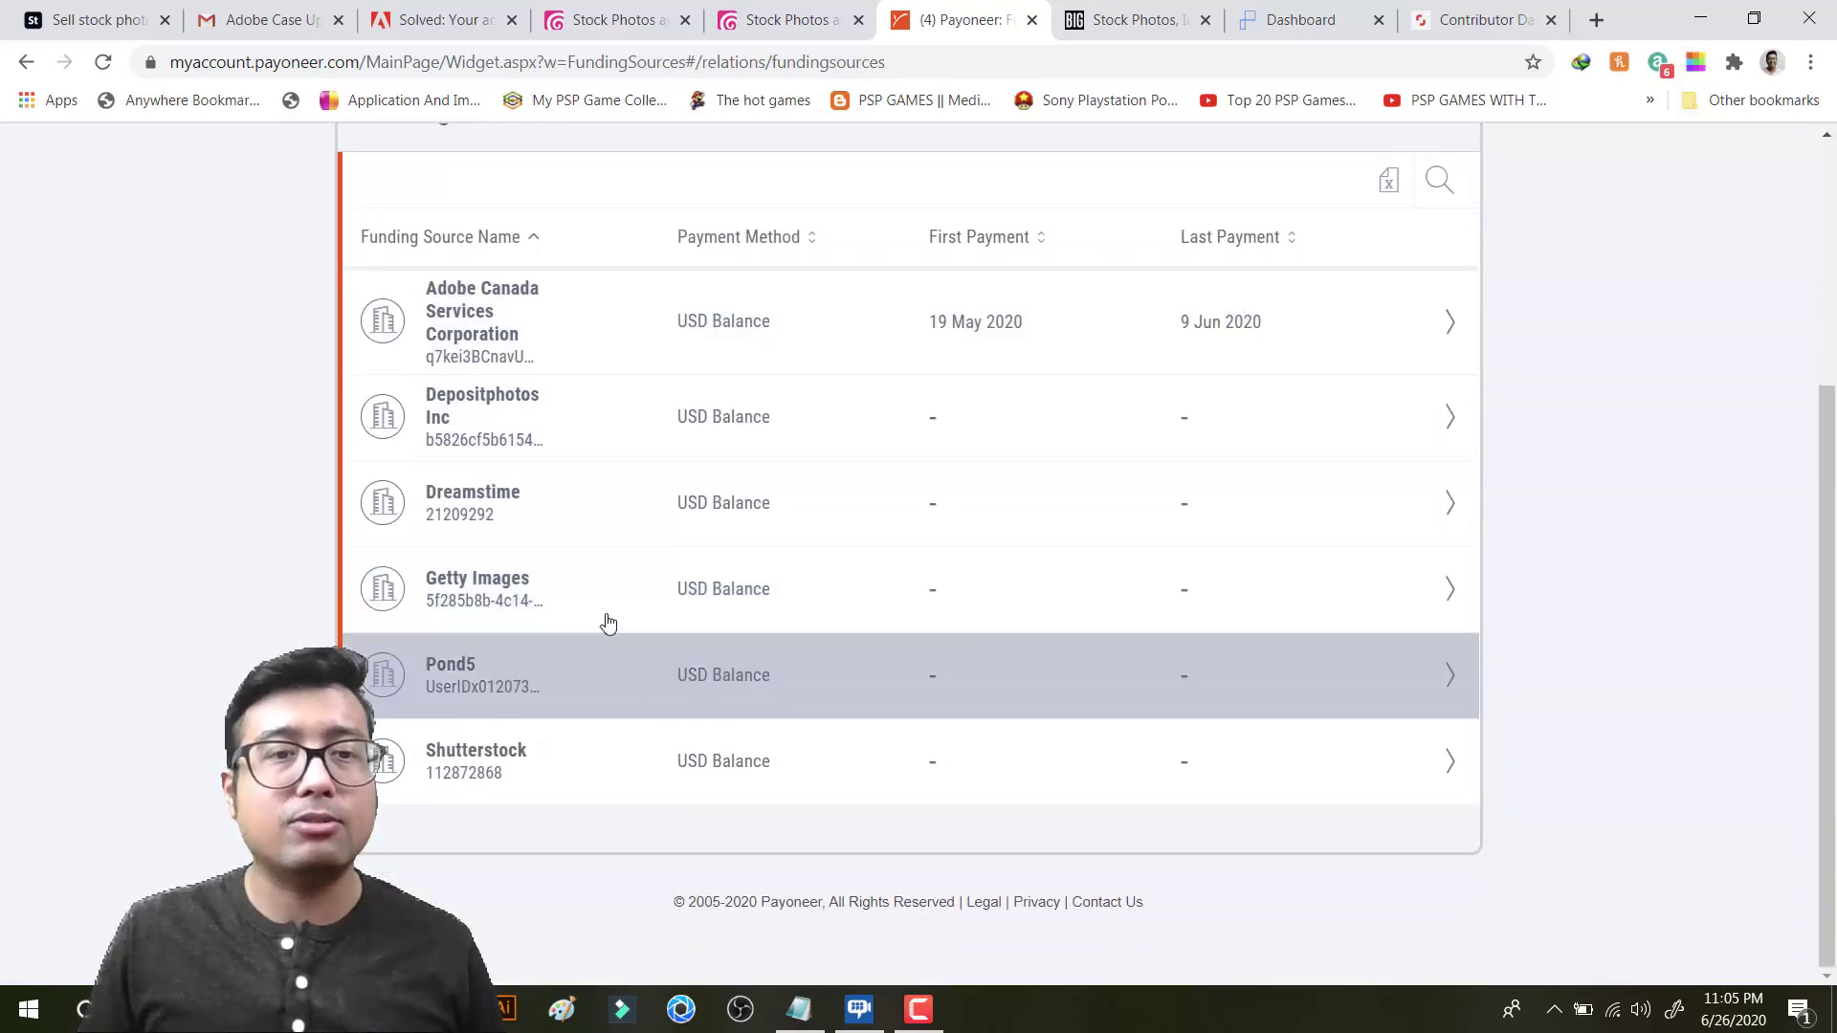
scroll(404, 717, "up", 1)
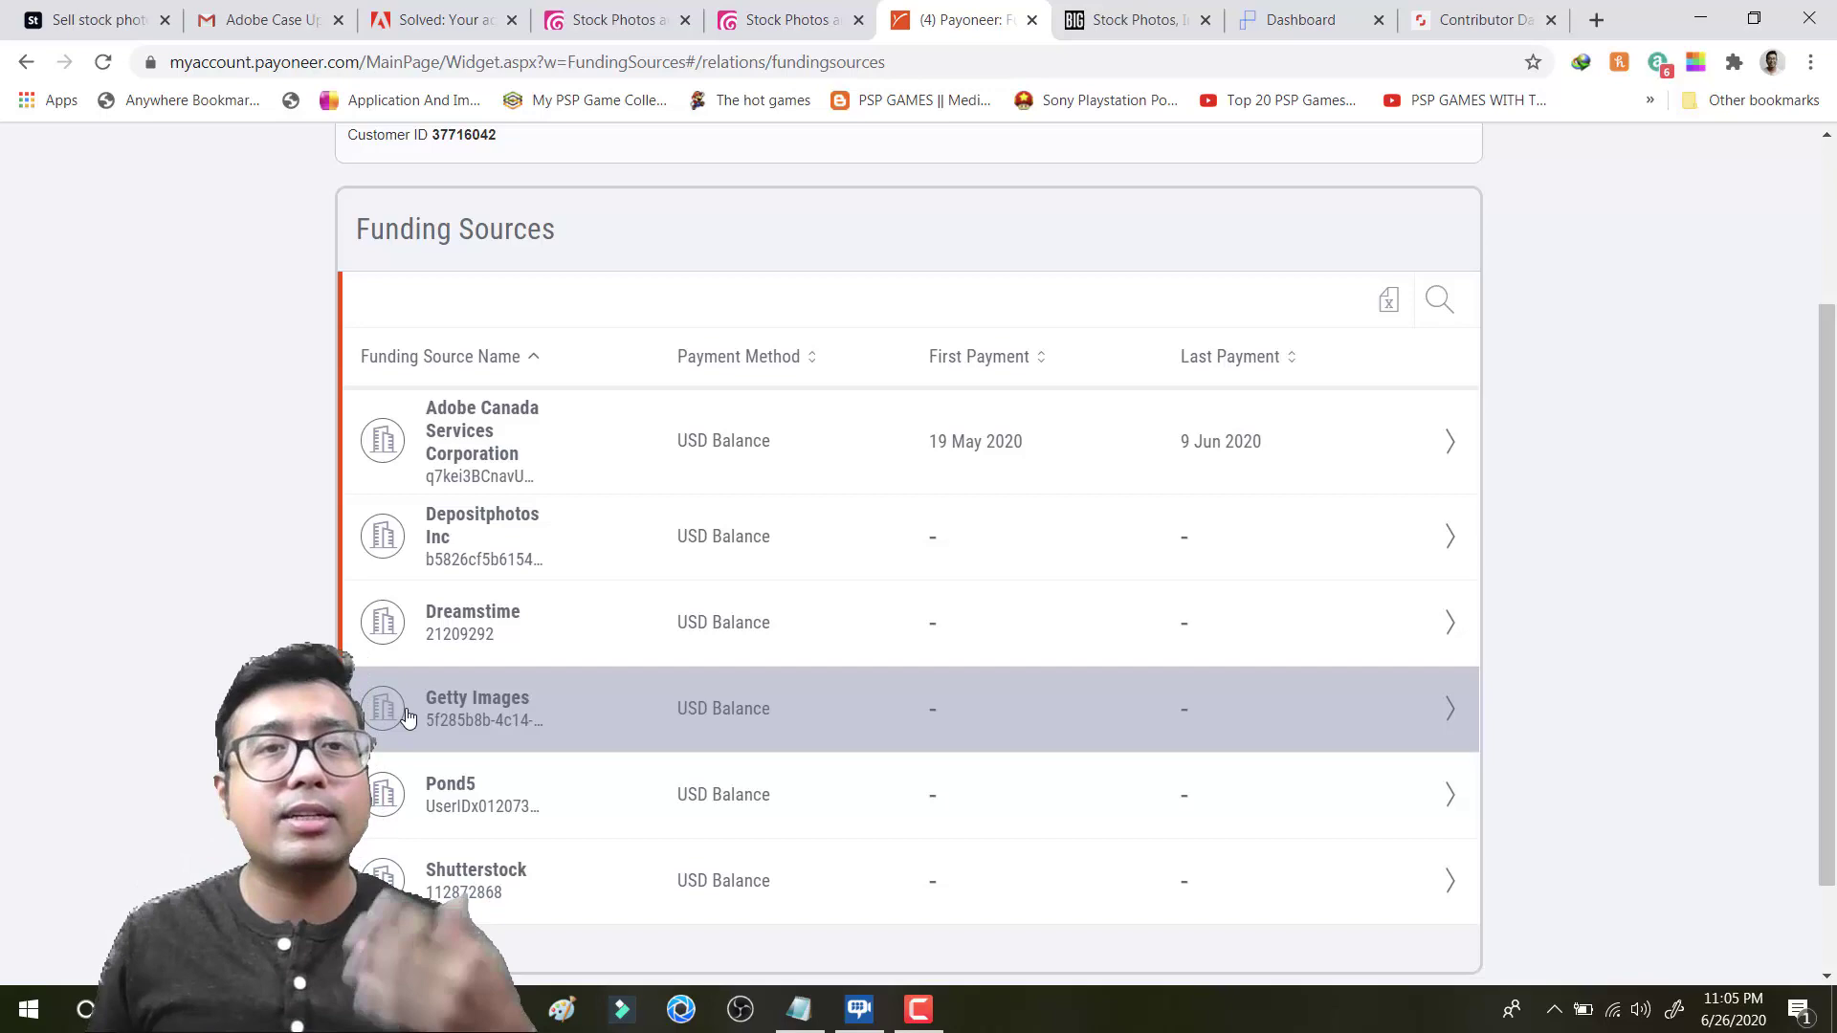
Step: Replace PayPal with Payoneer and request the $103.99 payout, leaving a $0.00 Dreamstime balance
left_click(790, 19)
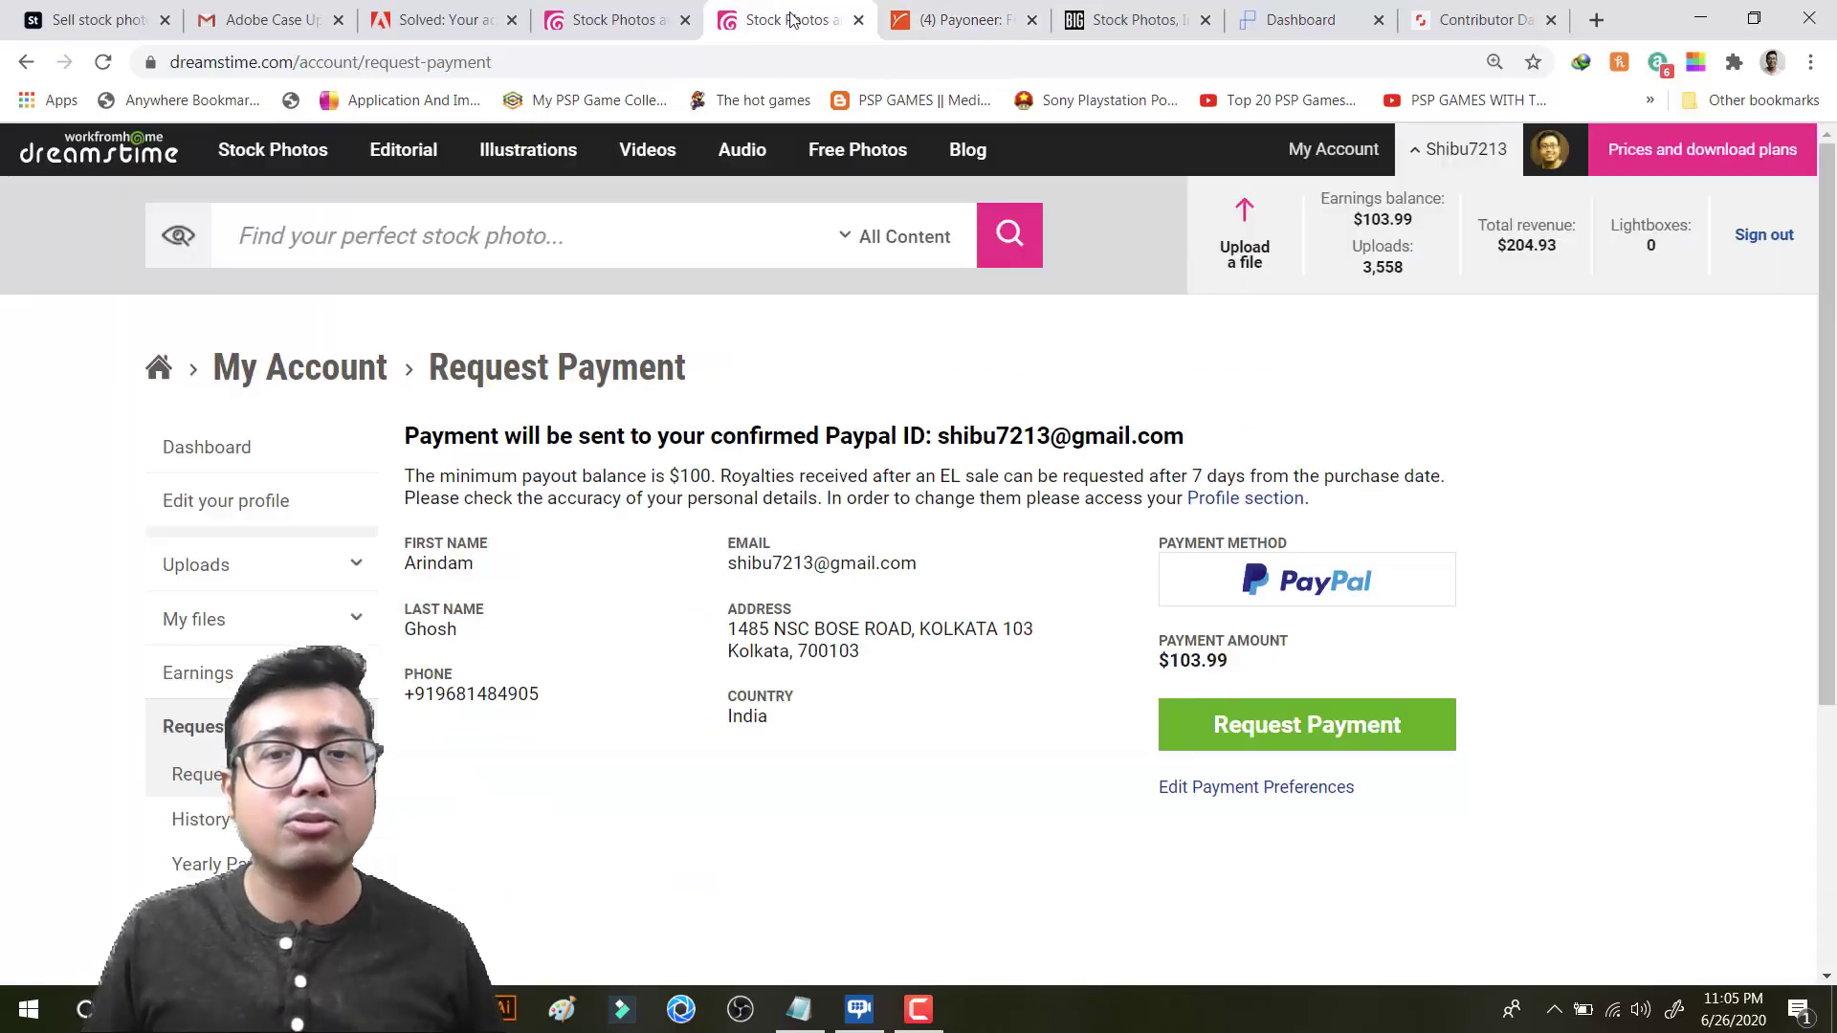
scroll(1259, 618, "down", 1)
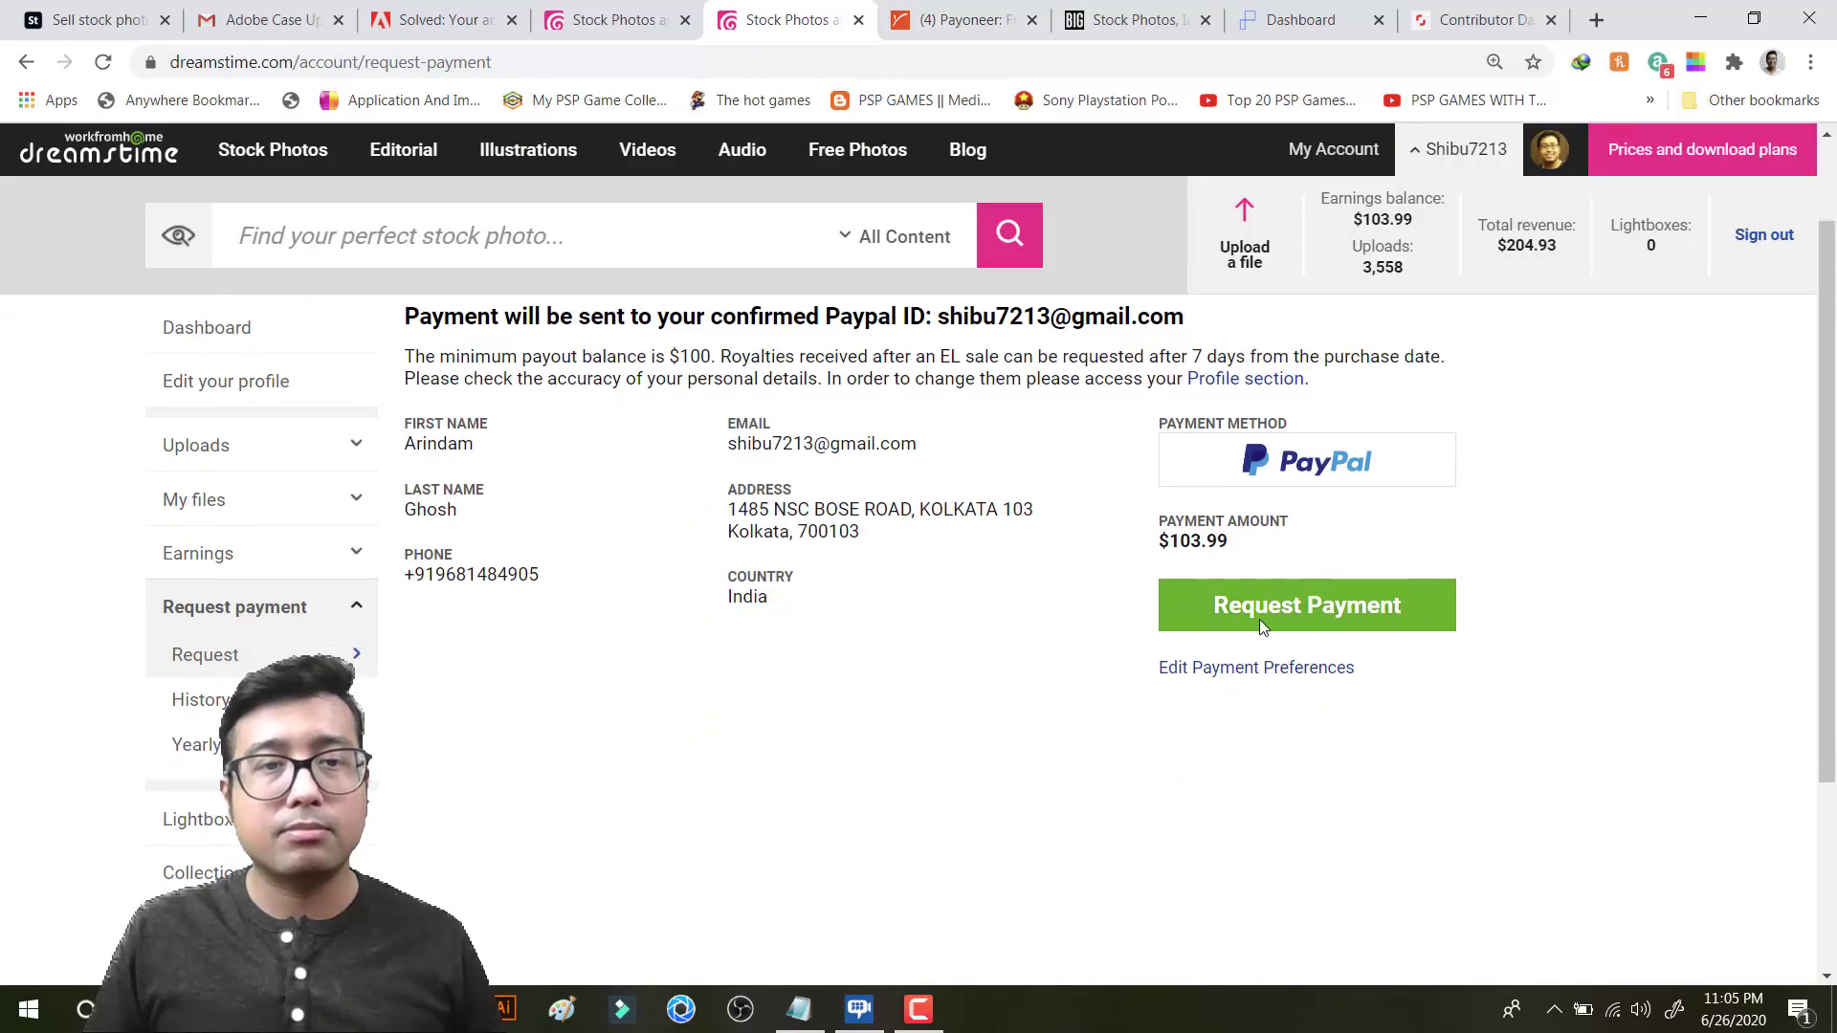
left_click(1259, 619)
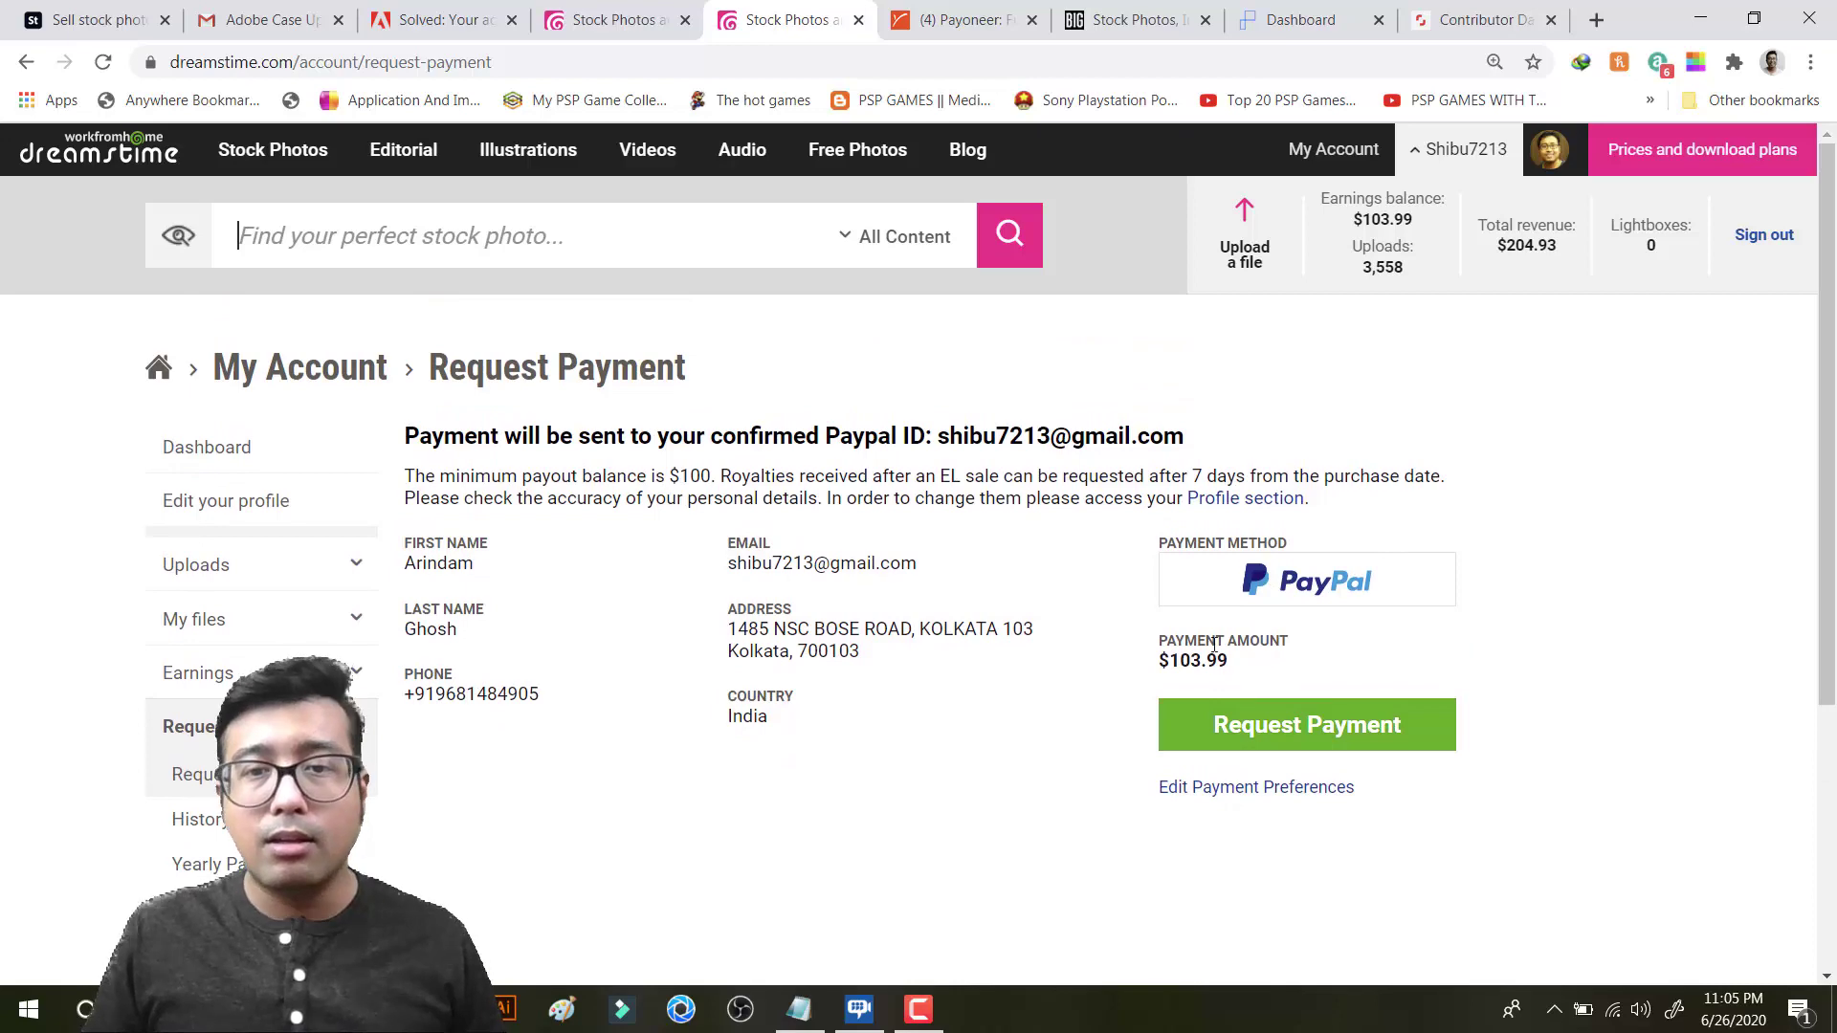
scroll(1318, 580, "down", 2)
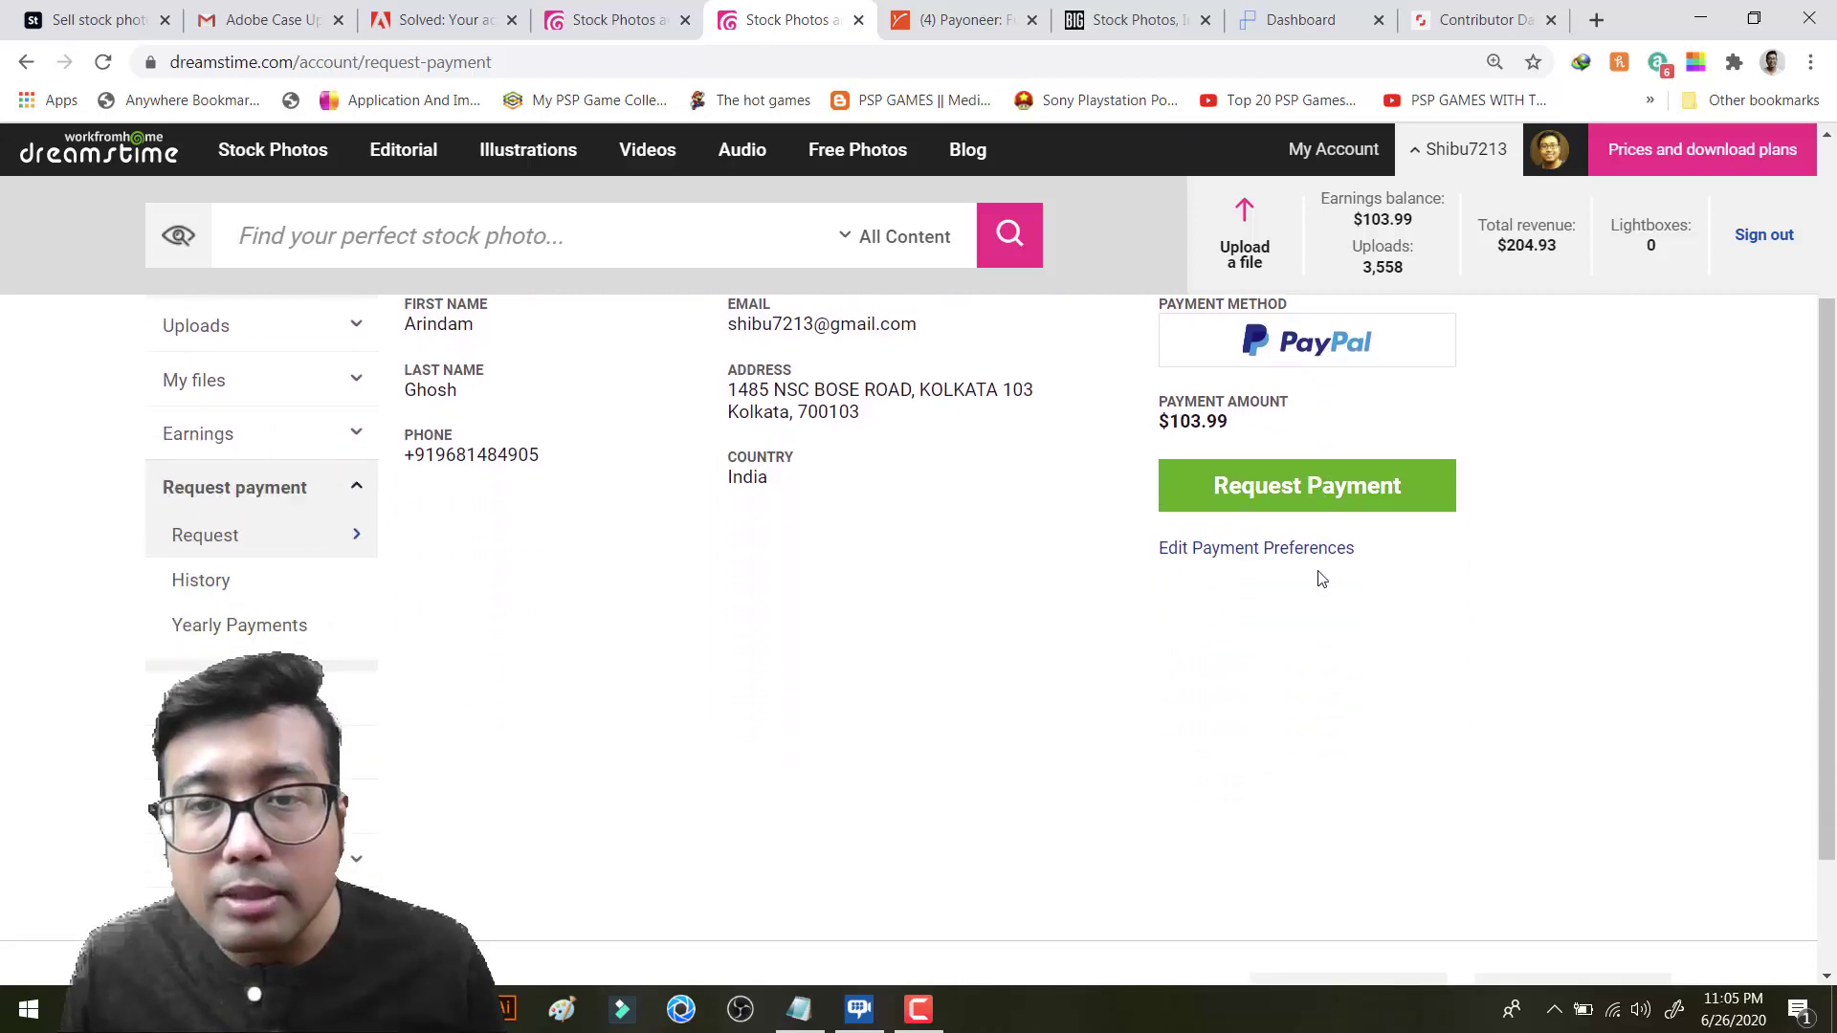
left_click(1270, 548)
scroll(709, 705, "down", 3)
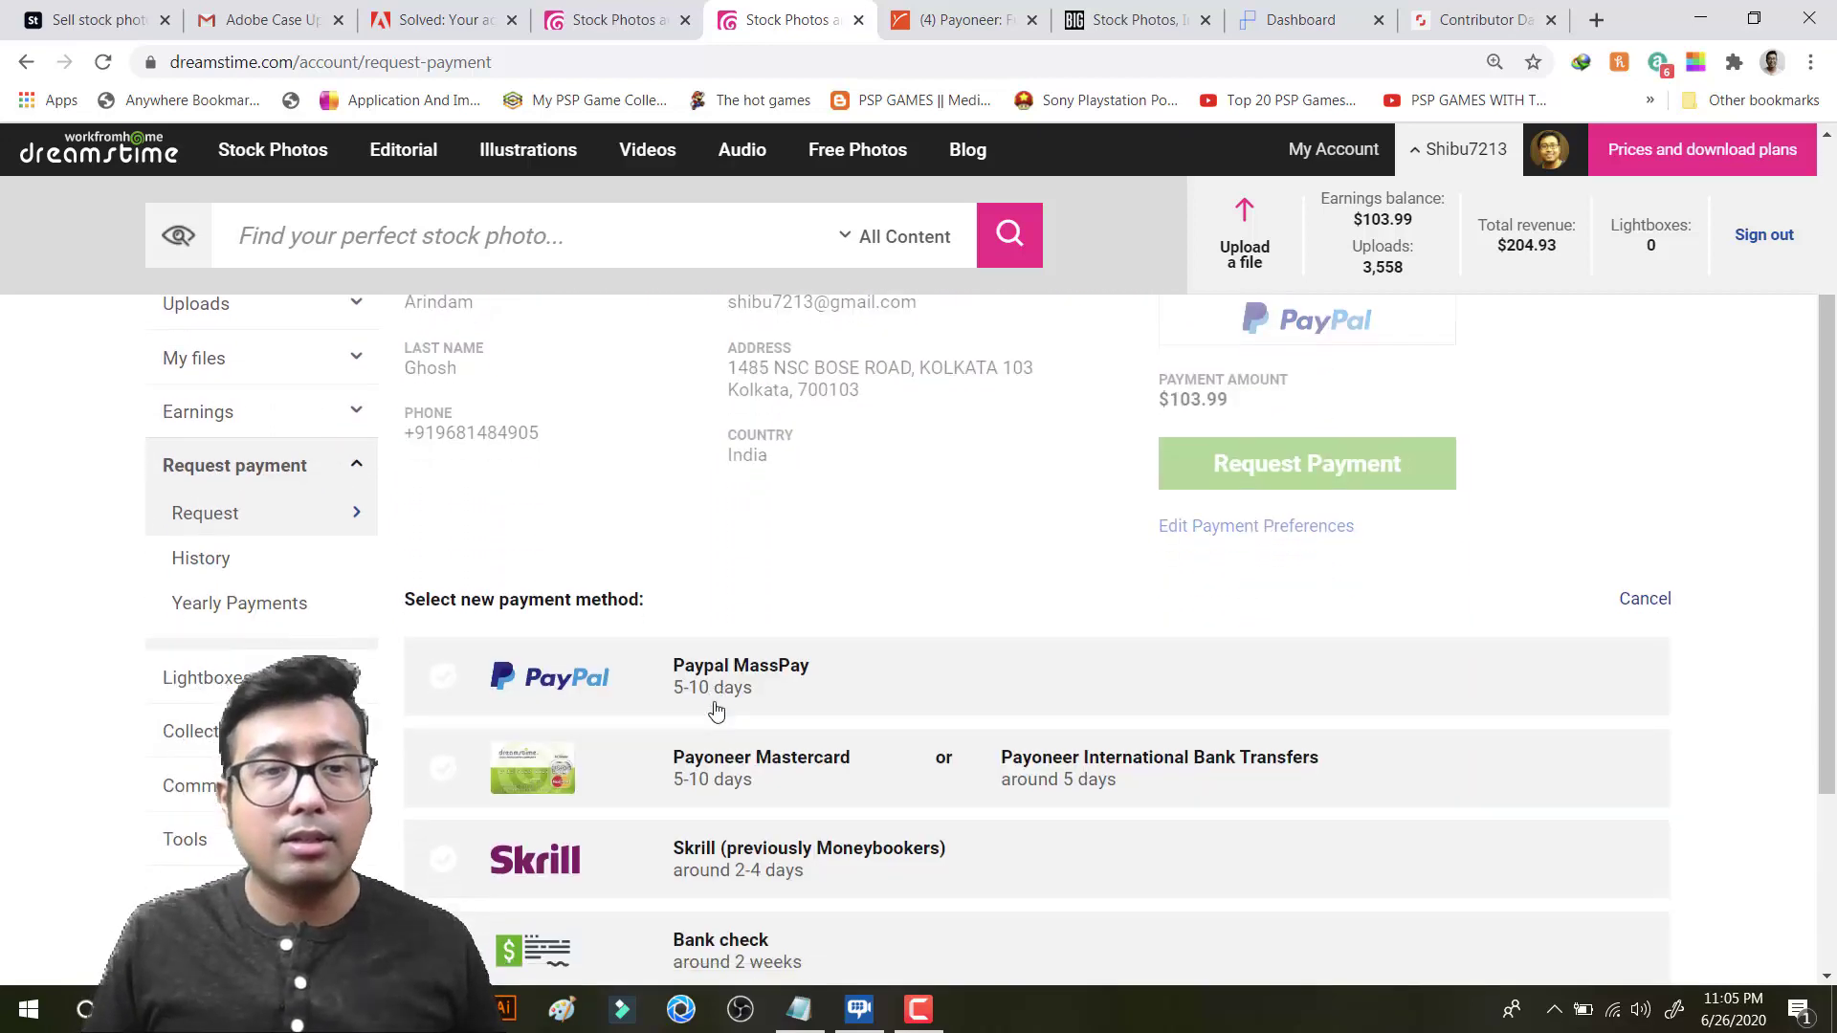
left_click(456, 554)
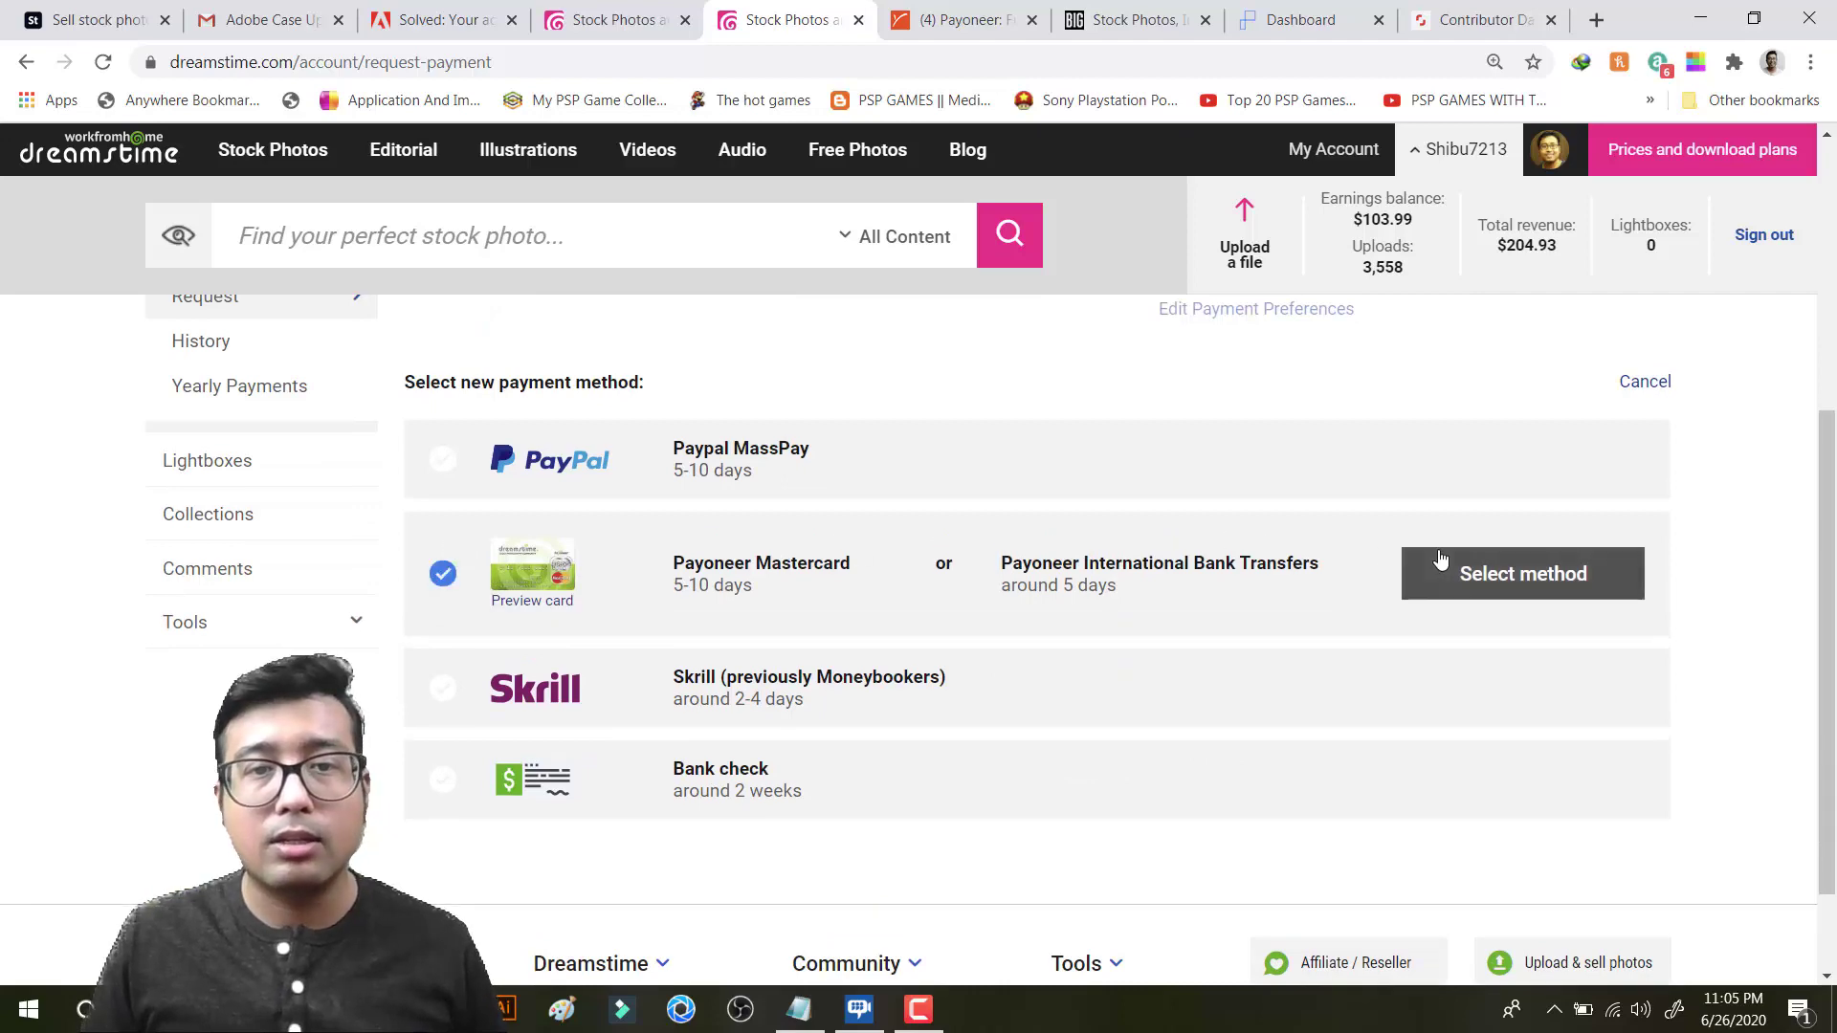
left_click(1469, 574)
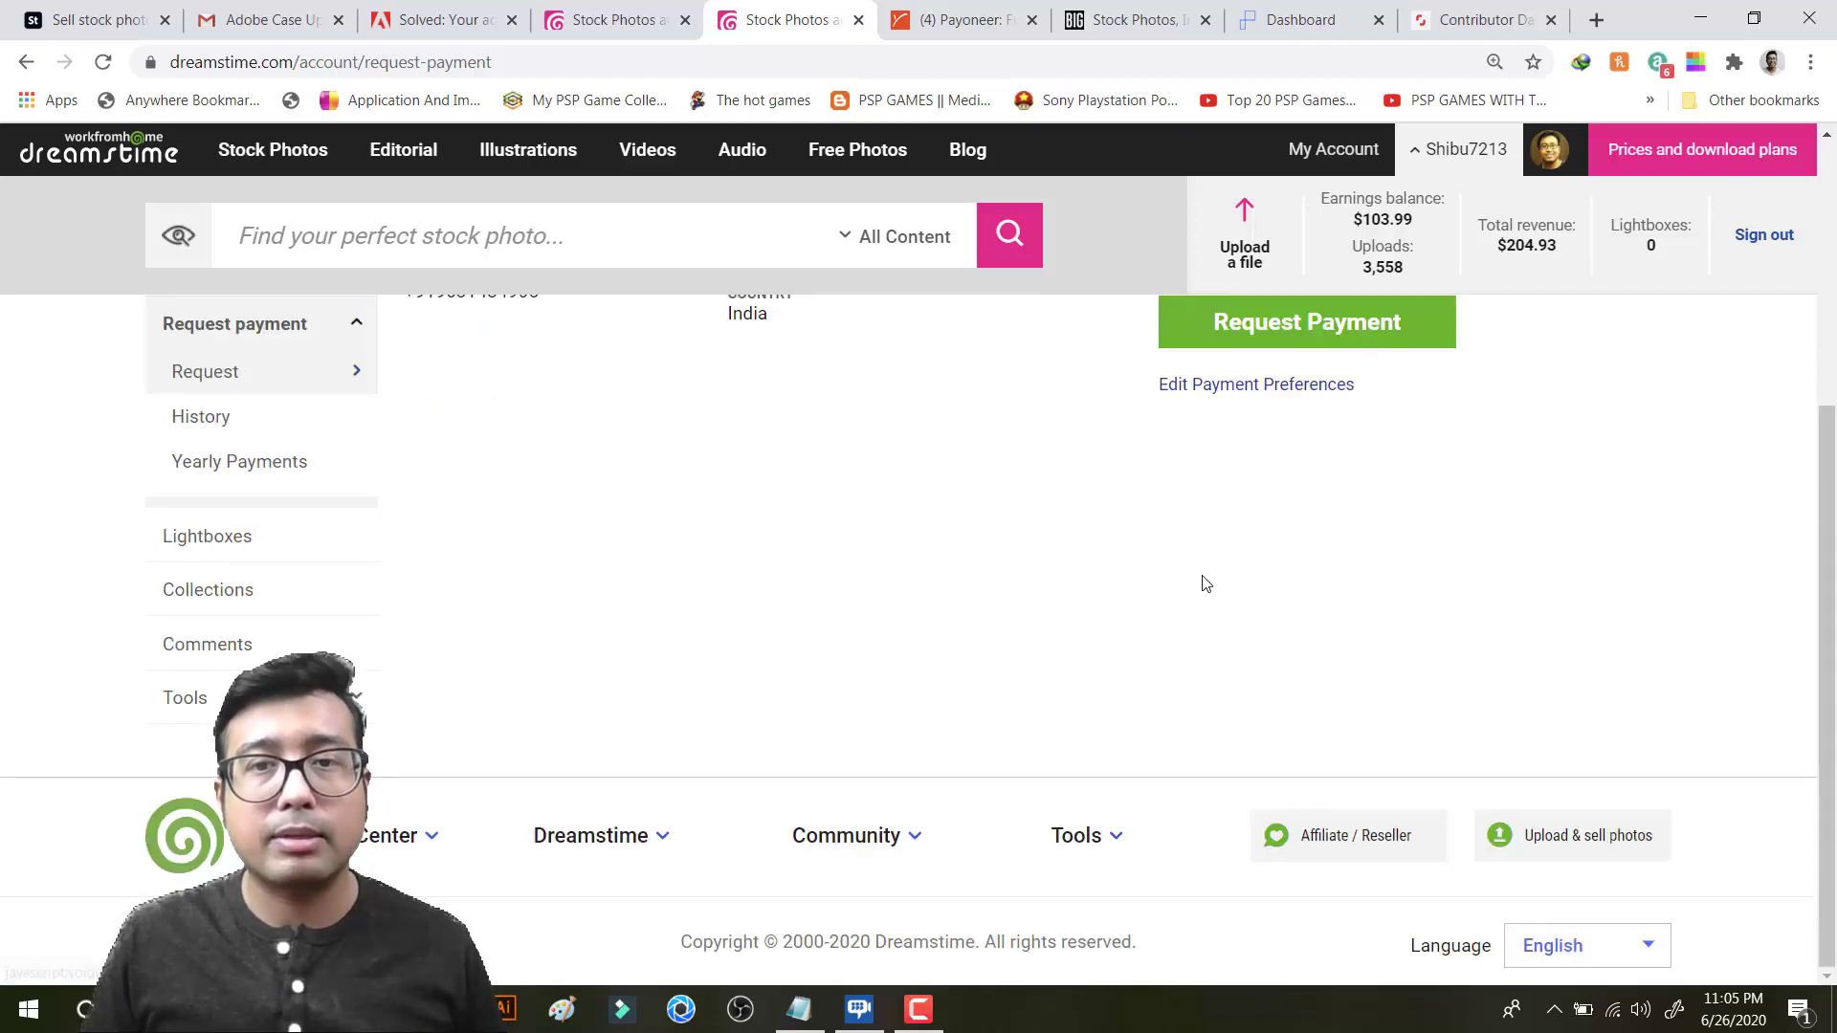
scroll(1260, 521, "up", 4)
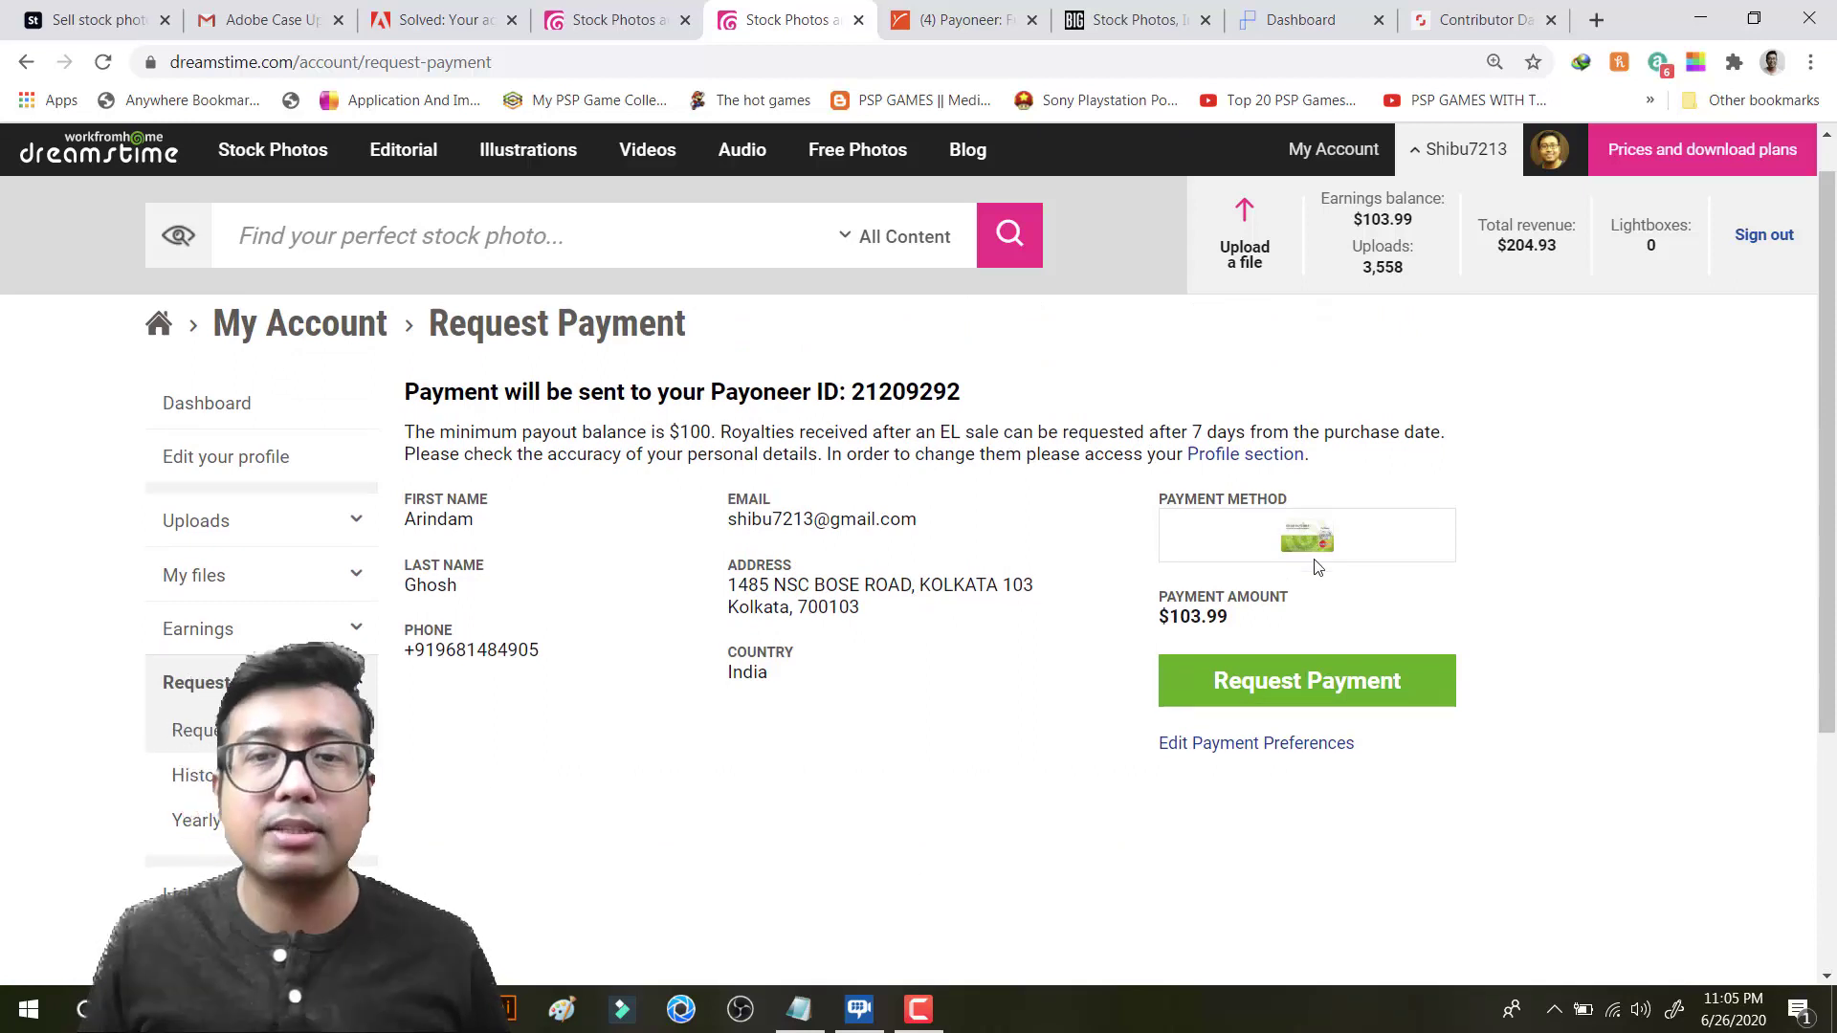
left_click(1294, 687)
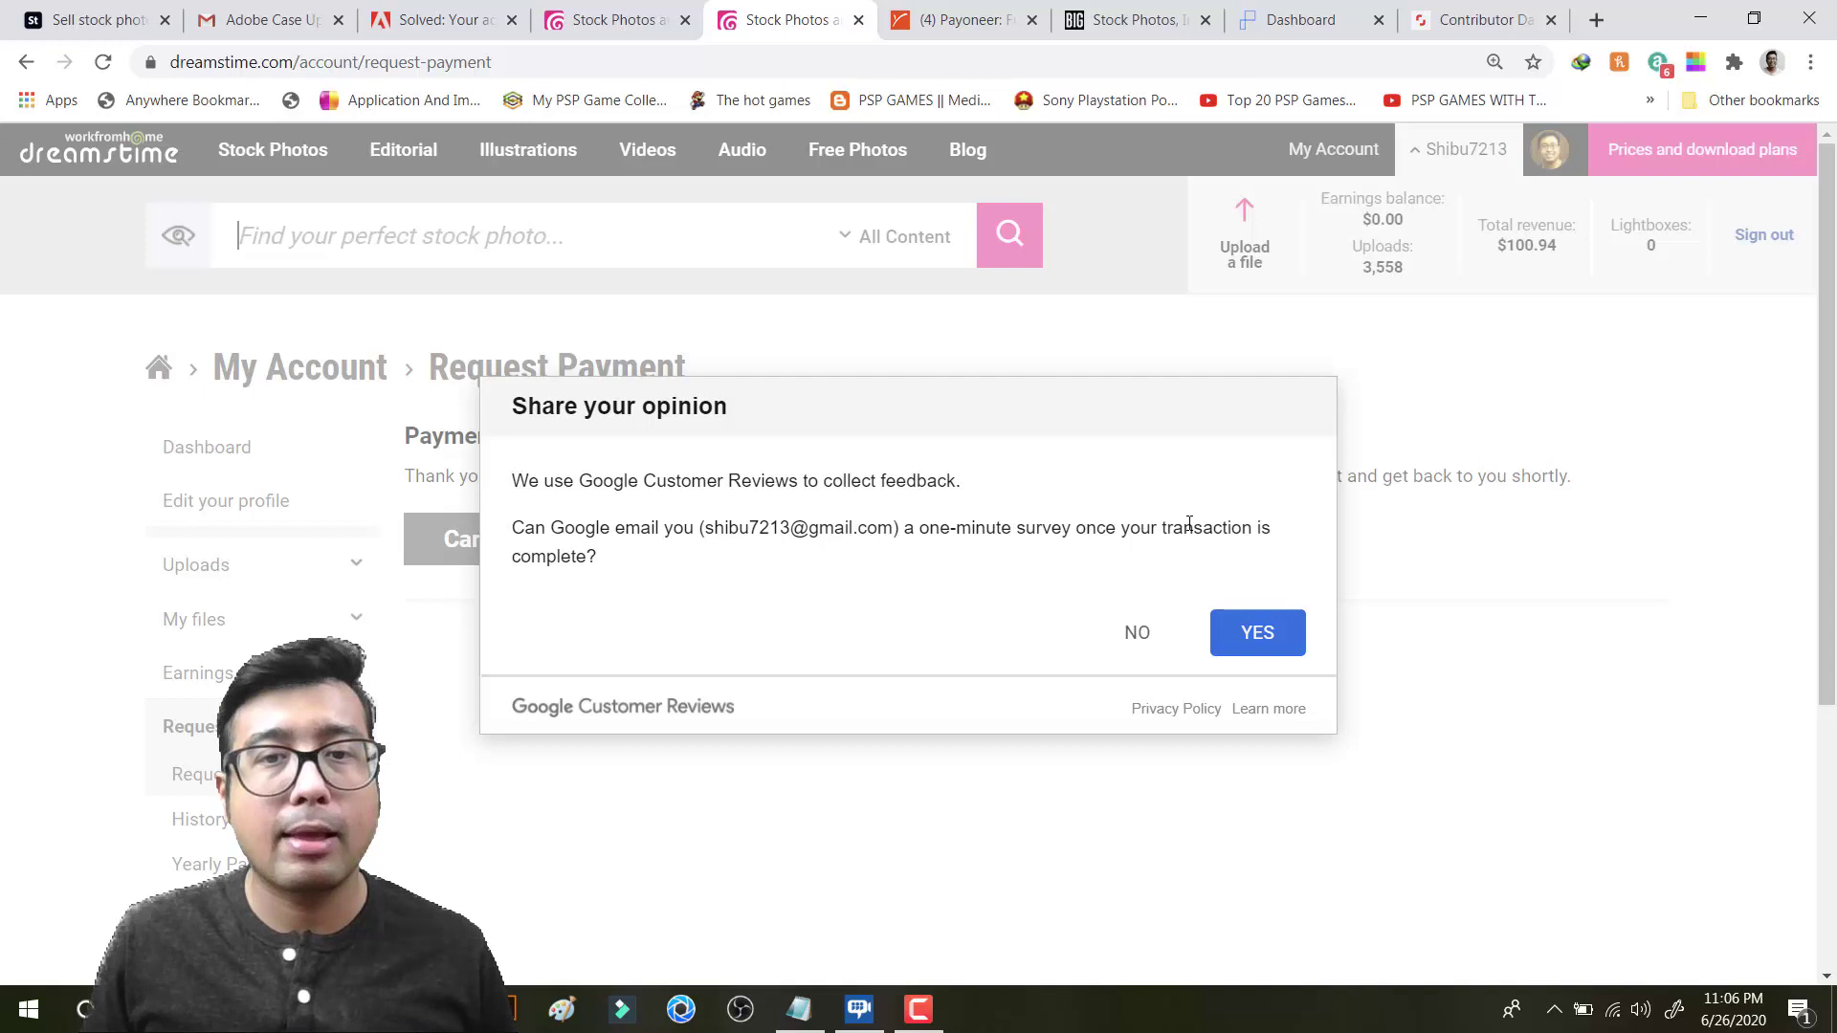
Step: Accept the Google Customer Reviews survey after the $103.99 payout and return to Payoneer
left_click(1258, 639)
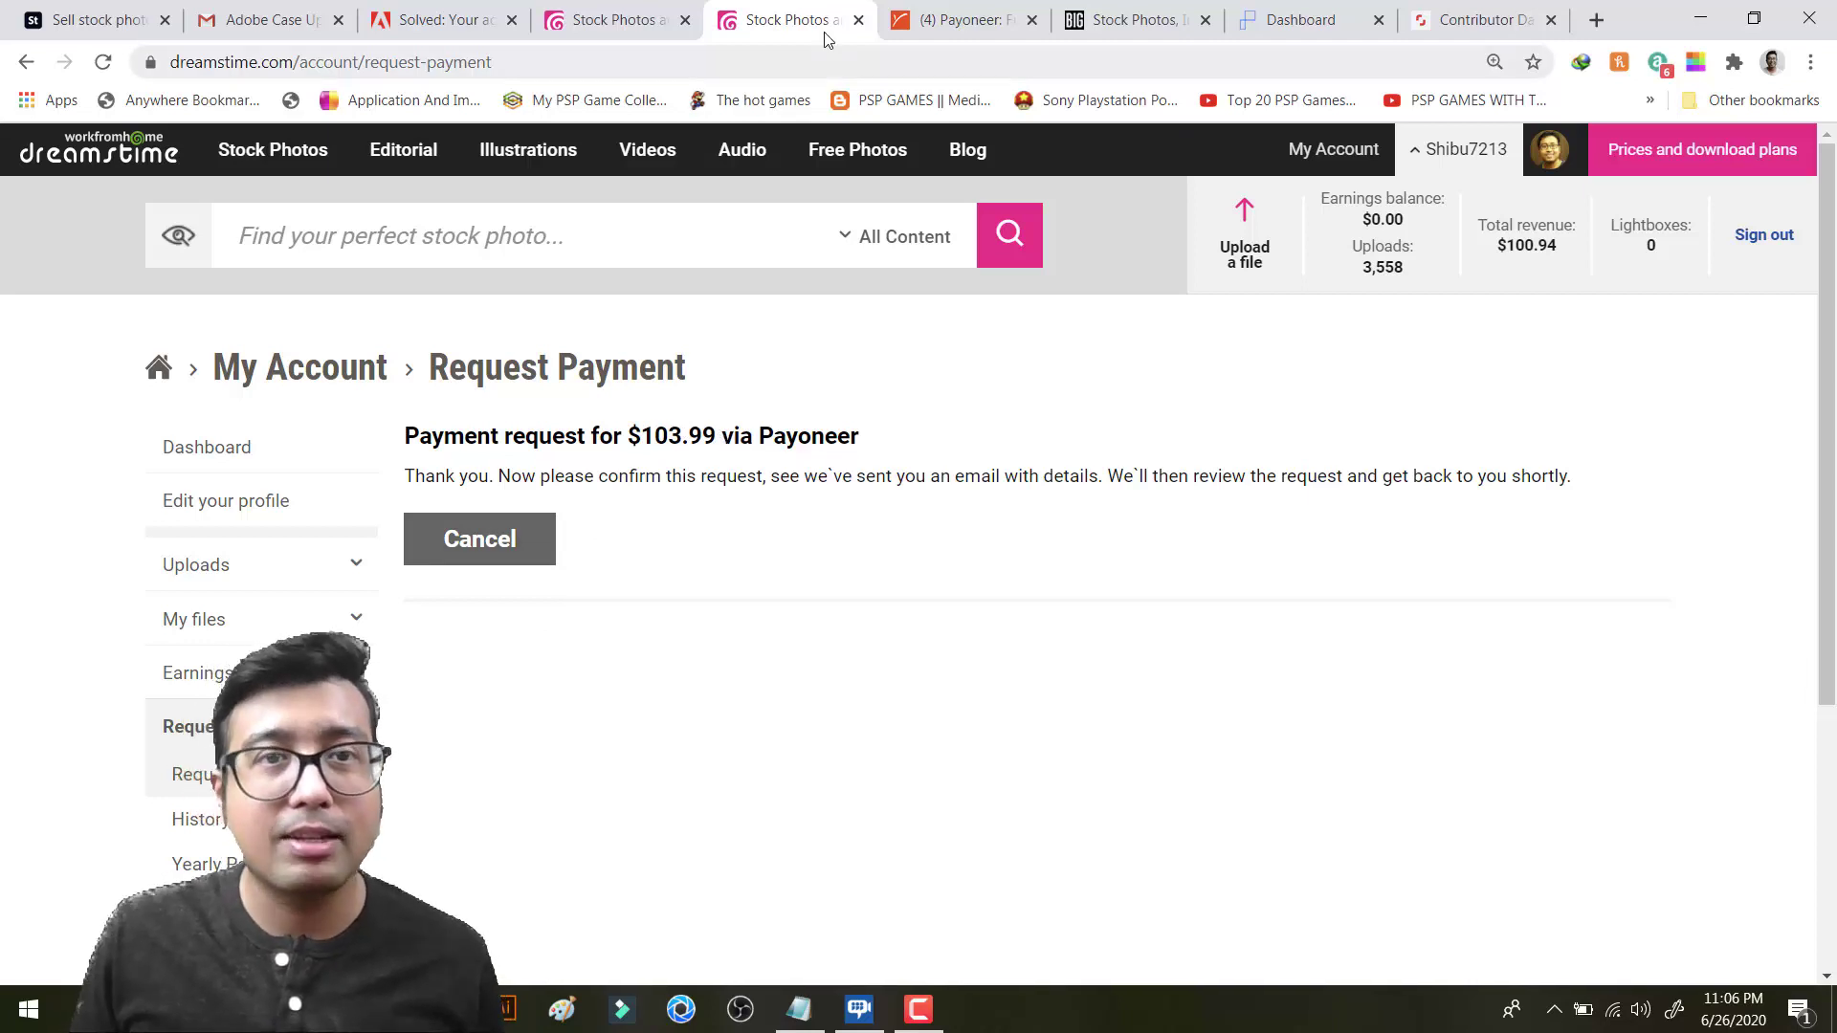
left_click(962, 21)
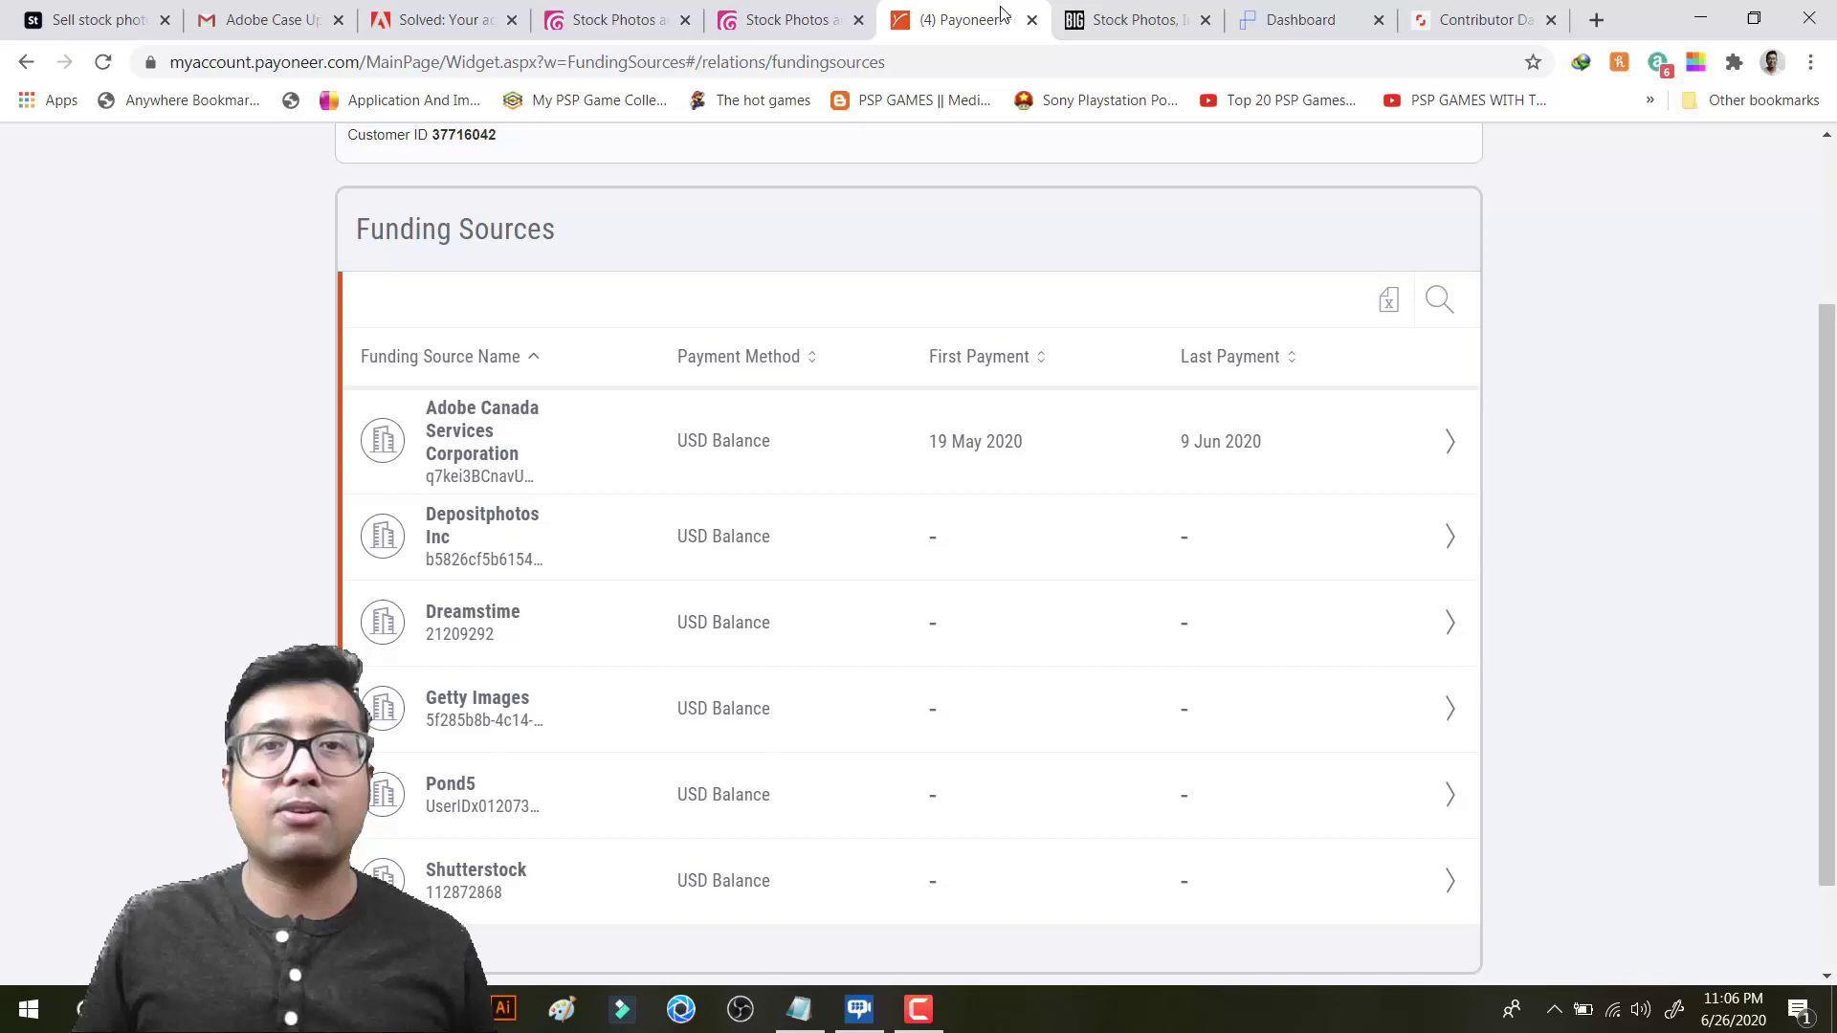
Step: Close the Payoneer tab and open Bigstock's Commissions page
left_click(1032, 20)
left_click(976, 12)
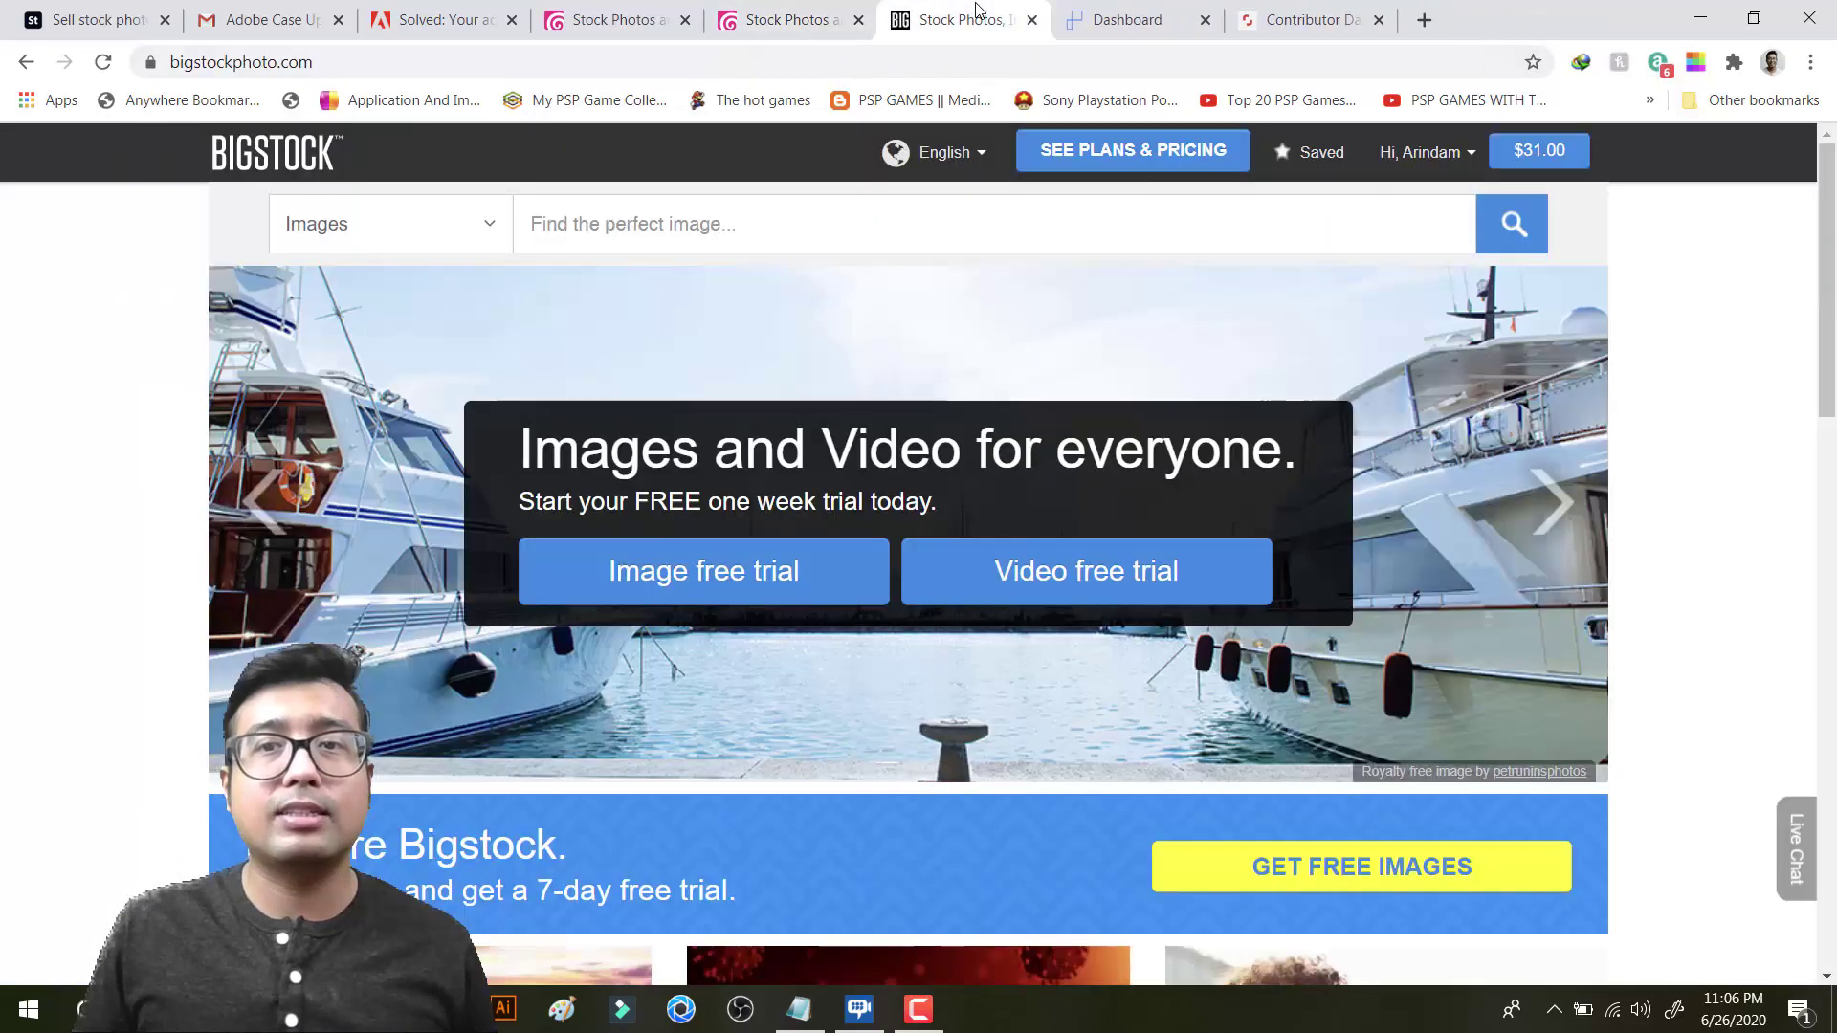
mouse_move(1537, 154)
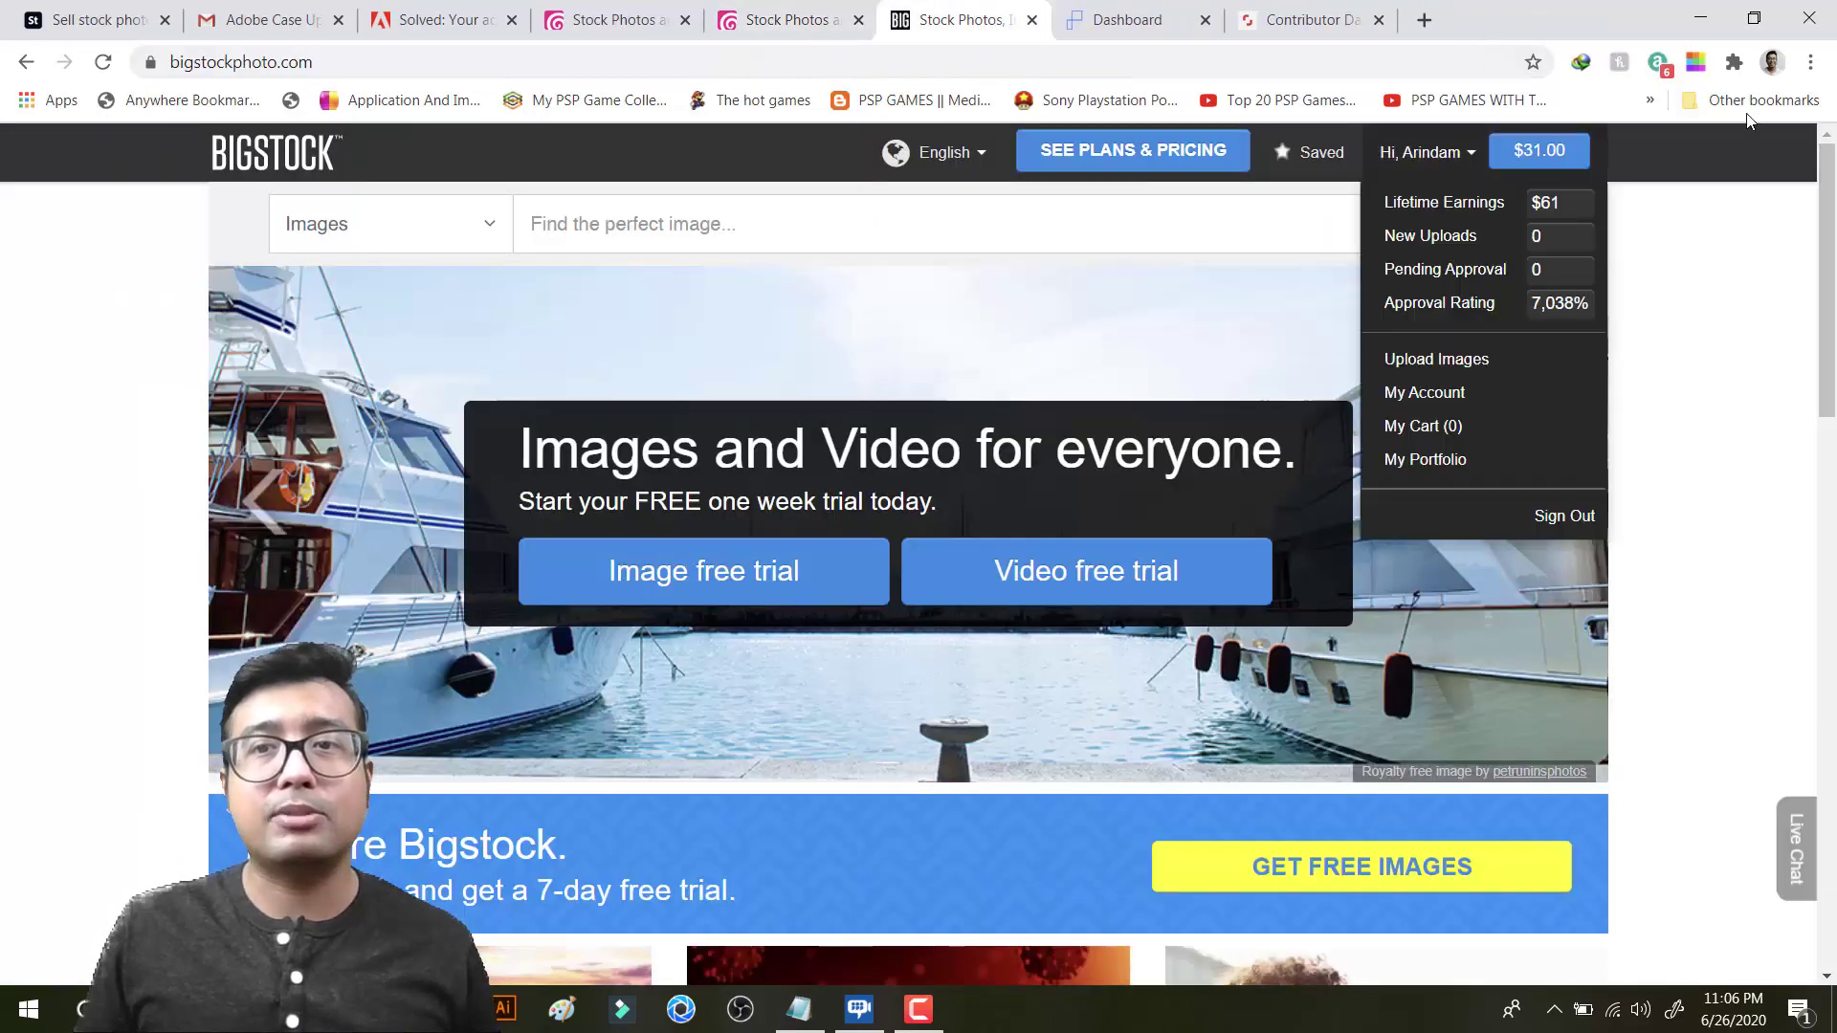
left_click(1538, 155)
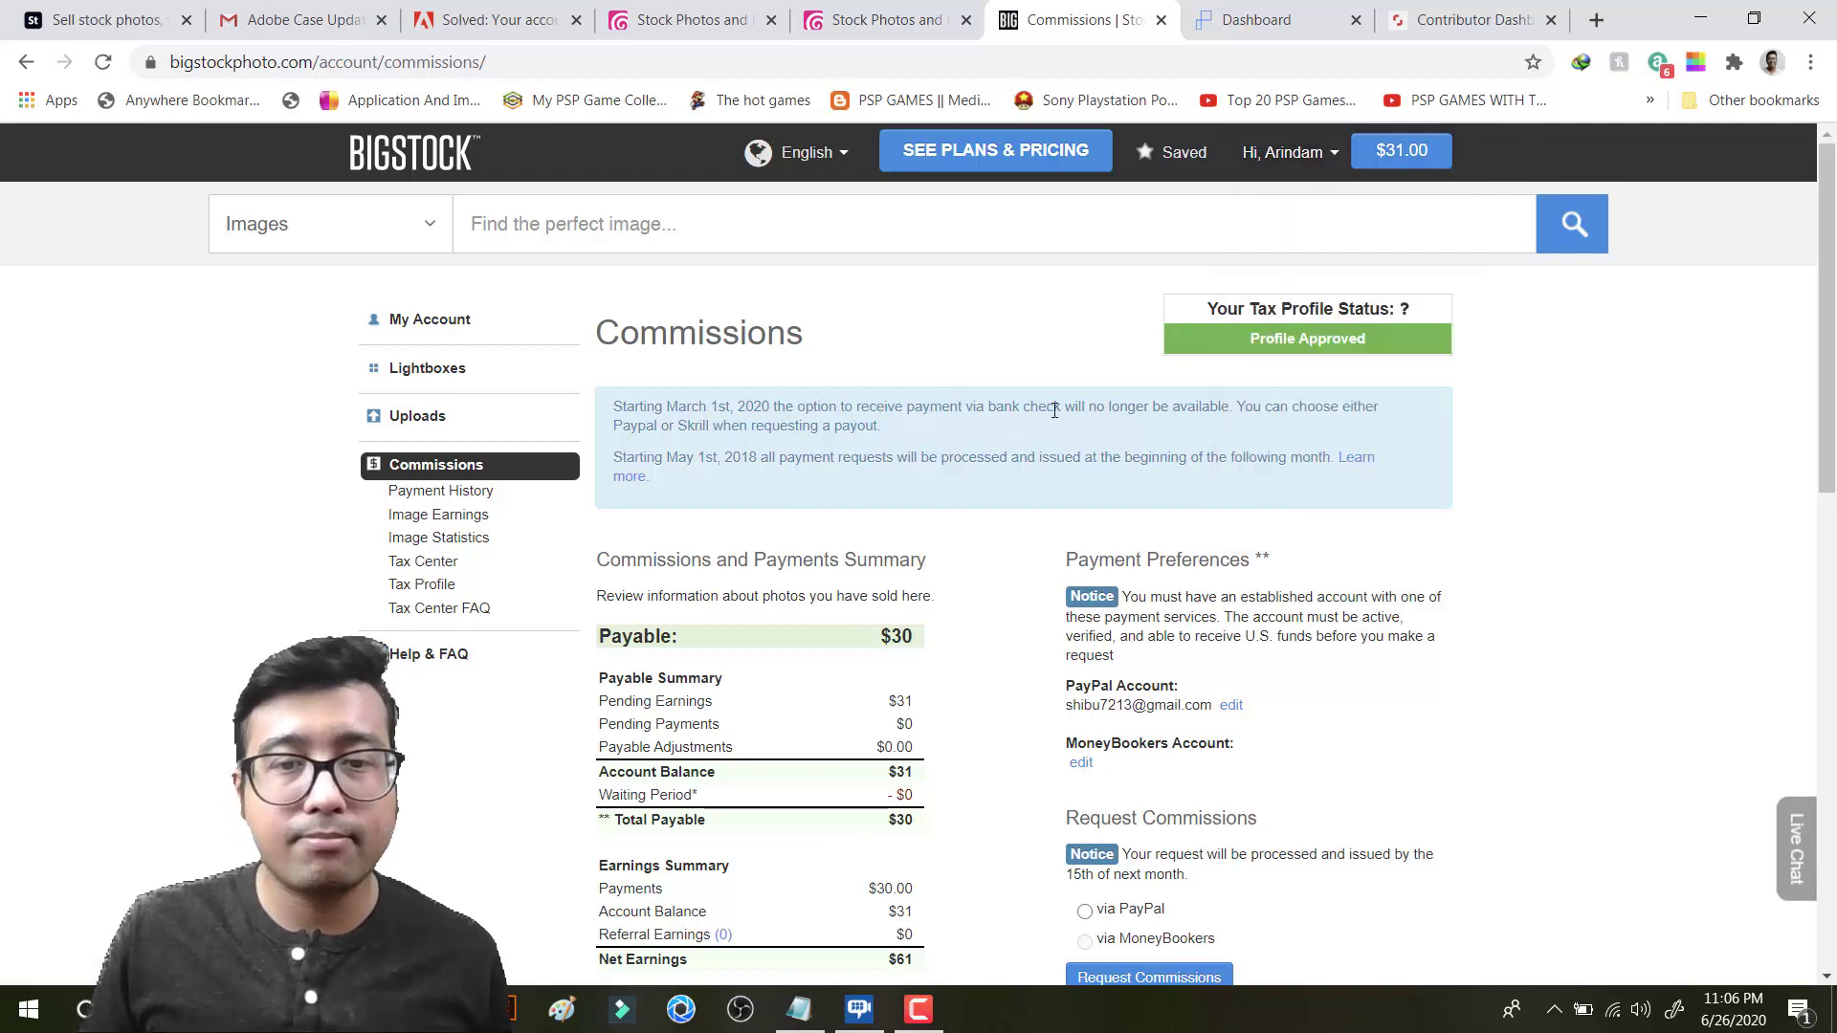
Step: Under Request Commissions, select 'via PayPal' as the payout method for the $30 payable
scroll(1054, 411, "down", 1)
scroll(1056, 417, "down", 1)
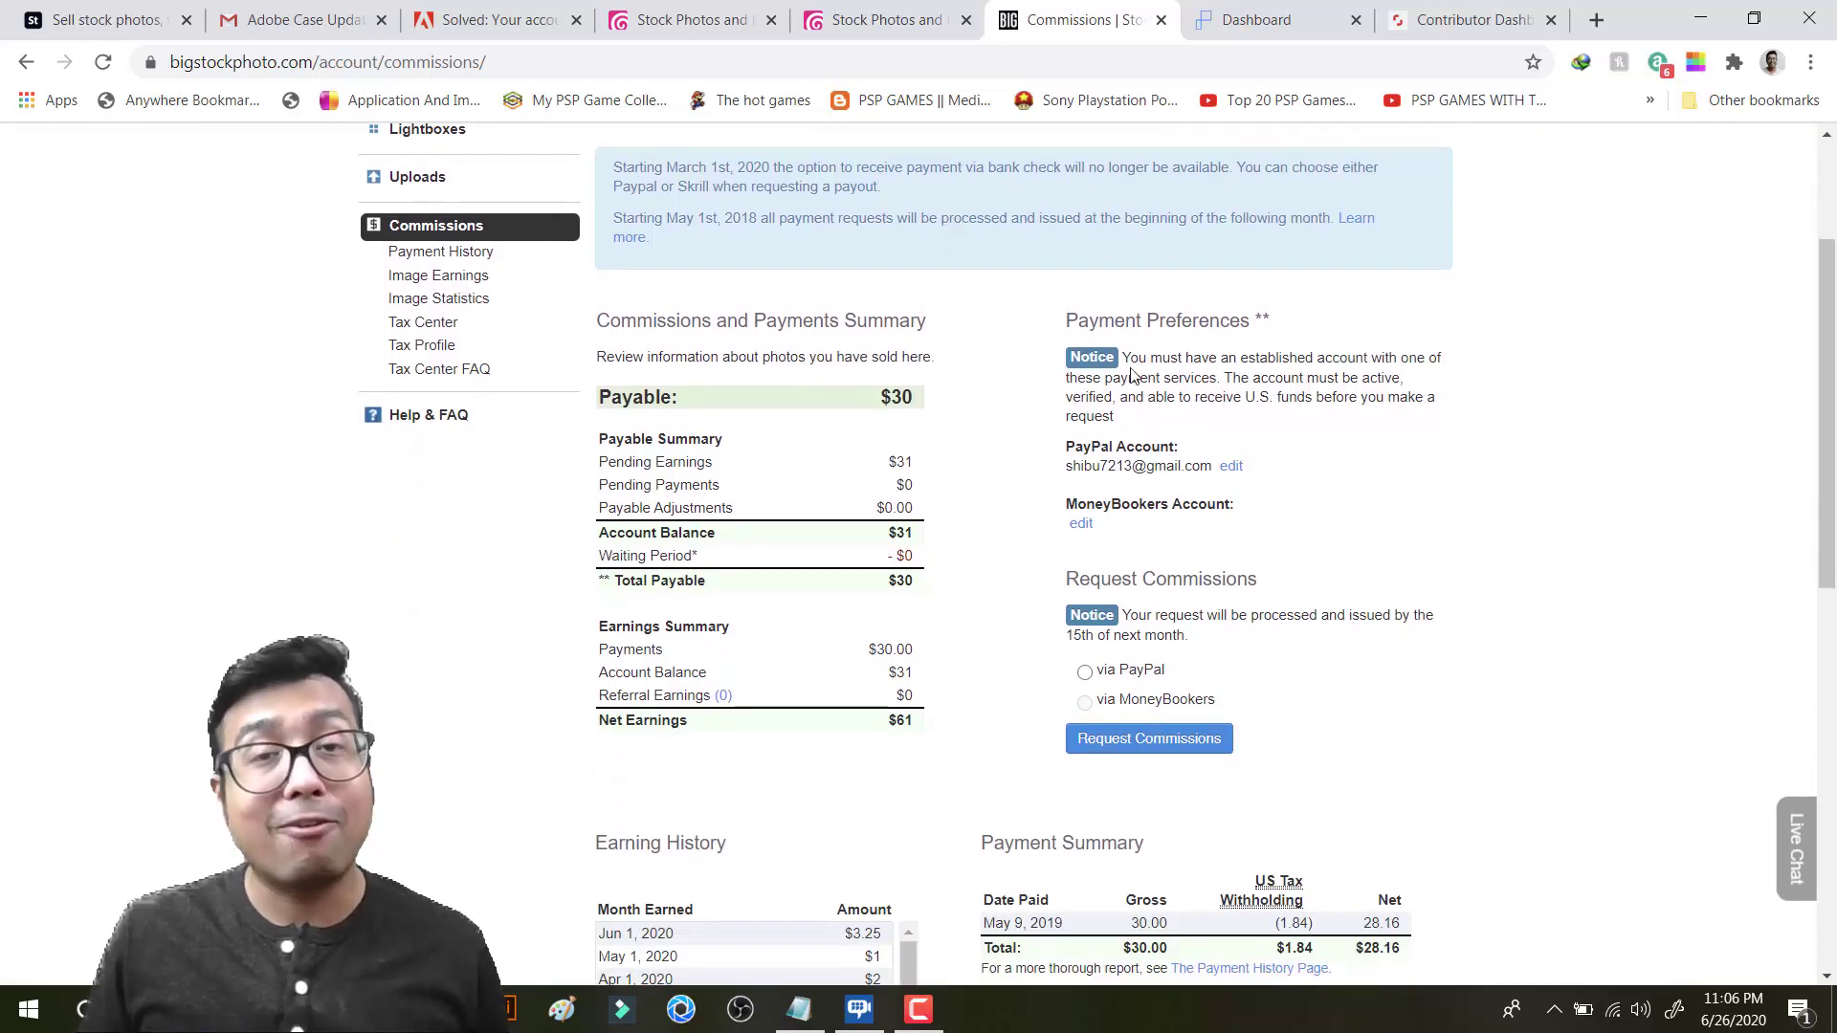
scroll(1196, 571, "up", 1)
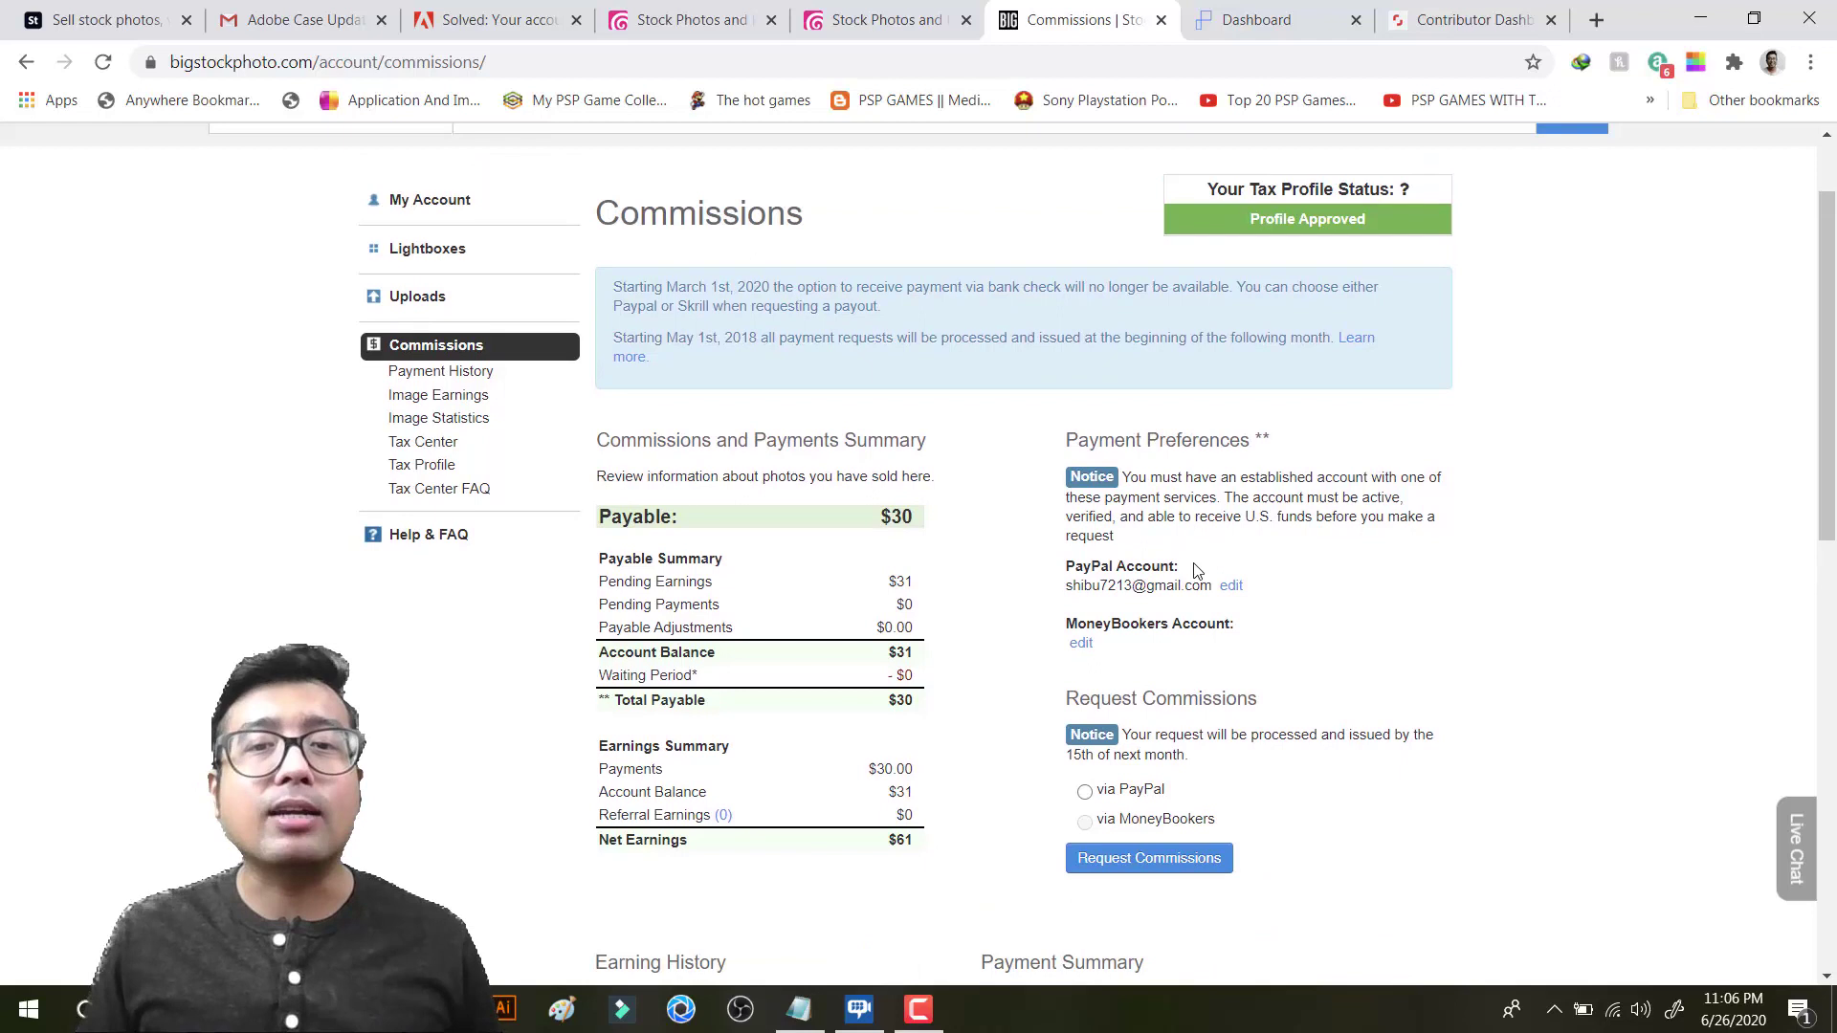
scroll(1235, 524, "down", 1)
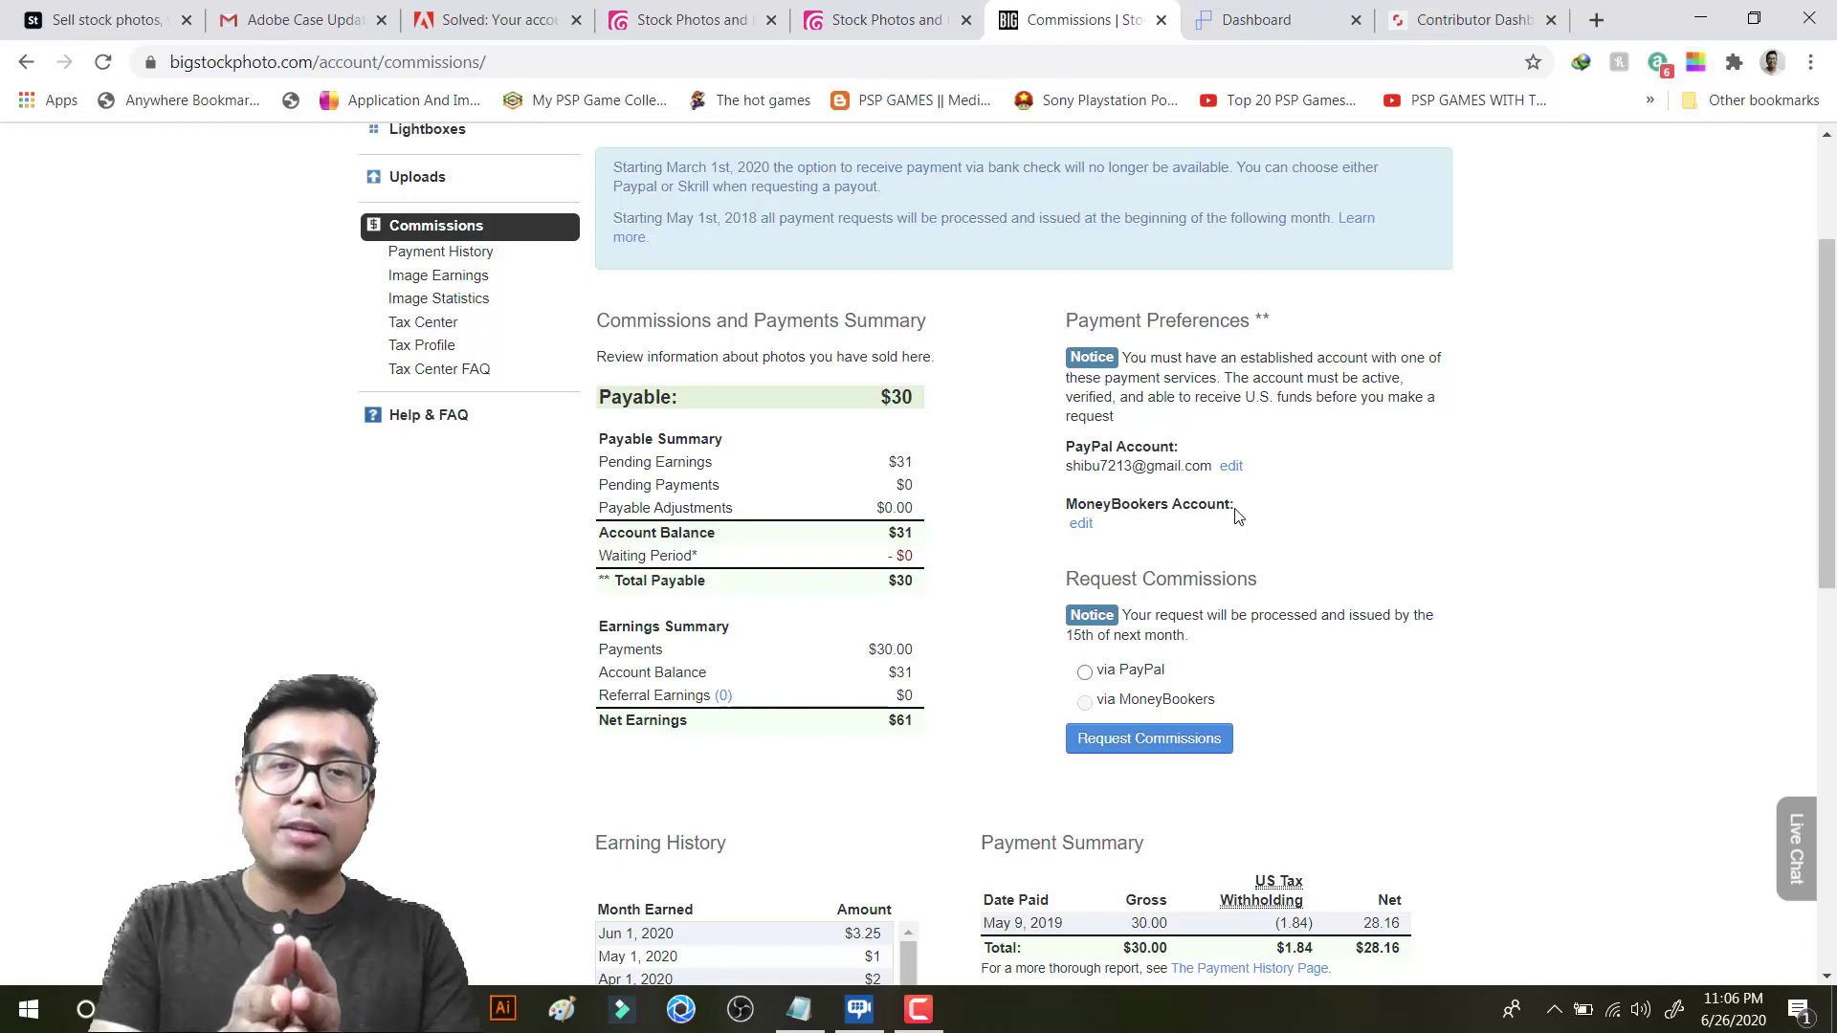
scroll(1235, 517, "up", 3)
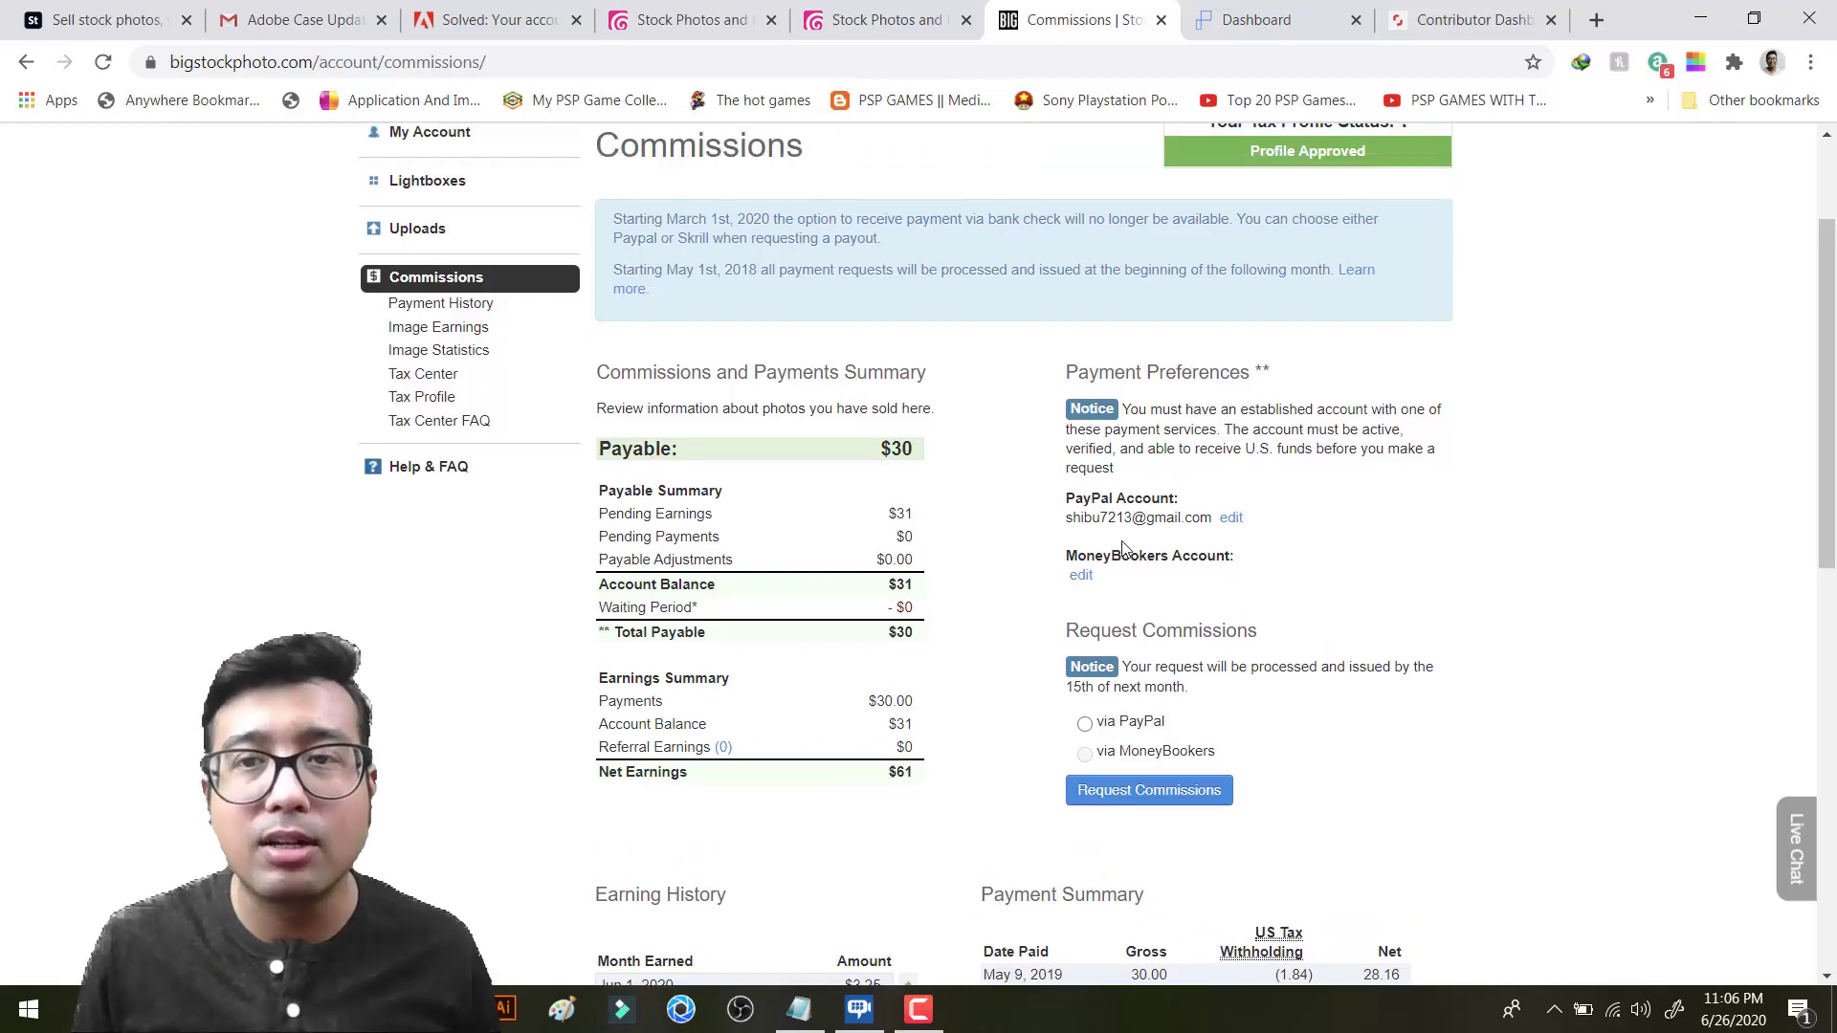
mouse_move(1409, 153)
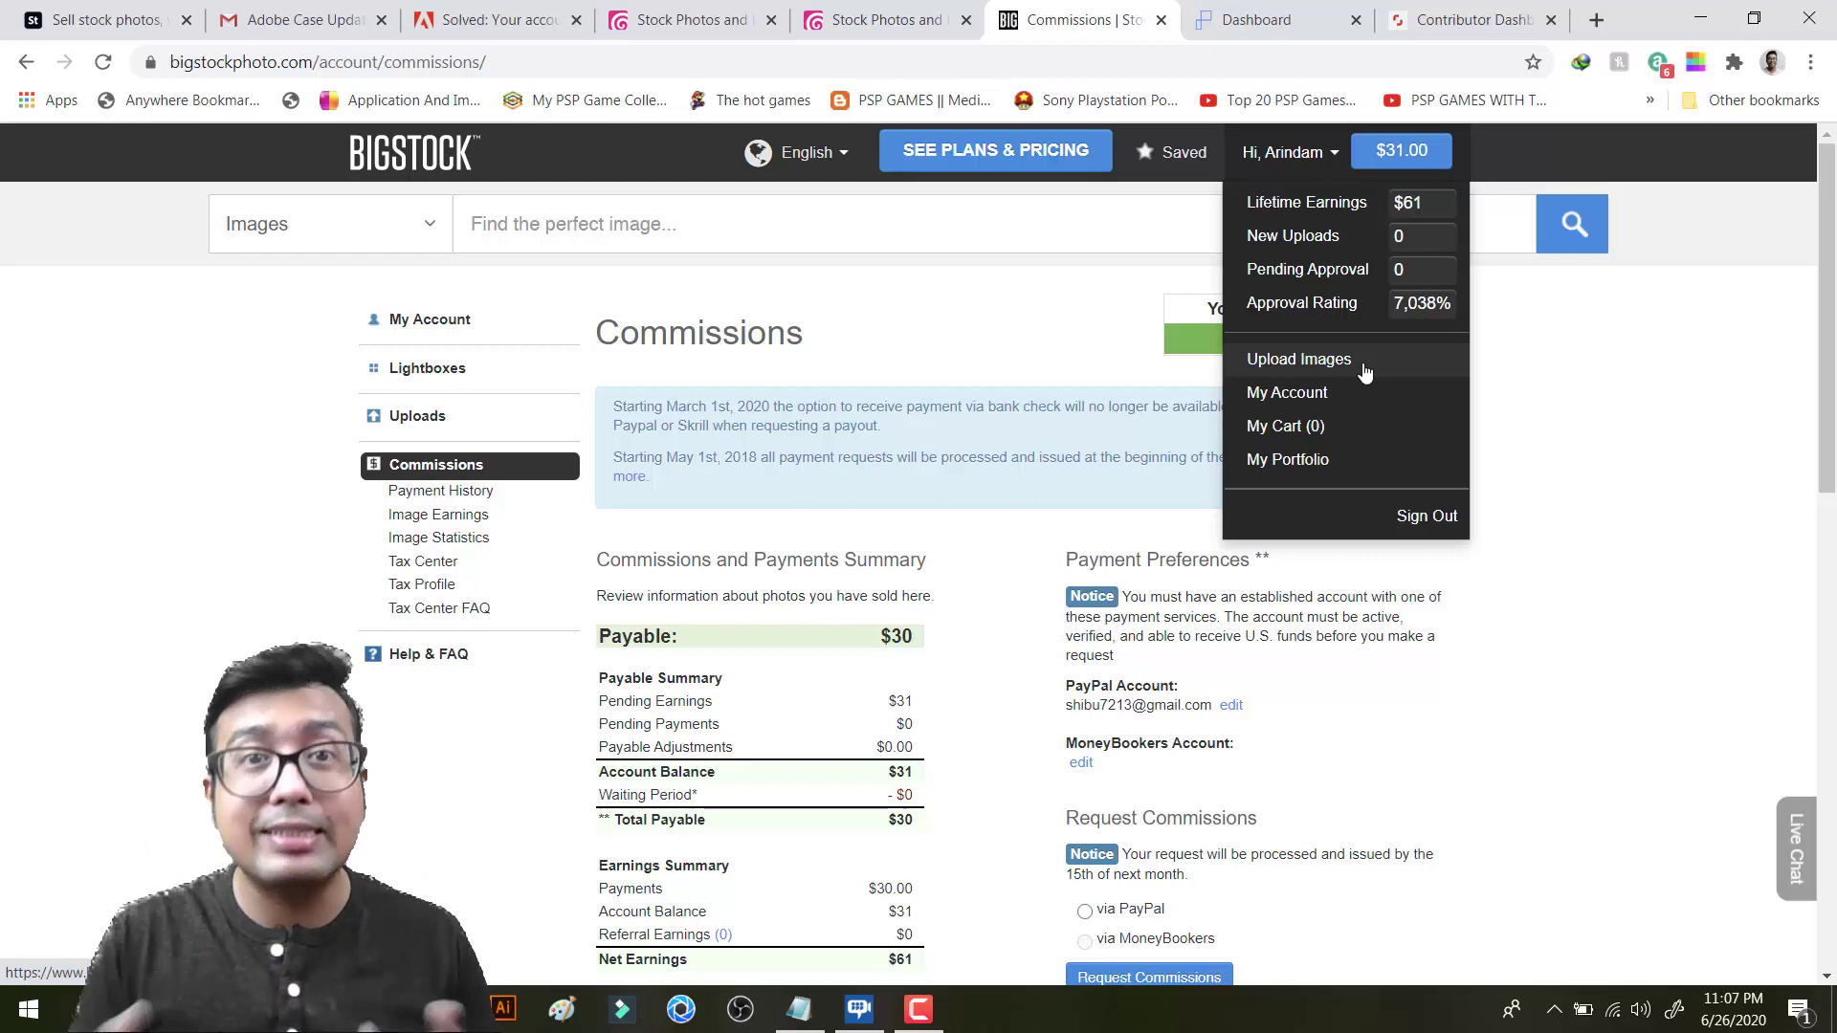
scroll(972, 674, "down", 1)
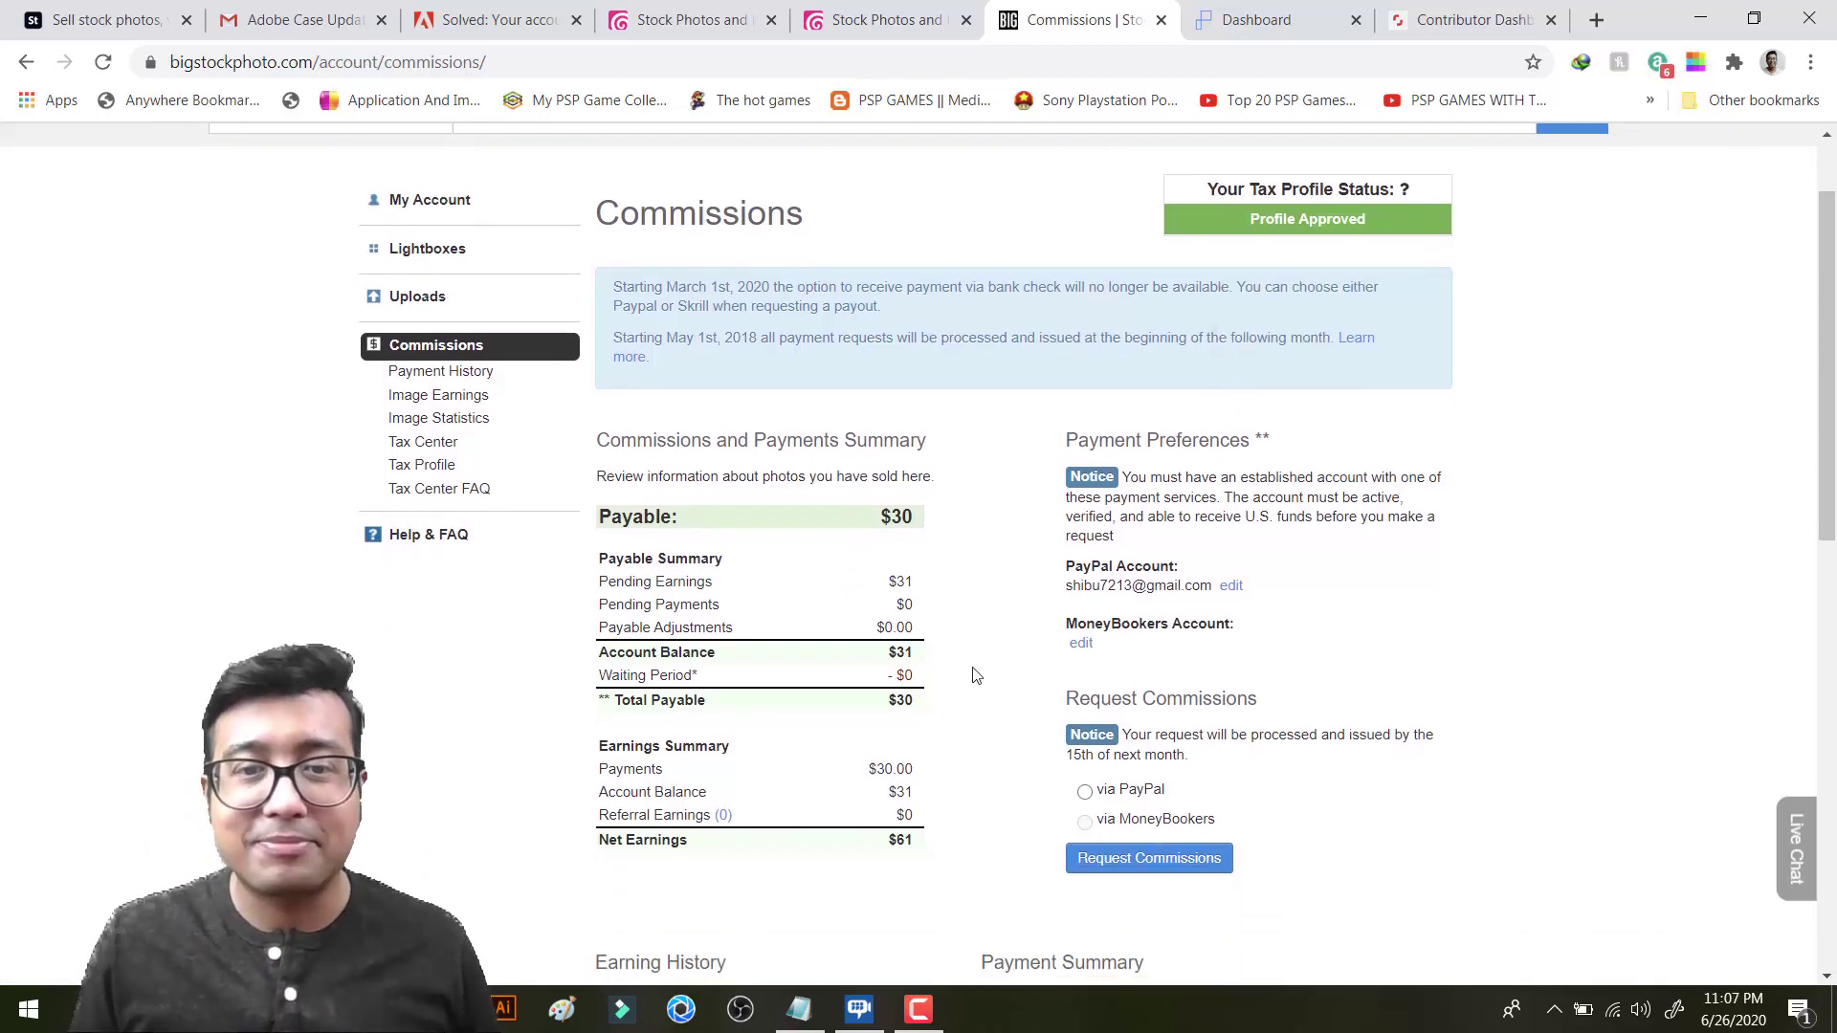
left_click(1084, 791)
scroll(1292, 705, "down", 1)
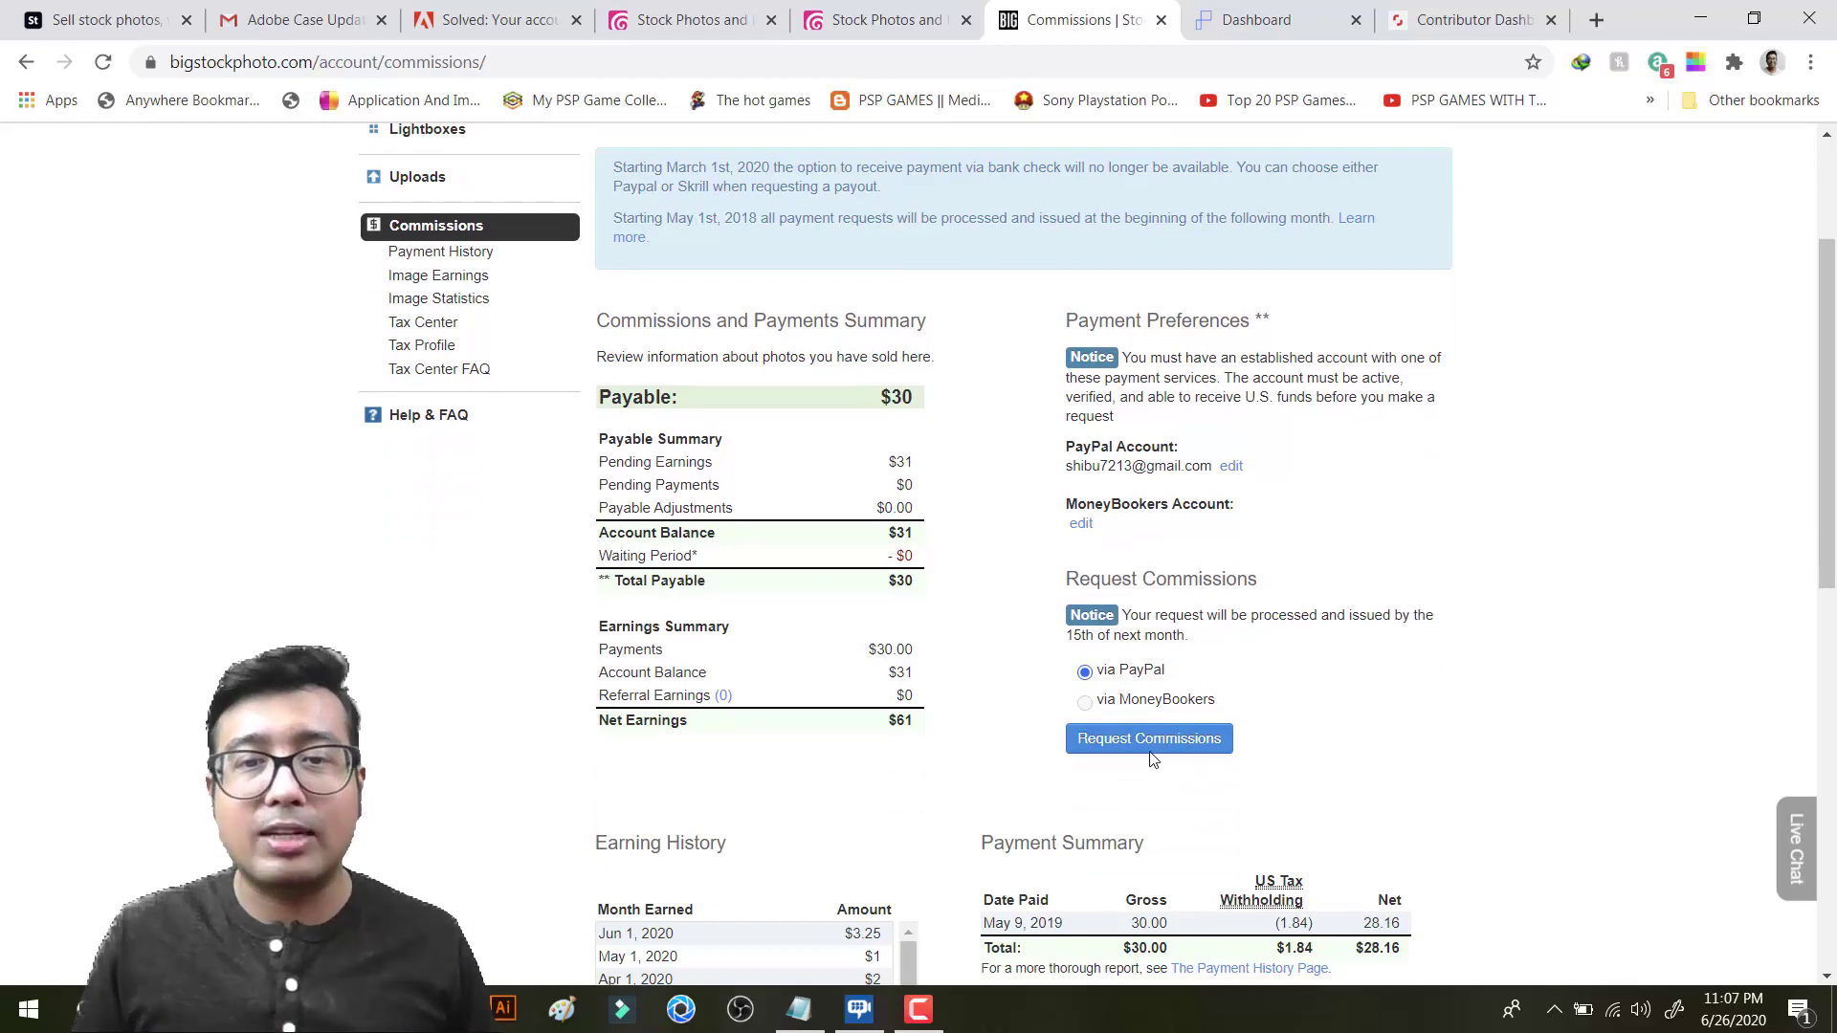
Step: Request the commission and send it to PayPal, netting $29.49 after $1.01 US tax
left_click(1153, 746)
scroll(1302, 739, "down", 2)
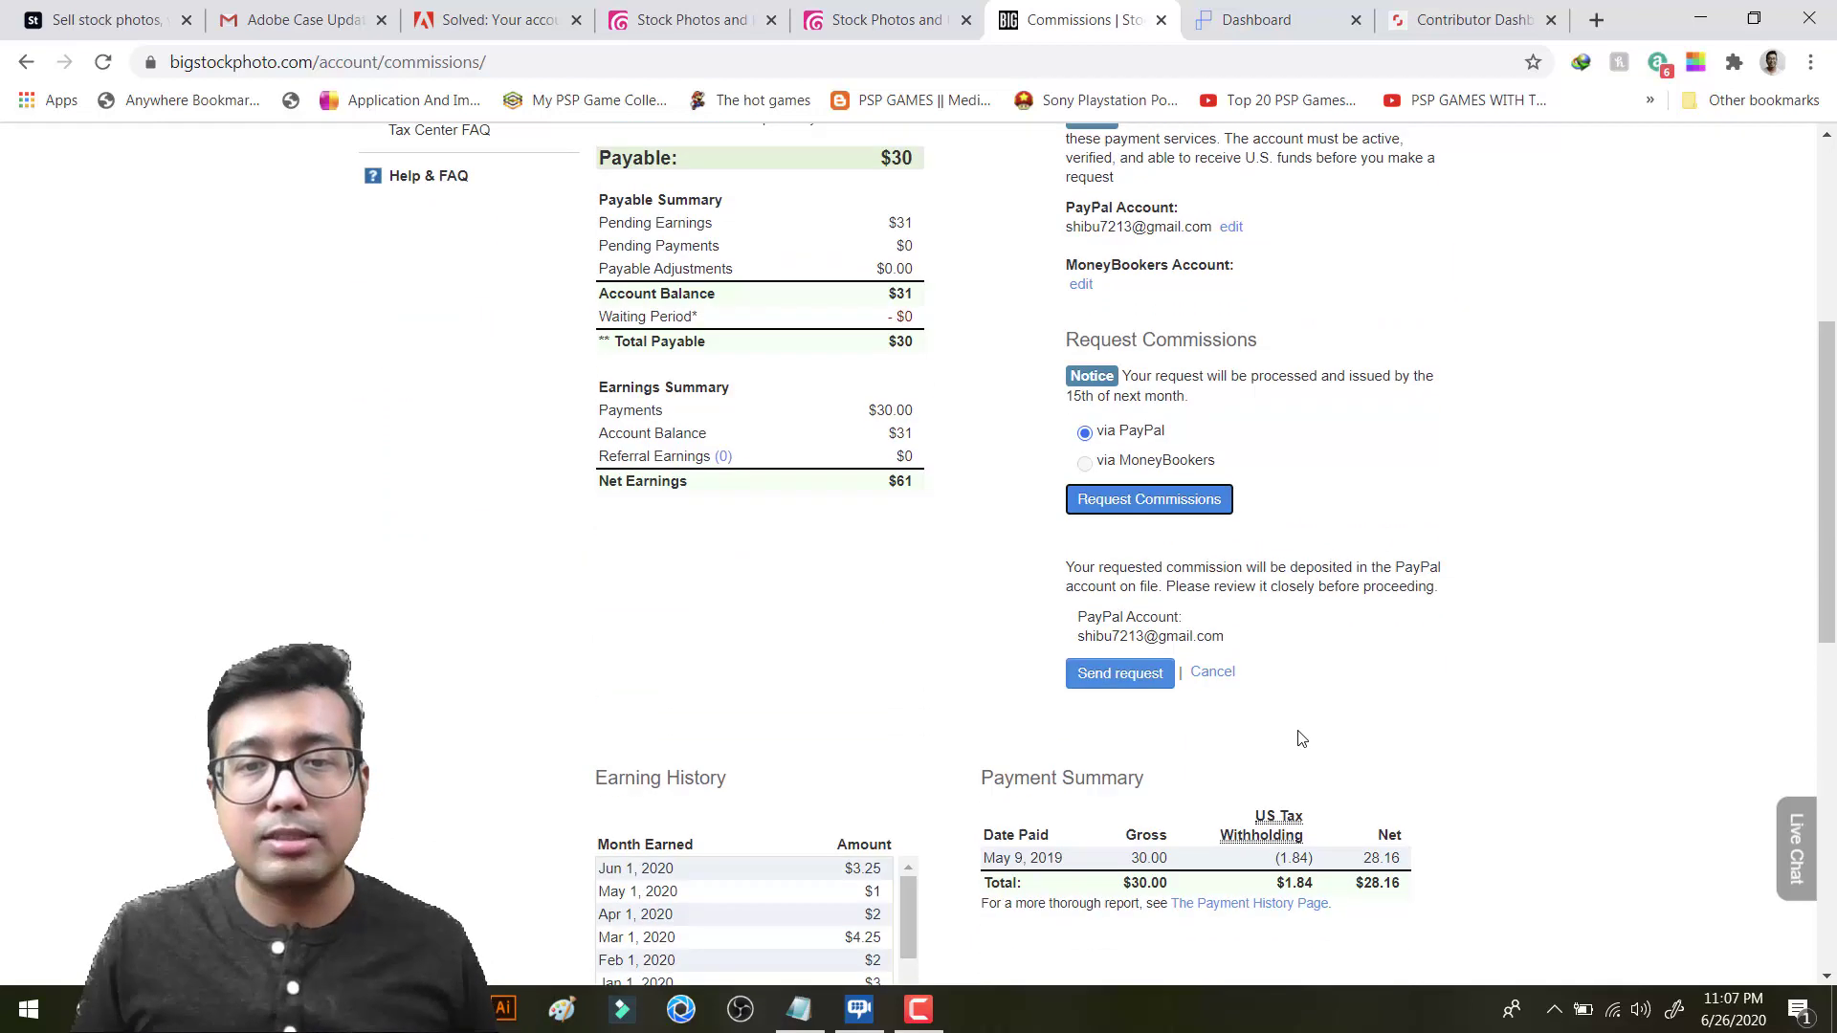
left_click(1110, 675)
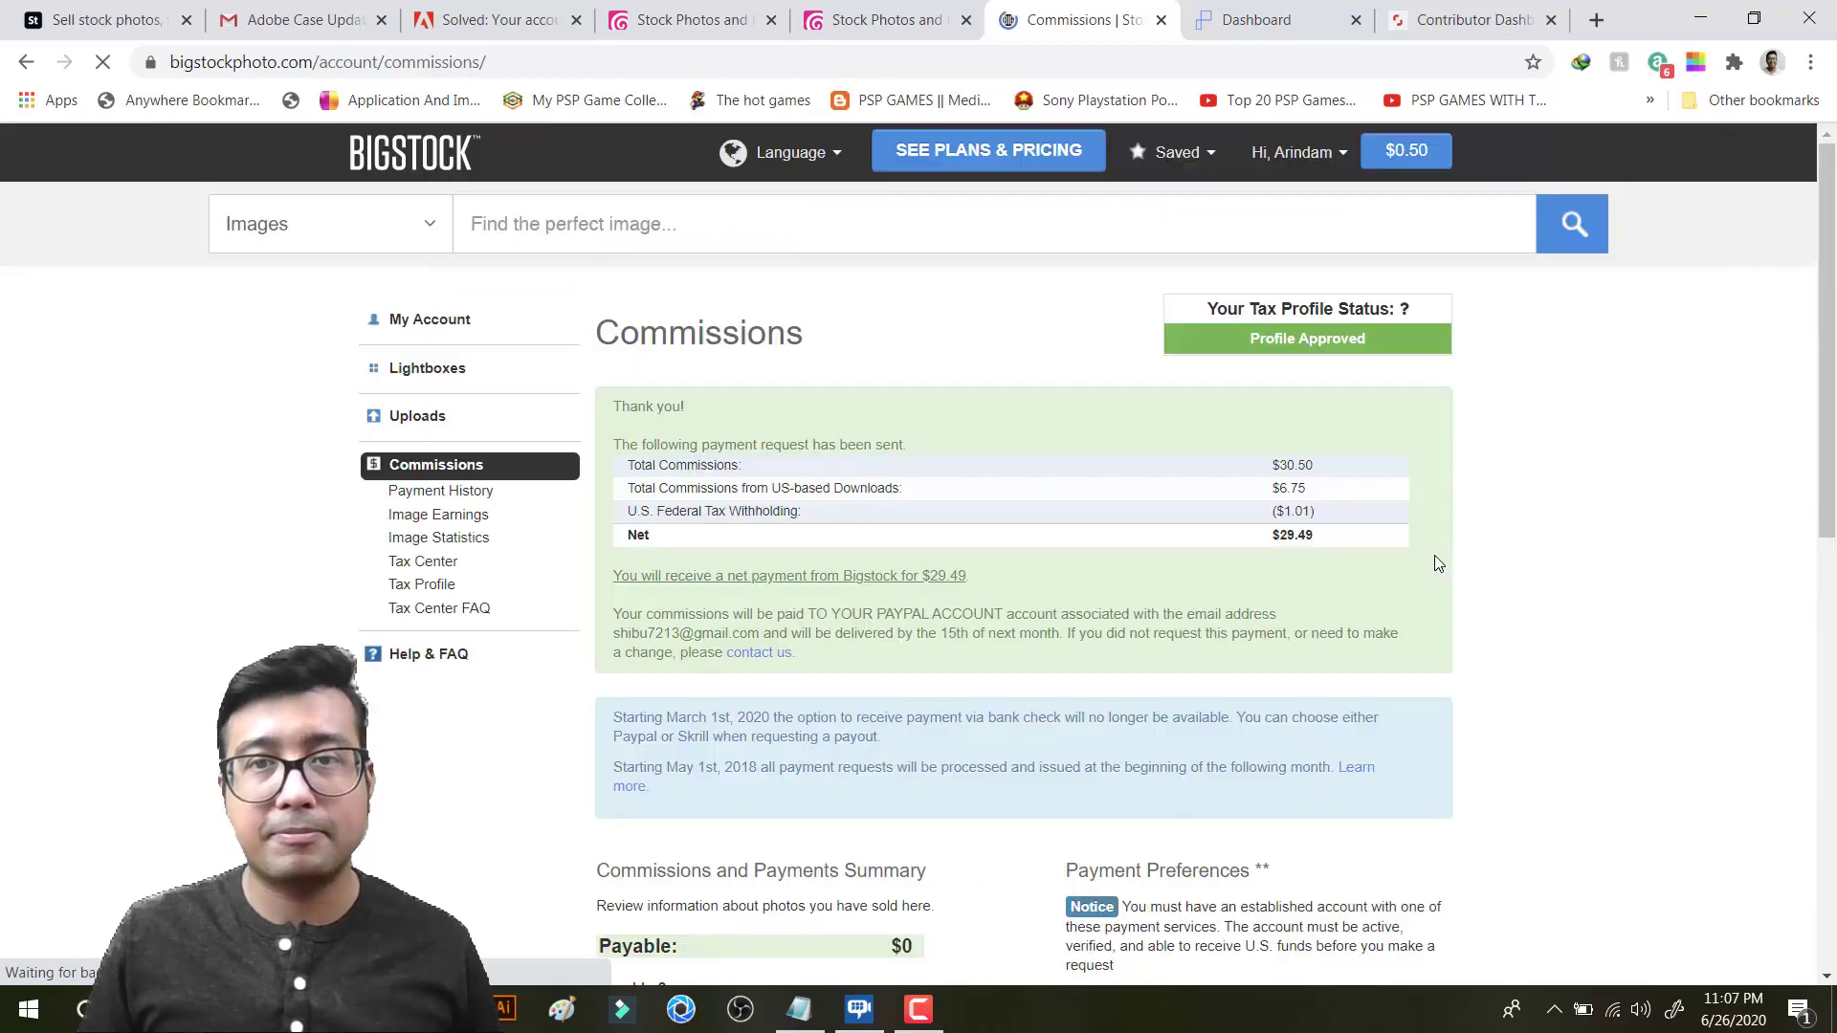
scroll(1013, 463, "down", 6)
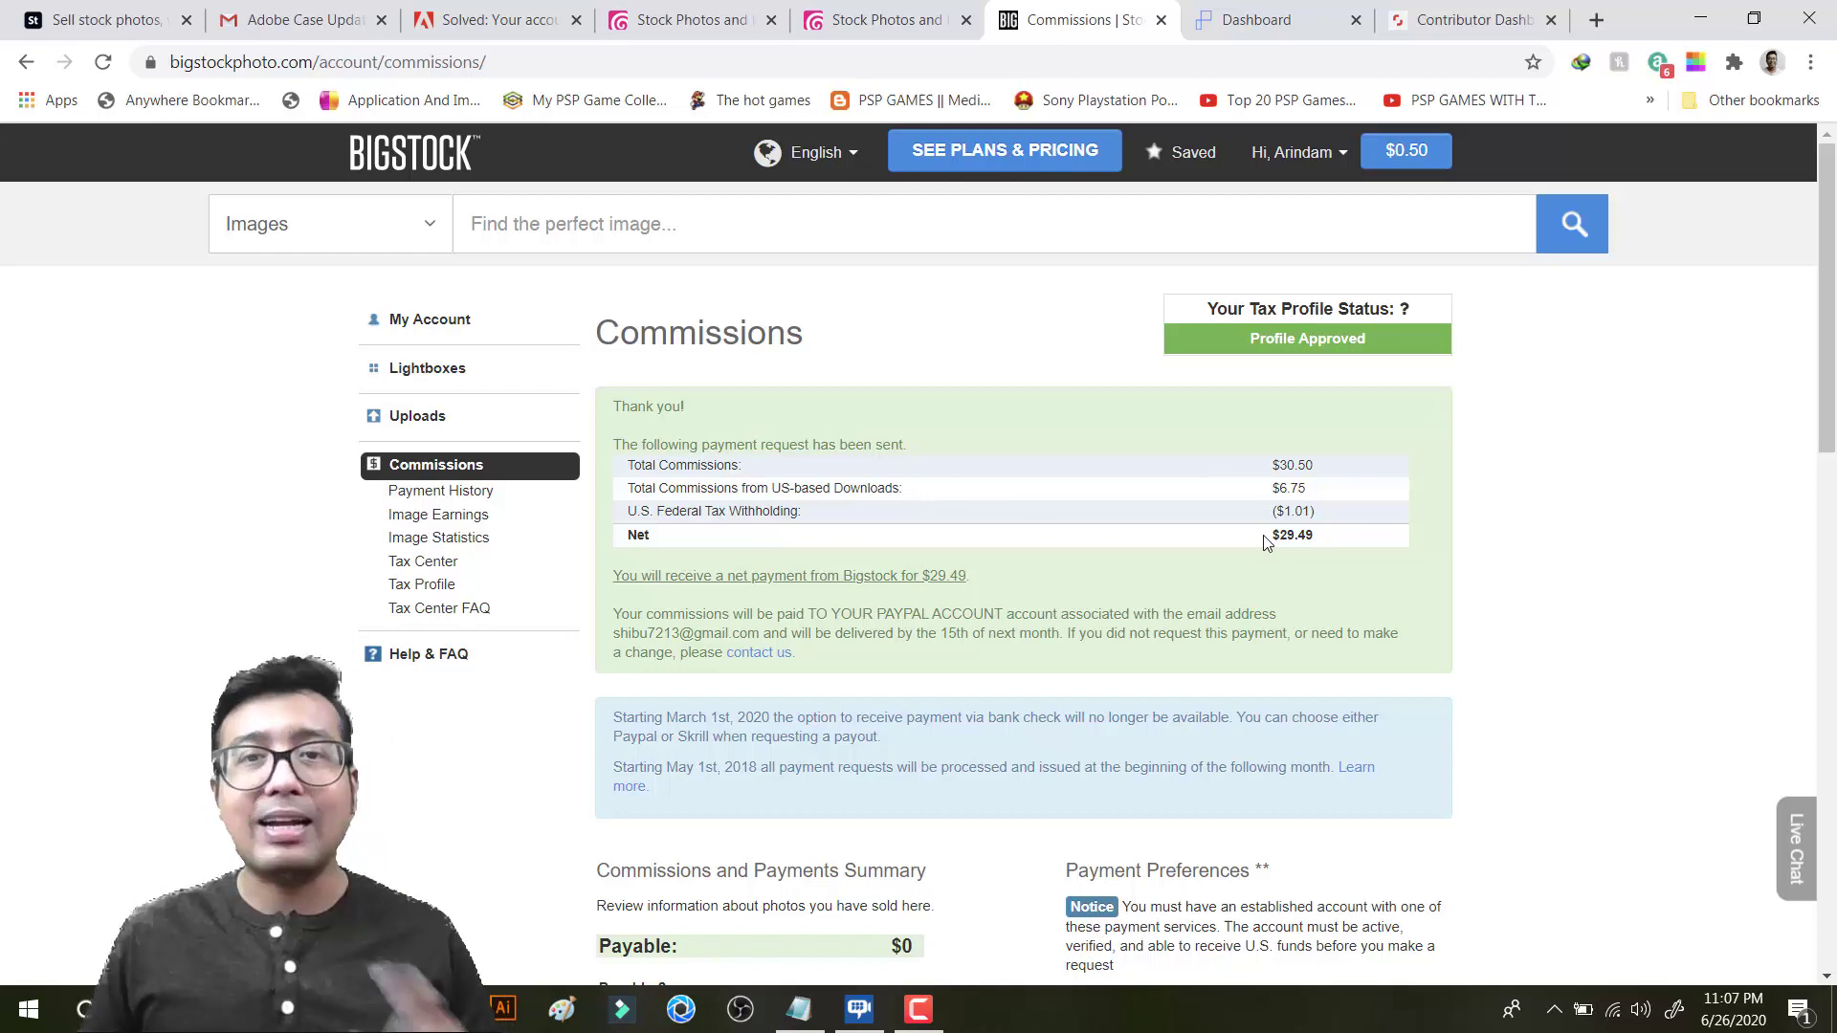
Step: Switch to the Pond5 dashboard, review the $26.54 balance and reload recent sales
left_click(1262, 20)
scroll(1029, 373, "down", 1)
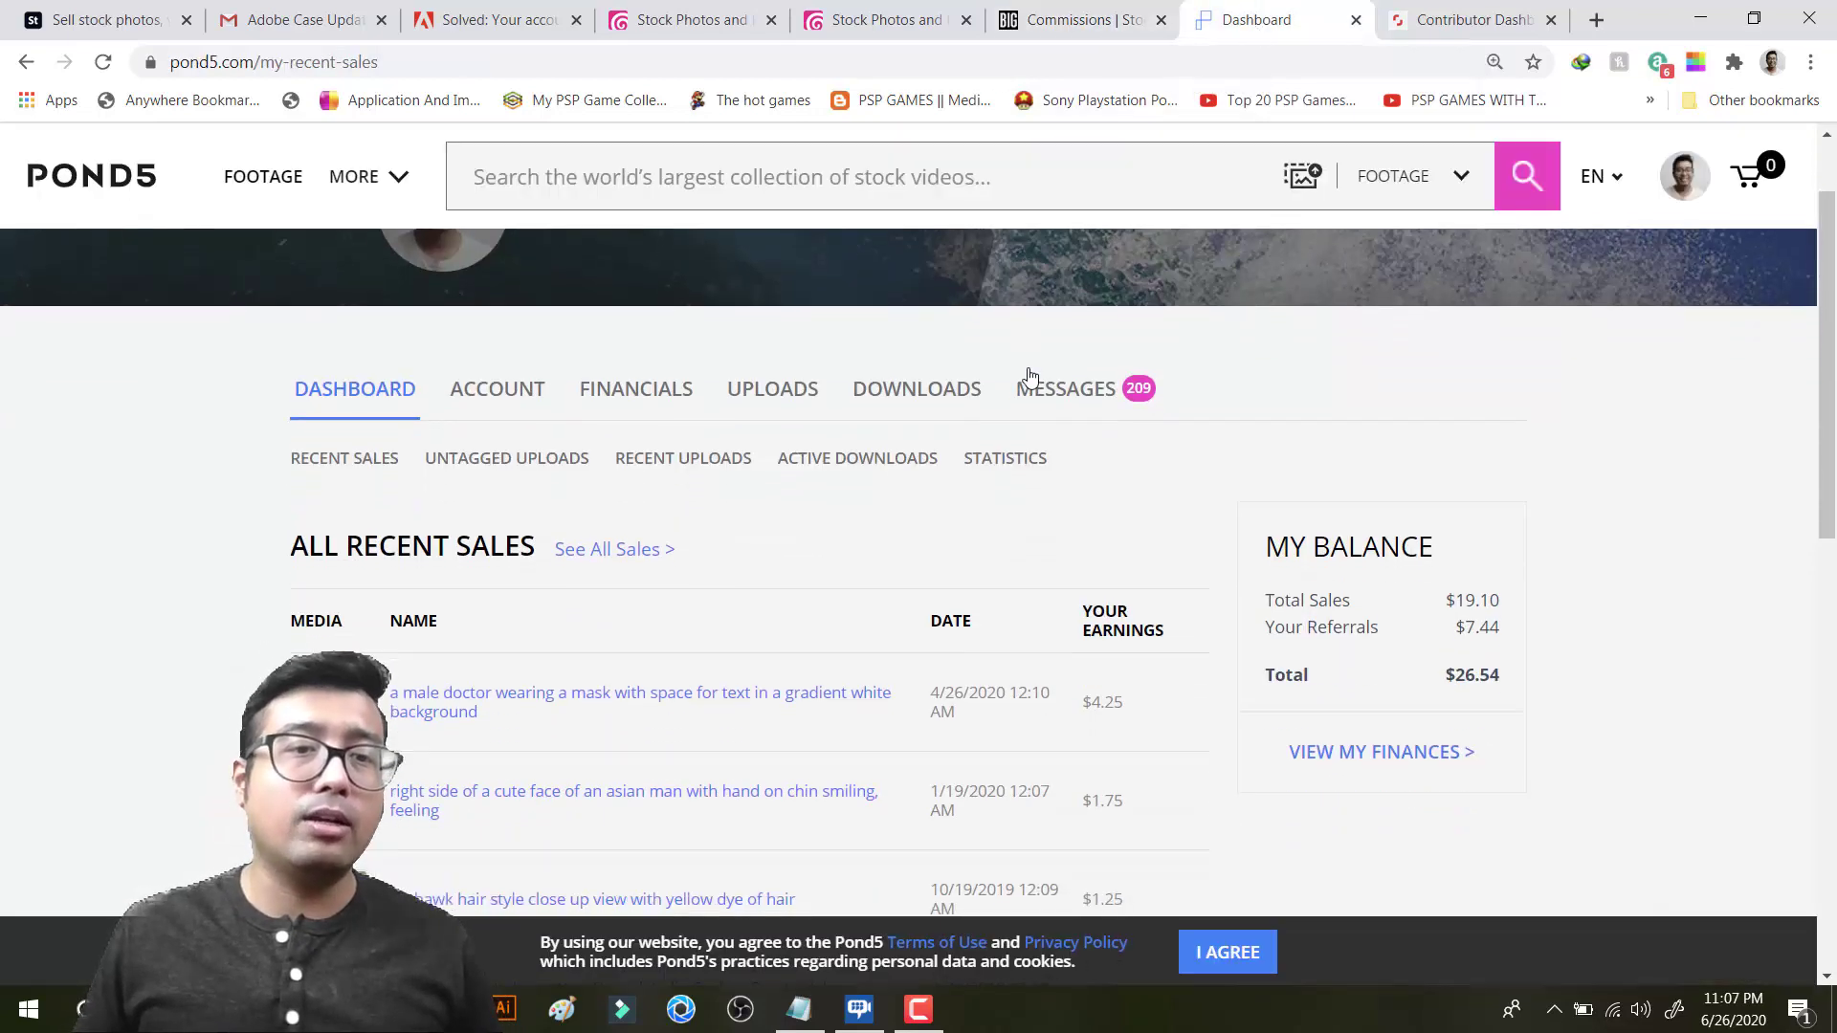
scroll(1030, 373, "down", 2)
scroll(1029, 374, "up", 1)
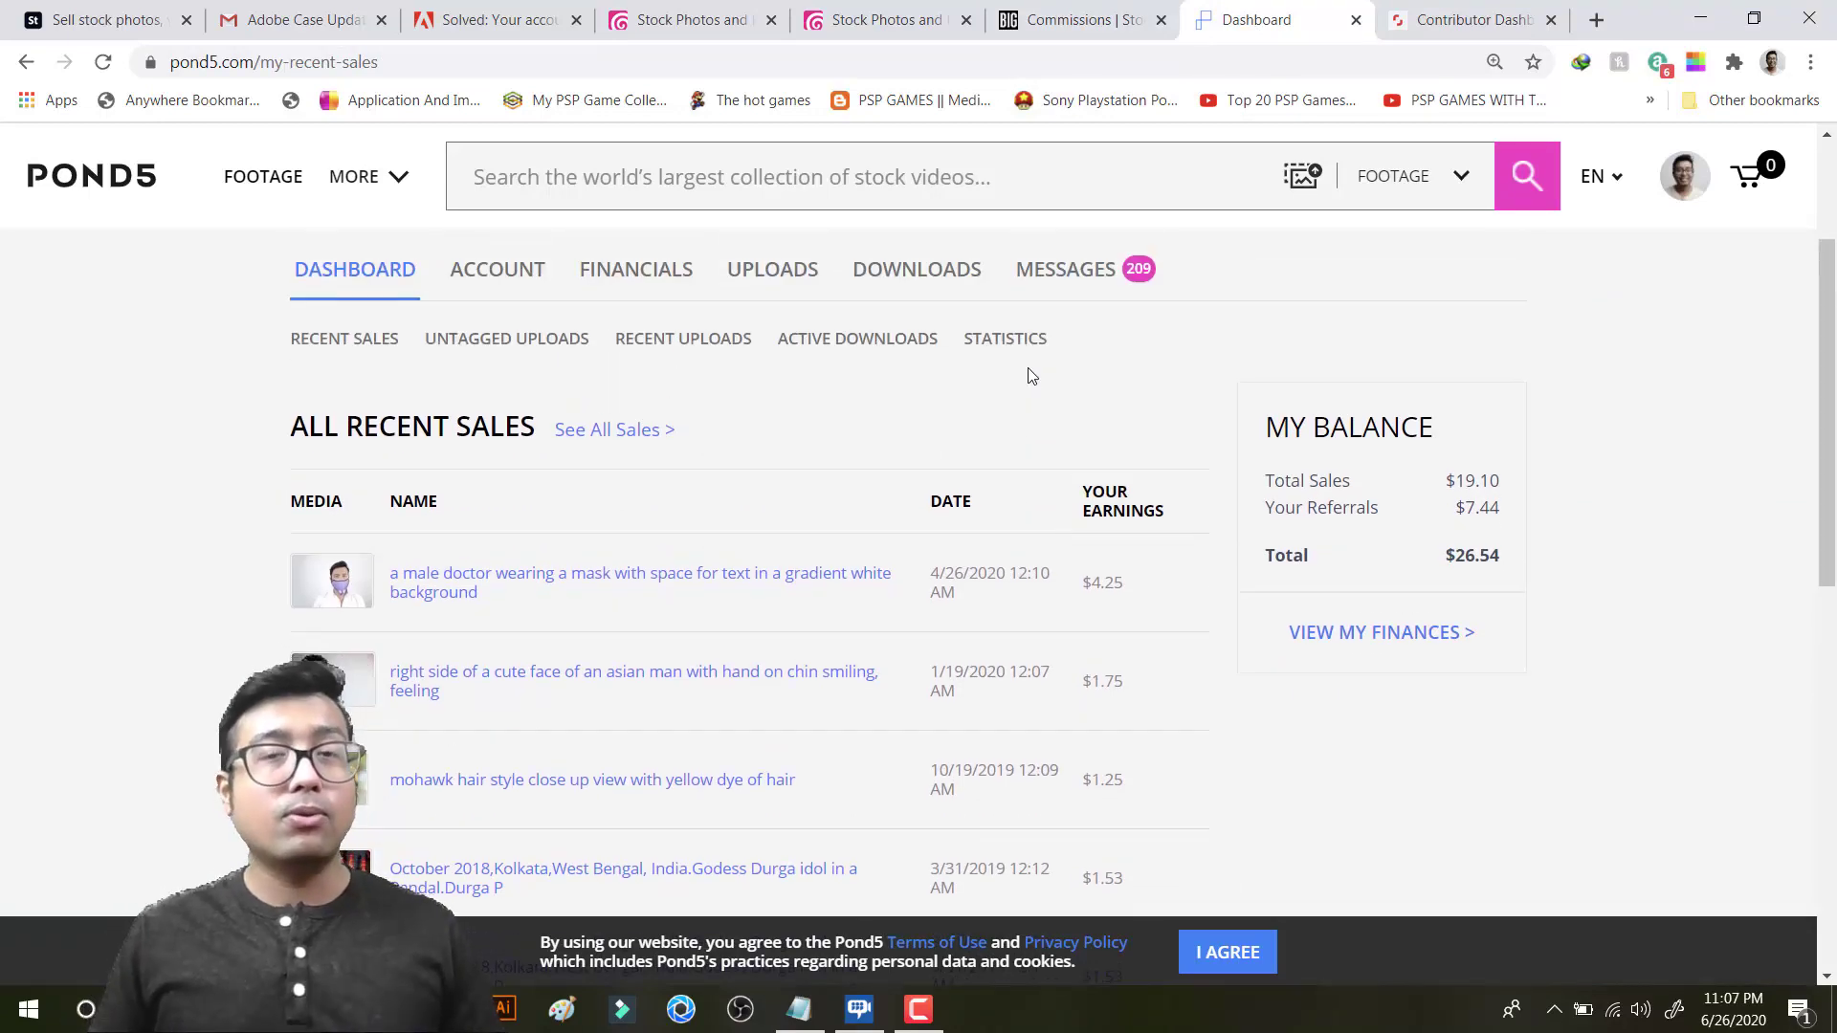
scroll(1029, 373, "up", 1)
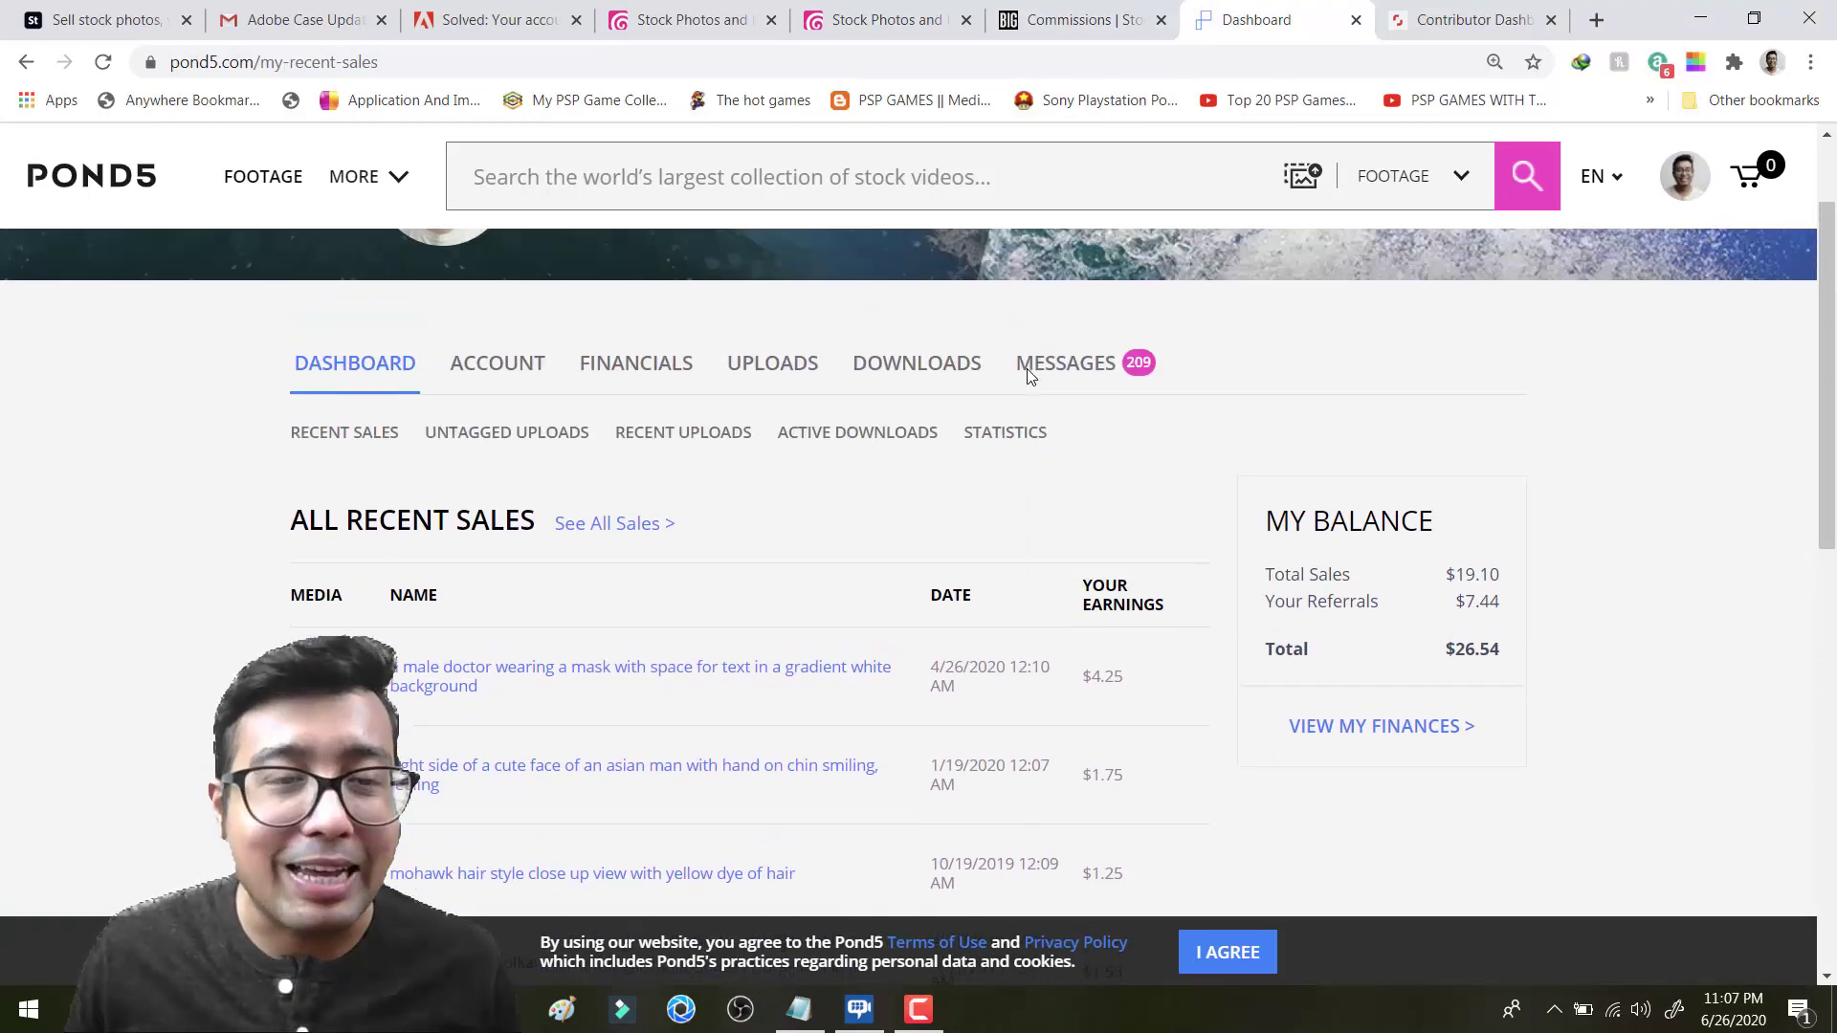
scroll(1023, 371, "down", 2)
scroll(1021, 371, "up", 3)
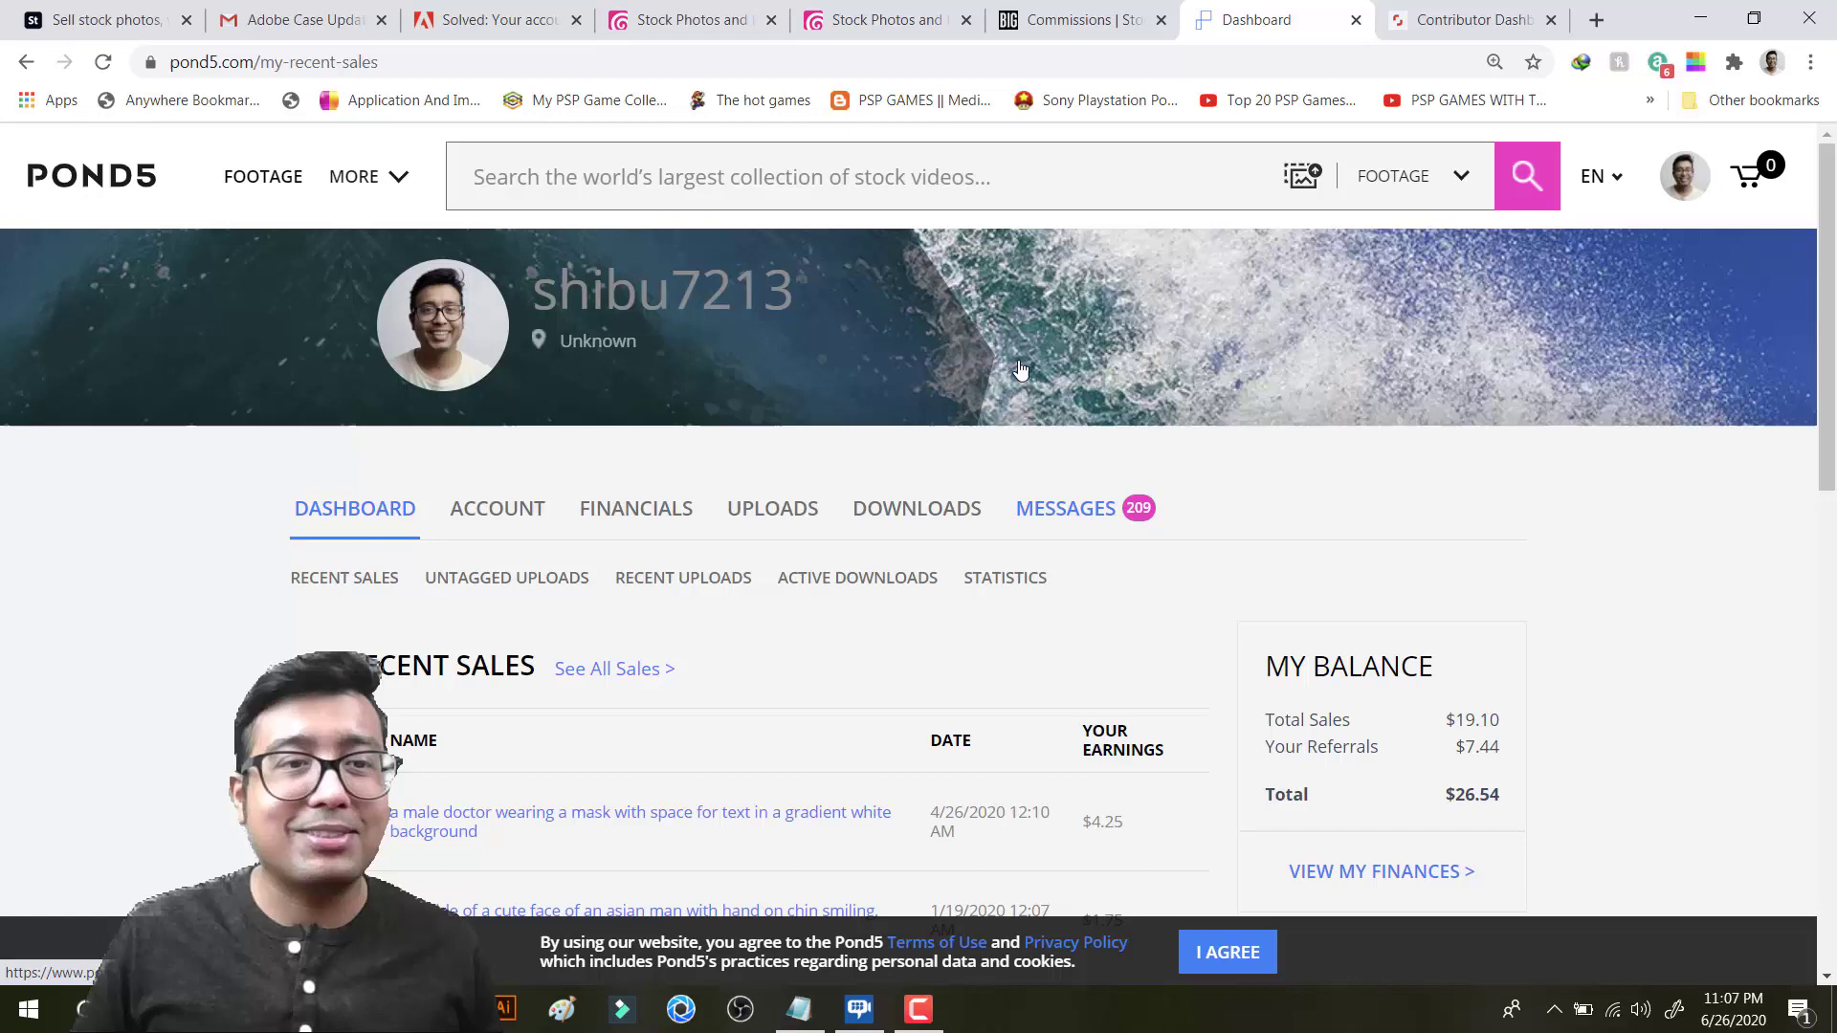
left_click(354, 517)
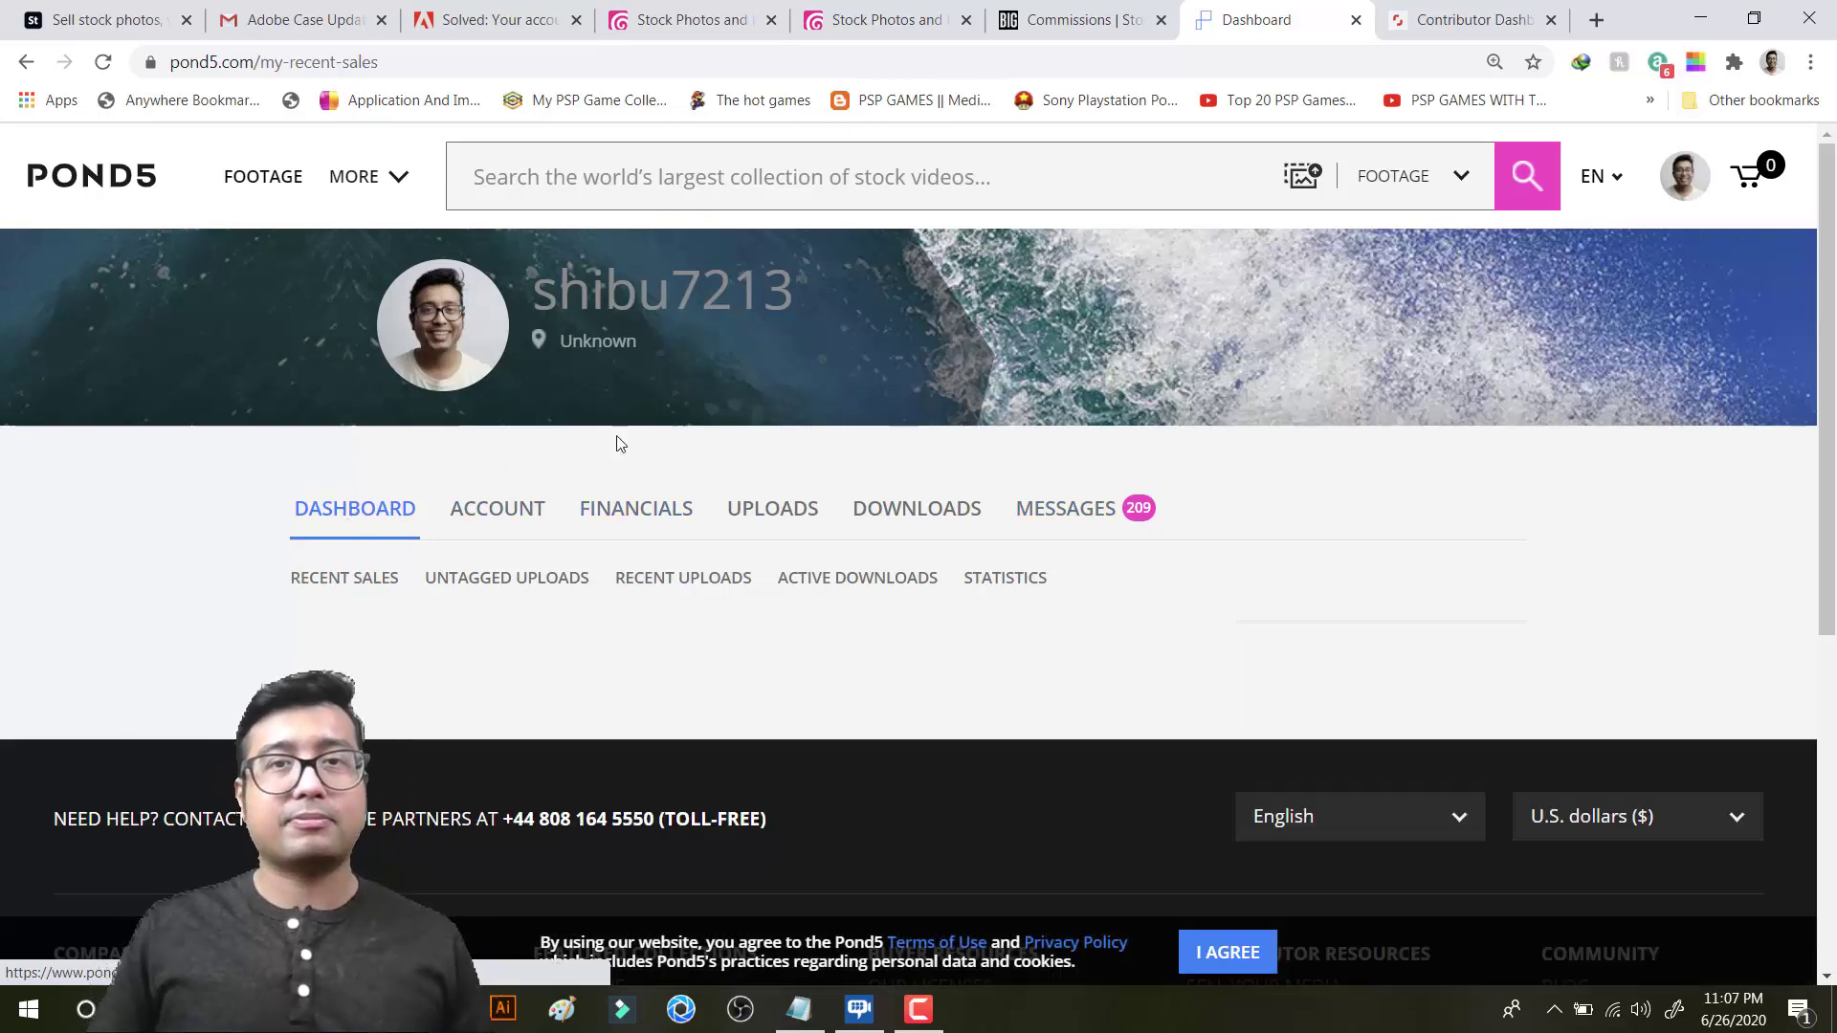
scroll(870, 515, "down", 1)
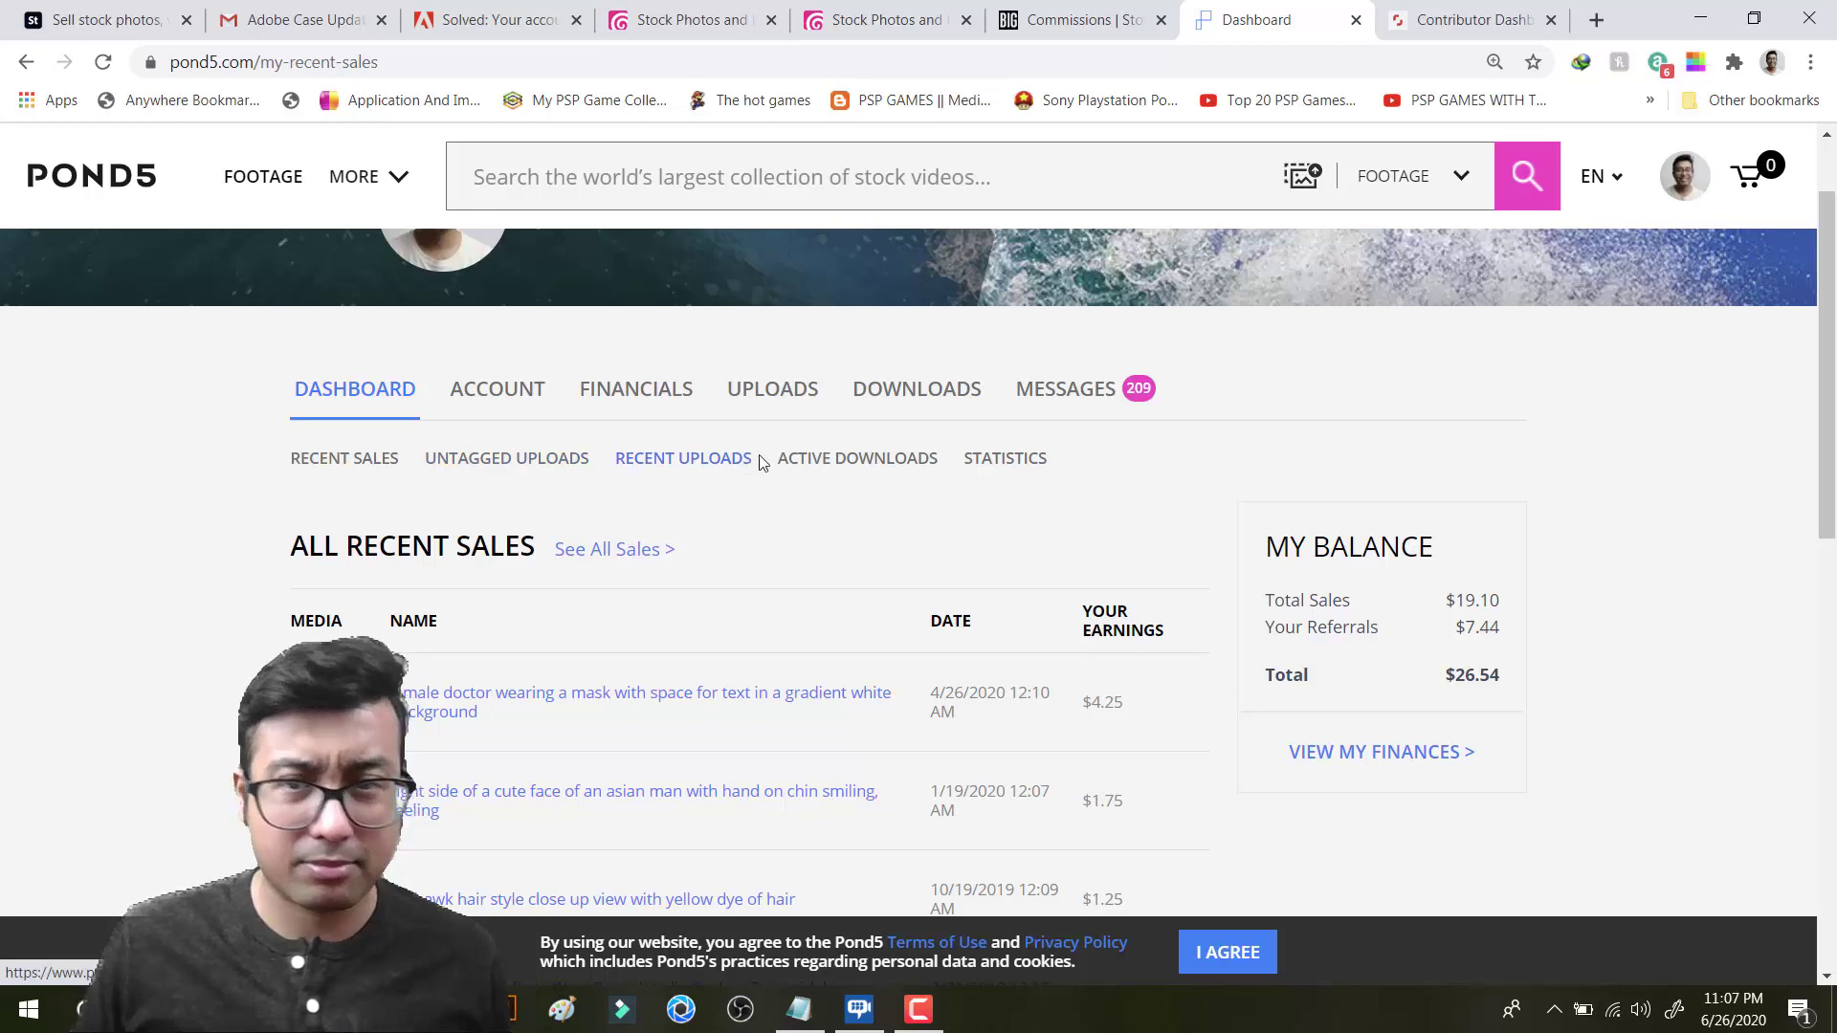
Step: Look at the public artist profile, then go to the Account tab's Contact Info & Payout Preferences
mouse_move(1690, 182)
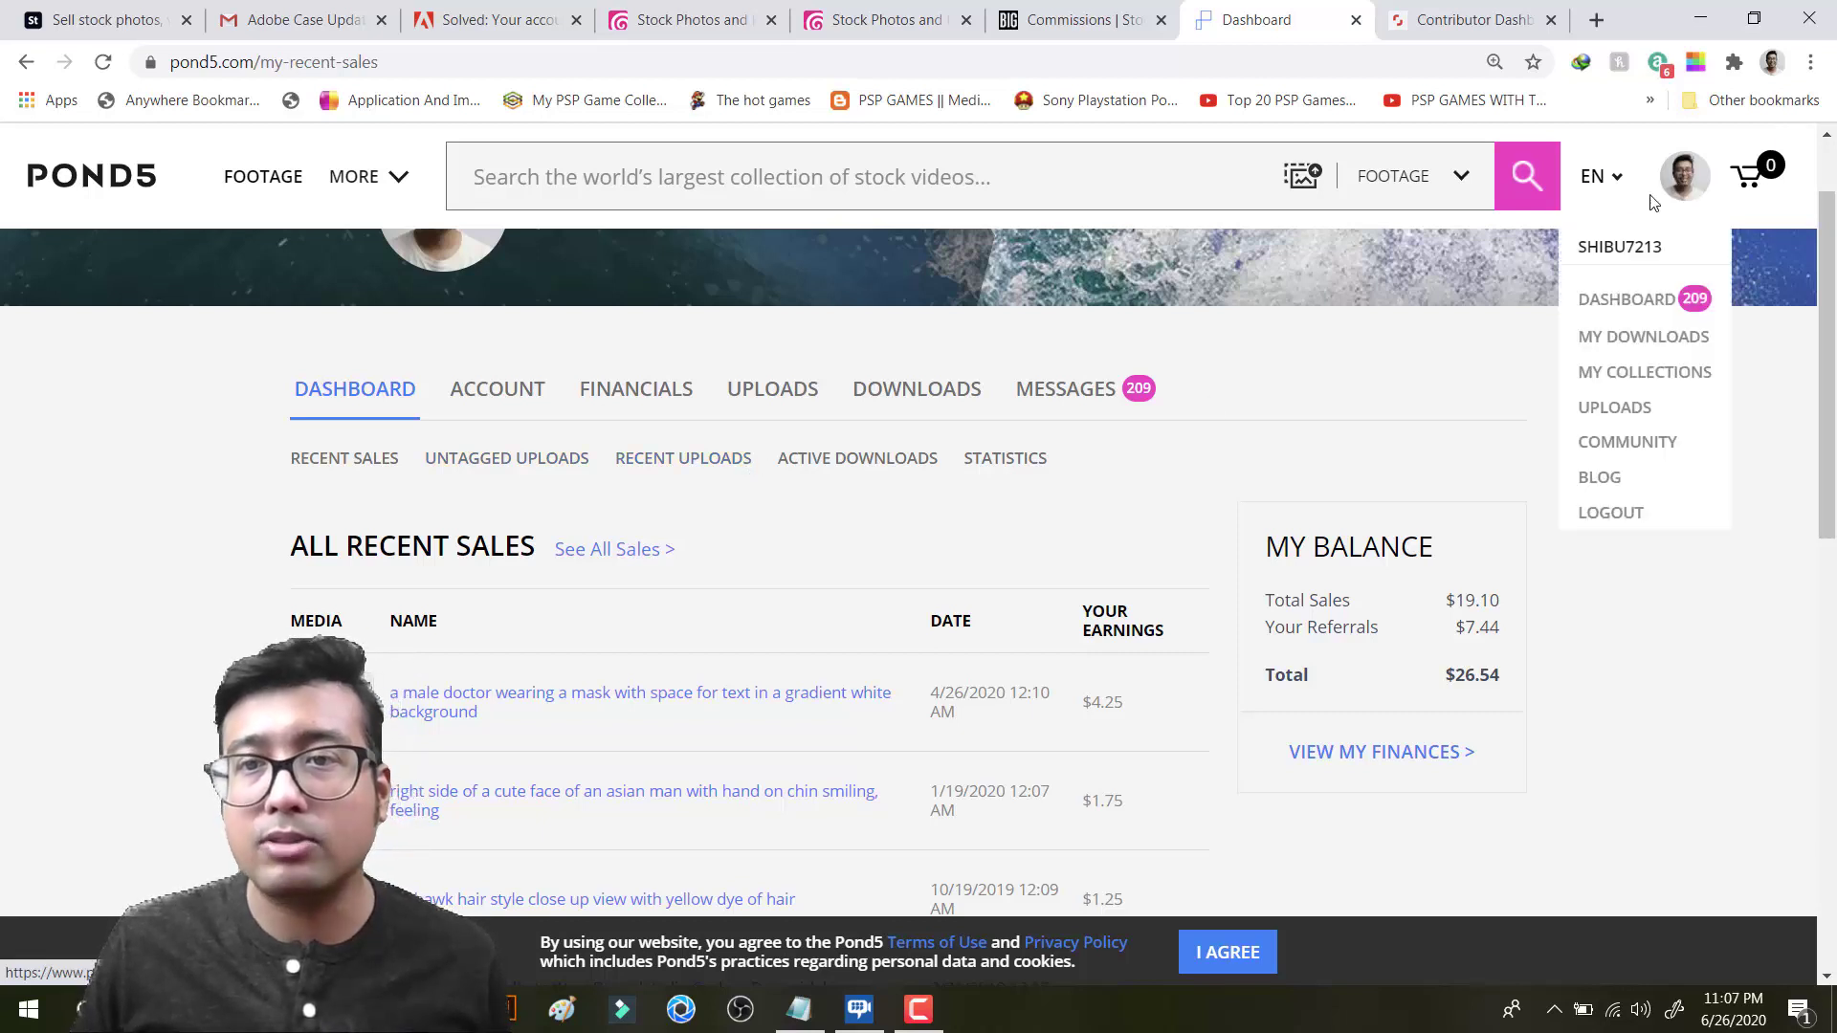
left_click(1636, 249)
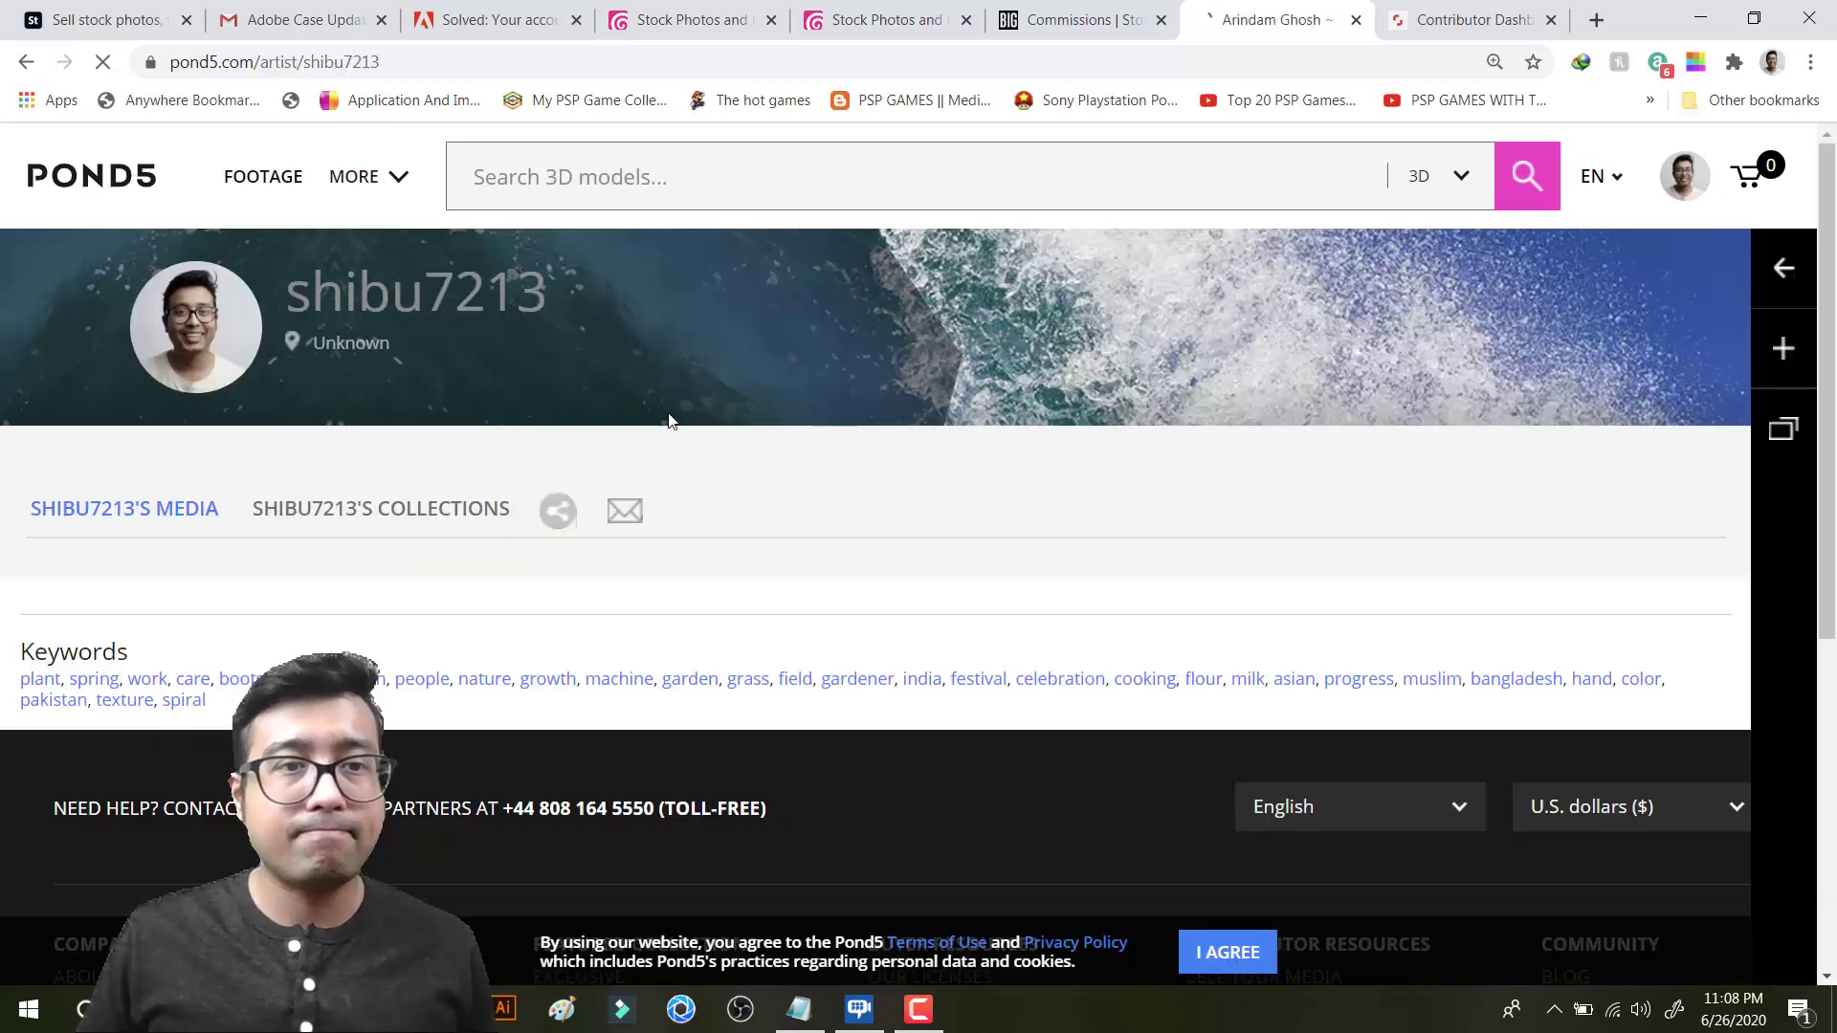
left_click(26, 65)
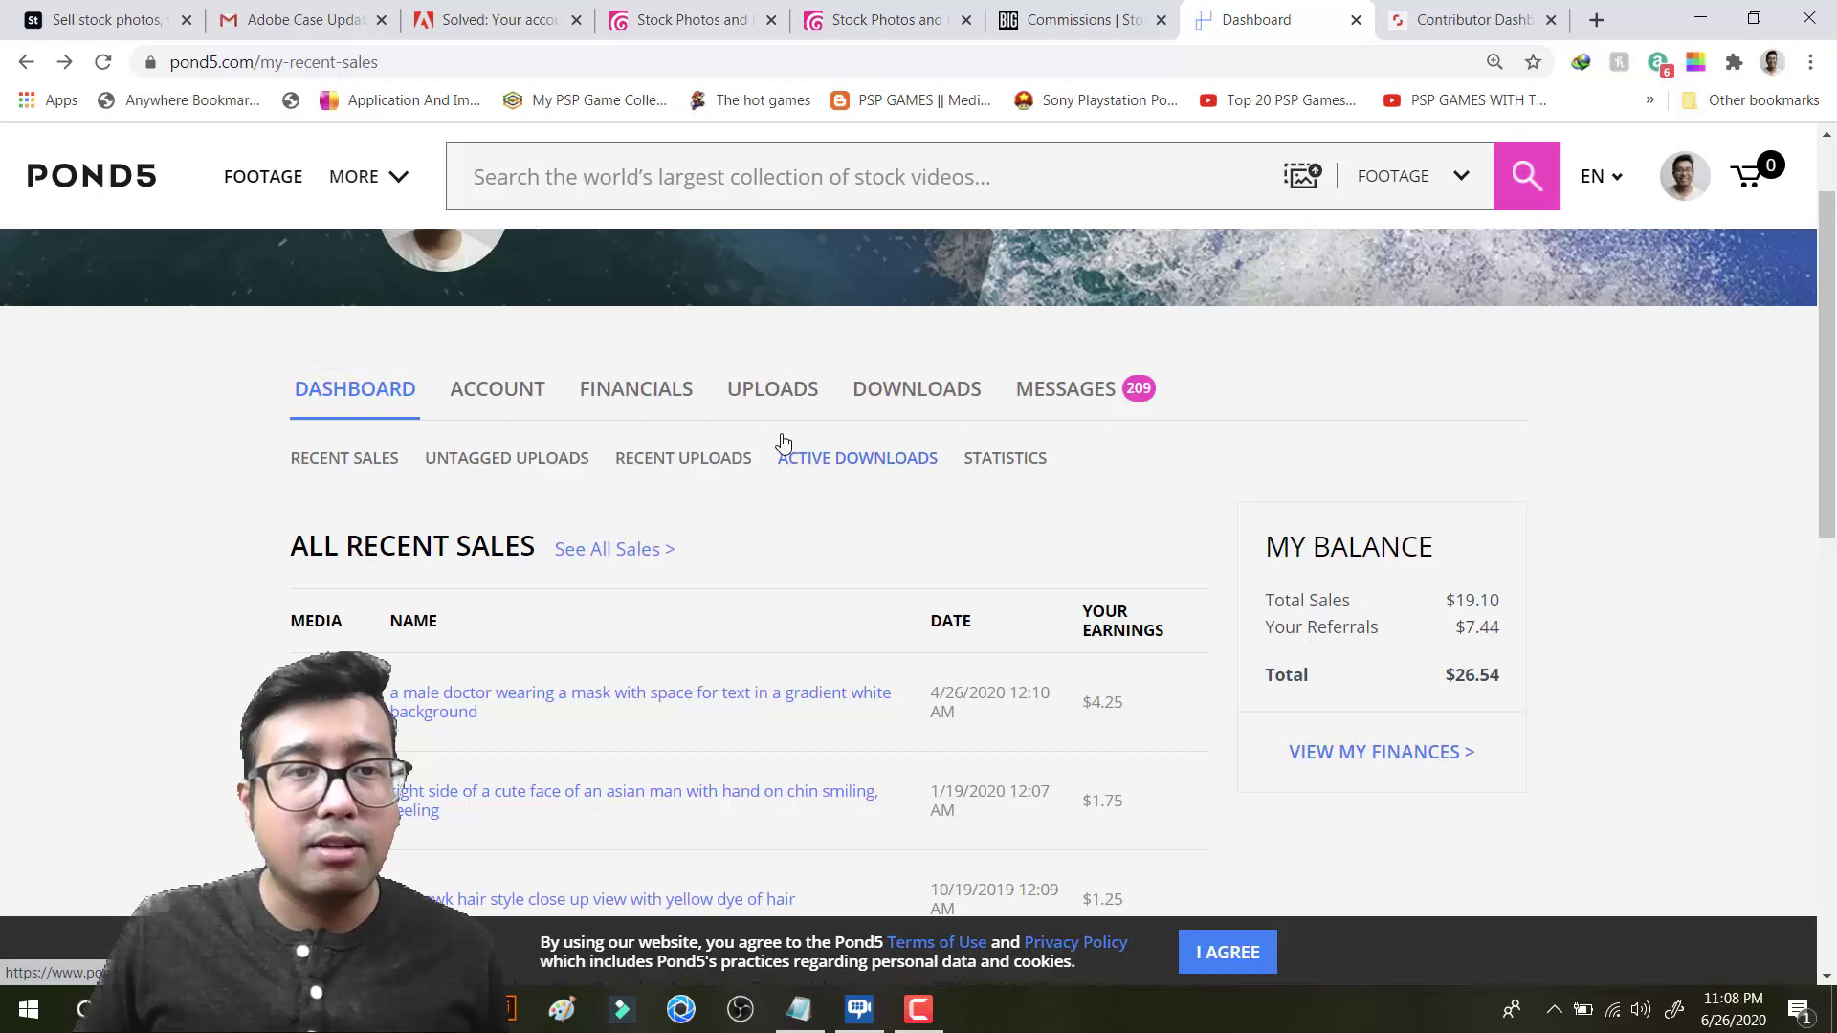
scroll(1321, 555, "down", 2)
scroll(767, 679, "down", 4)
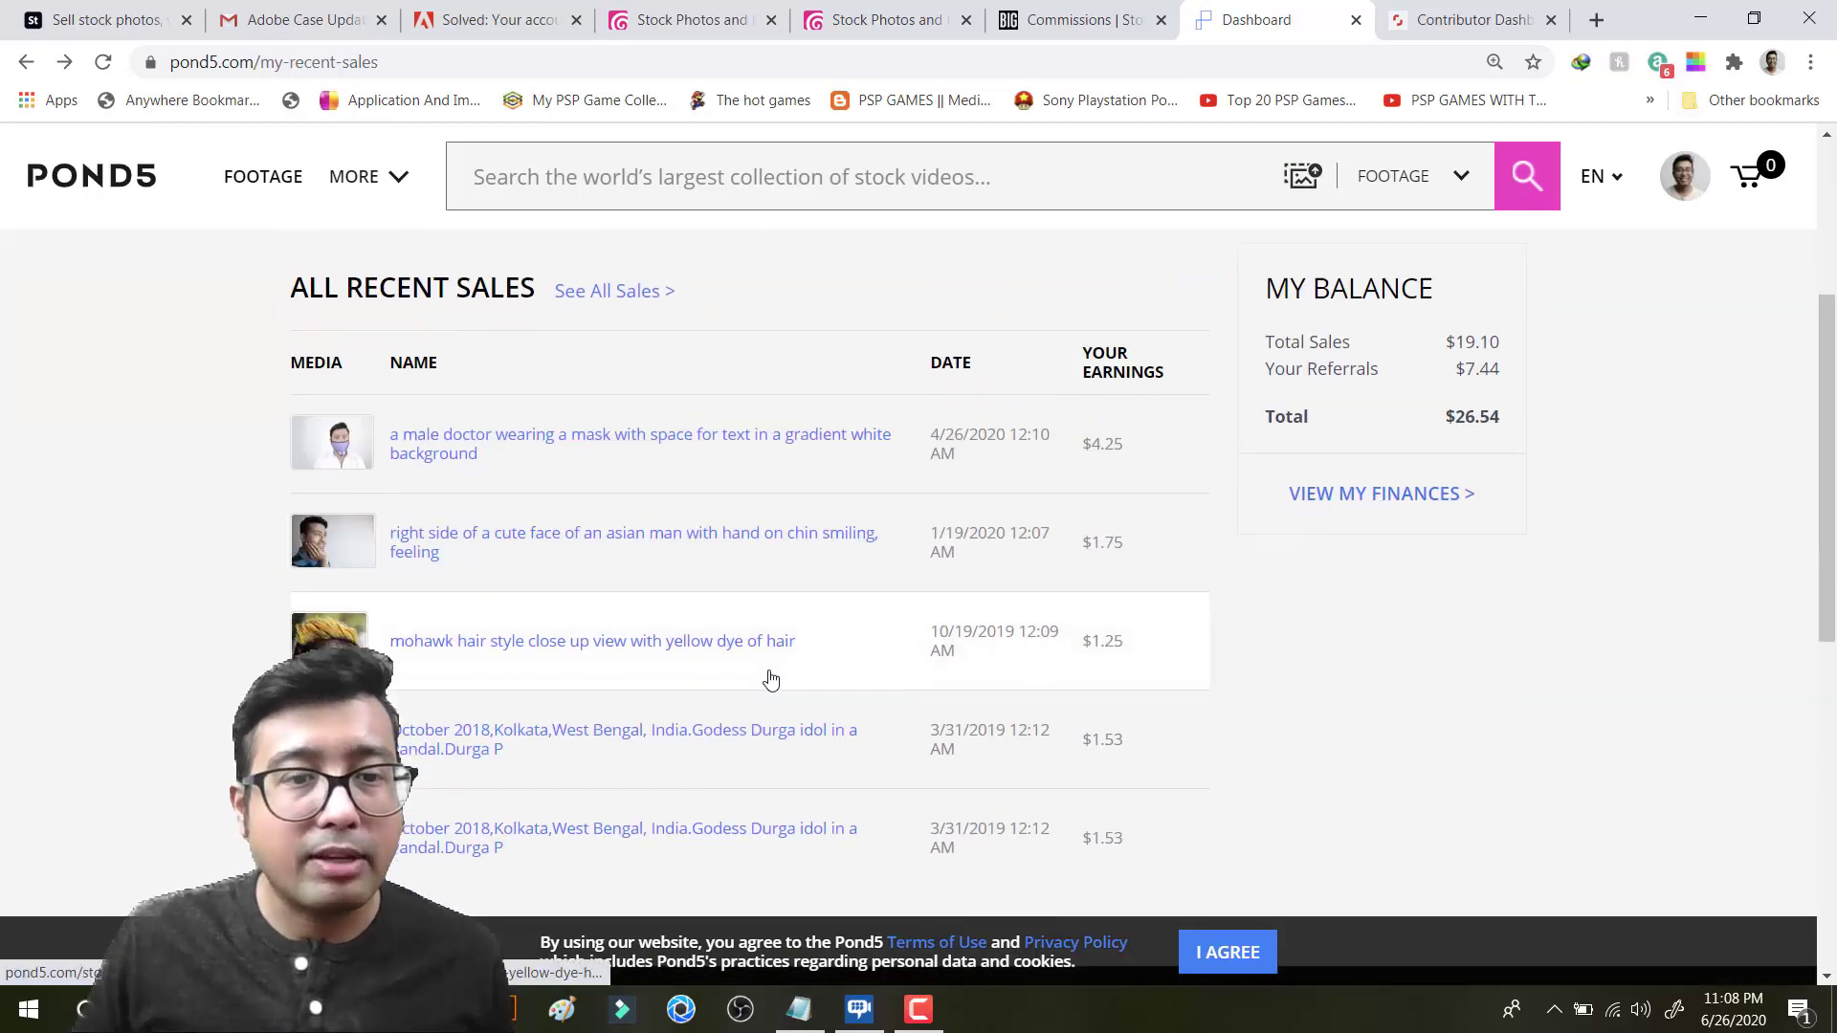
scroll(767, 677, "up", 6)
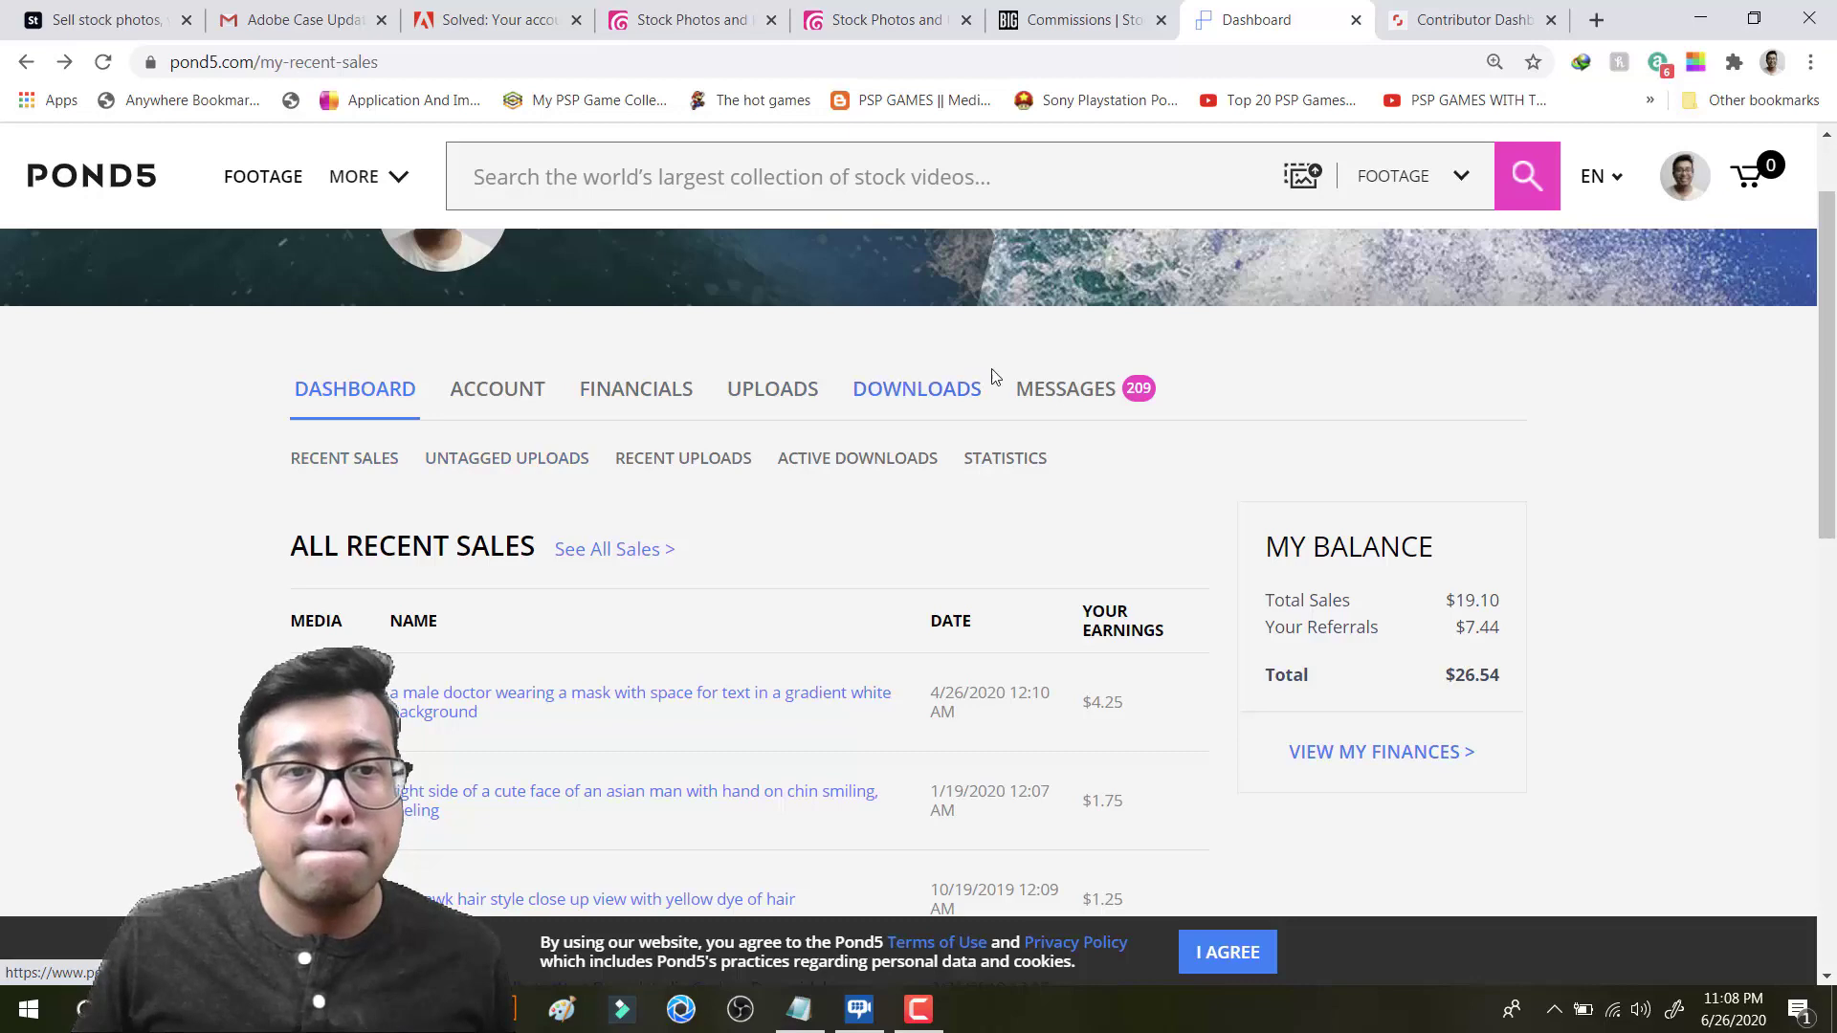
left_click(457, 398)
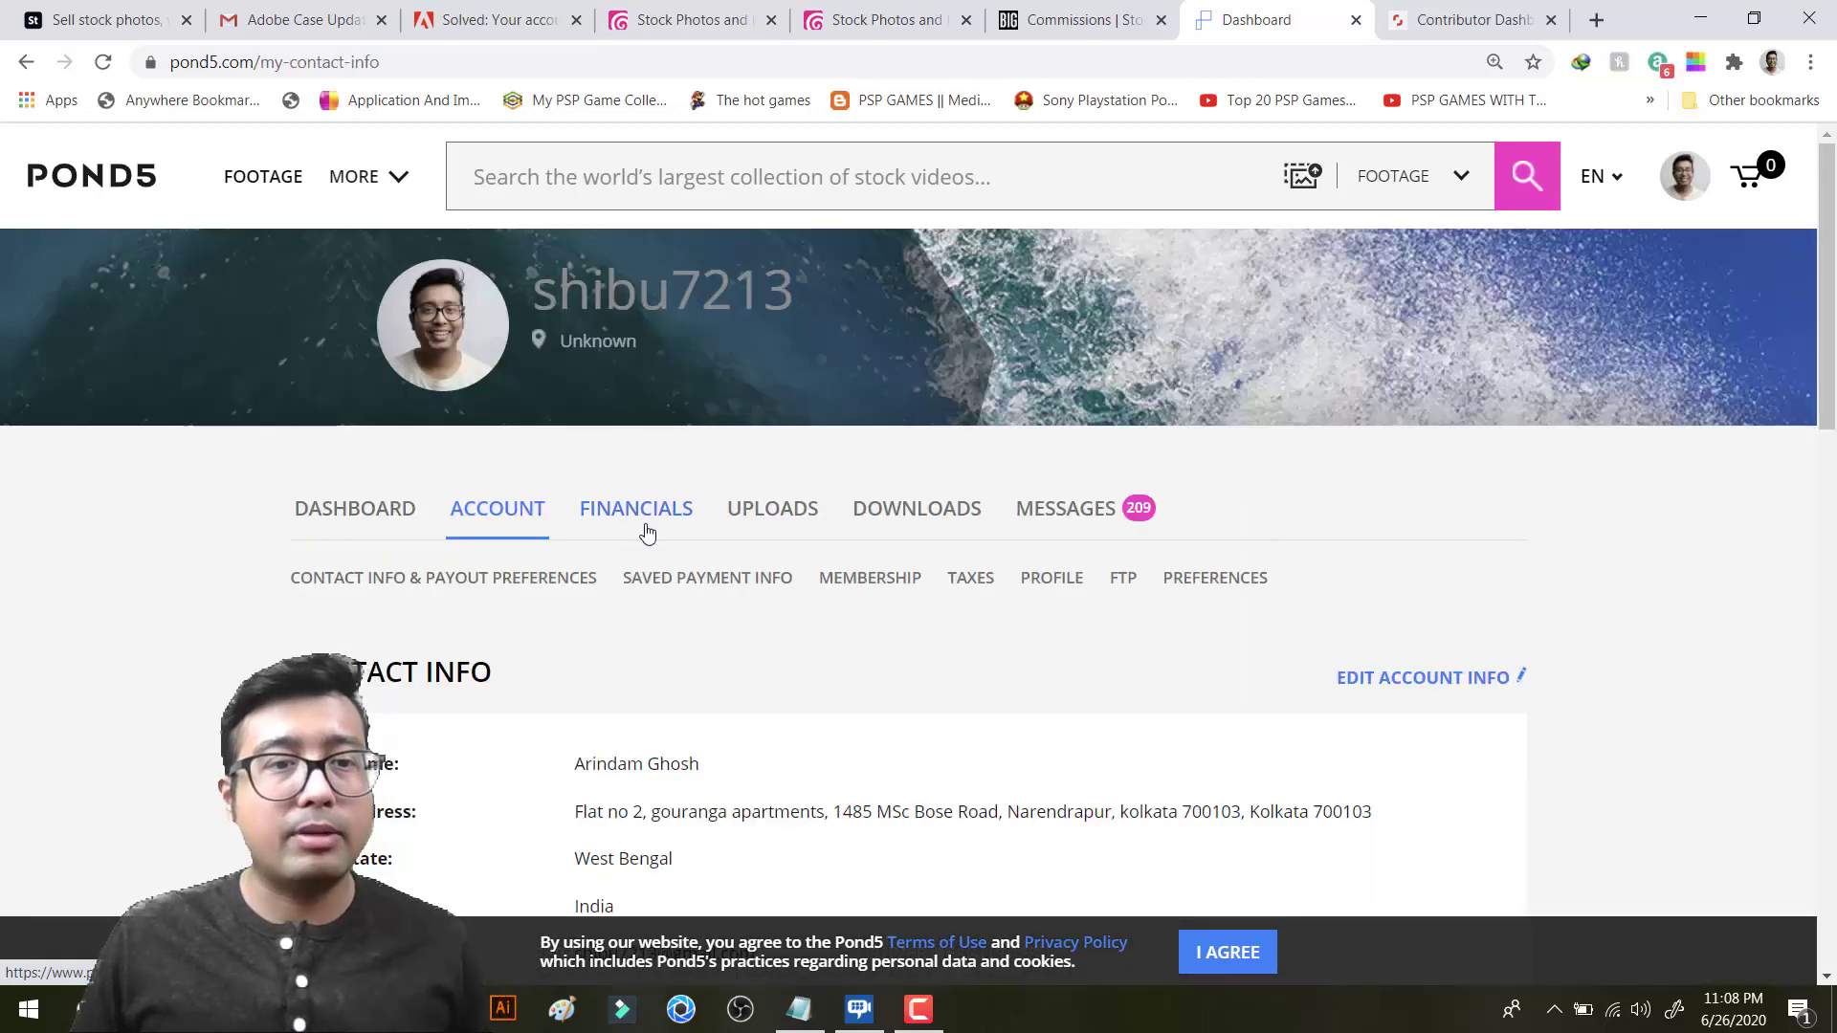
Step: Request to edit the account info under Payout Preferences and acknowledge the verification-email notice
scroll(643, 530, "down", 5)
scroll(669, 521, "down", 2)
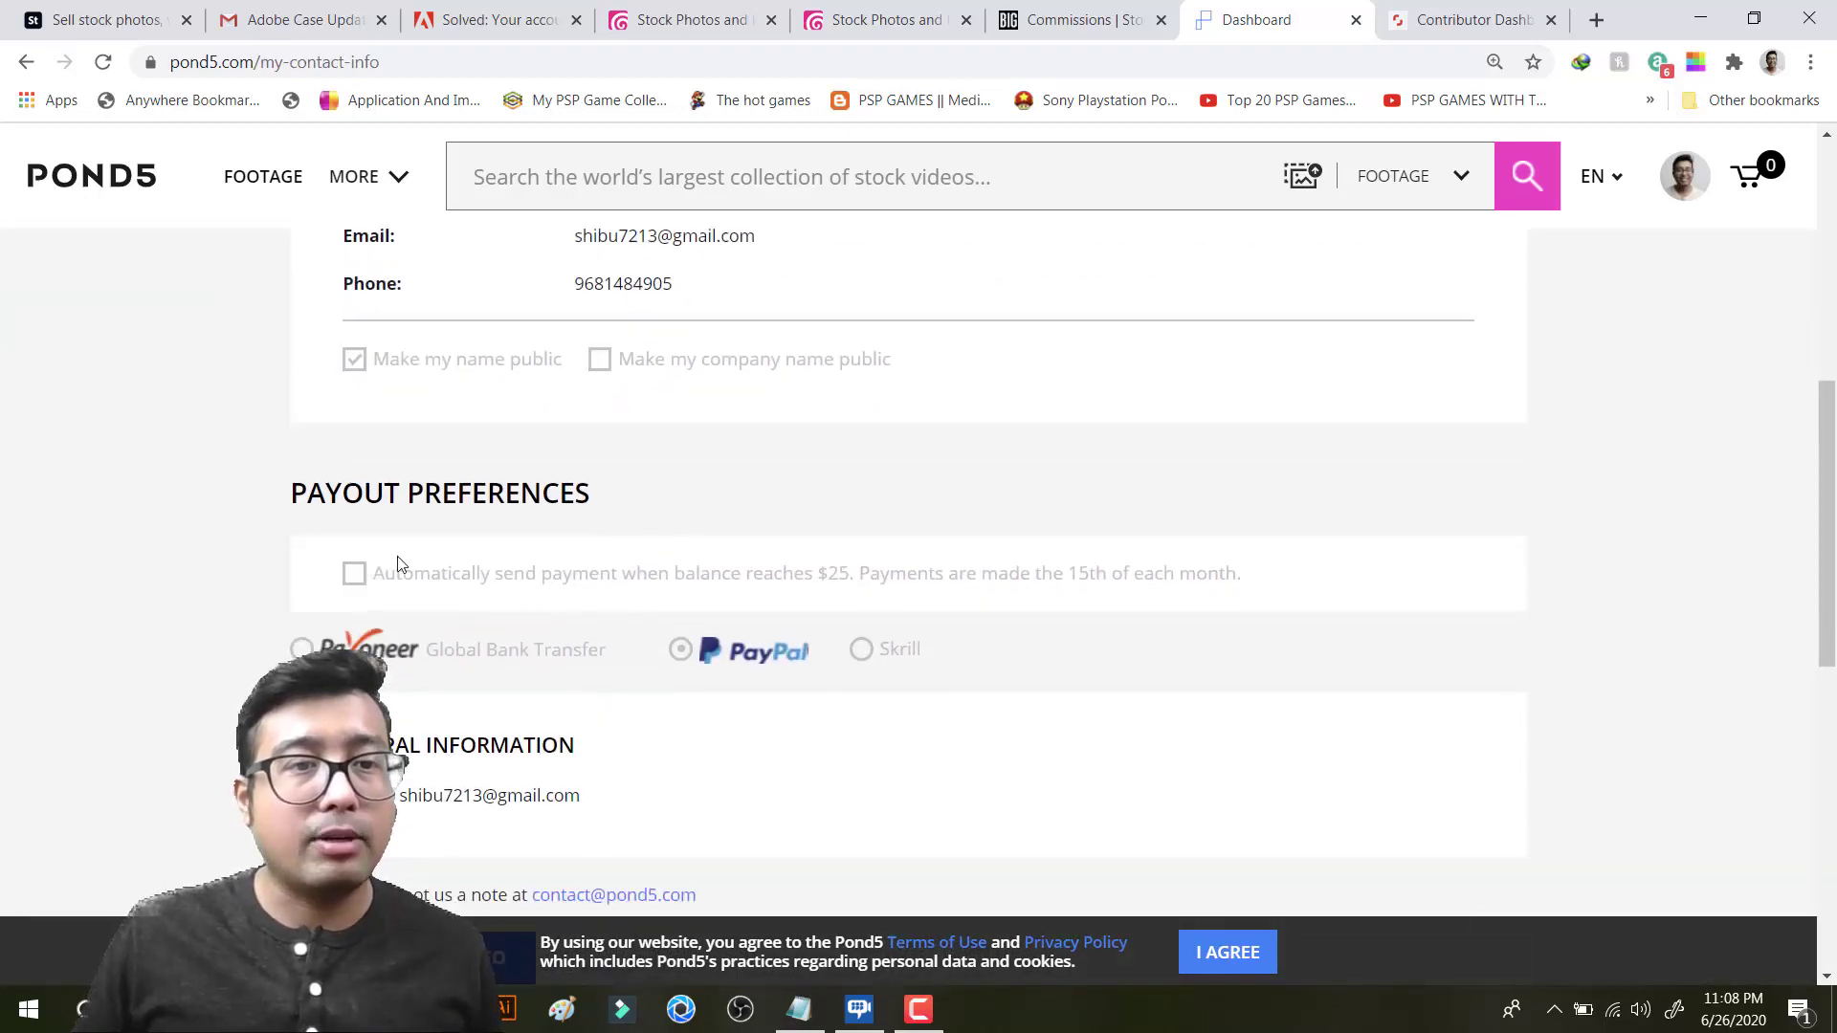
scroll(616, 543, "down", 2)
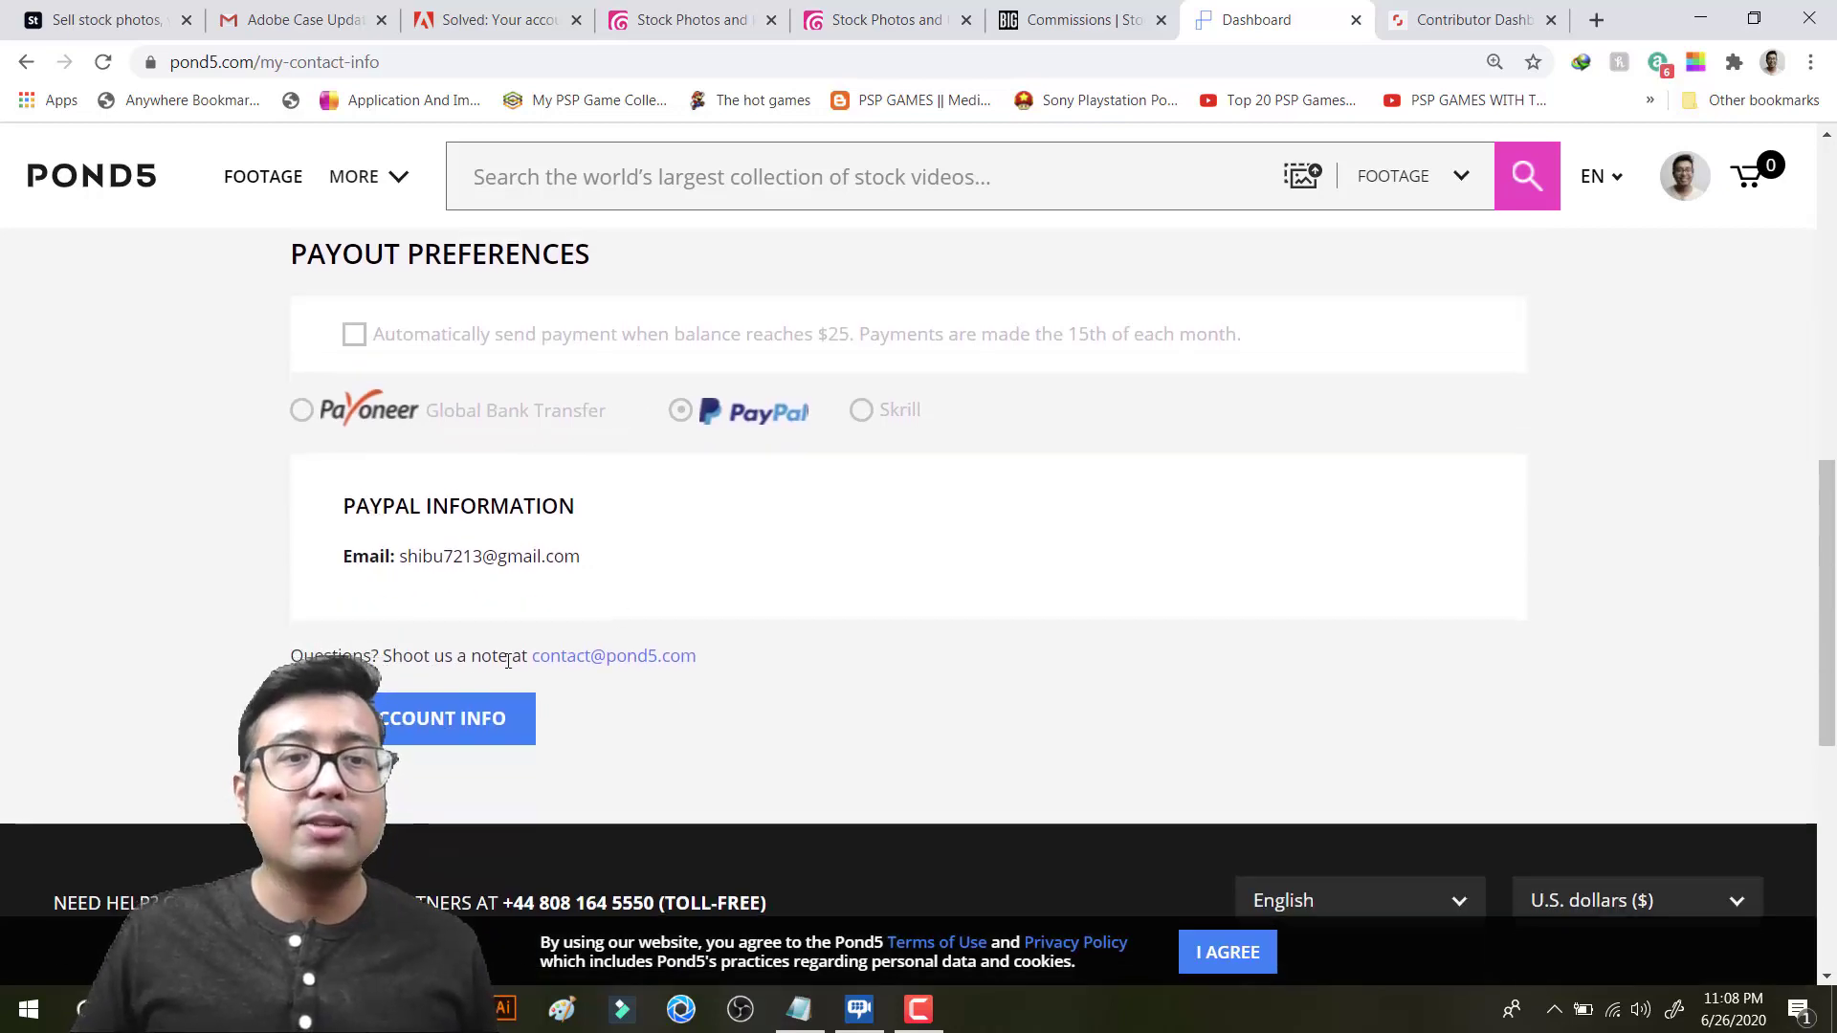
left_click(413, 731)
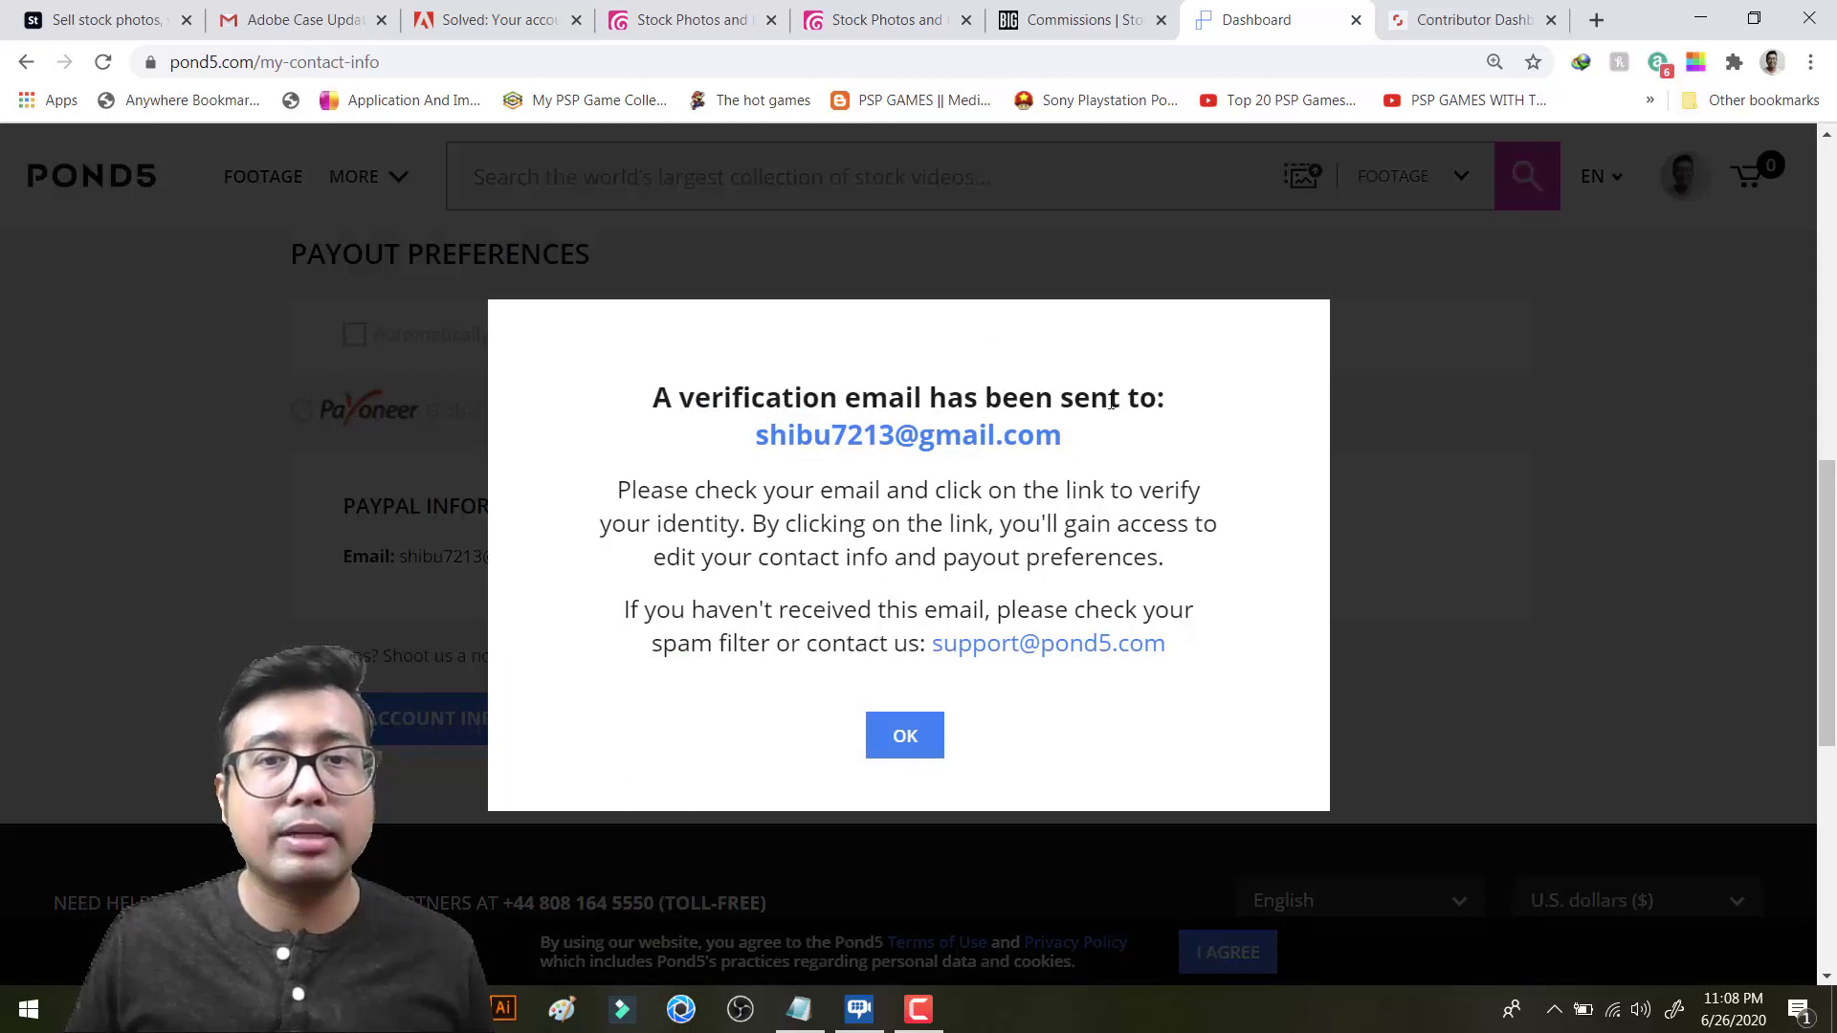
left_click(920, 747)
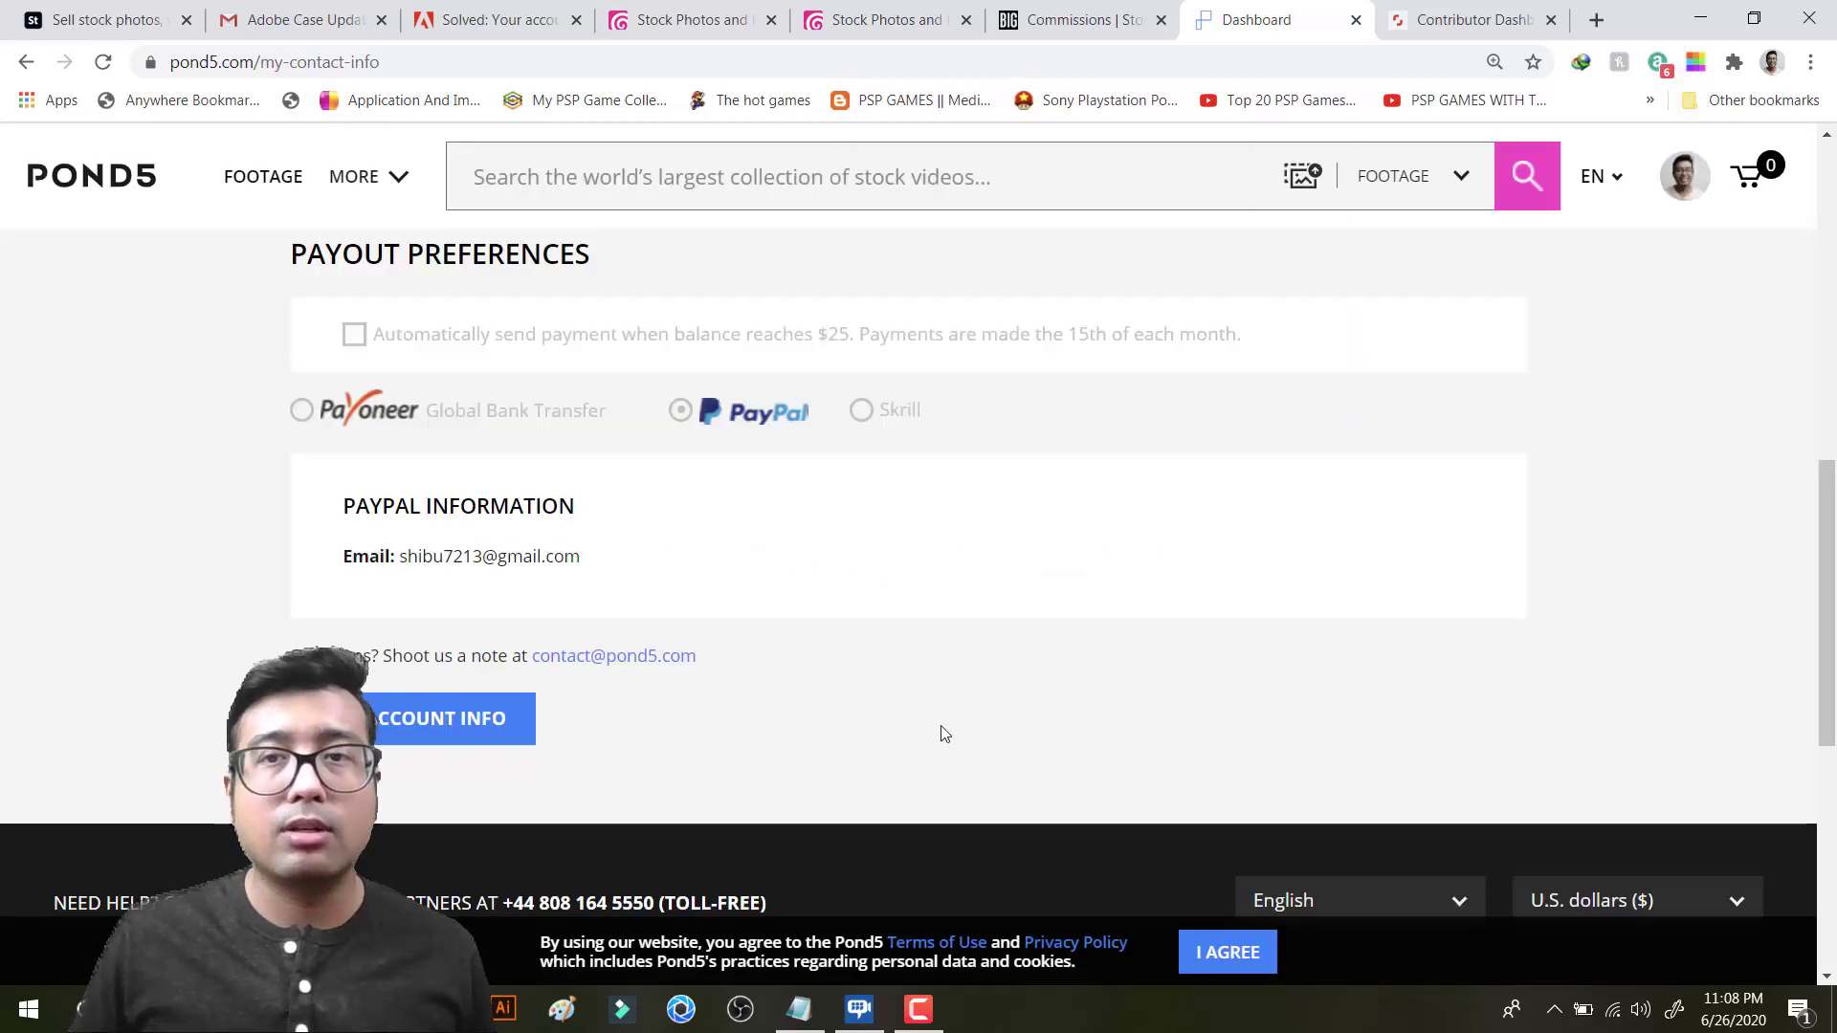
Step: In the Gmail inbox, check the Updates and Promotions categories and reload the mailbox
left_click(292, 10)
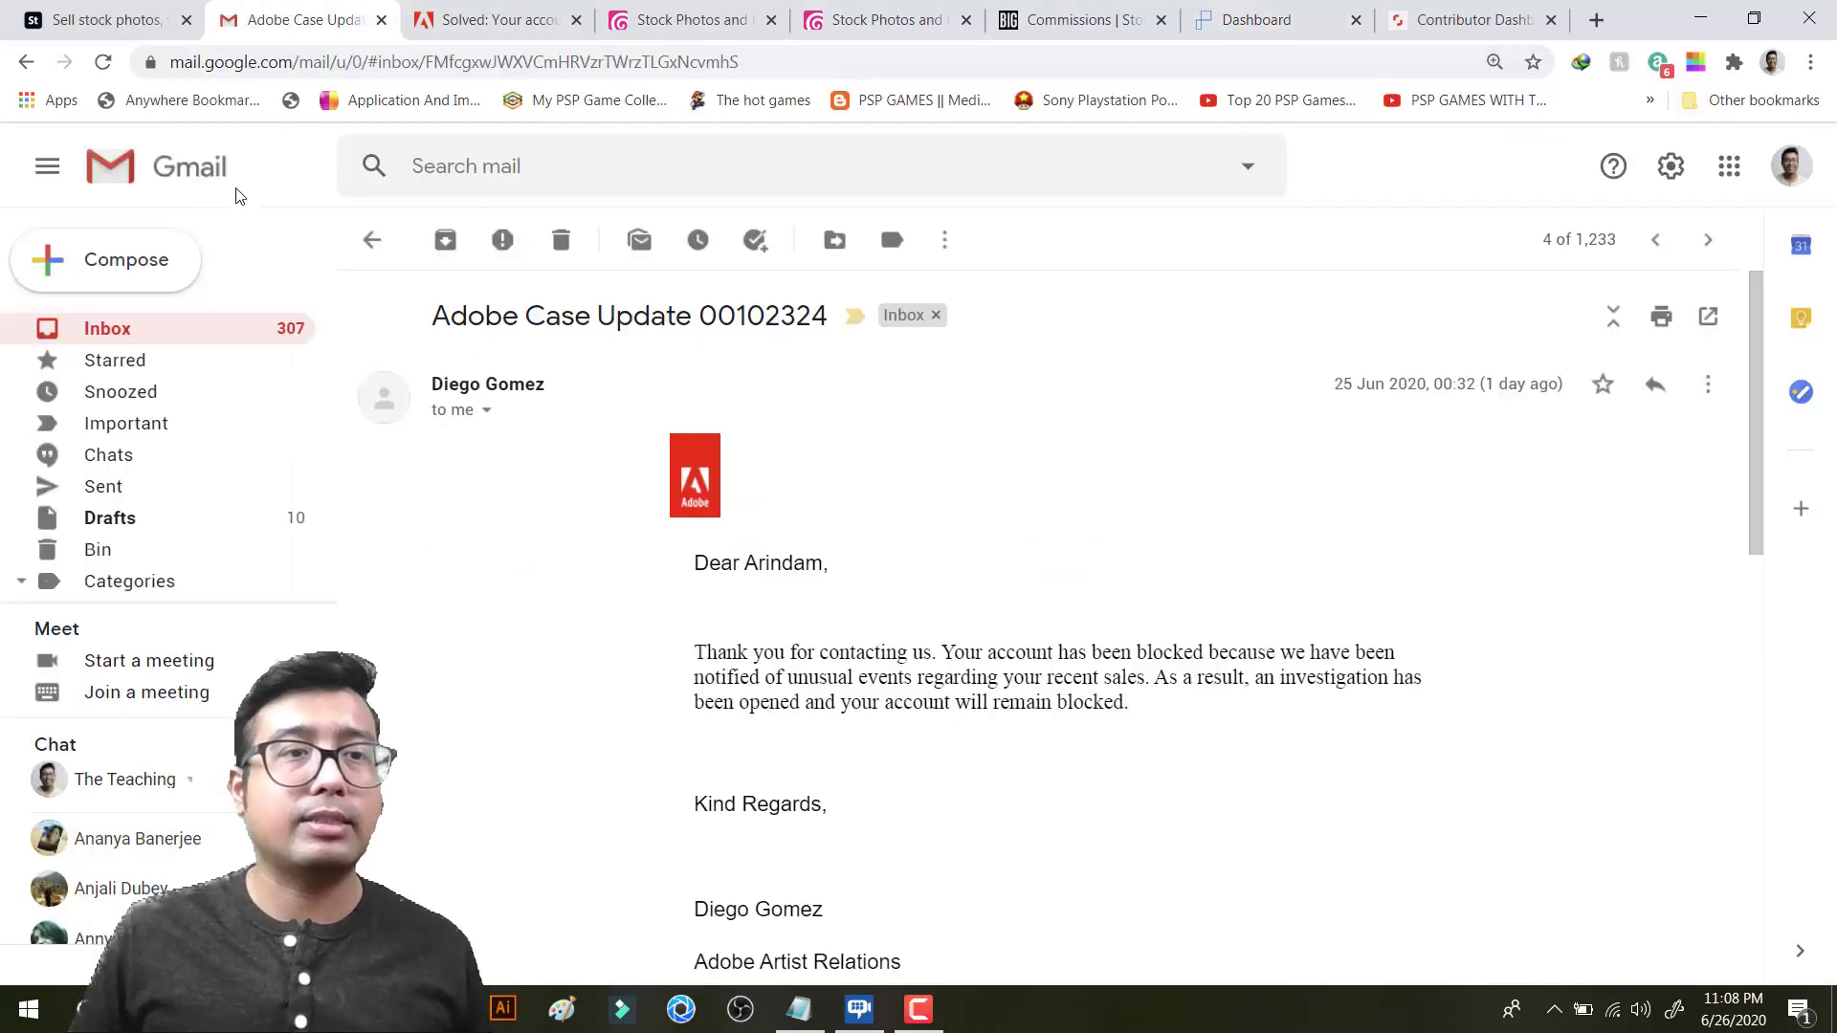
left_click(107, 335)
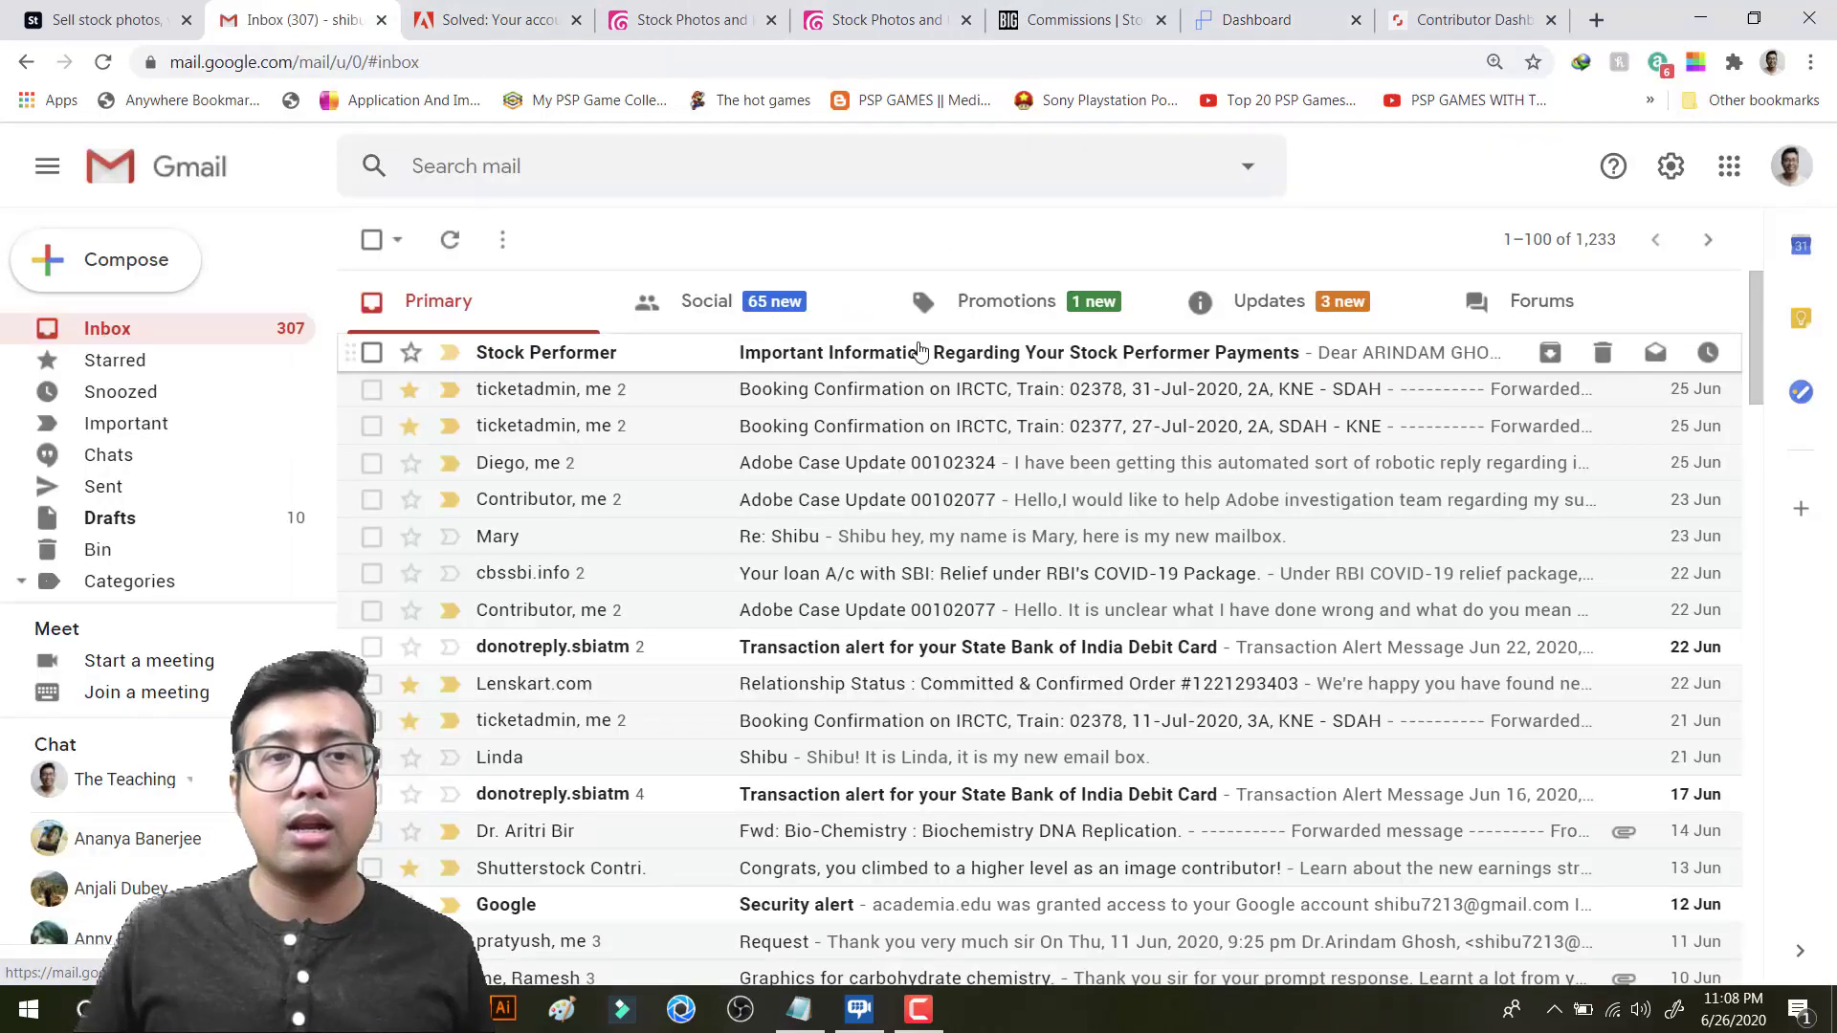
left_click(1333, 326)
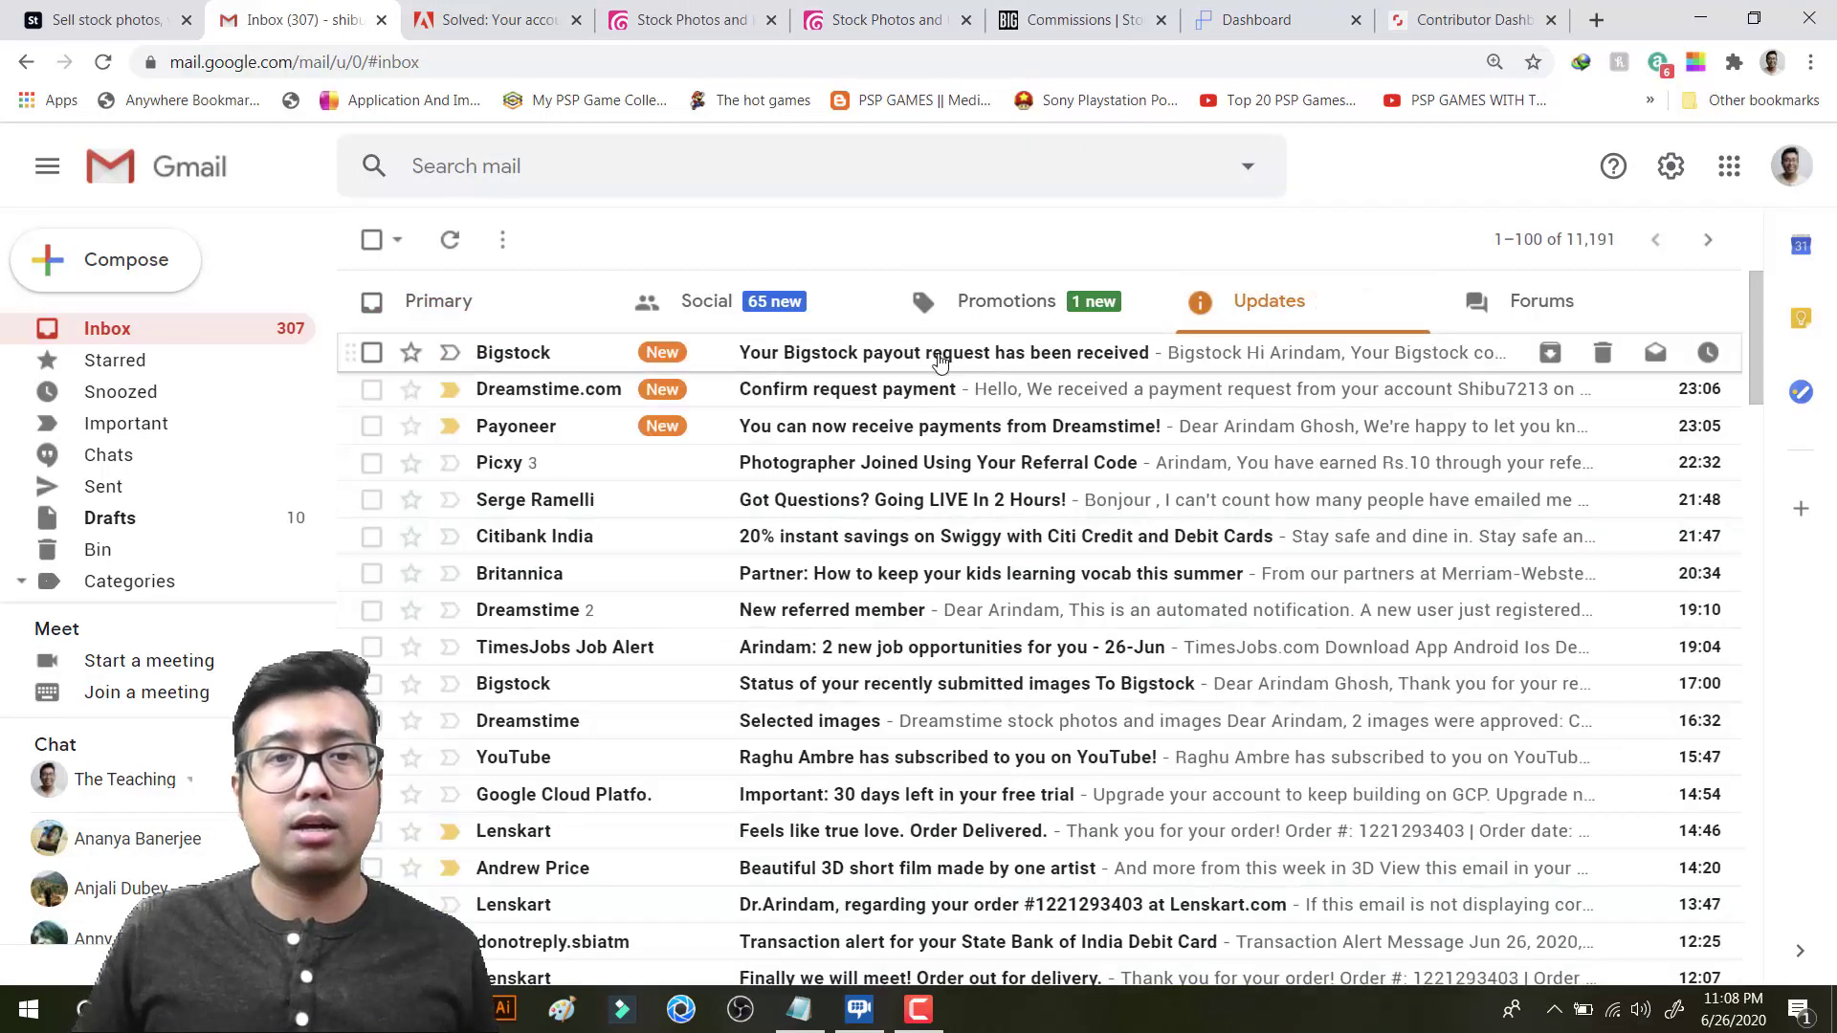
left_click(988, 299)
left_click(1307, 303)
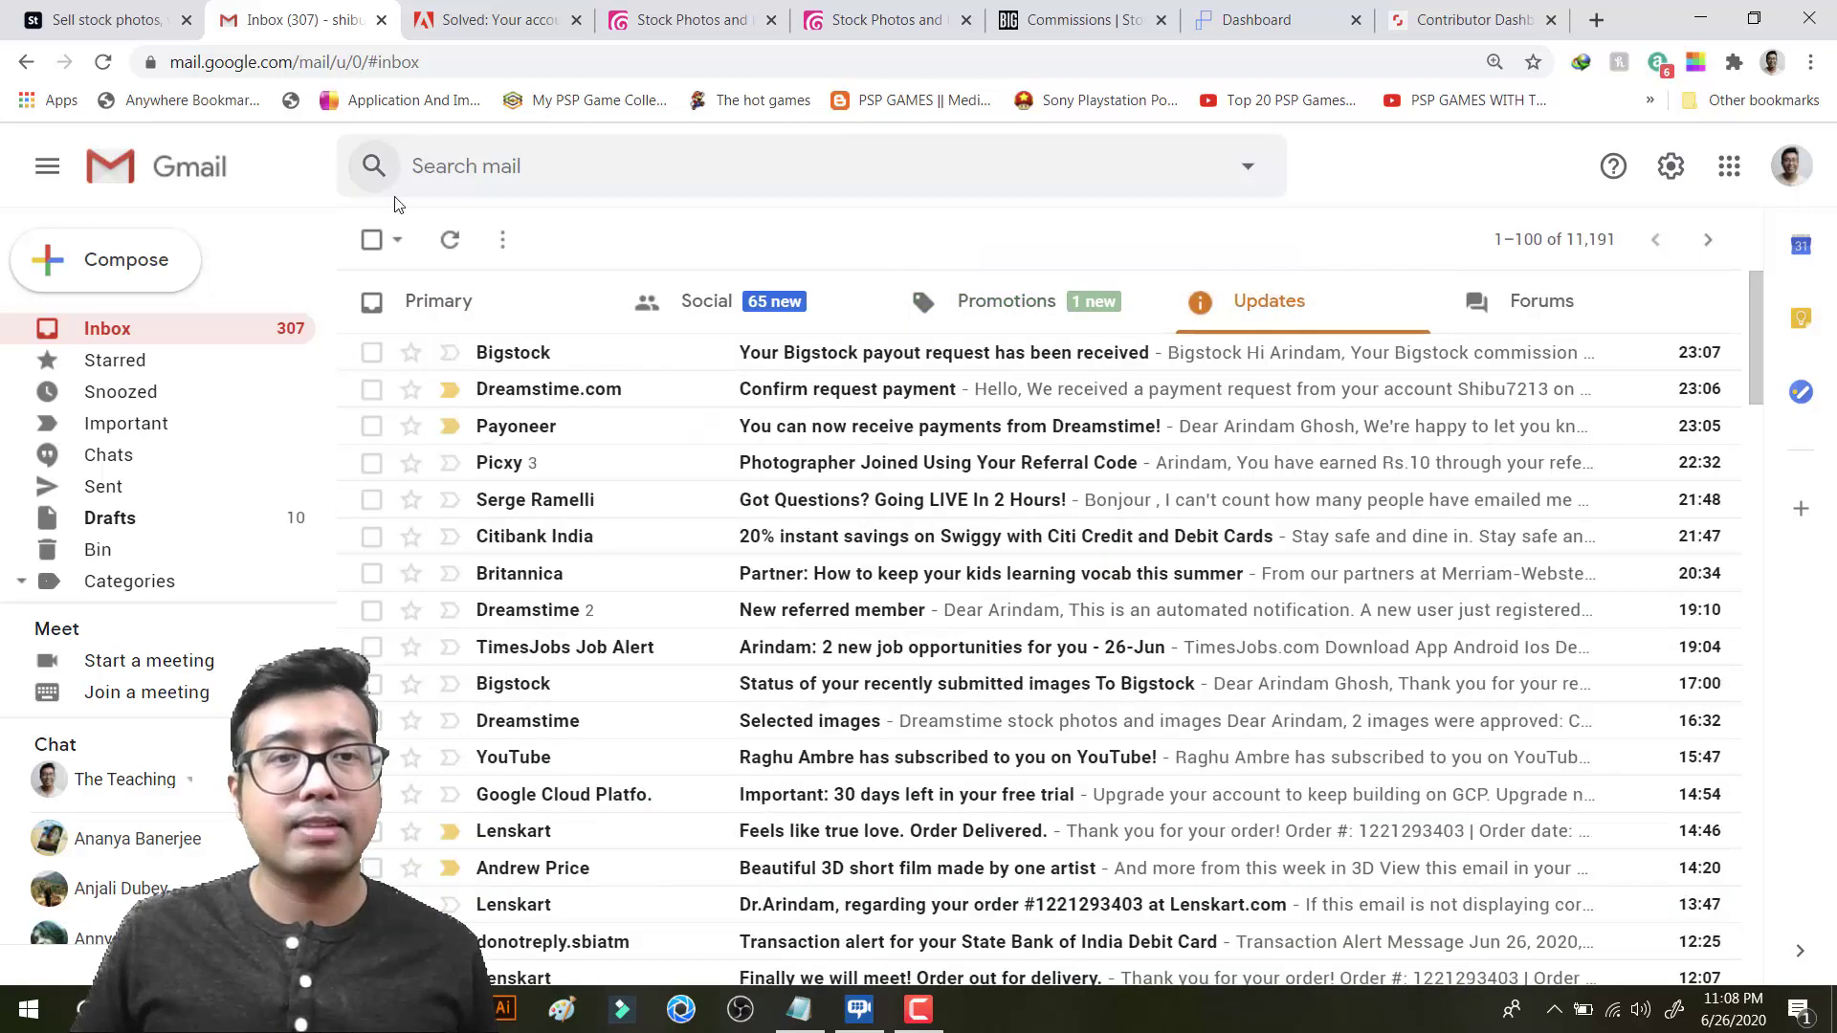
left_click(103, 62)
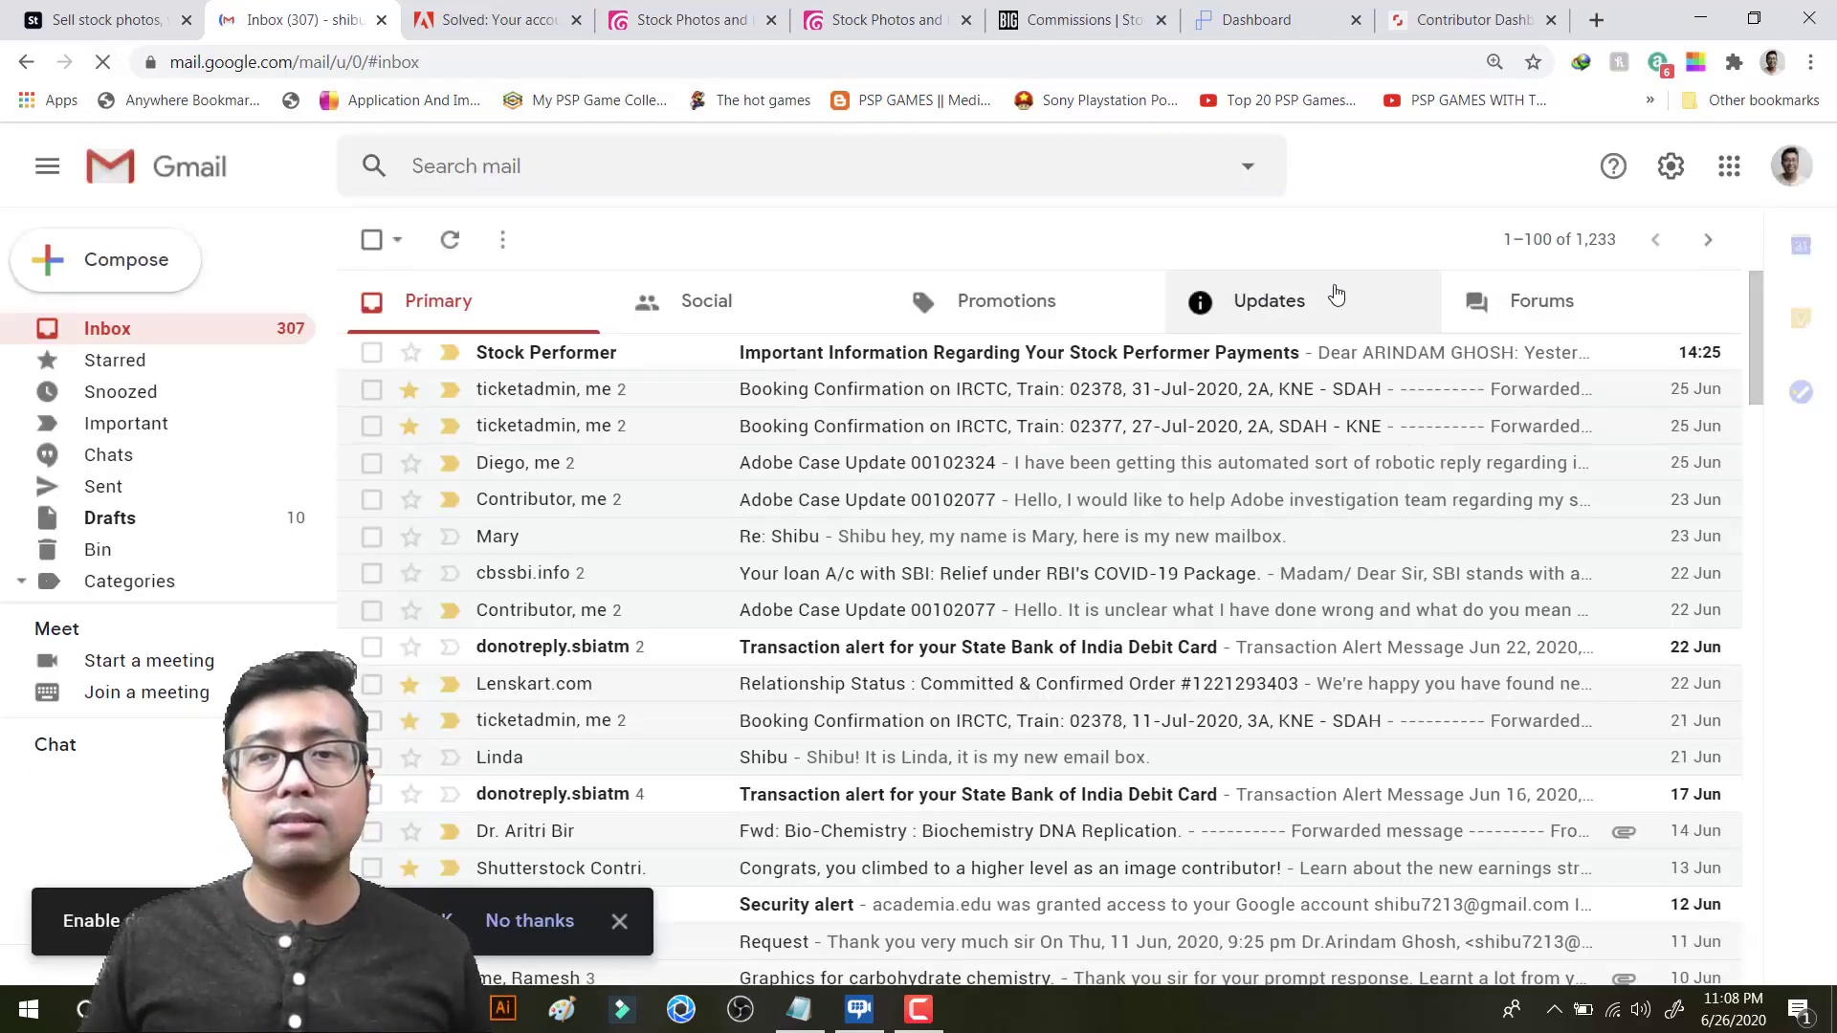
Step: Cycle through the Social, Promotions, Updates, Forums and Primary categories looking for the Pond5 email
left_click(805, 304)
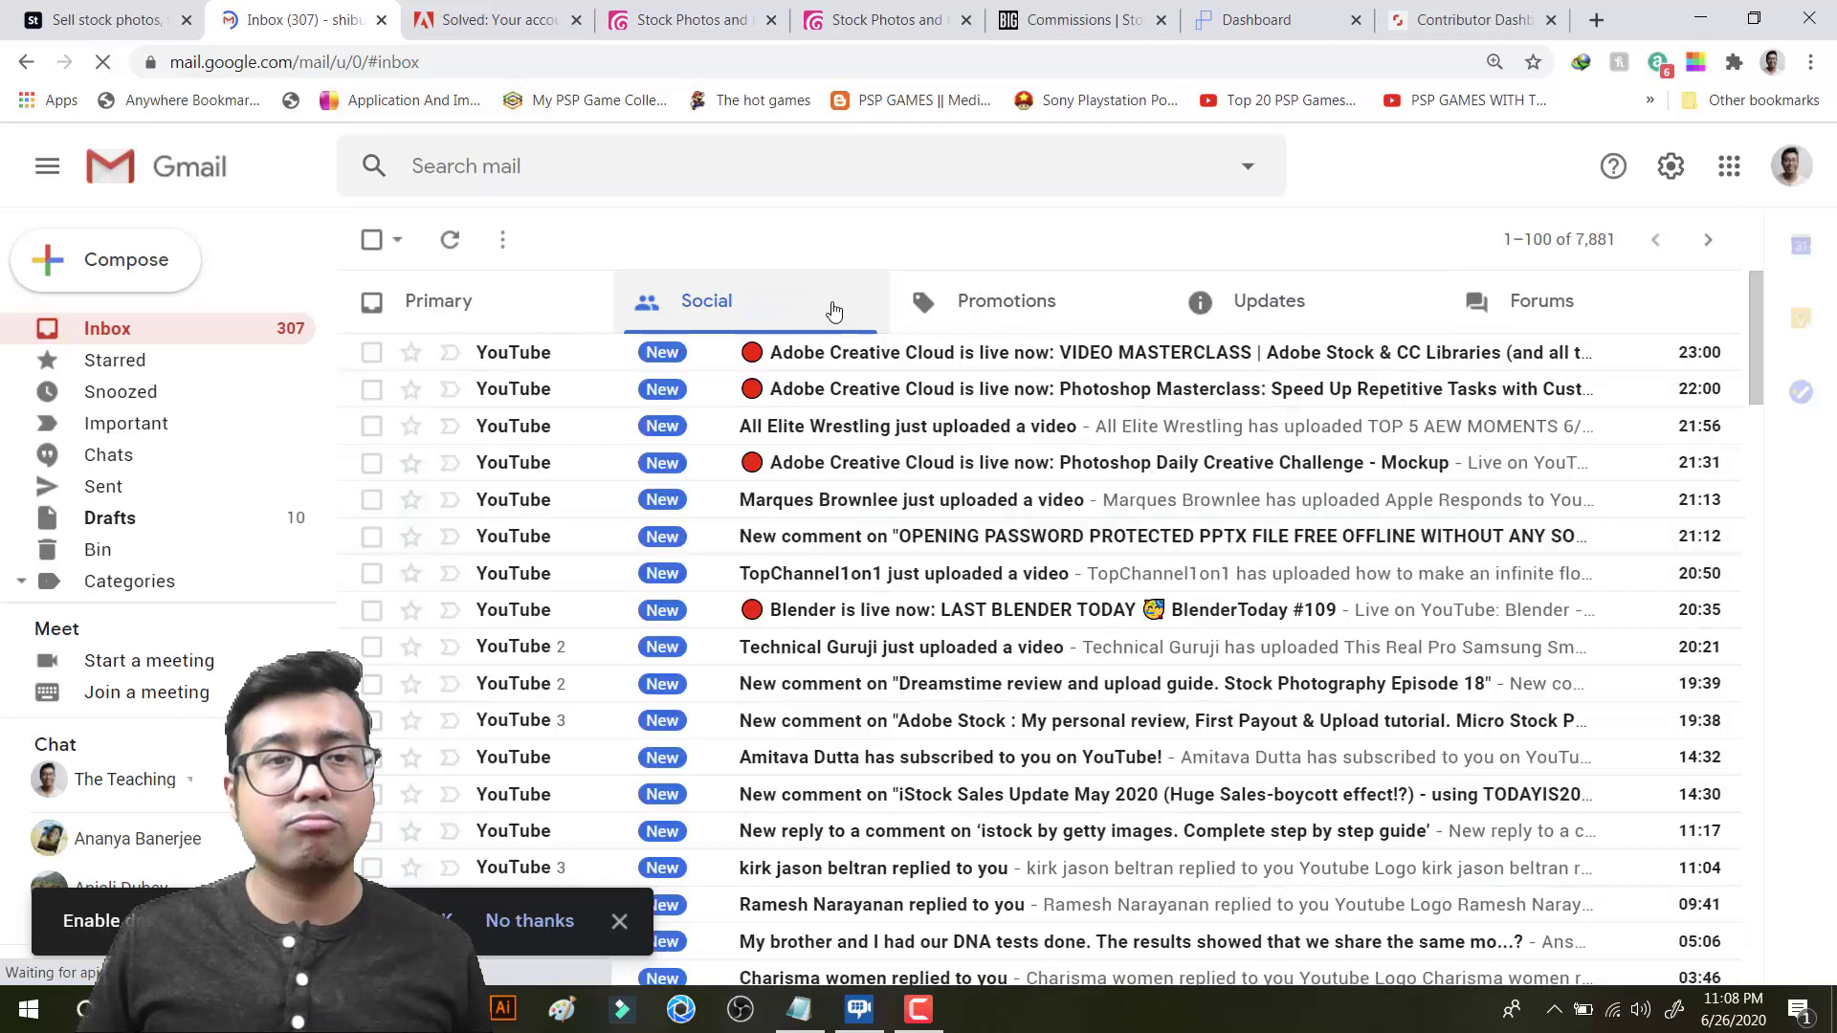
left_click(1081, 307)
left_click(1254, 303)
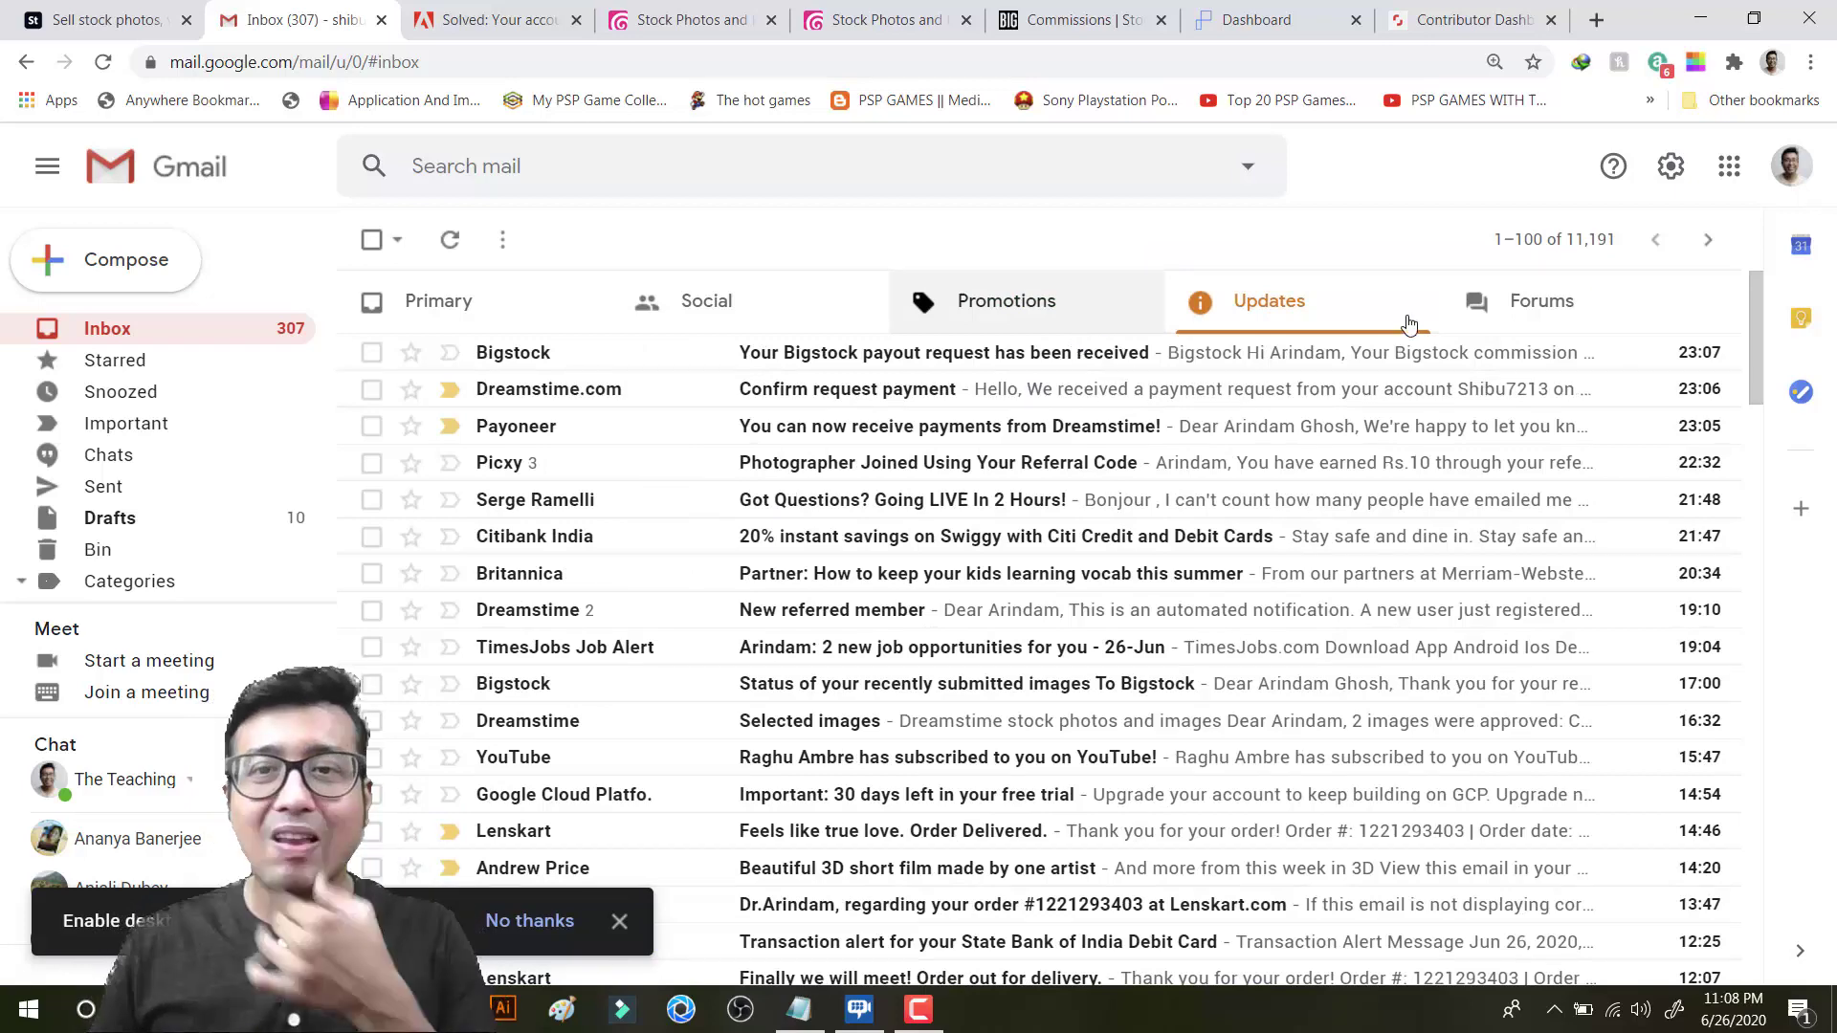
left_click(1521, 303)
left_click(1306, 319)
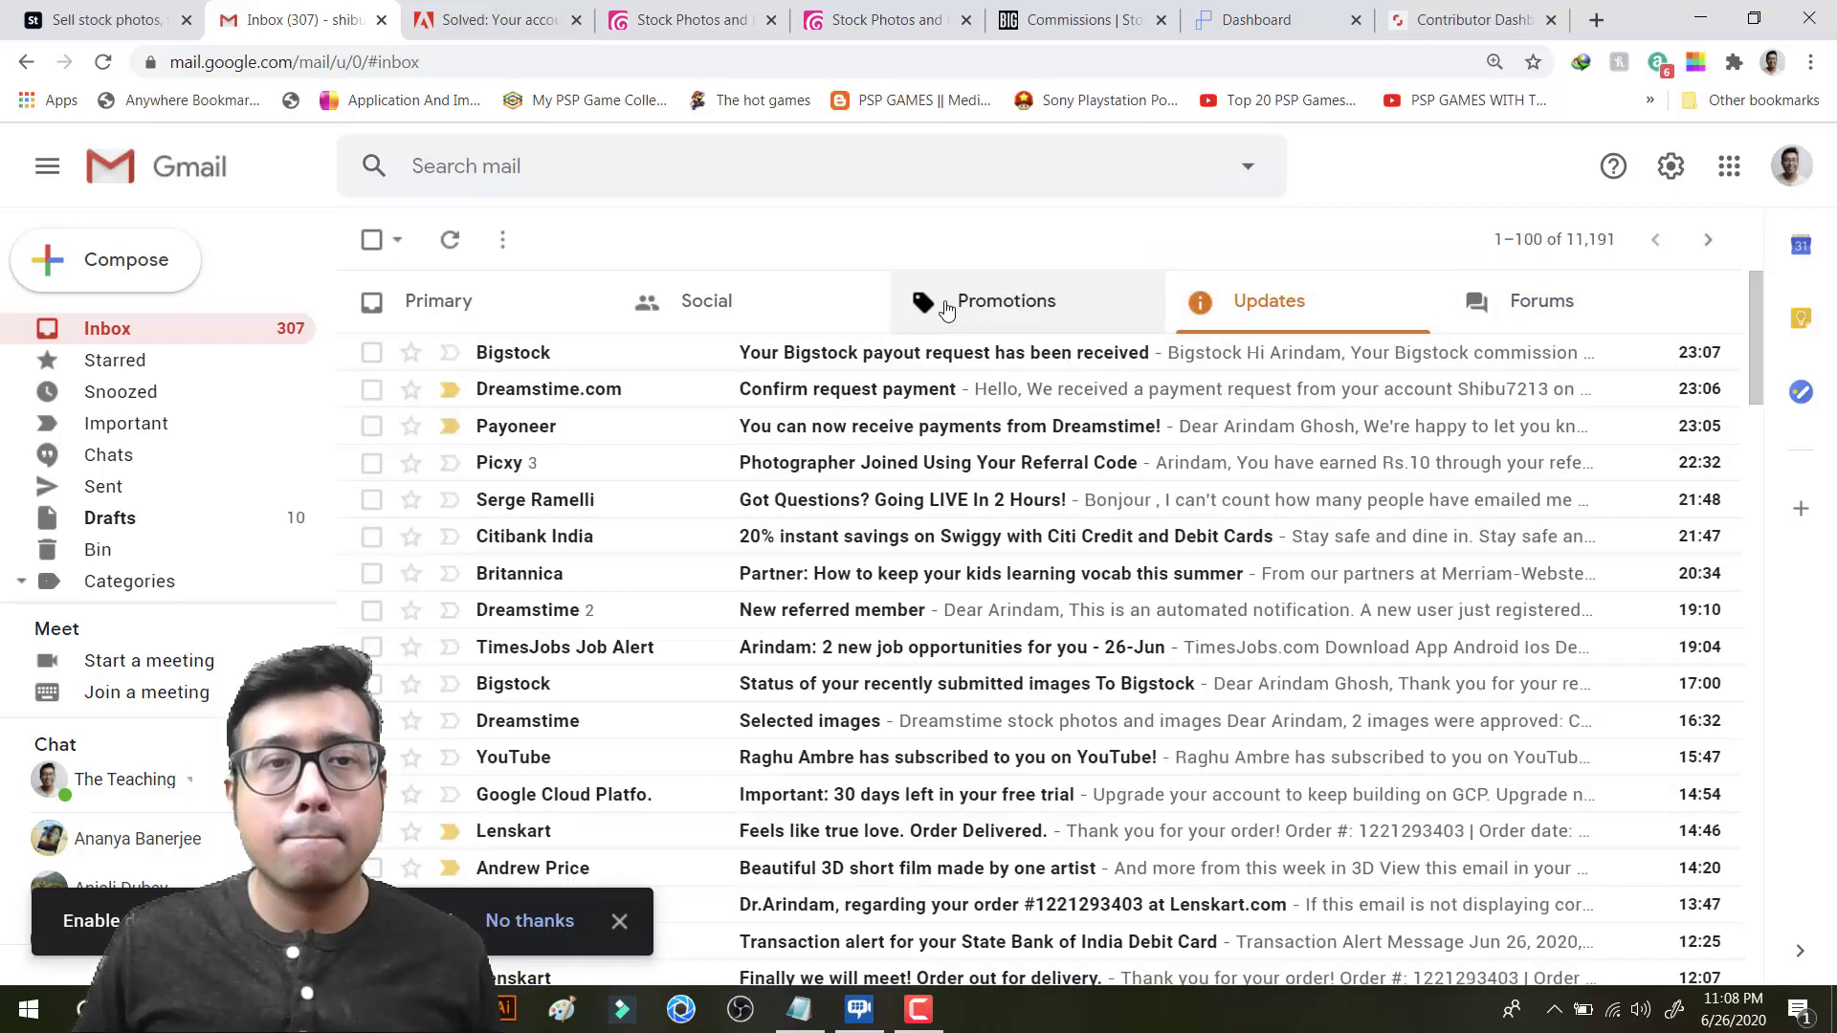
left_click(996, 307)
left_click(1175, 311)
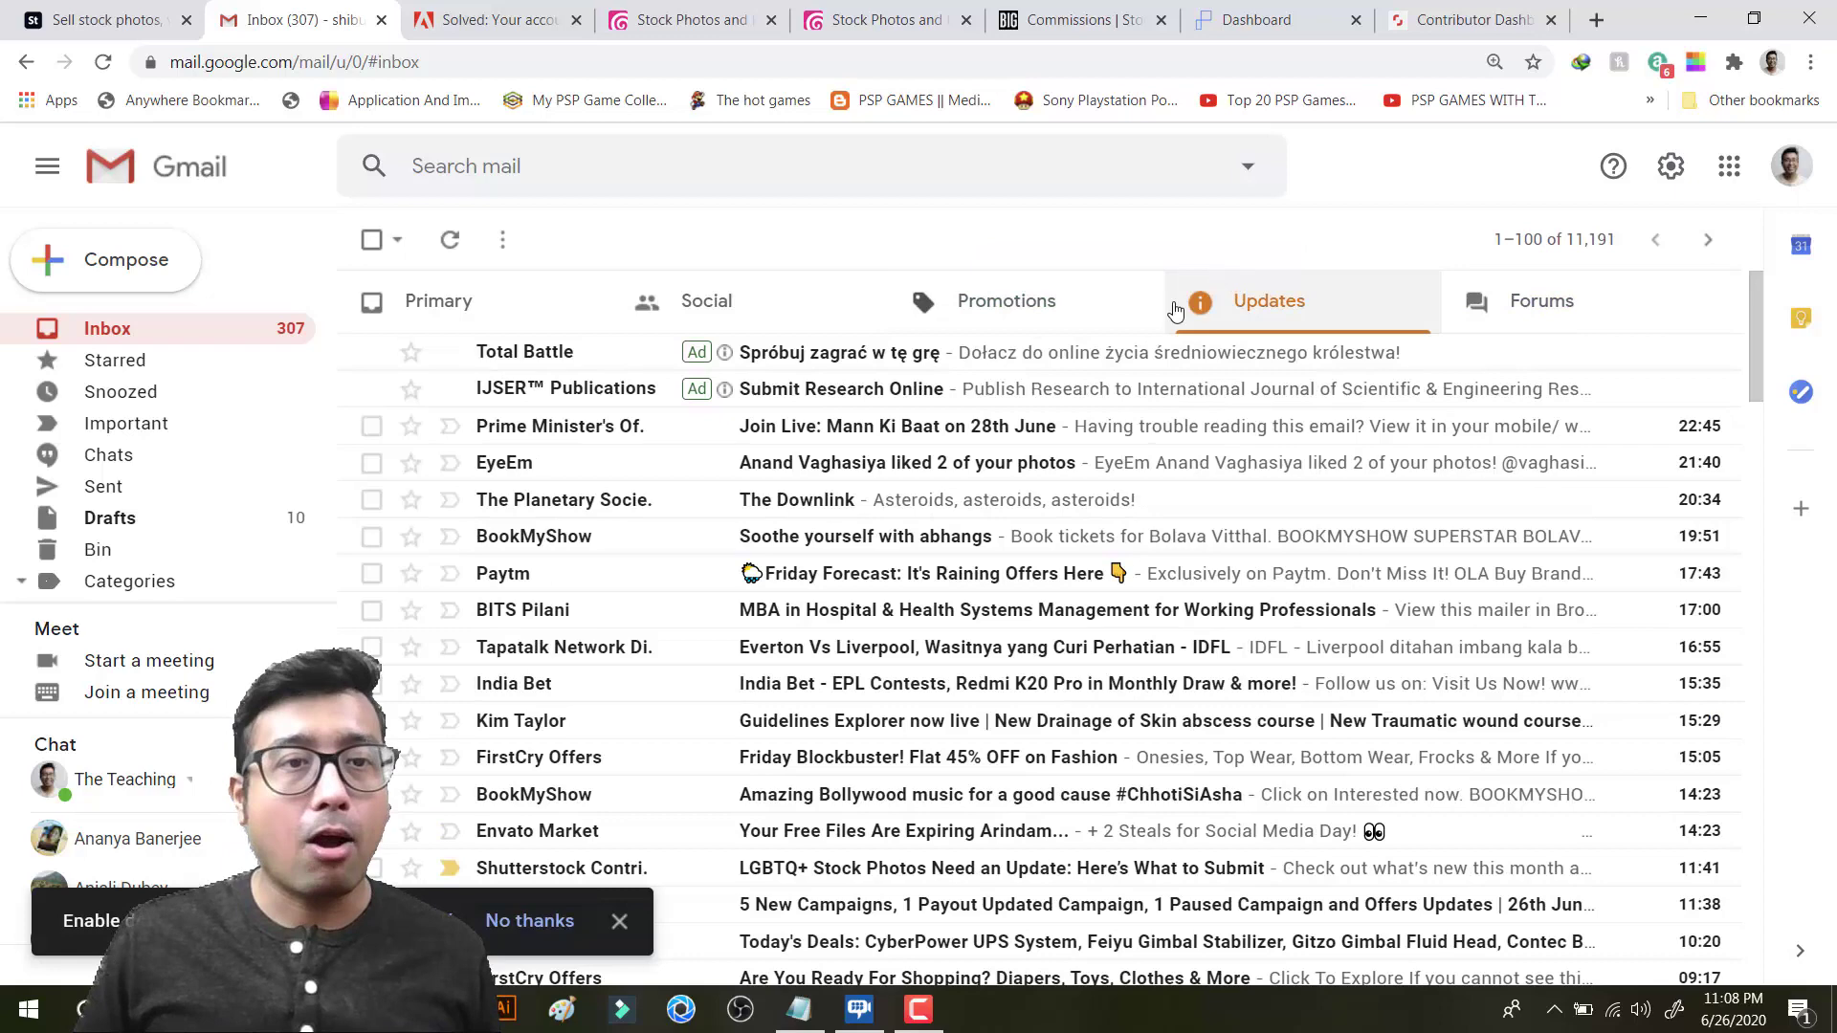
left_click(465, 310)
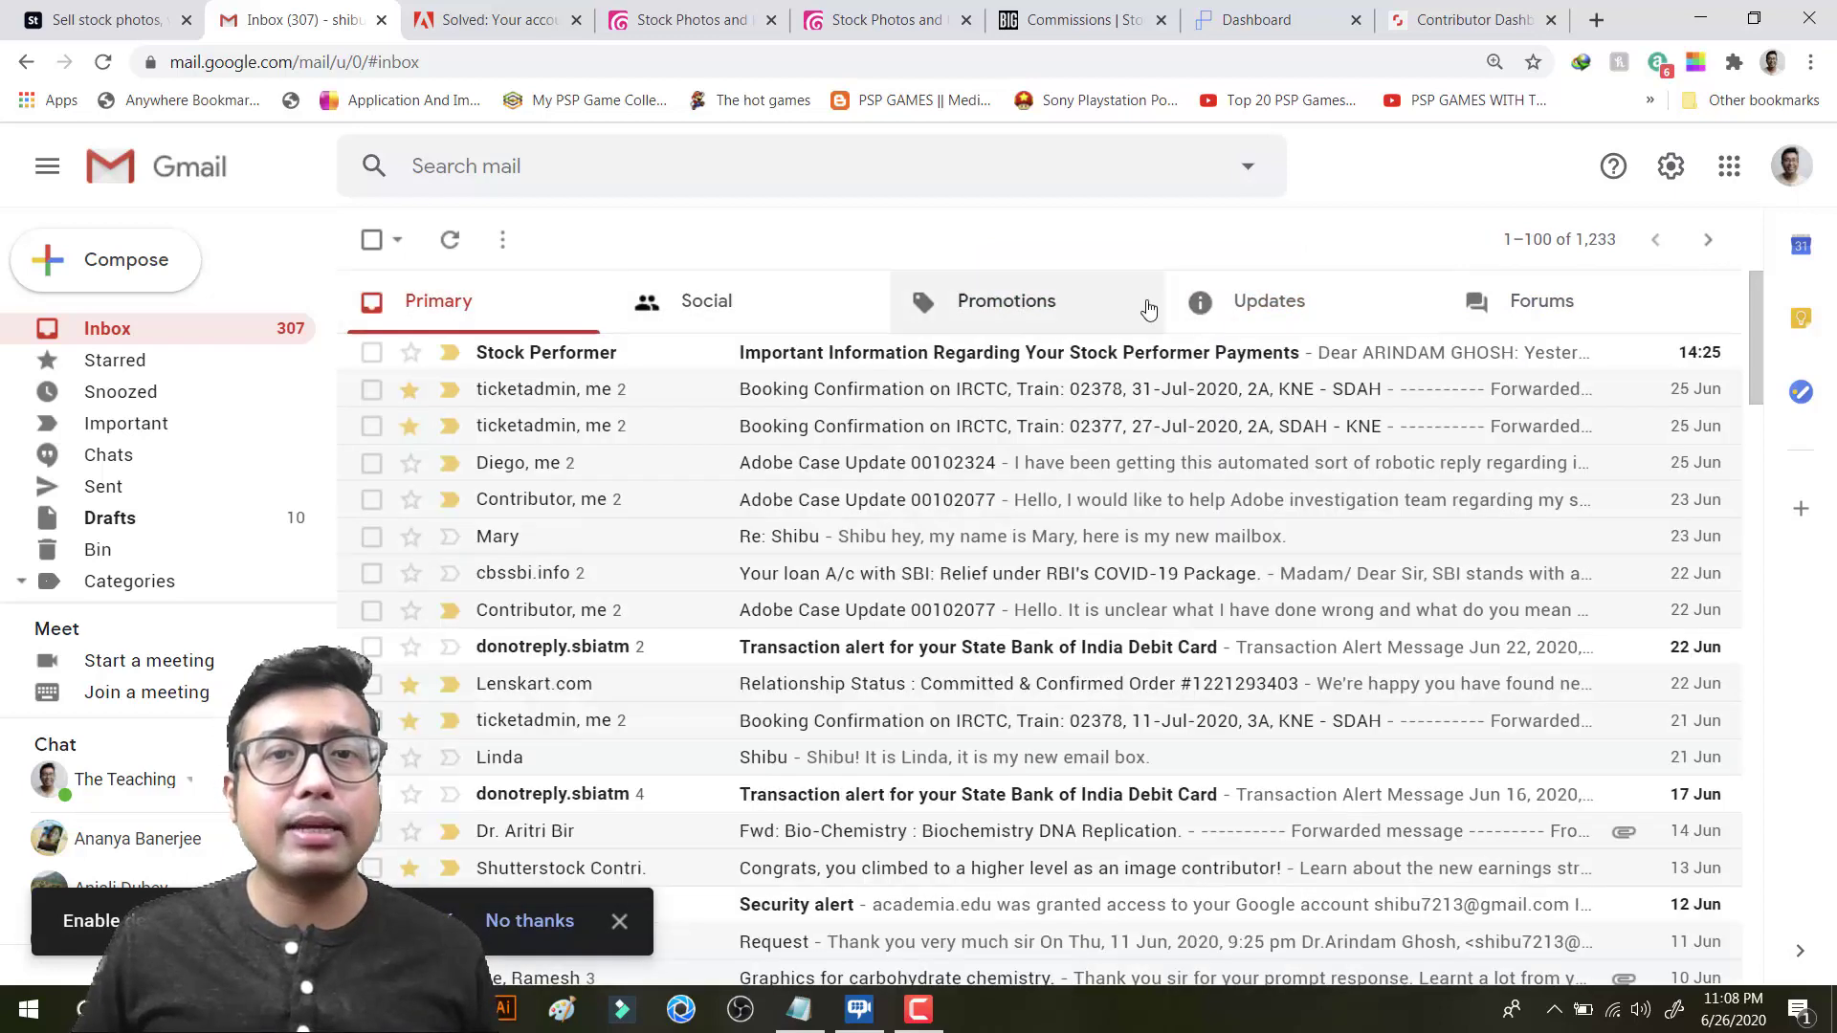
left_click(1239, 304)
Step: Expand the More labels, check the Spam folder, then return to the Pond5 account page
scroll(124, 540, "down", 3)
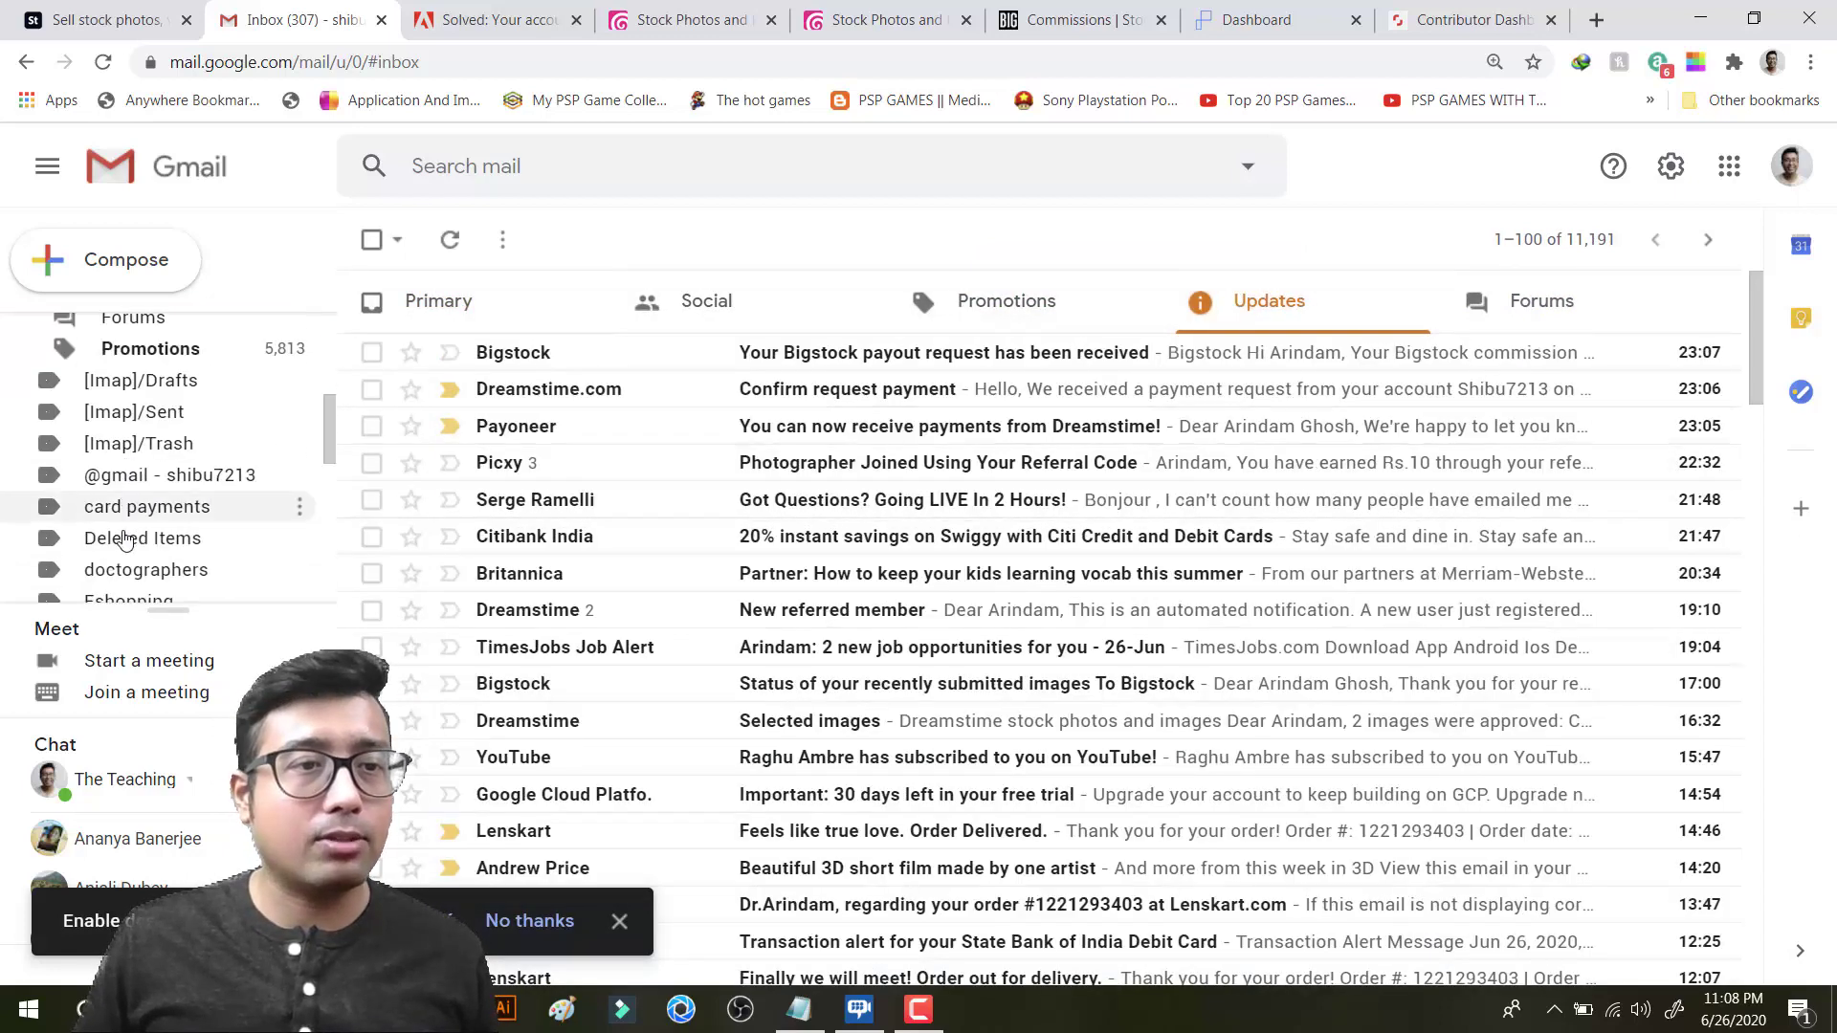
scroll(124, 541, "down", 6)
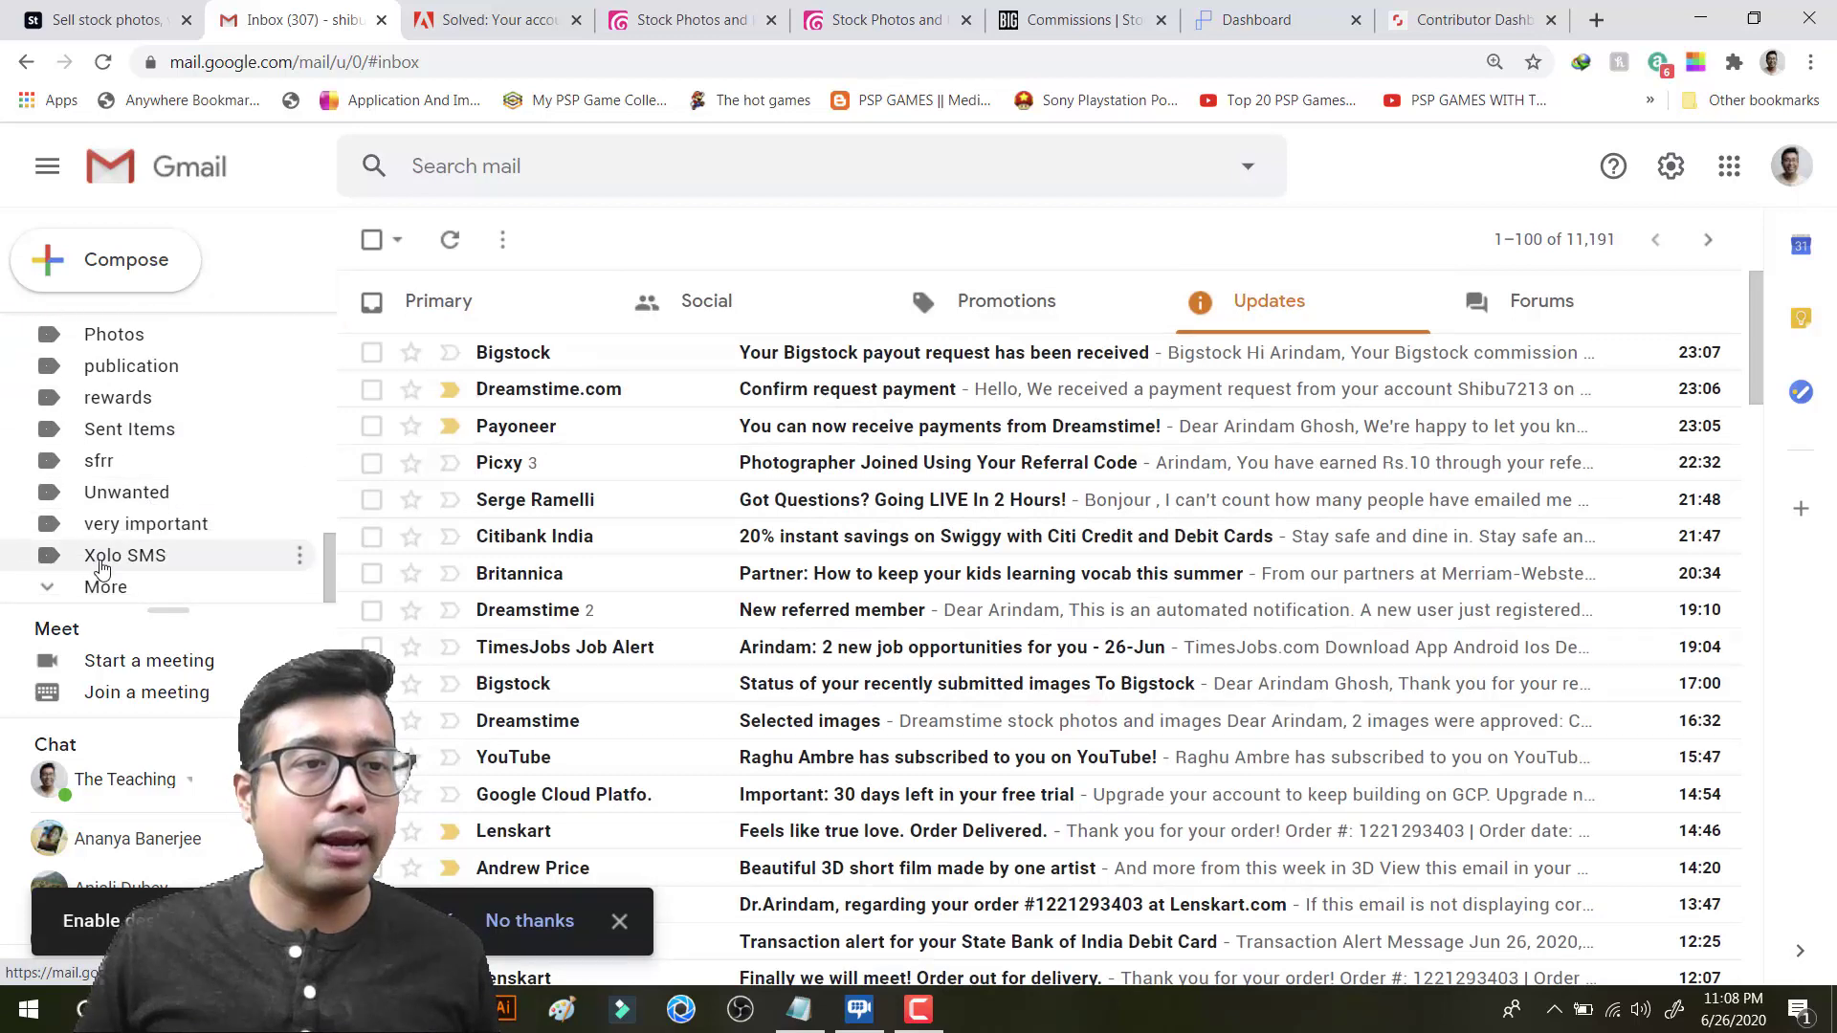
left_click(67, 587)
scroll(115, 574, "down", 2)
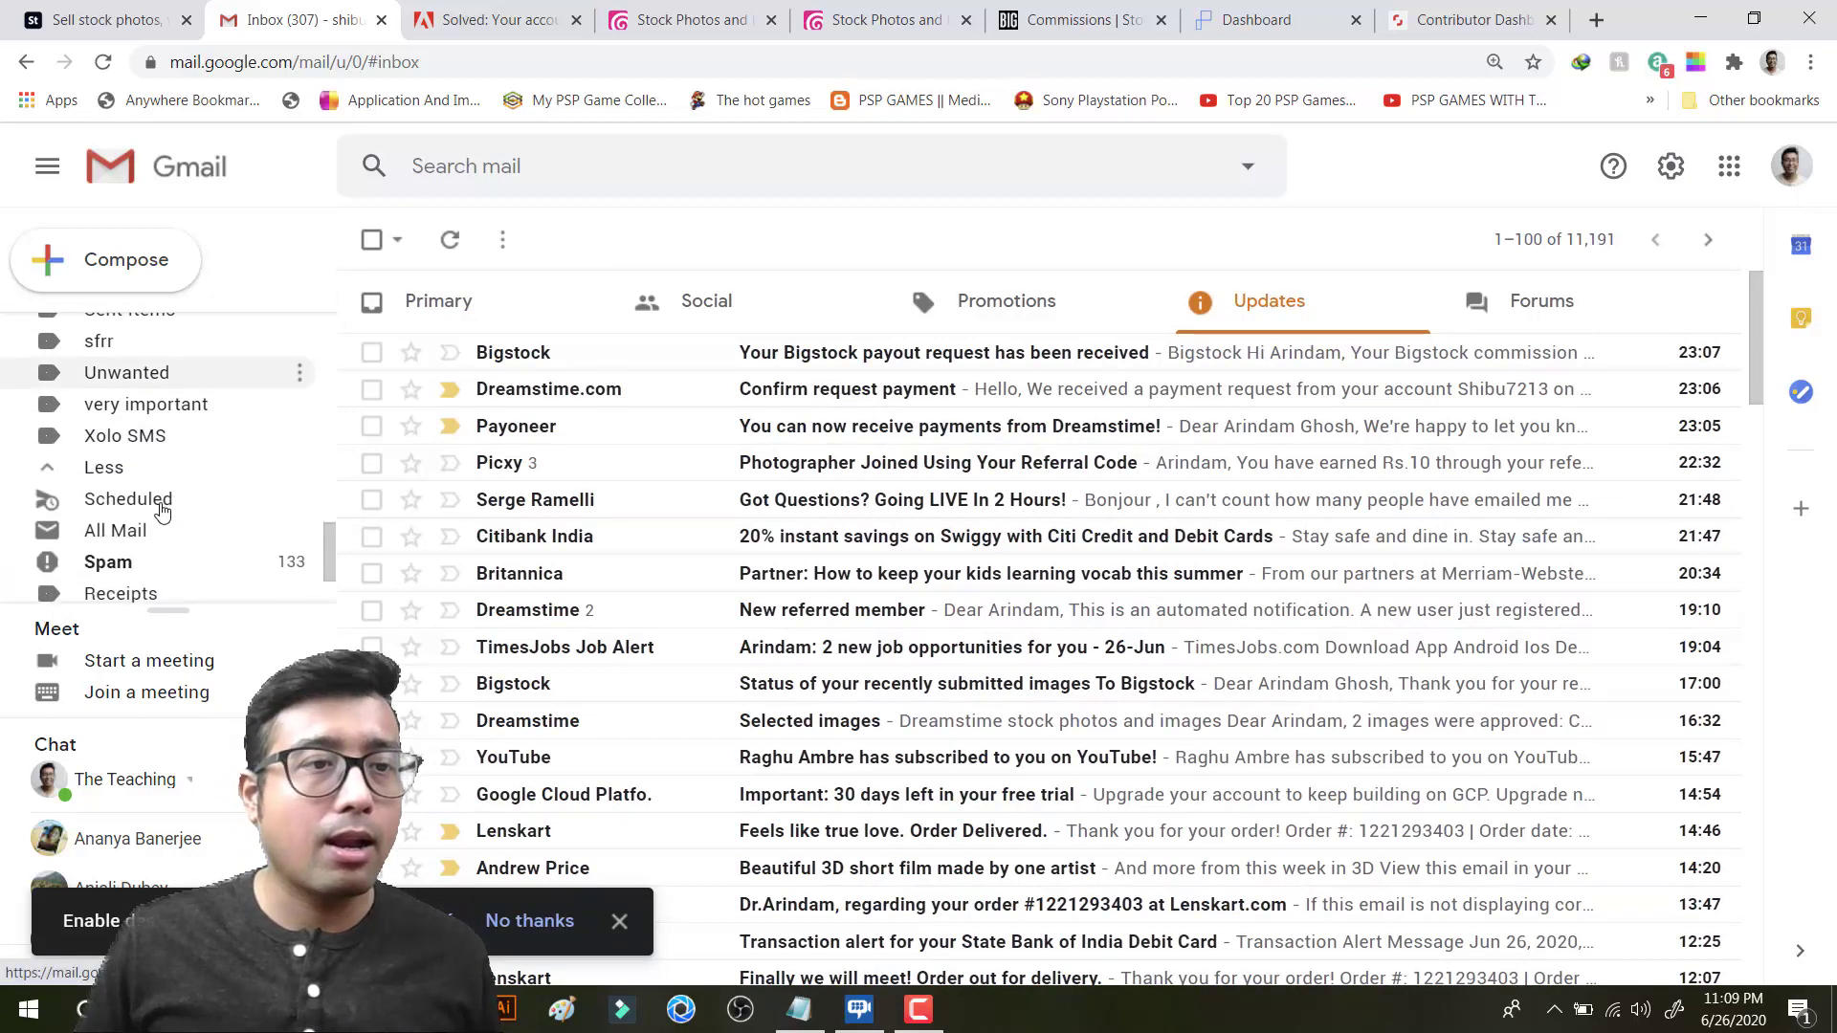
left_click(121, 571)
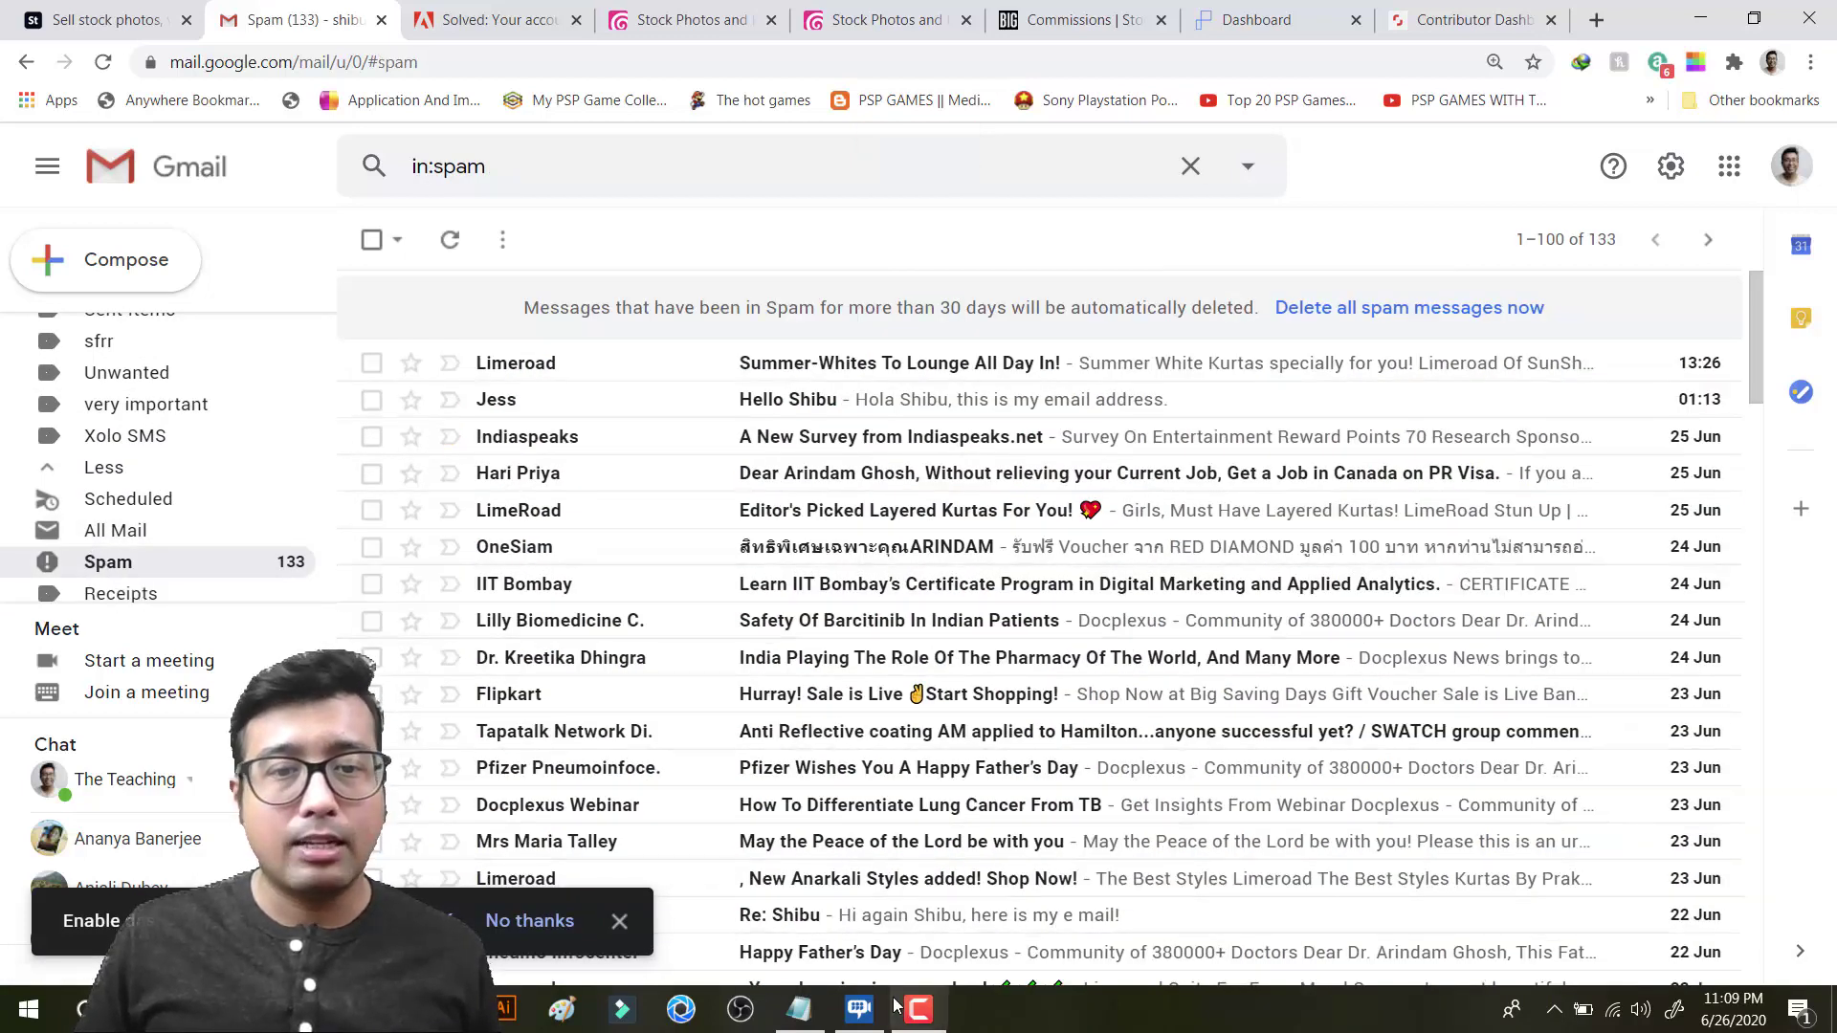
left_click(1318, 23)
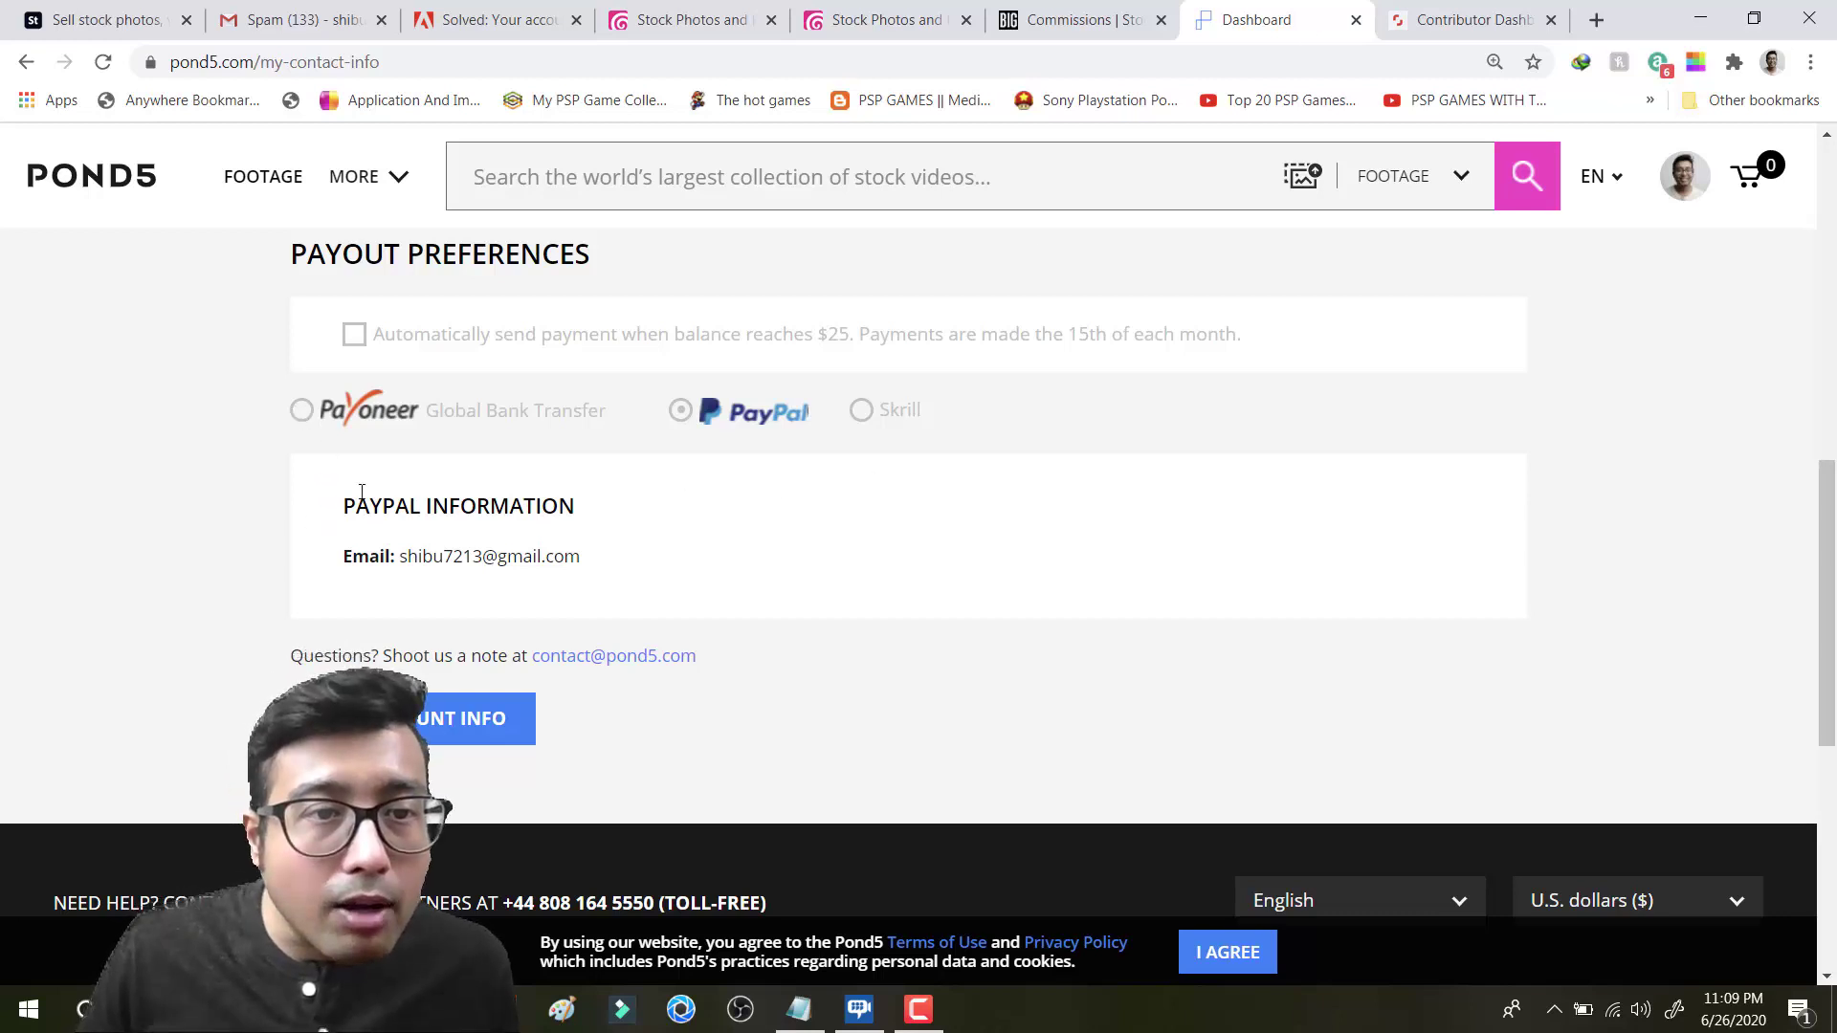
Step: Request edit access to the account info and acknowledge the verification-sent notice
scroll(859, 448, "up", 4)
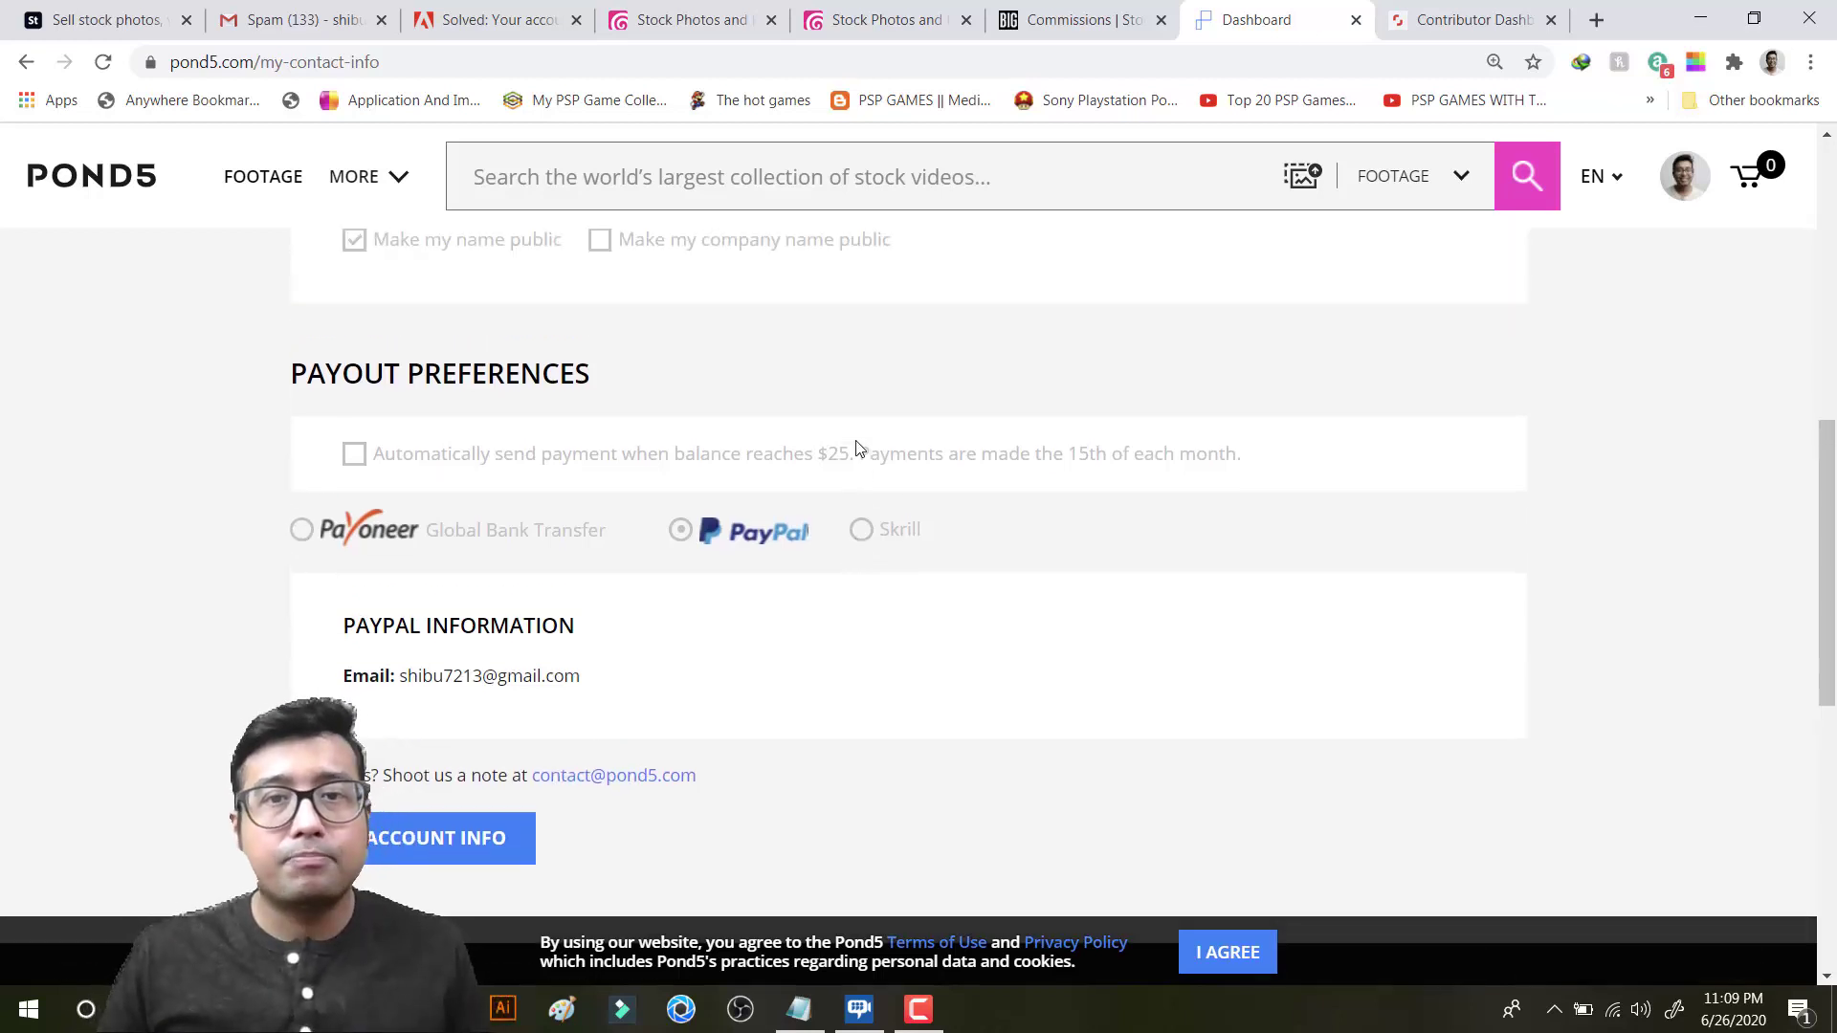
scroll(722, 531, "up", 3)
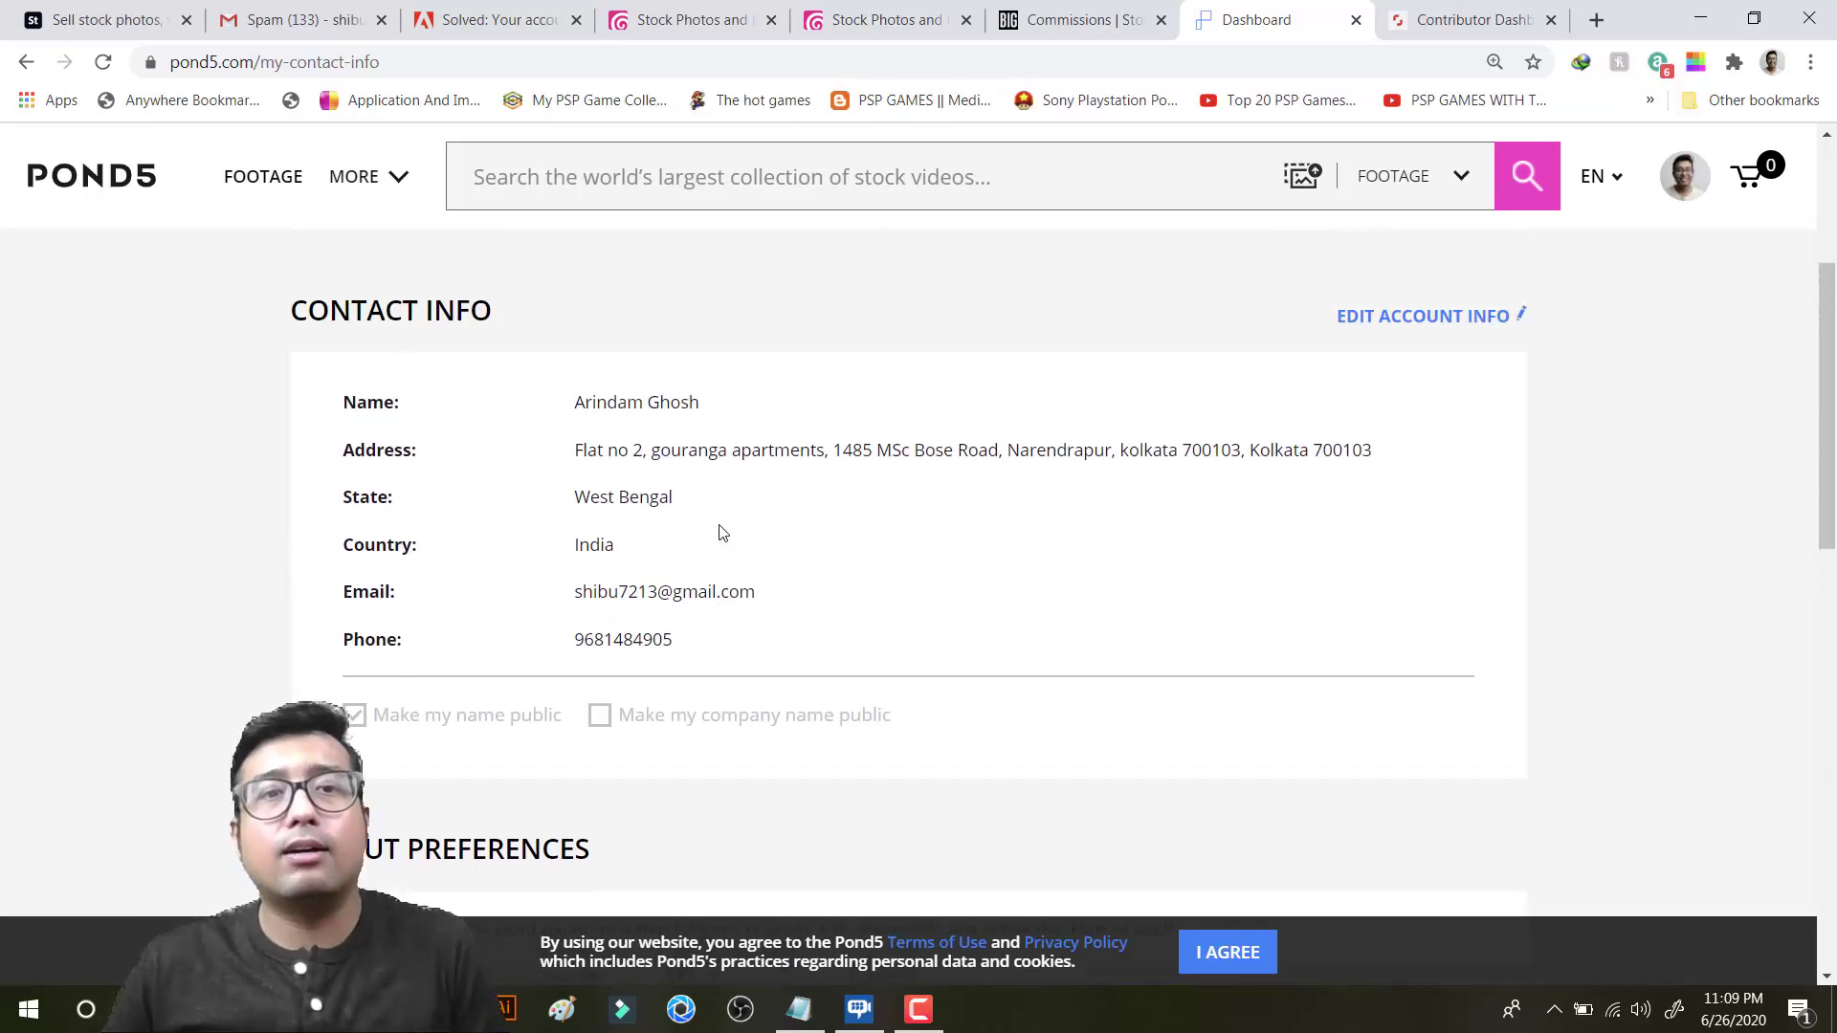
scroll(722, 534, "down", 1)
scroll(1416, 432, "up", 2)
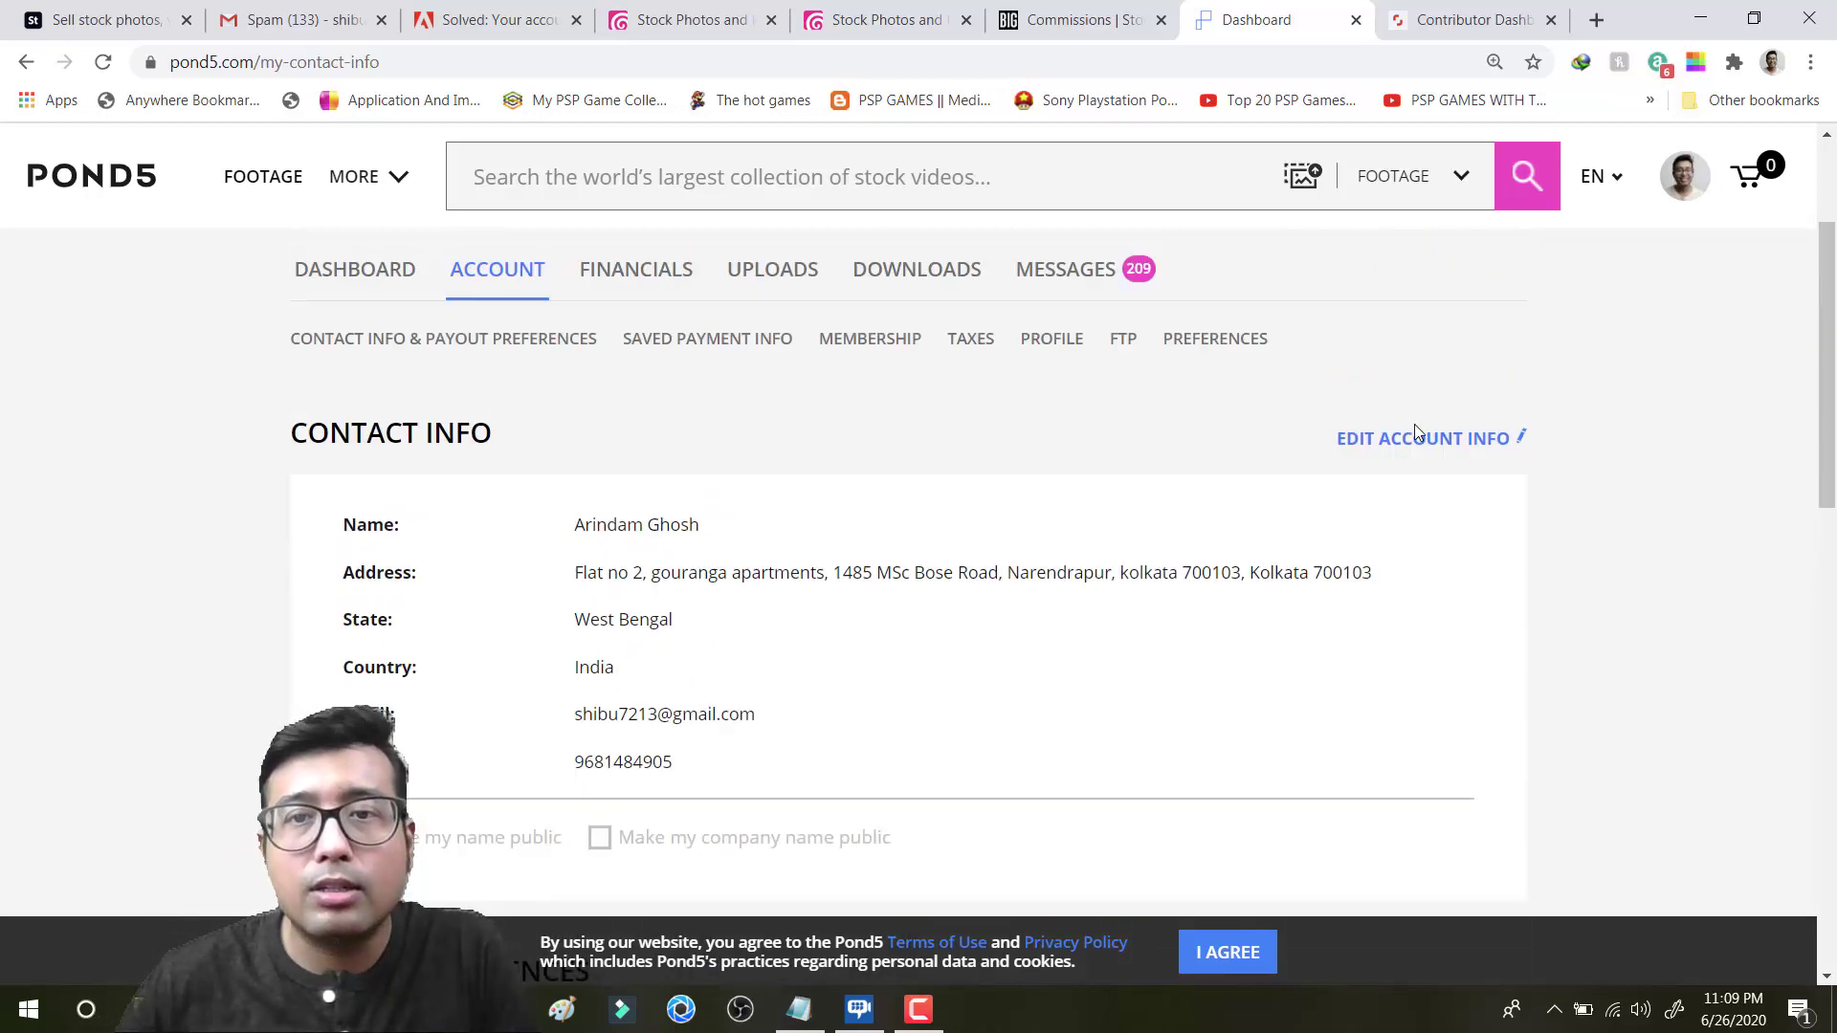
scroll(1161, 599, "down", 2)
scroll(1157, 599, "up", 1)
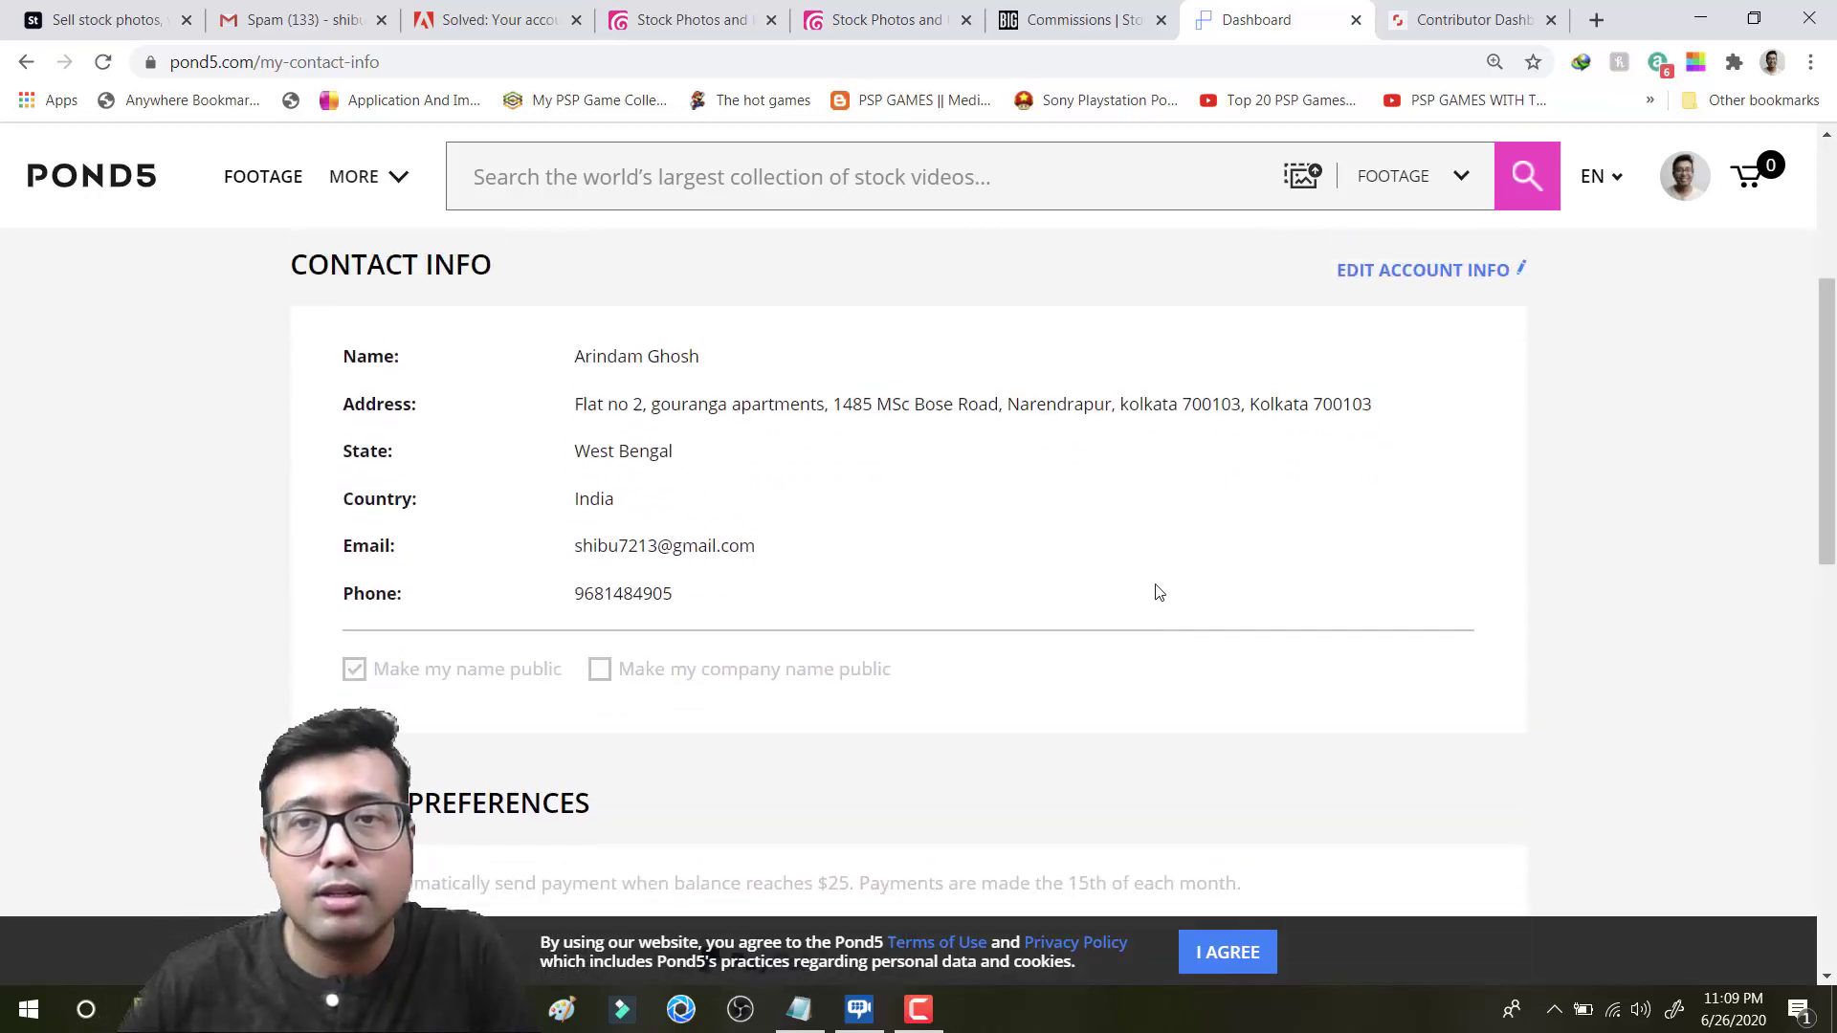
left_click(1443, 325)
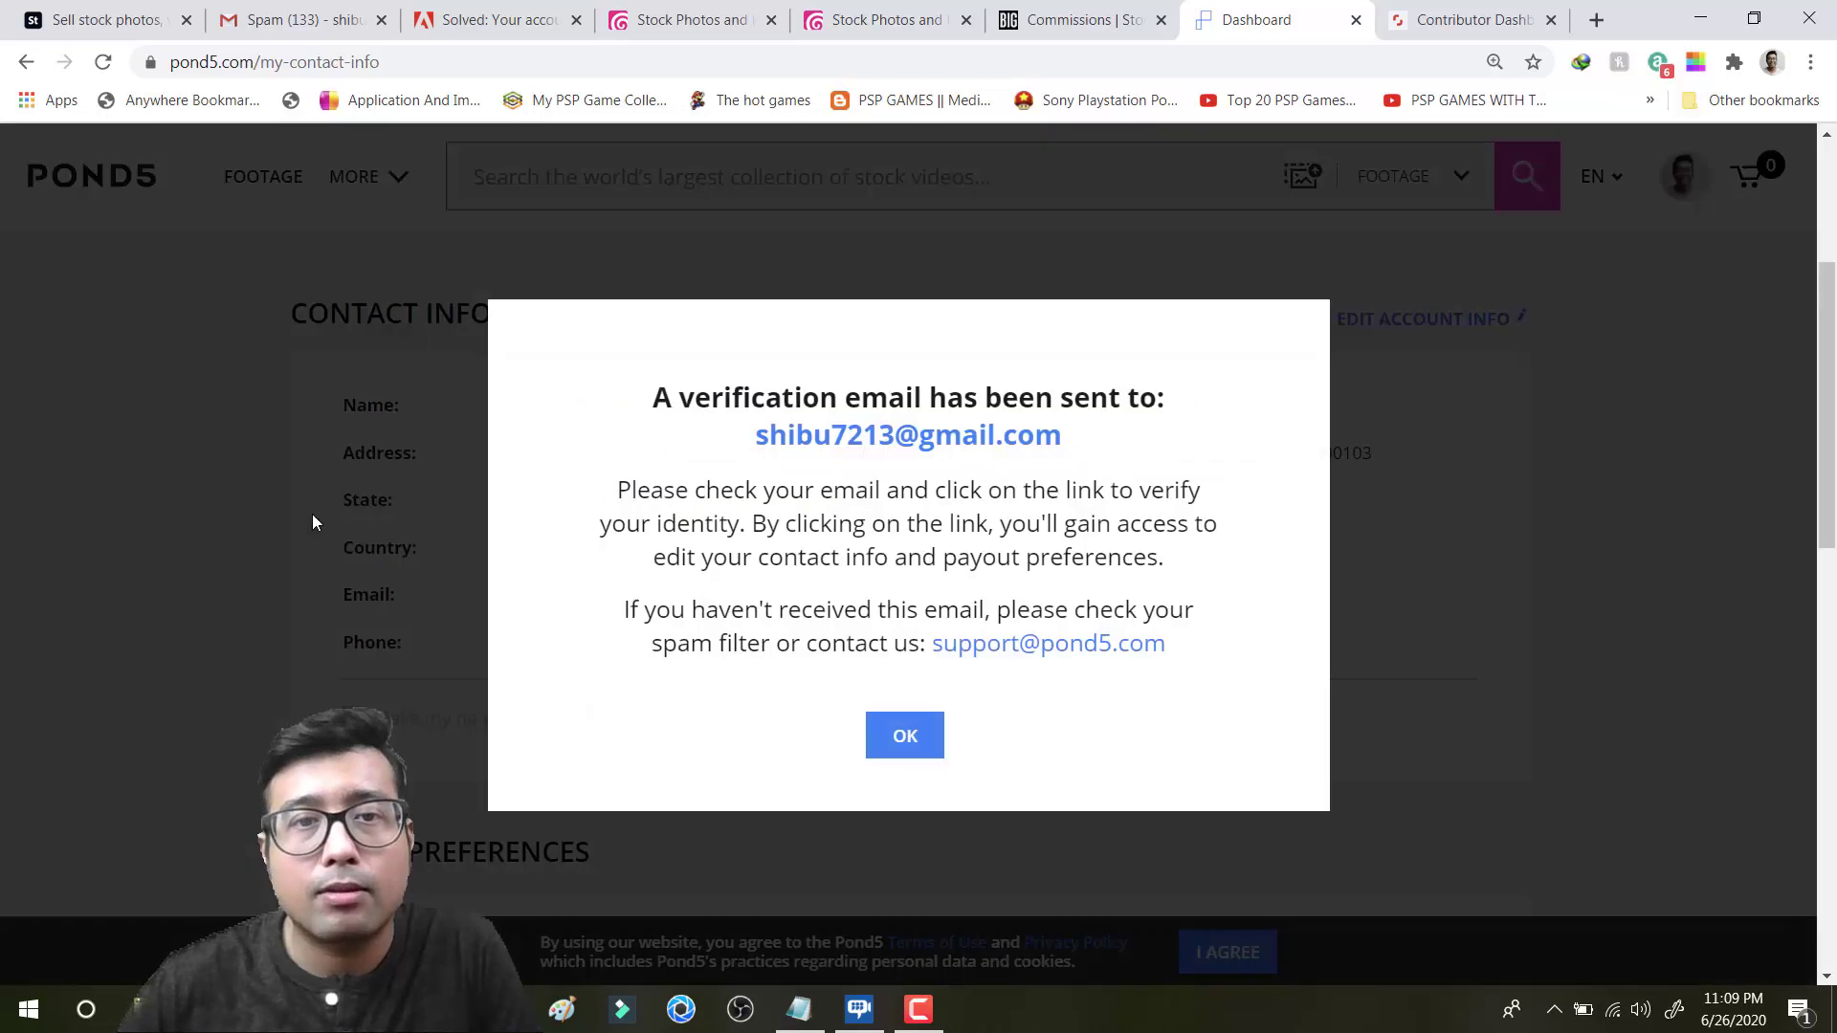
left_click(902, 733)
Step: Request a second account-edit verification email and acknowledge that notice too
scroll(463, 525, "down", 5)
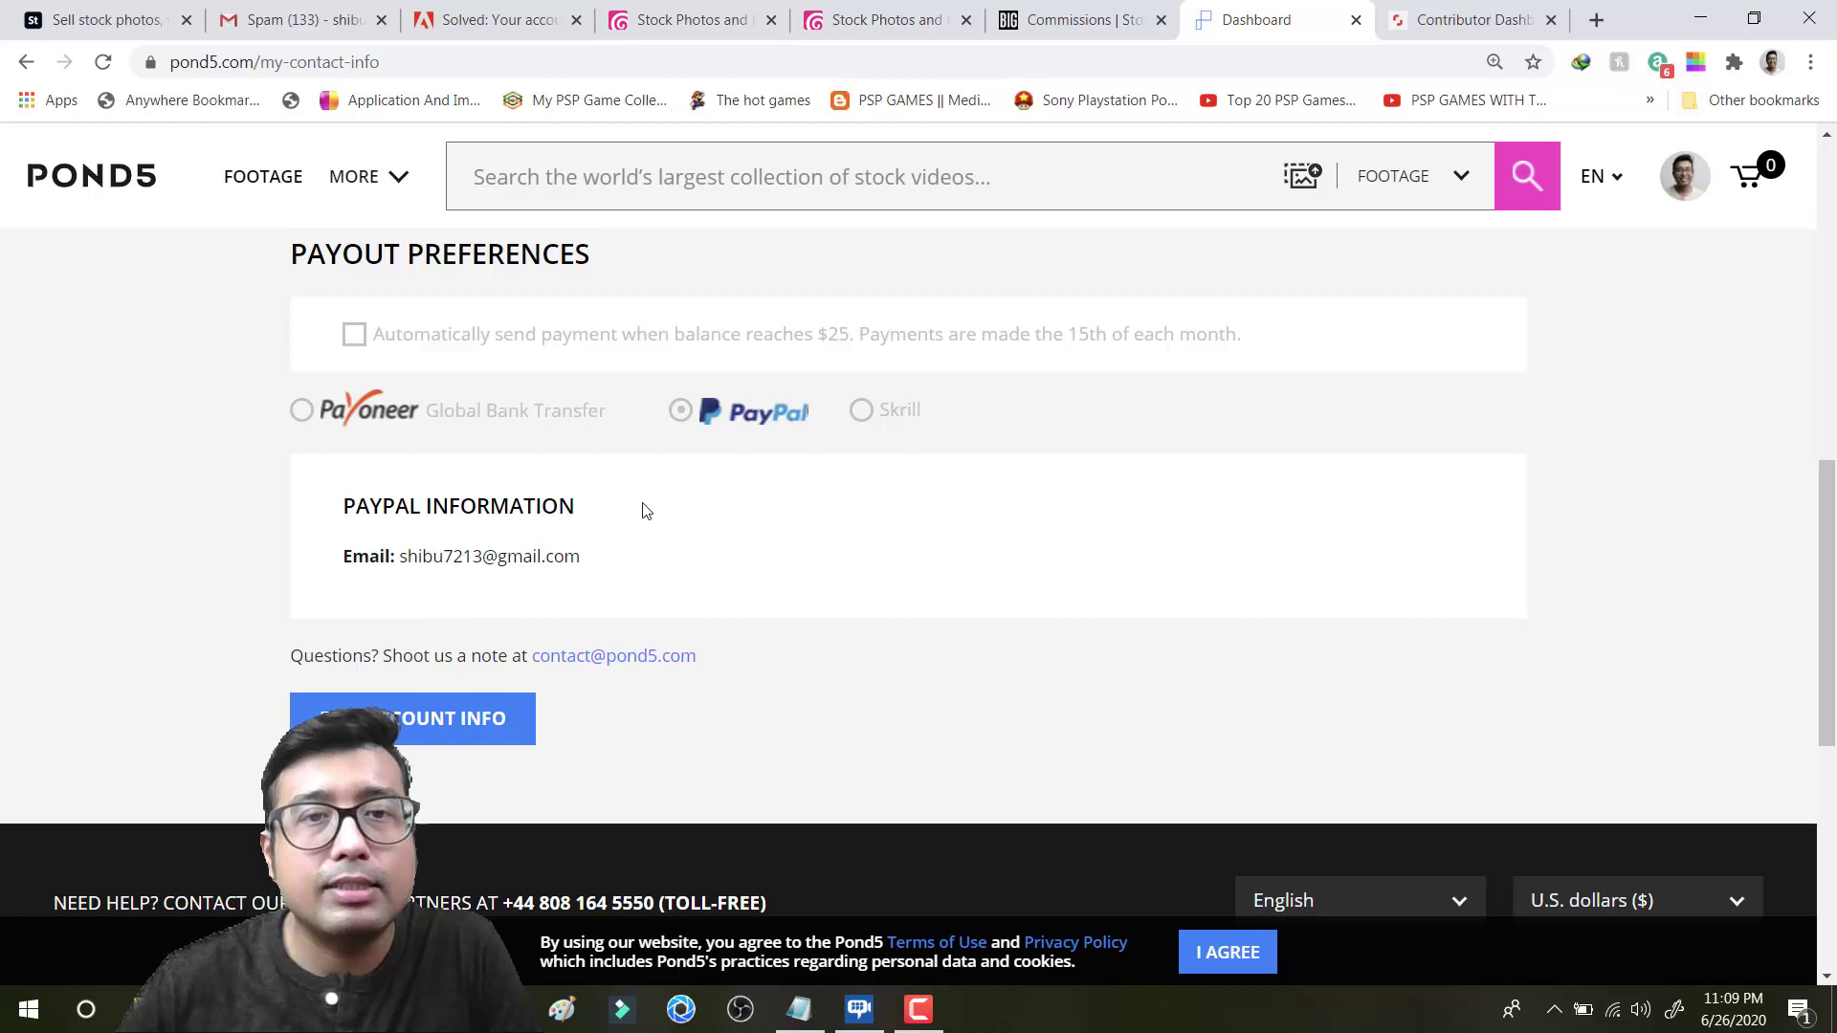
scroll(660, 503, "up", 1)
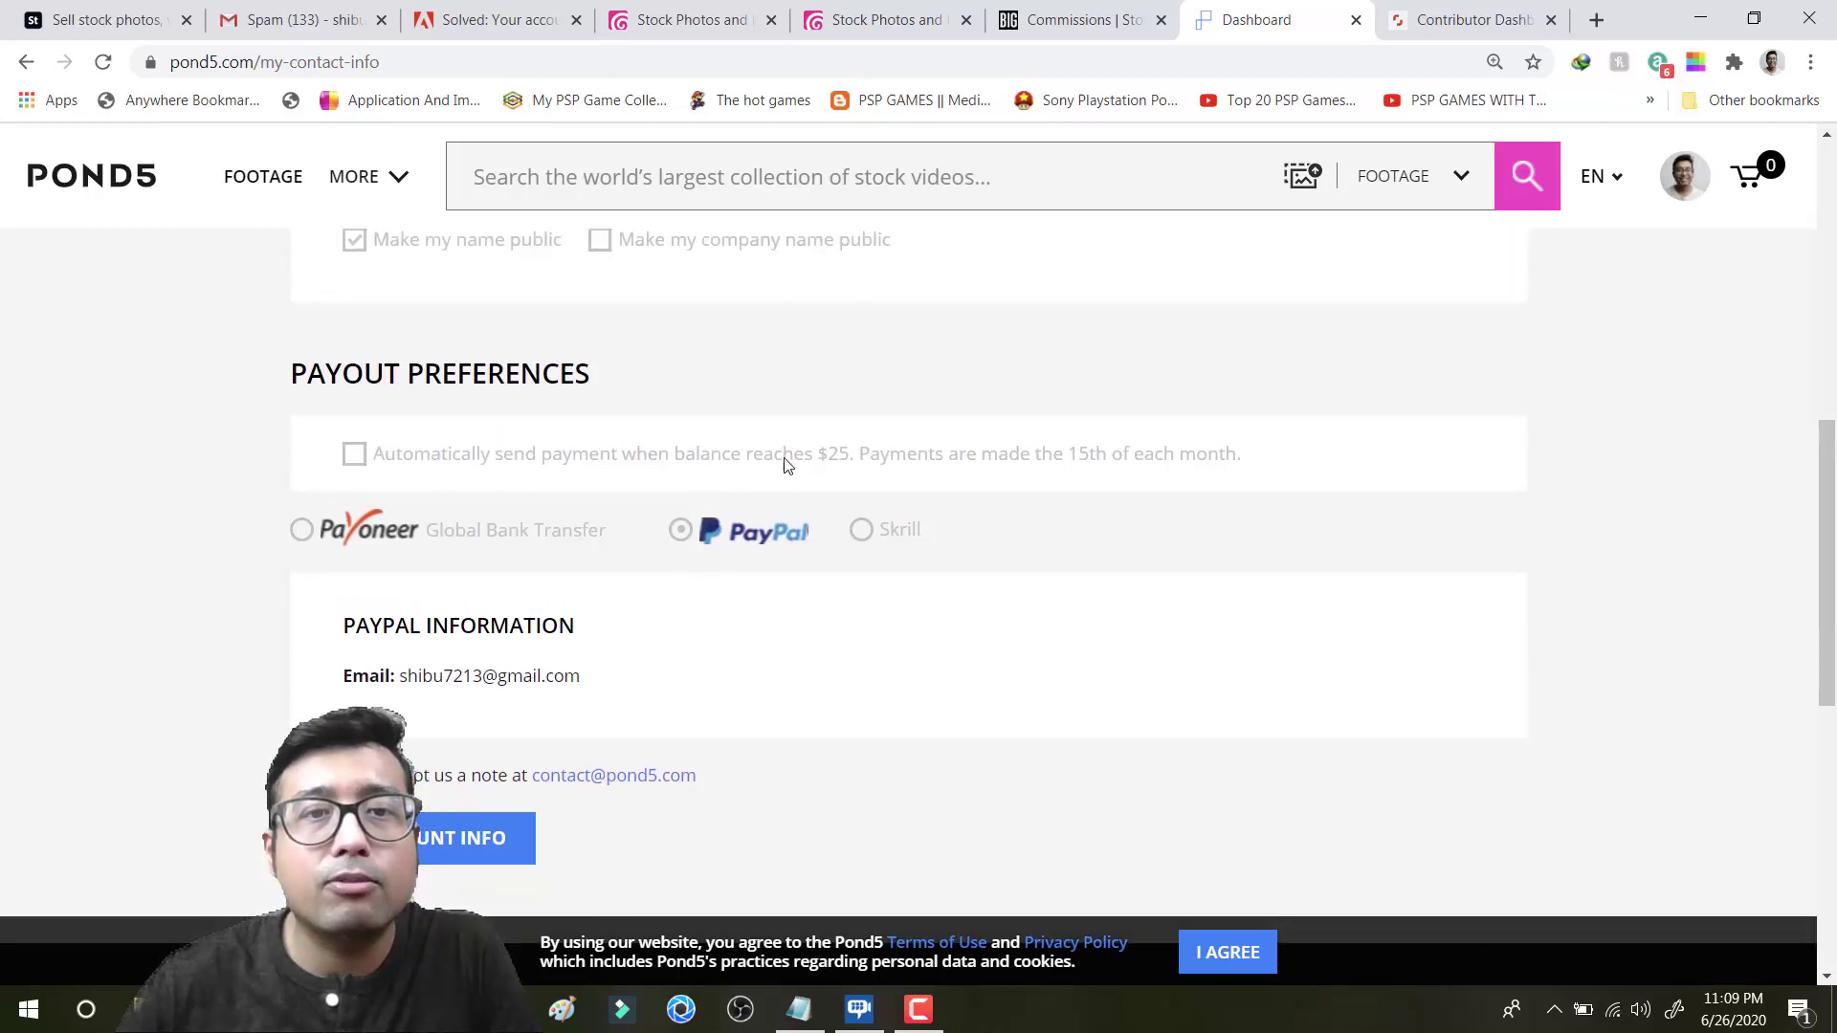
scroll(836, 474, "up", 7)
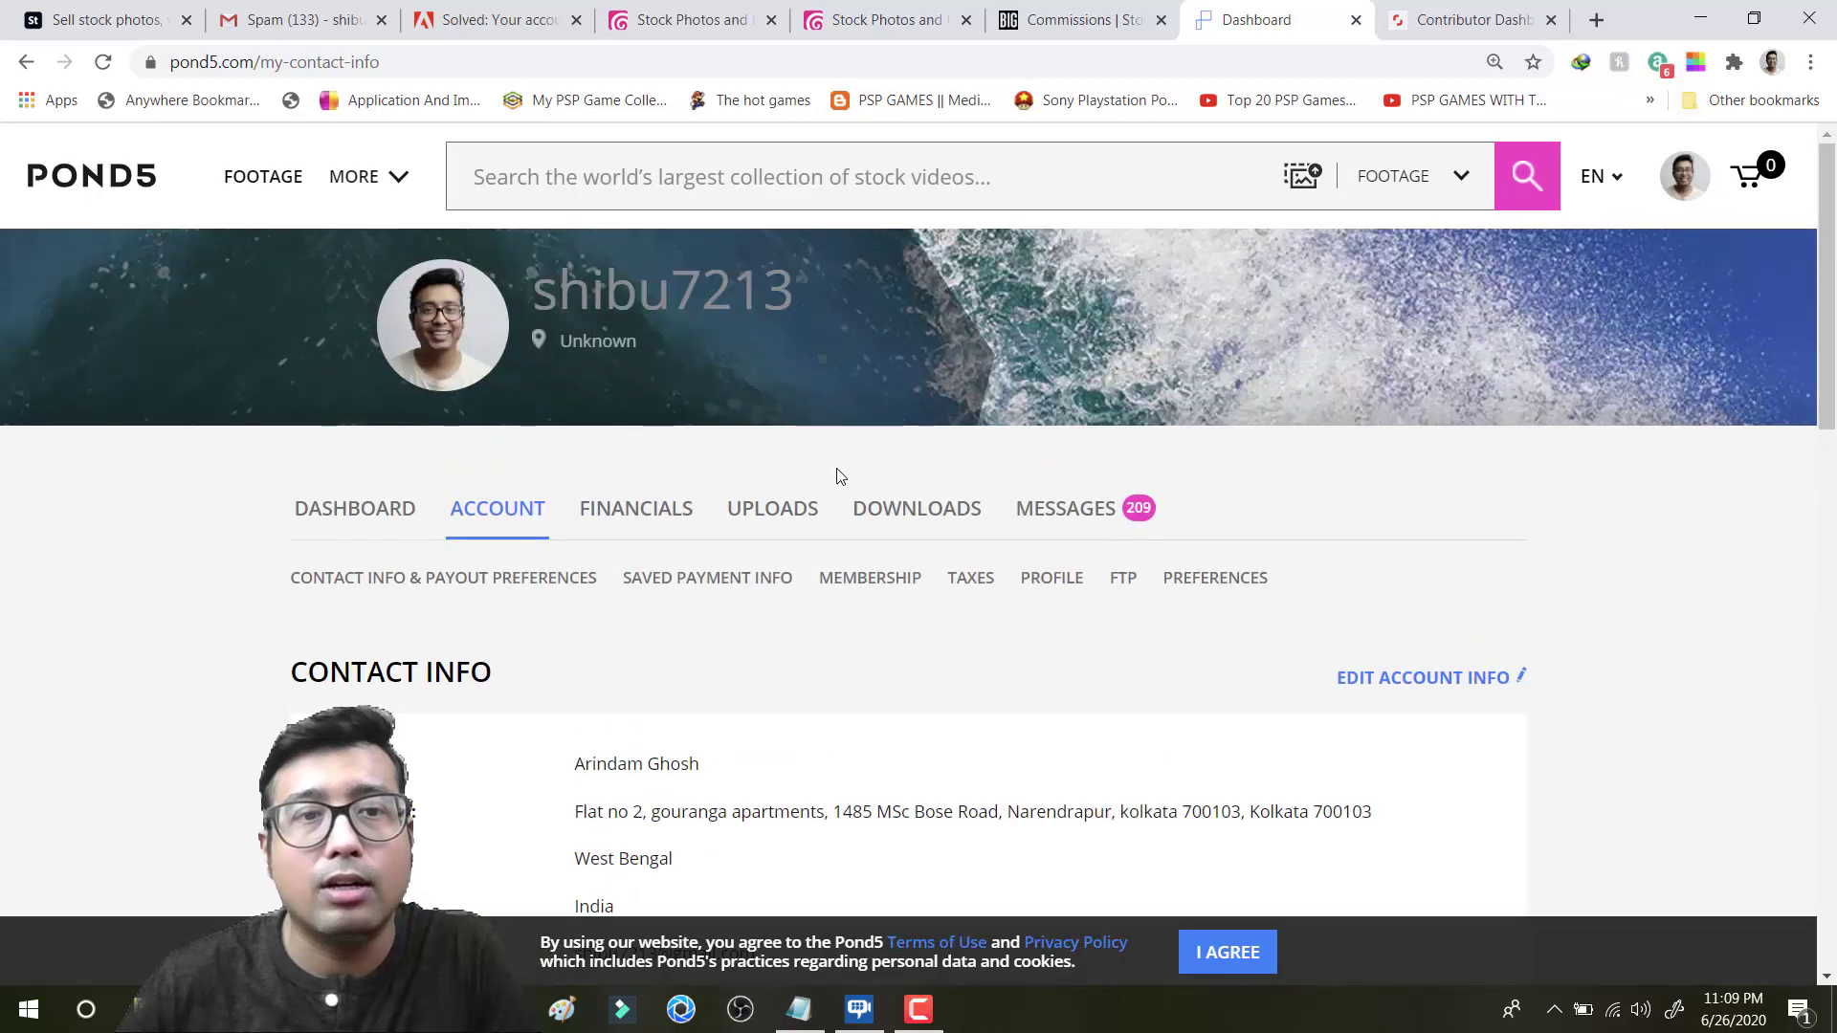
scroll(738, 546, "down", 5)
scroll(738, 548, "up", 5)
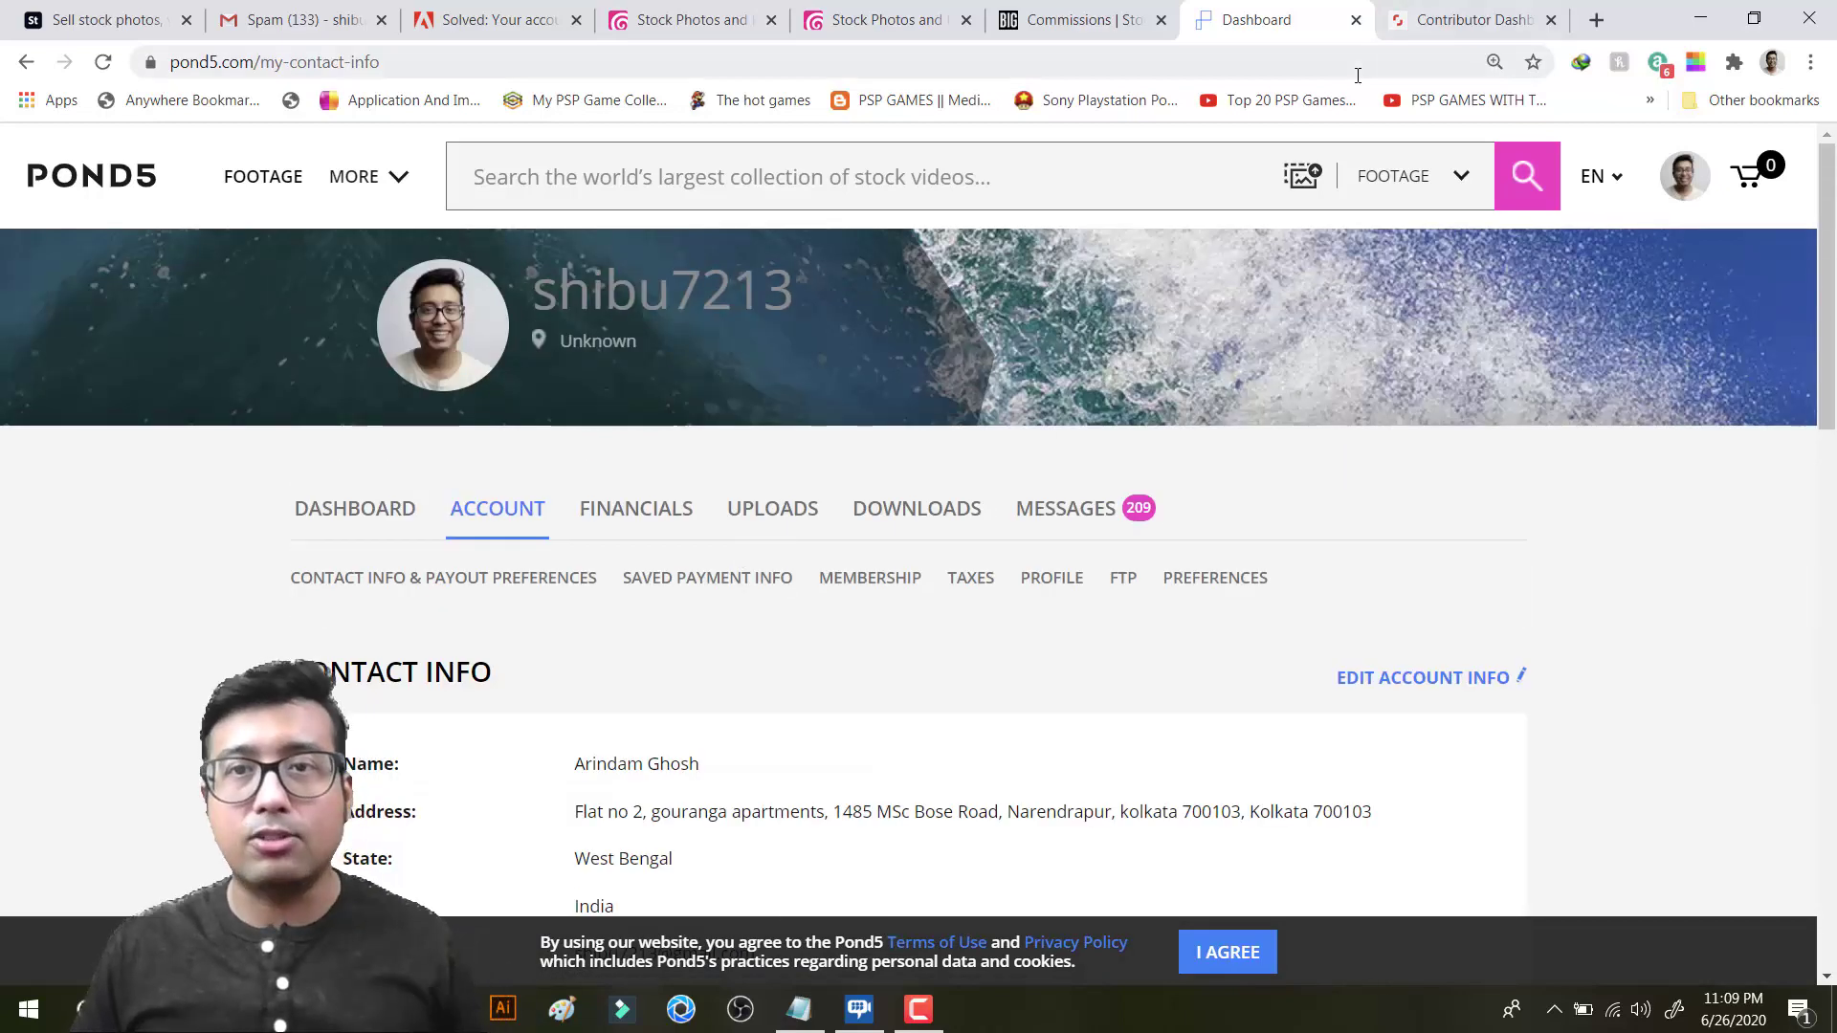
scroll(660, 639, "down", 10)
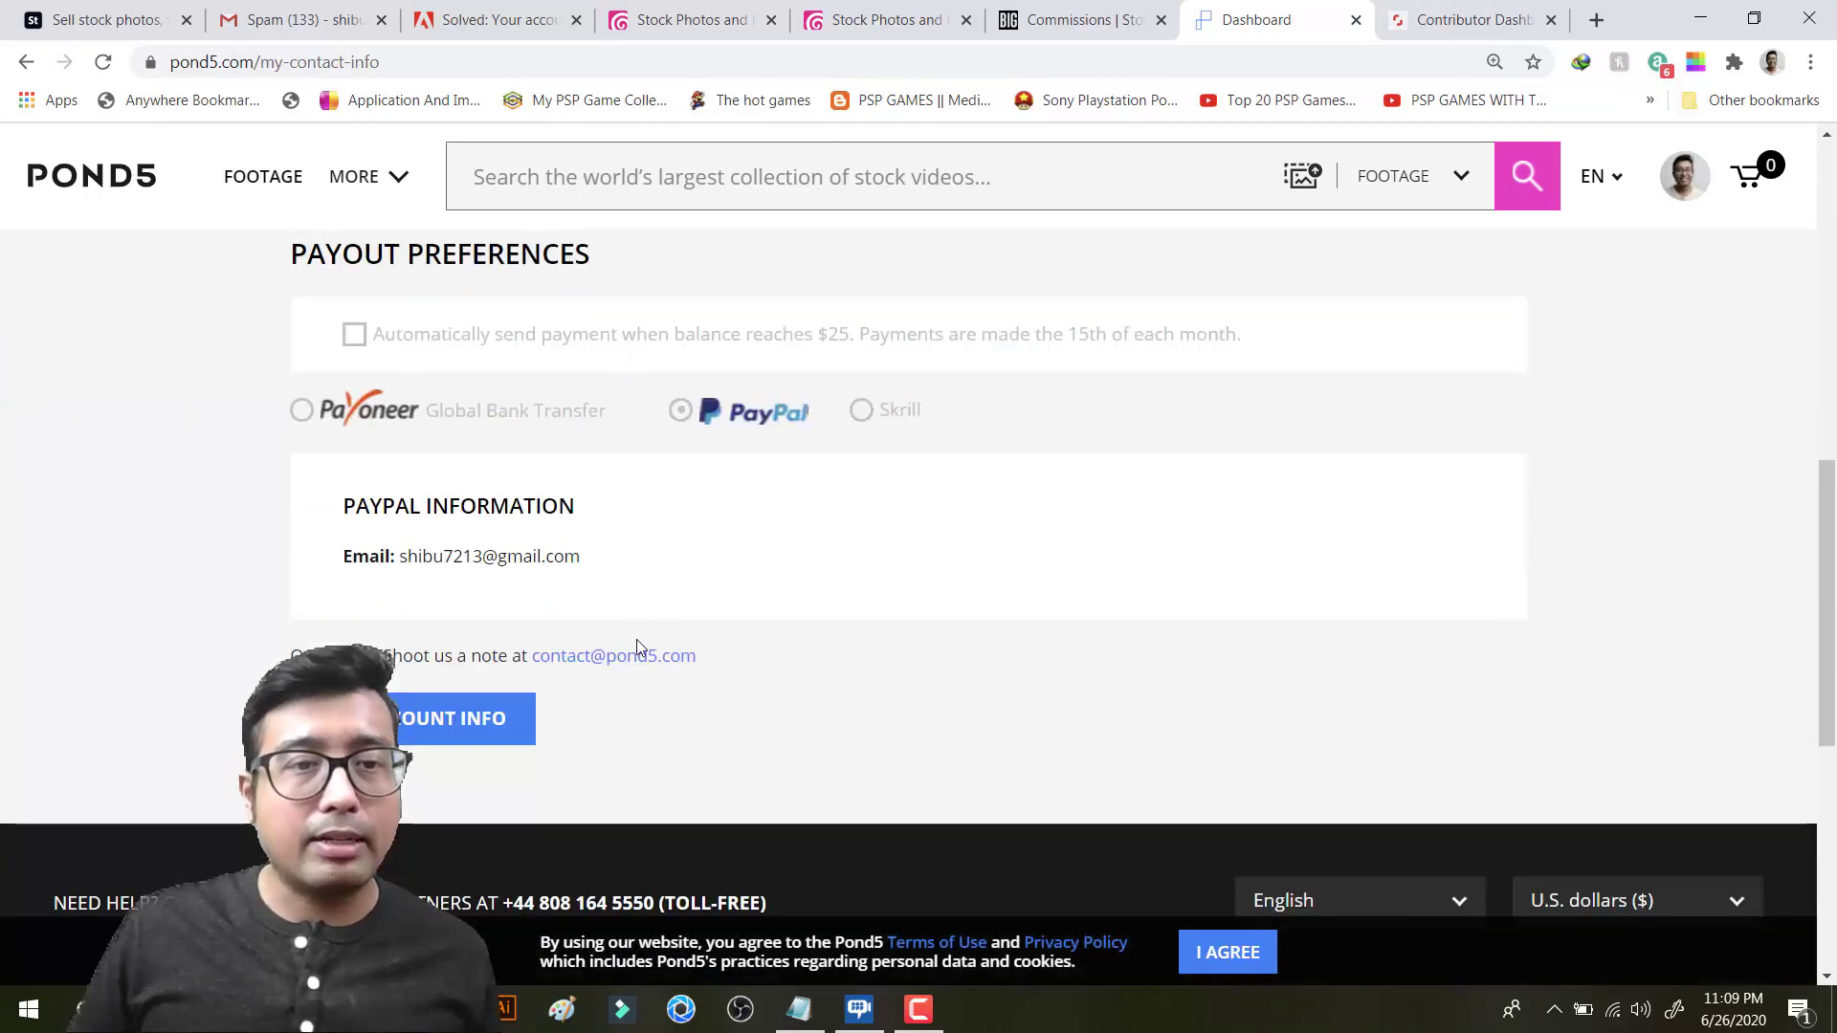
left_click(433, 734)
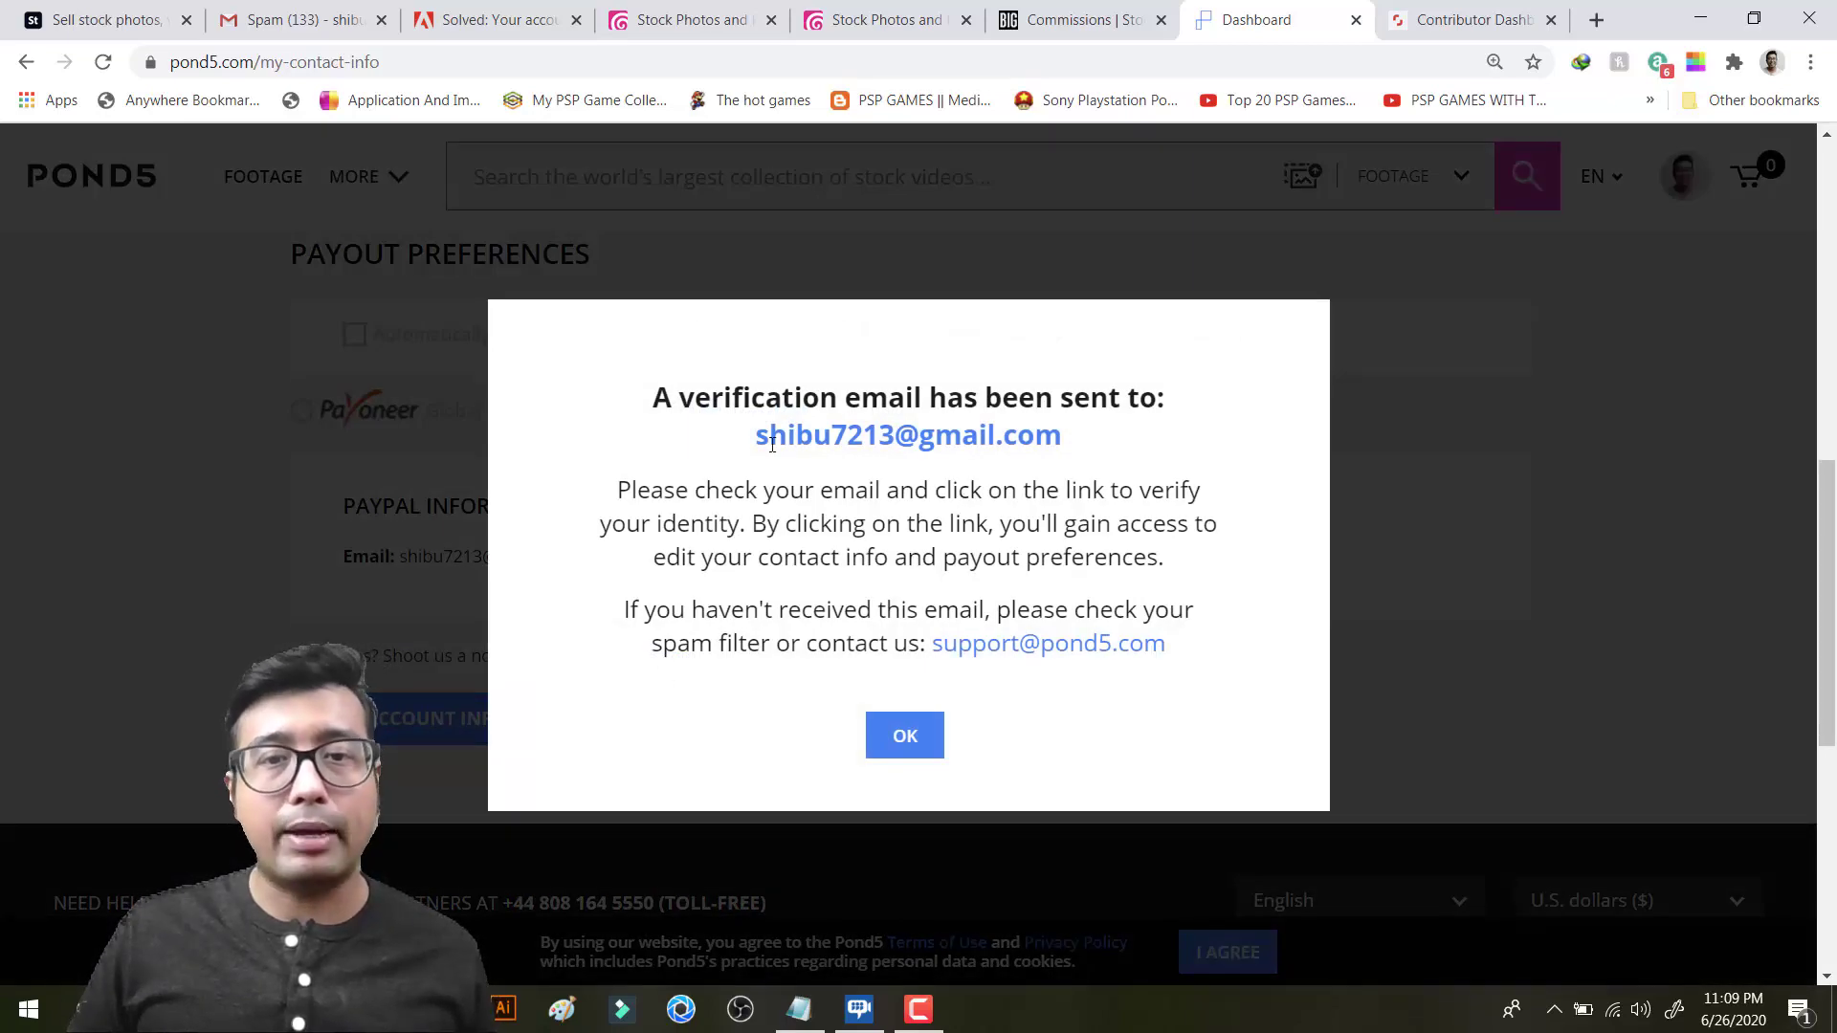
left_click(905, 736)
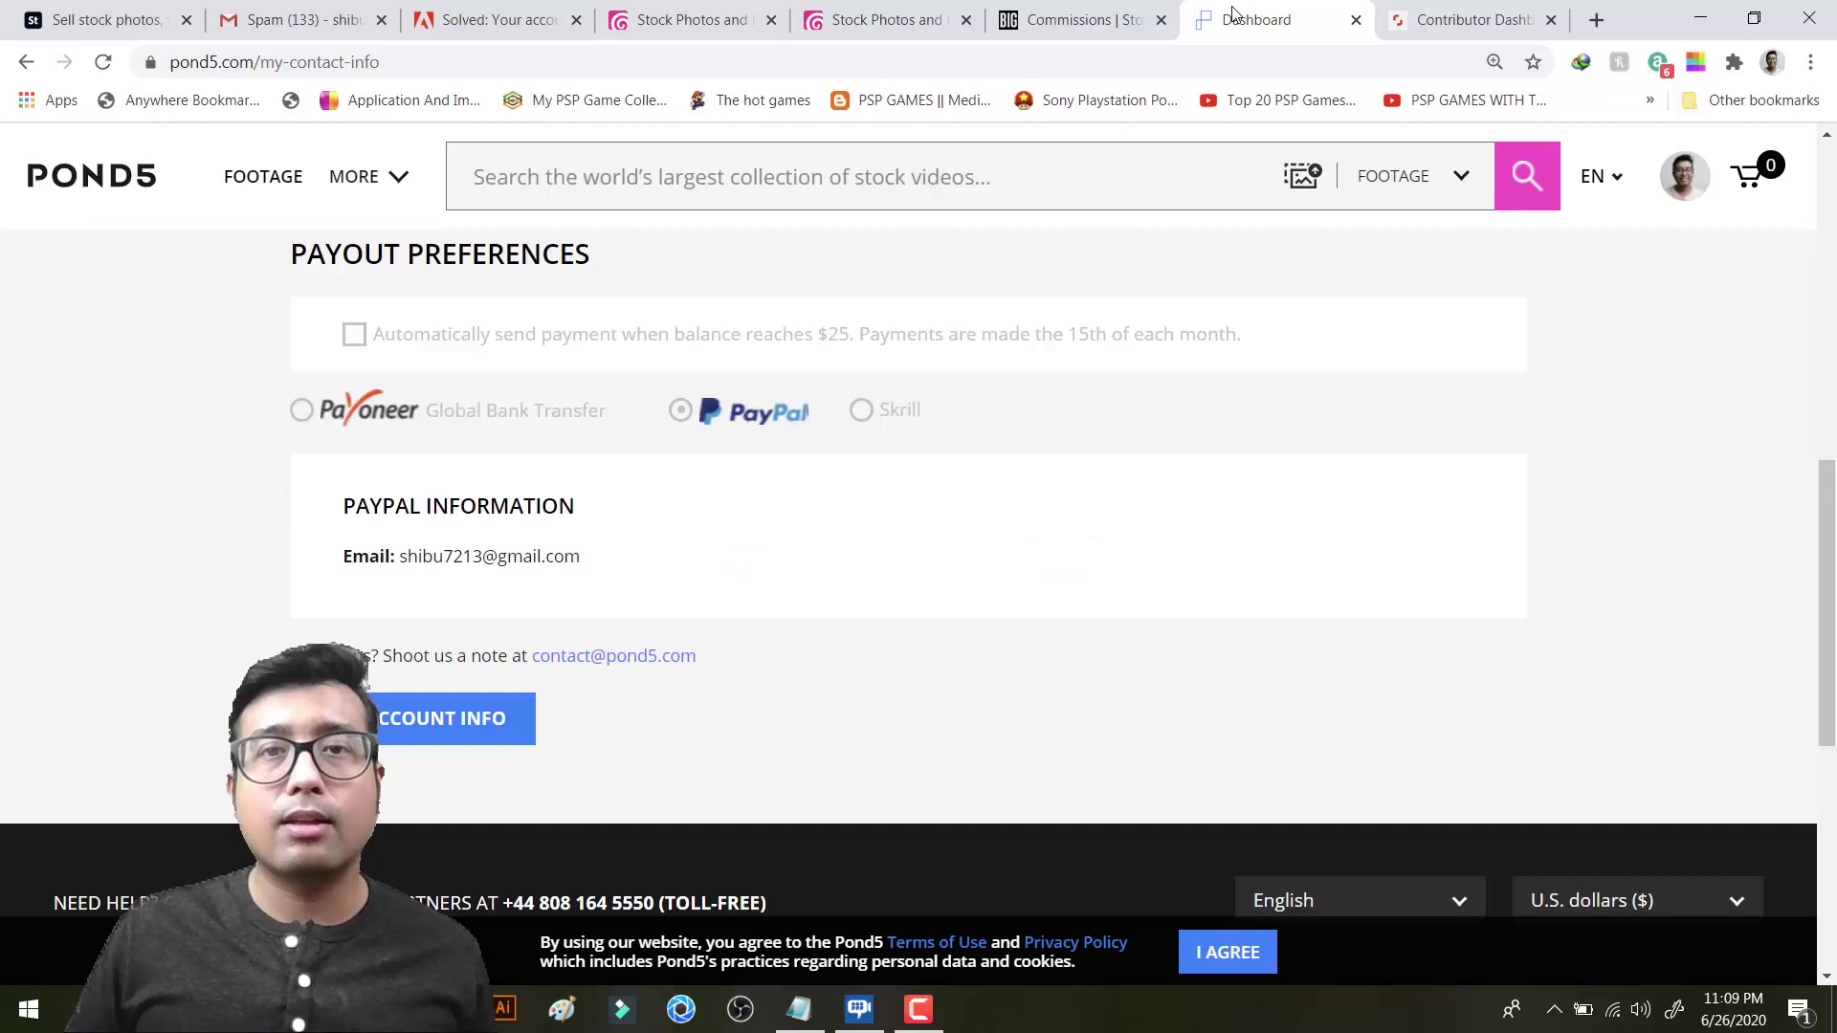
Step: Go to the Gmail inbox and check the Forums, Updates, Promotions, Social and Primary categories
left_click(288, 38)
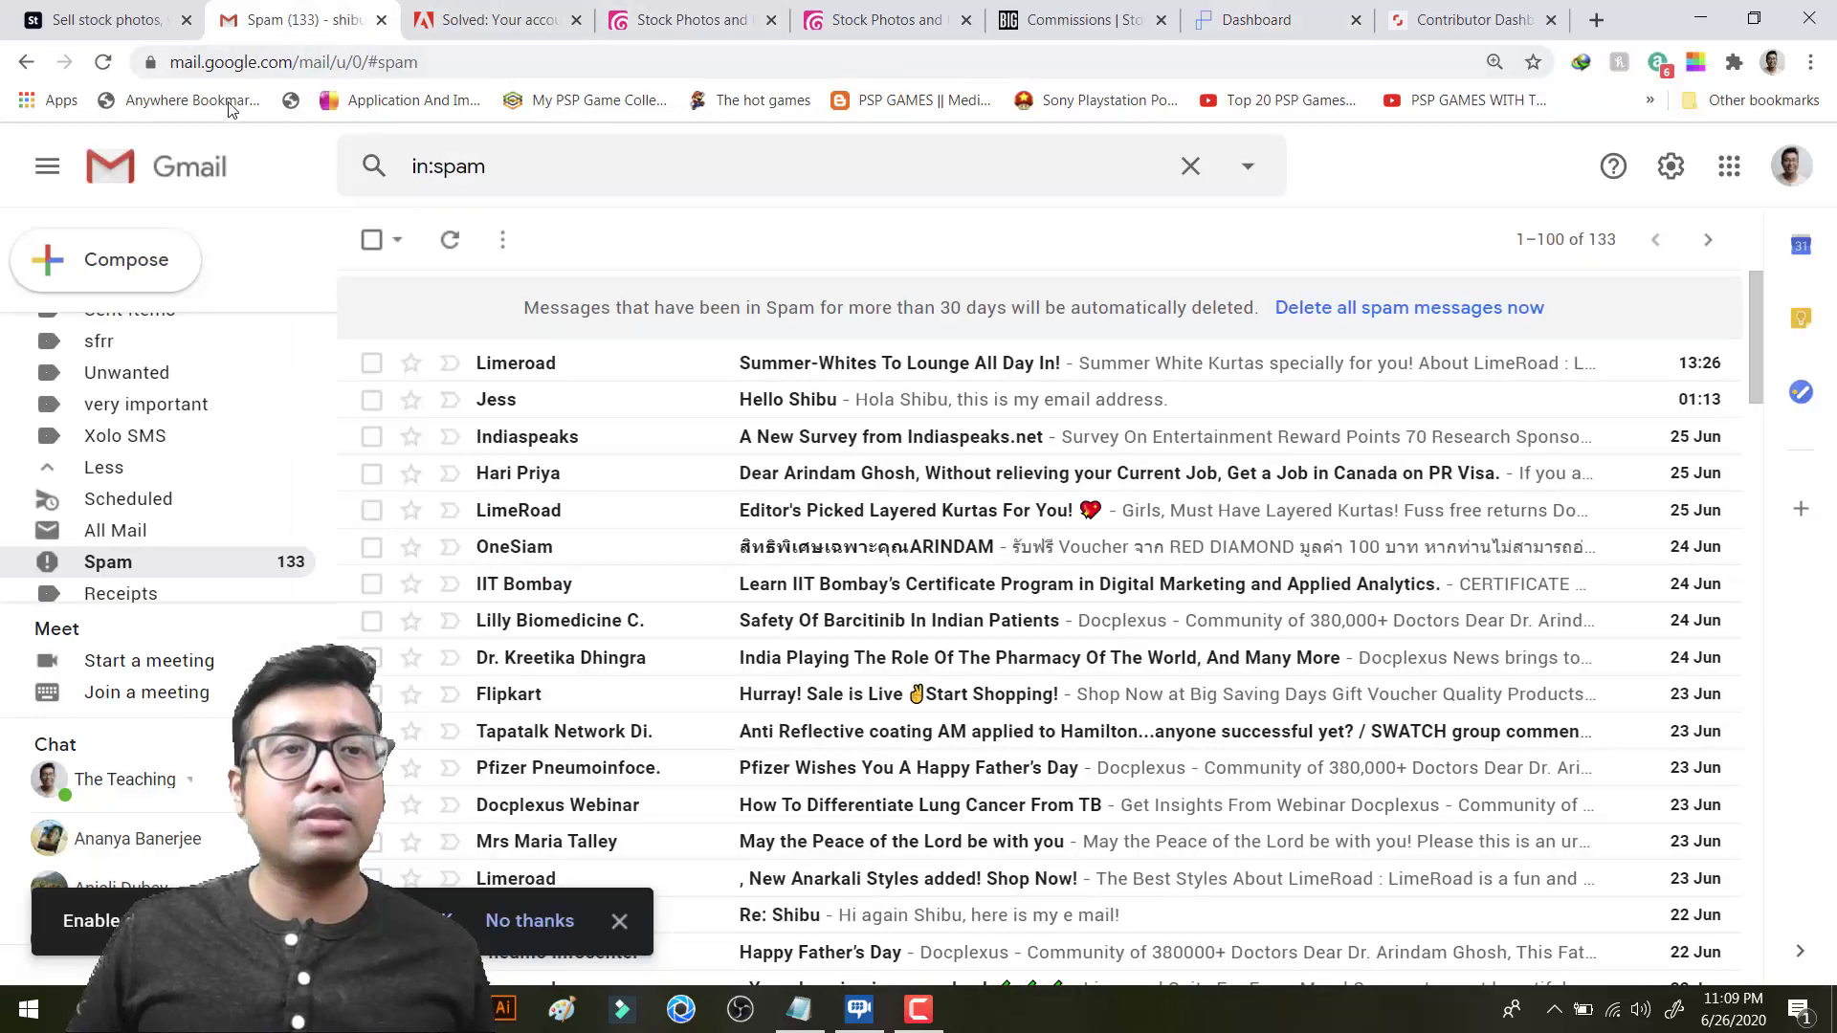
left_click(108, 189)
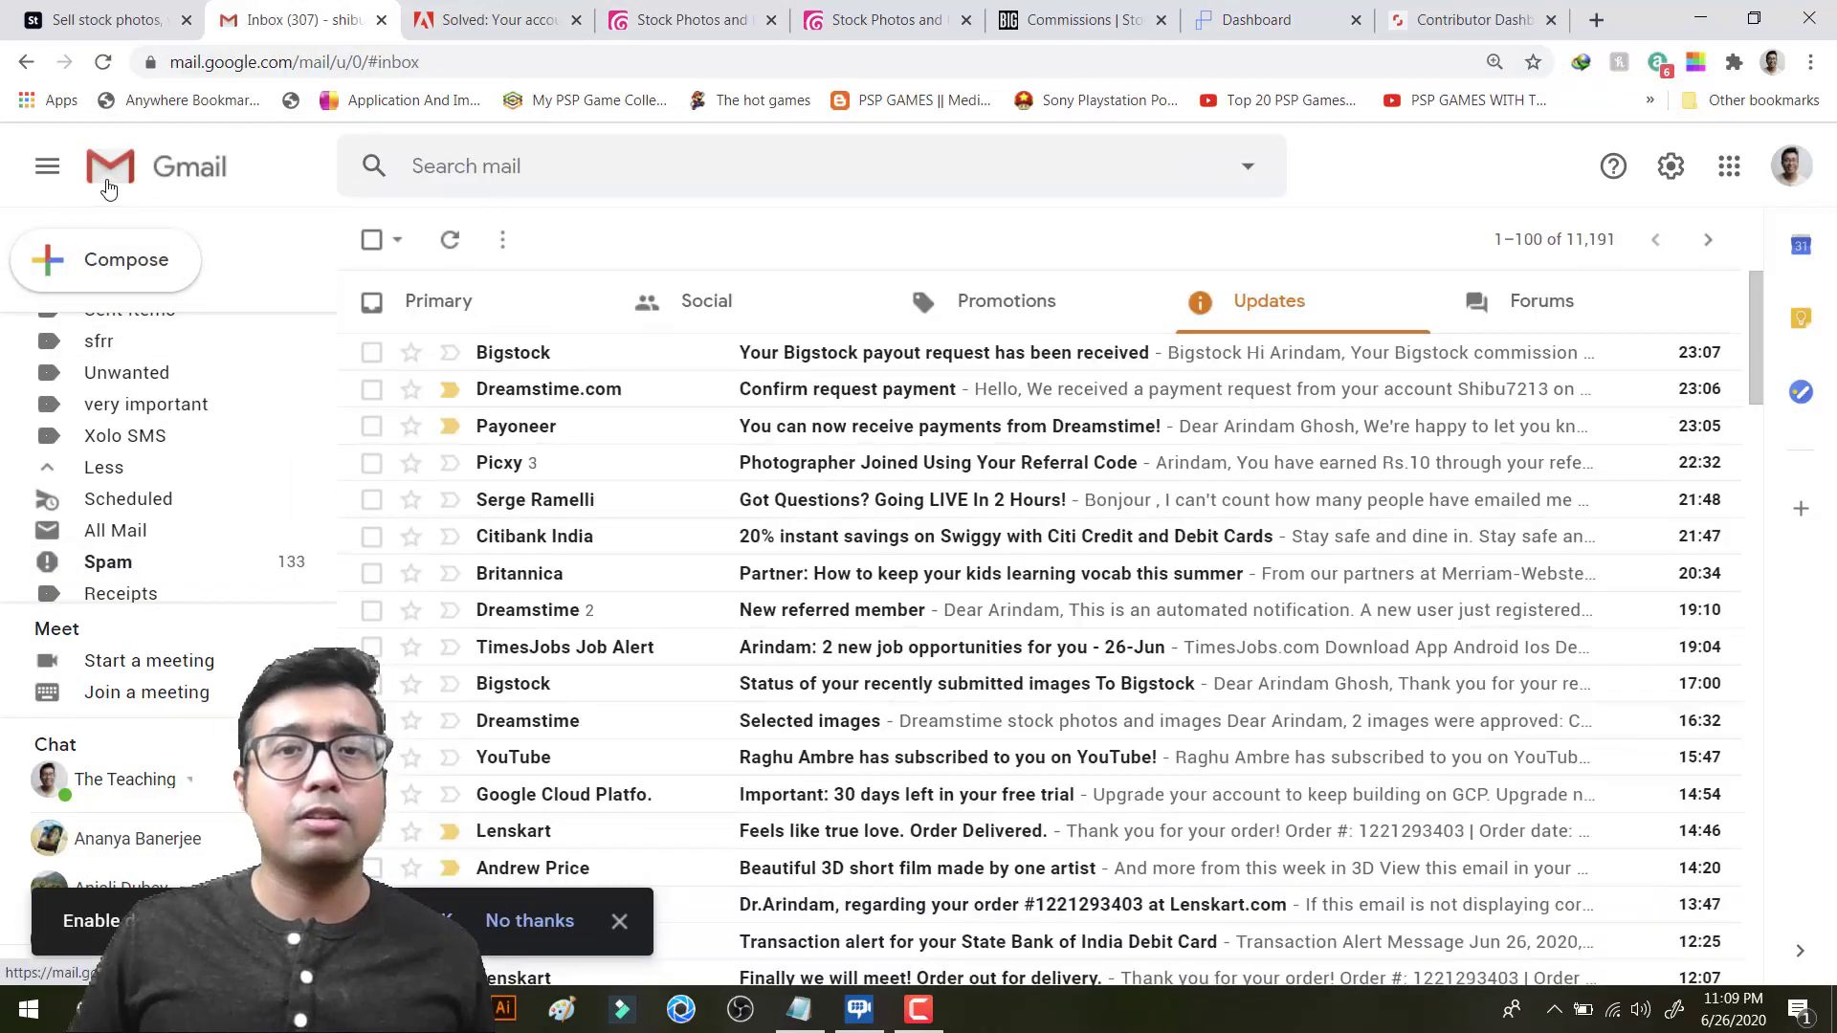
left_click(1531, 299)
left_click(1295, 299)
left_click(1027, 306)
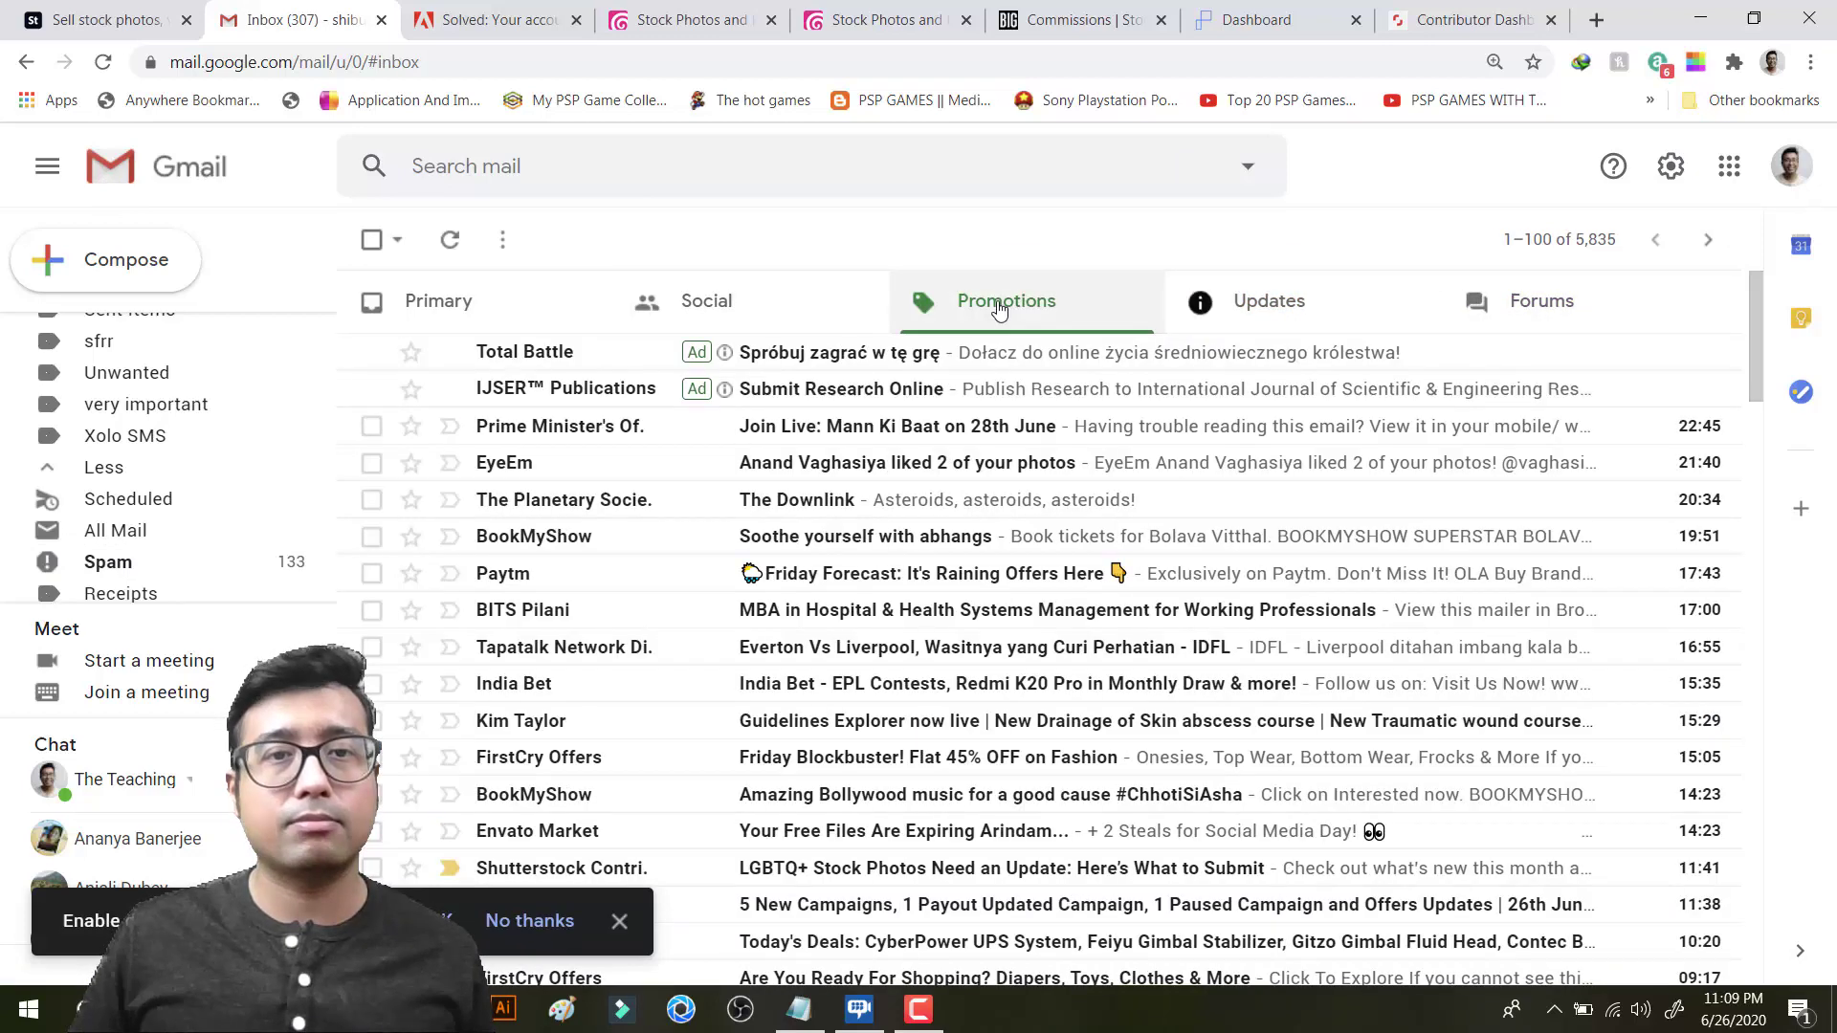
left_click(753, 300)
left_click(545, 300)
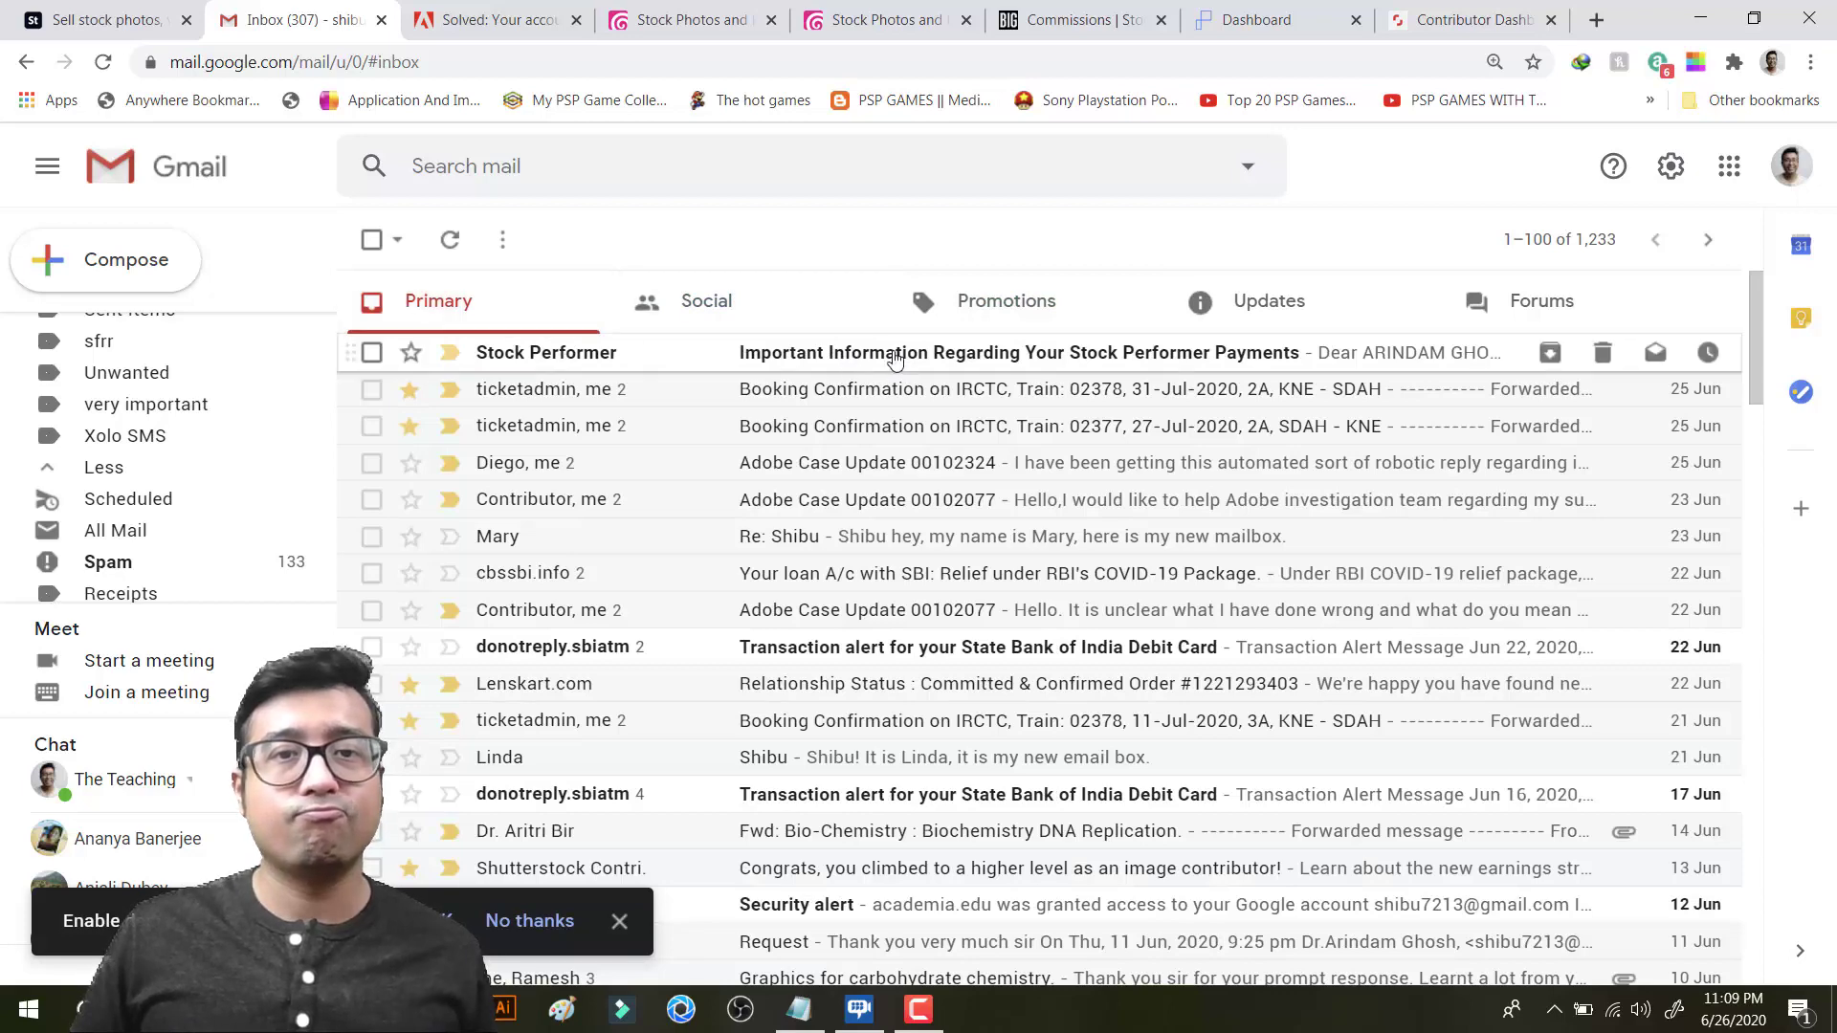
Step: Check the Stock Performer payments email, then open Pond5's account-edit email in Updates and follow its verification link
left_click(894, 356)
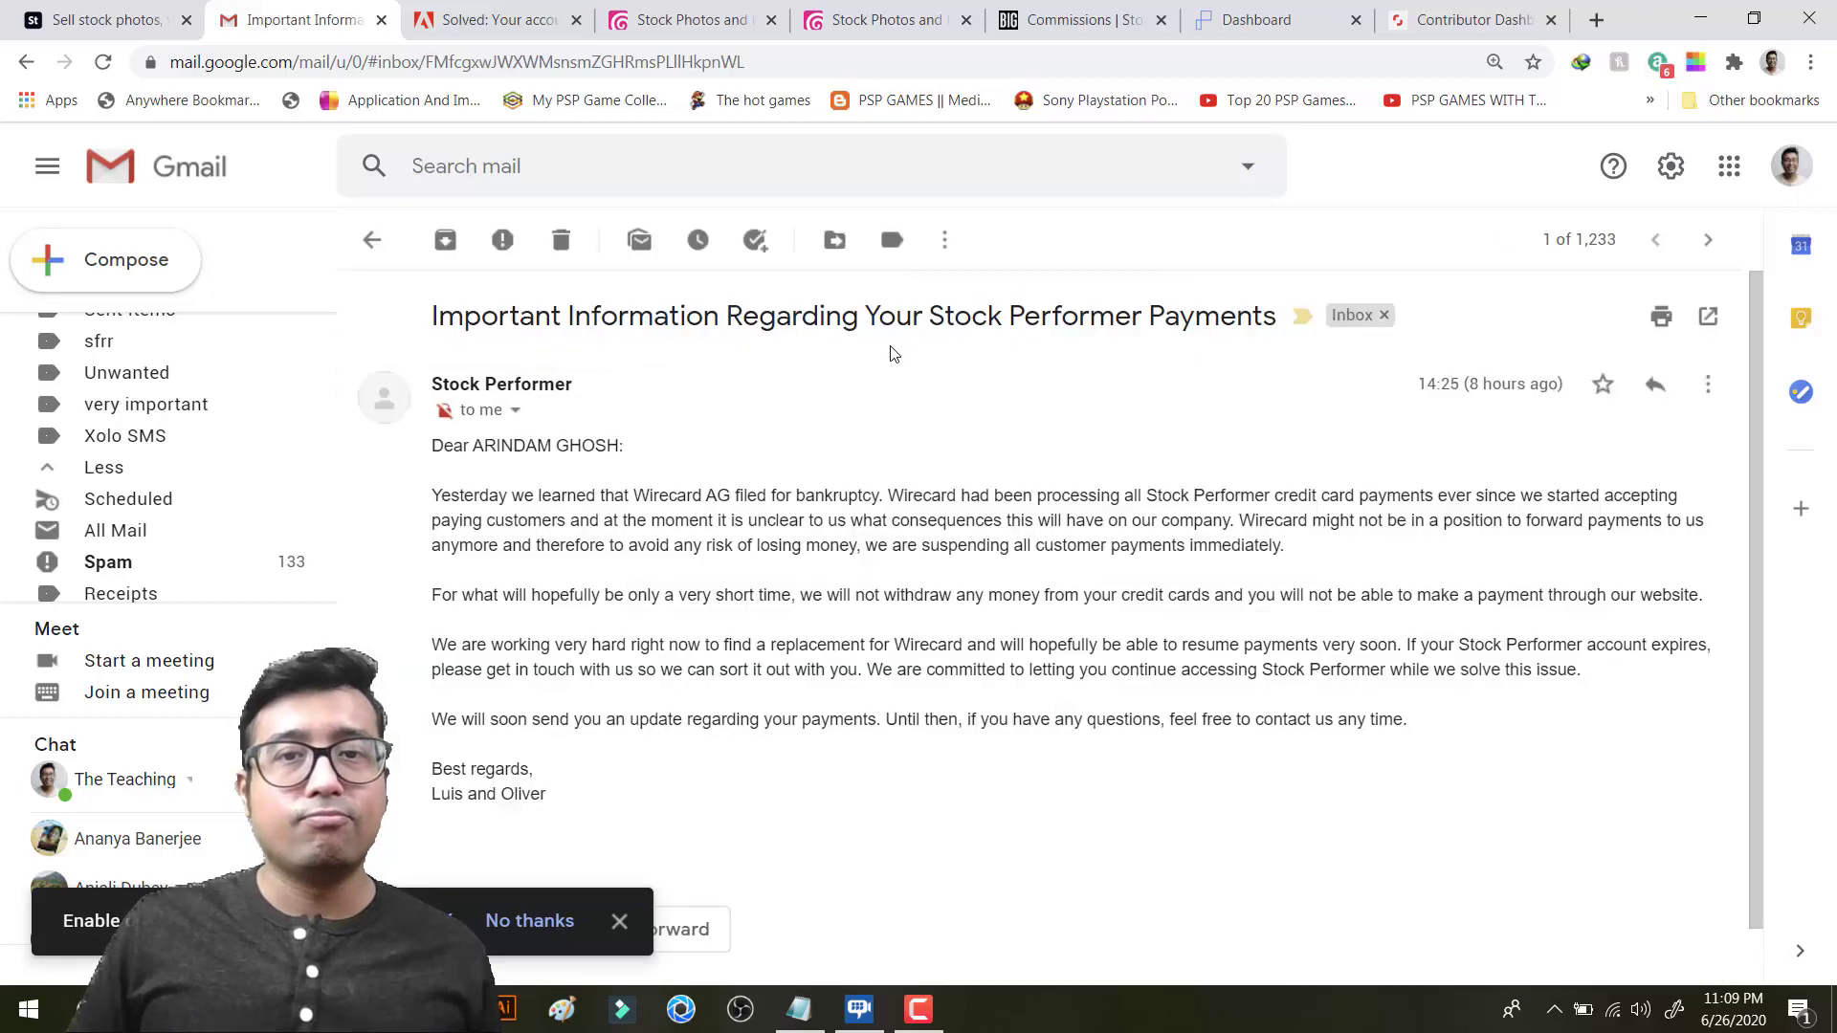
left_click(19, 64)
left_click(1306, 316)
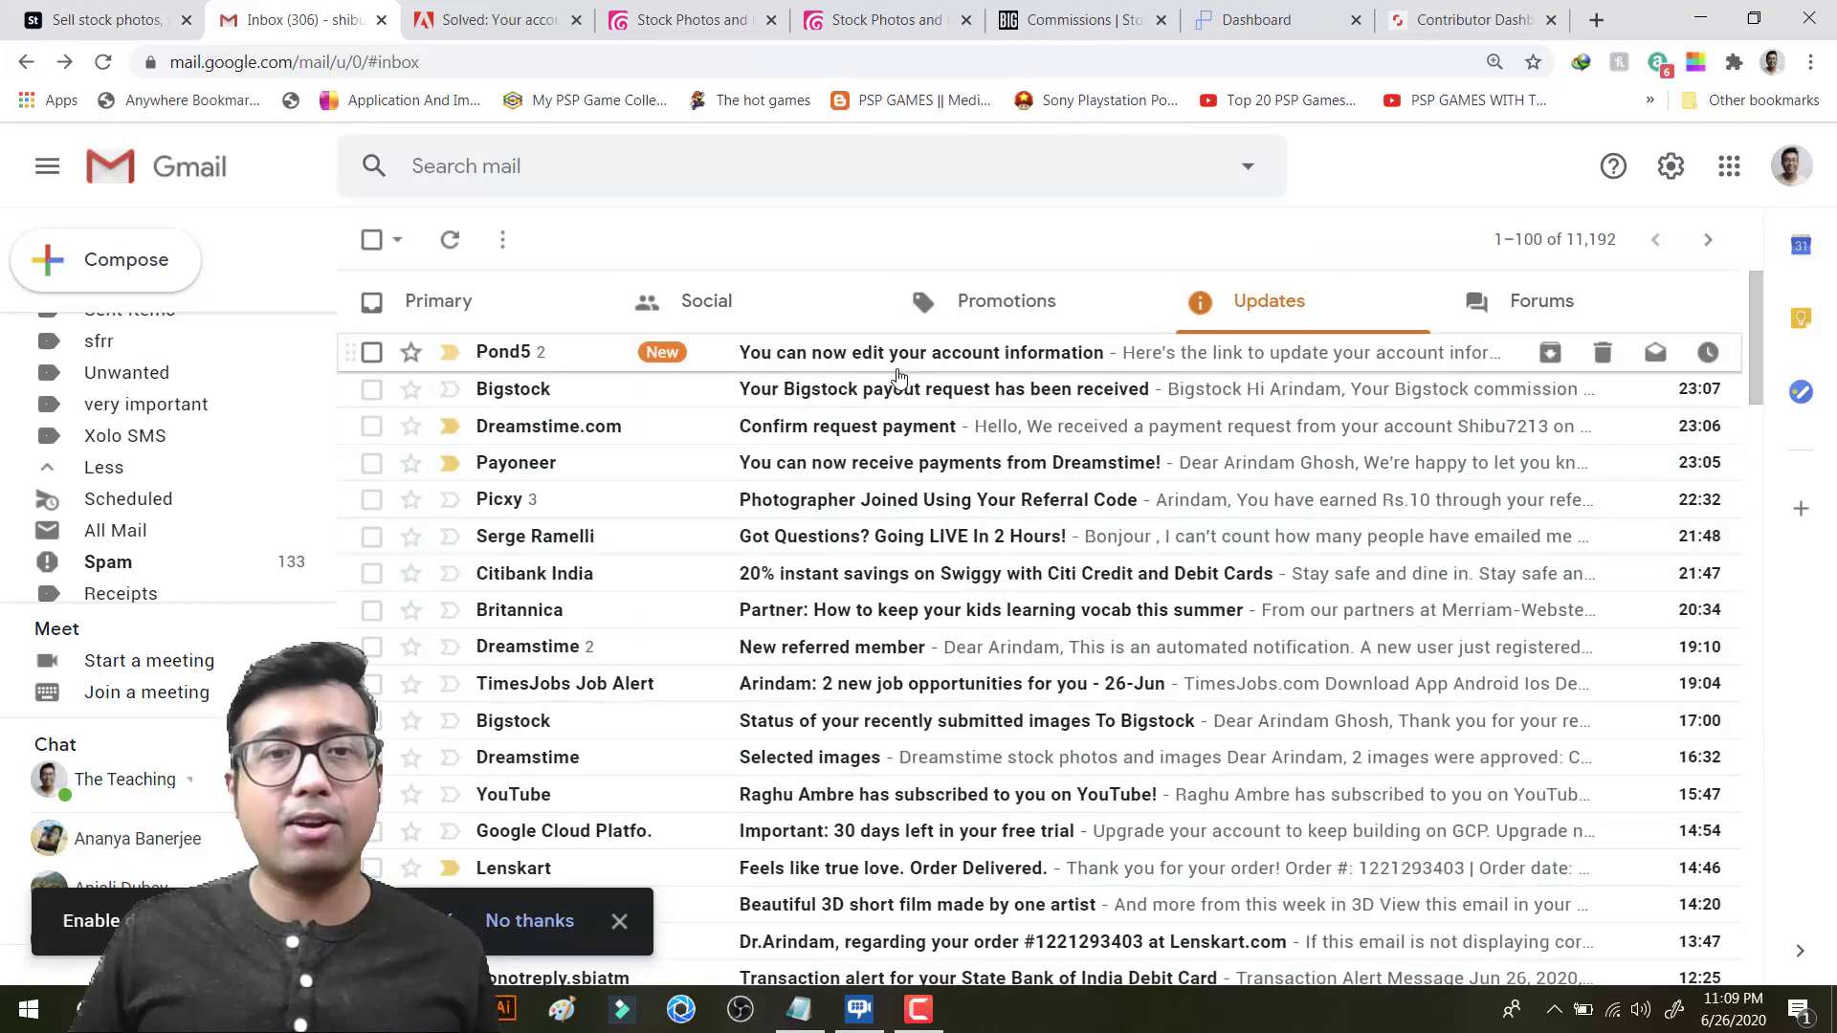
left_click(933, 352)
scroll(1068, 496, "down", 3)
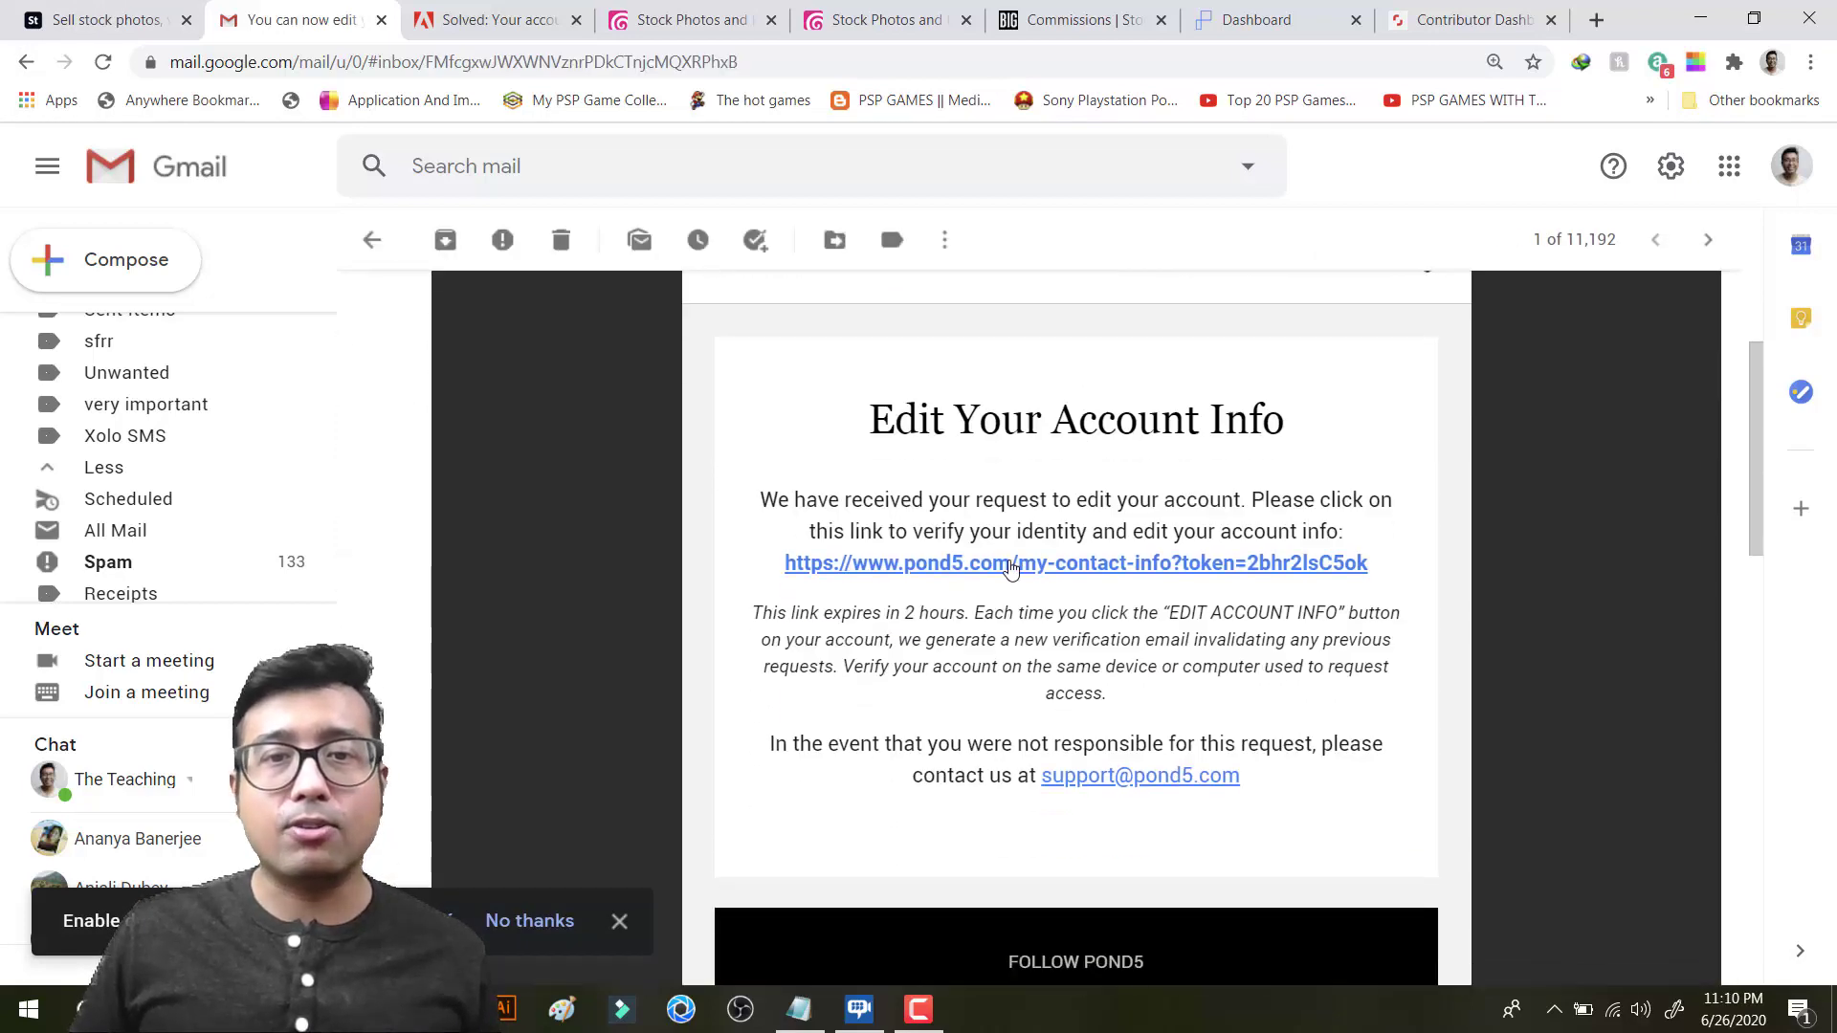
scroll(1011, 568, "down", 3)
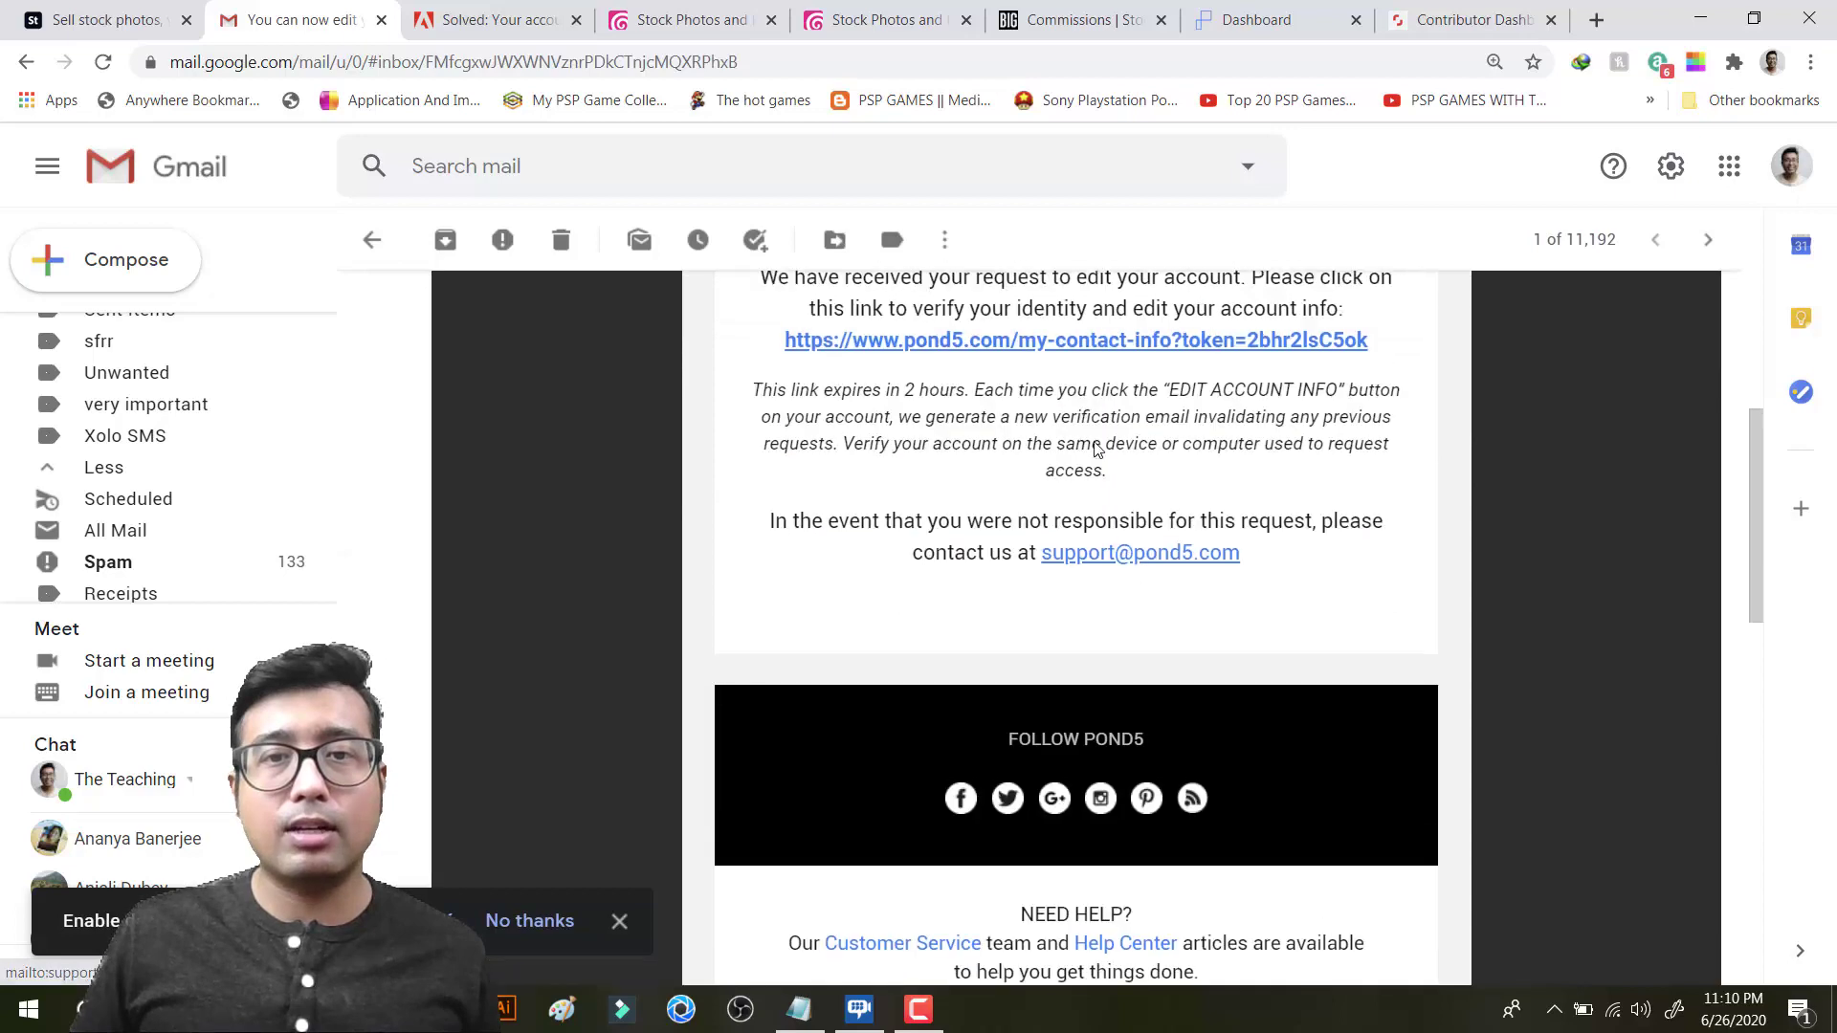
scroll(1092, 394, "up", 1)
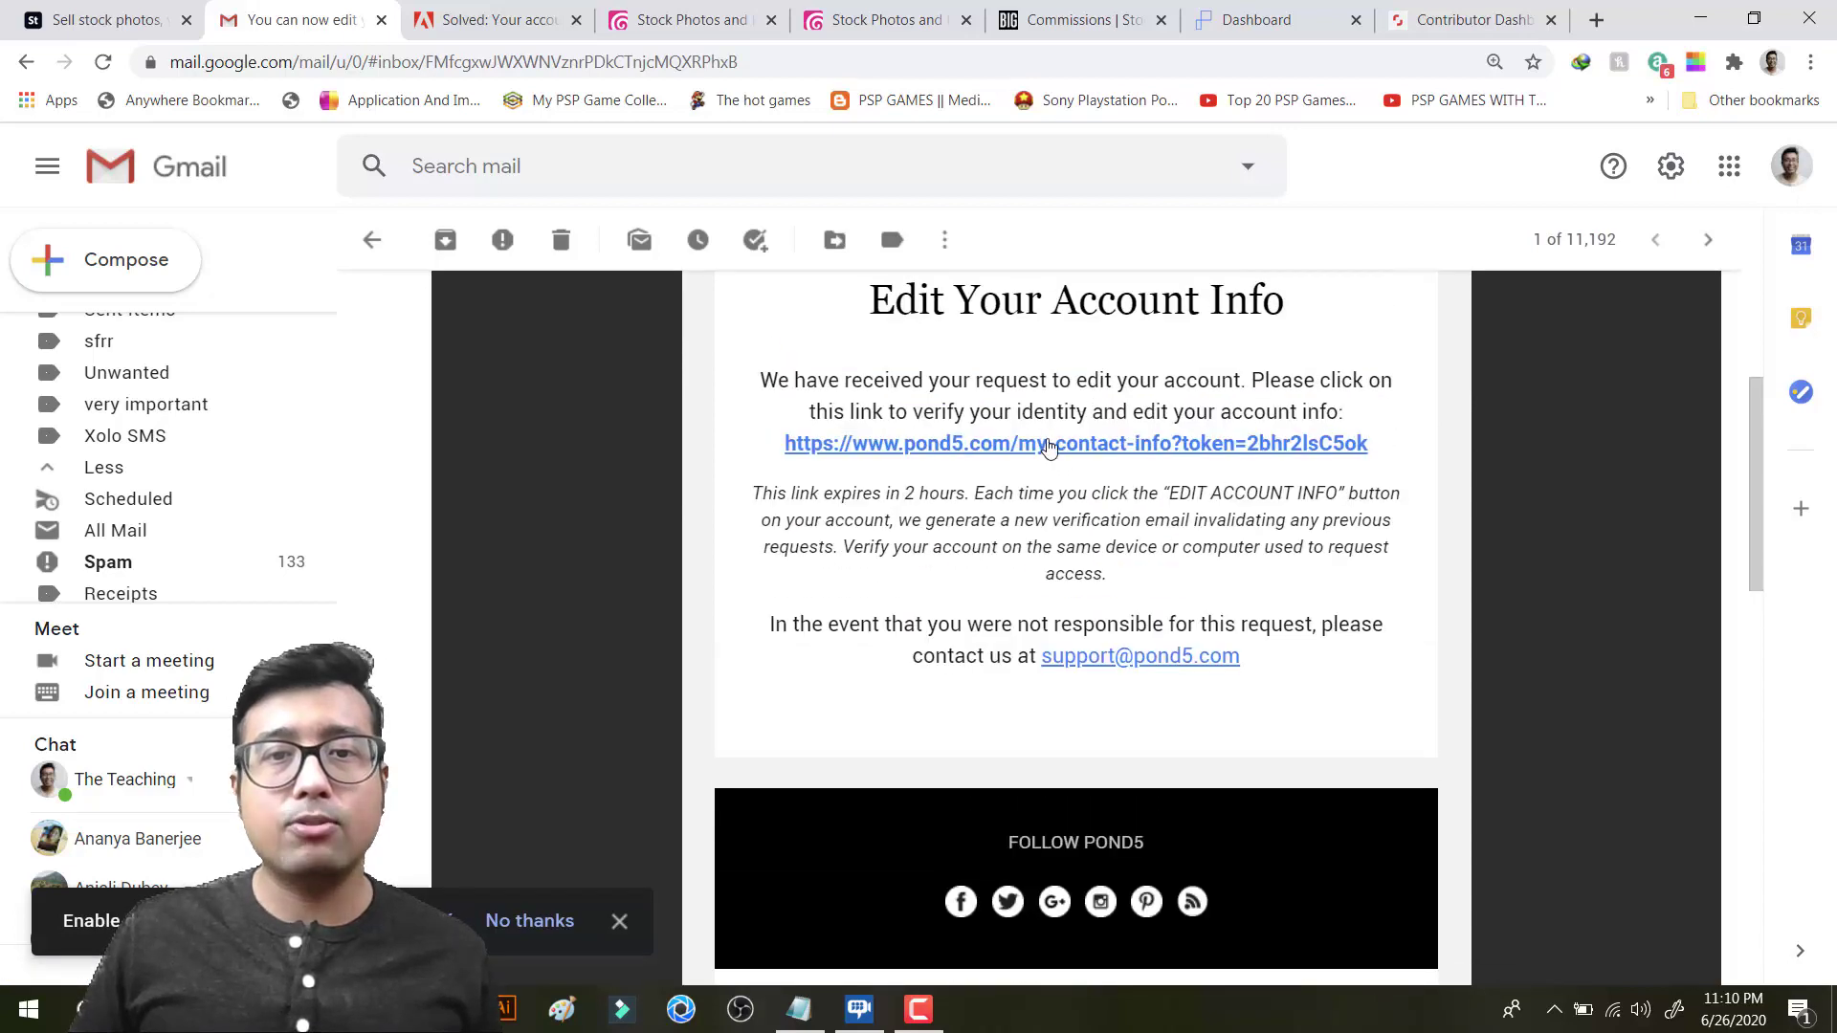
left_click(1050, 444)
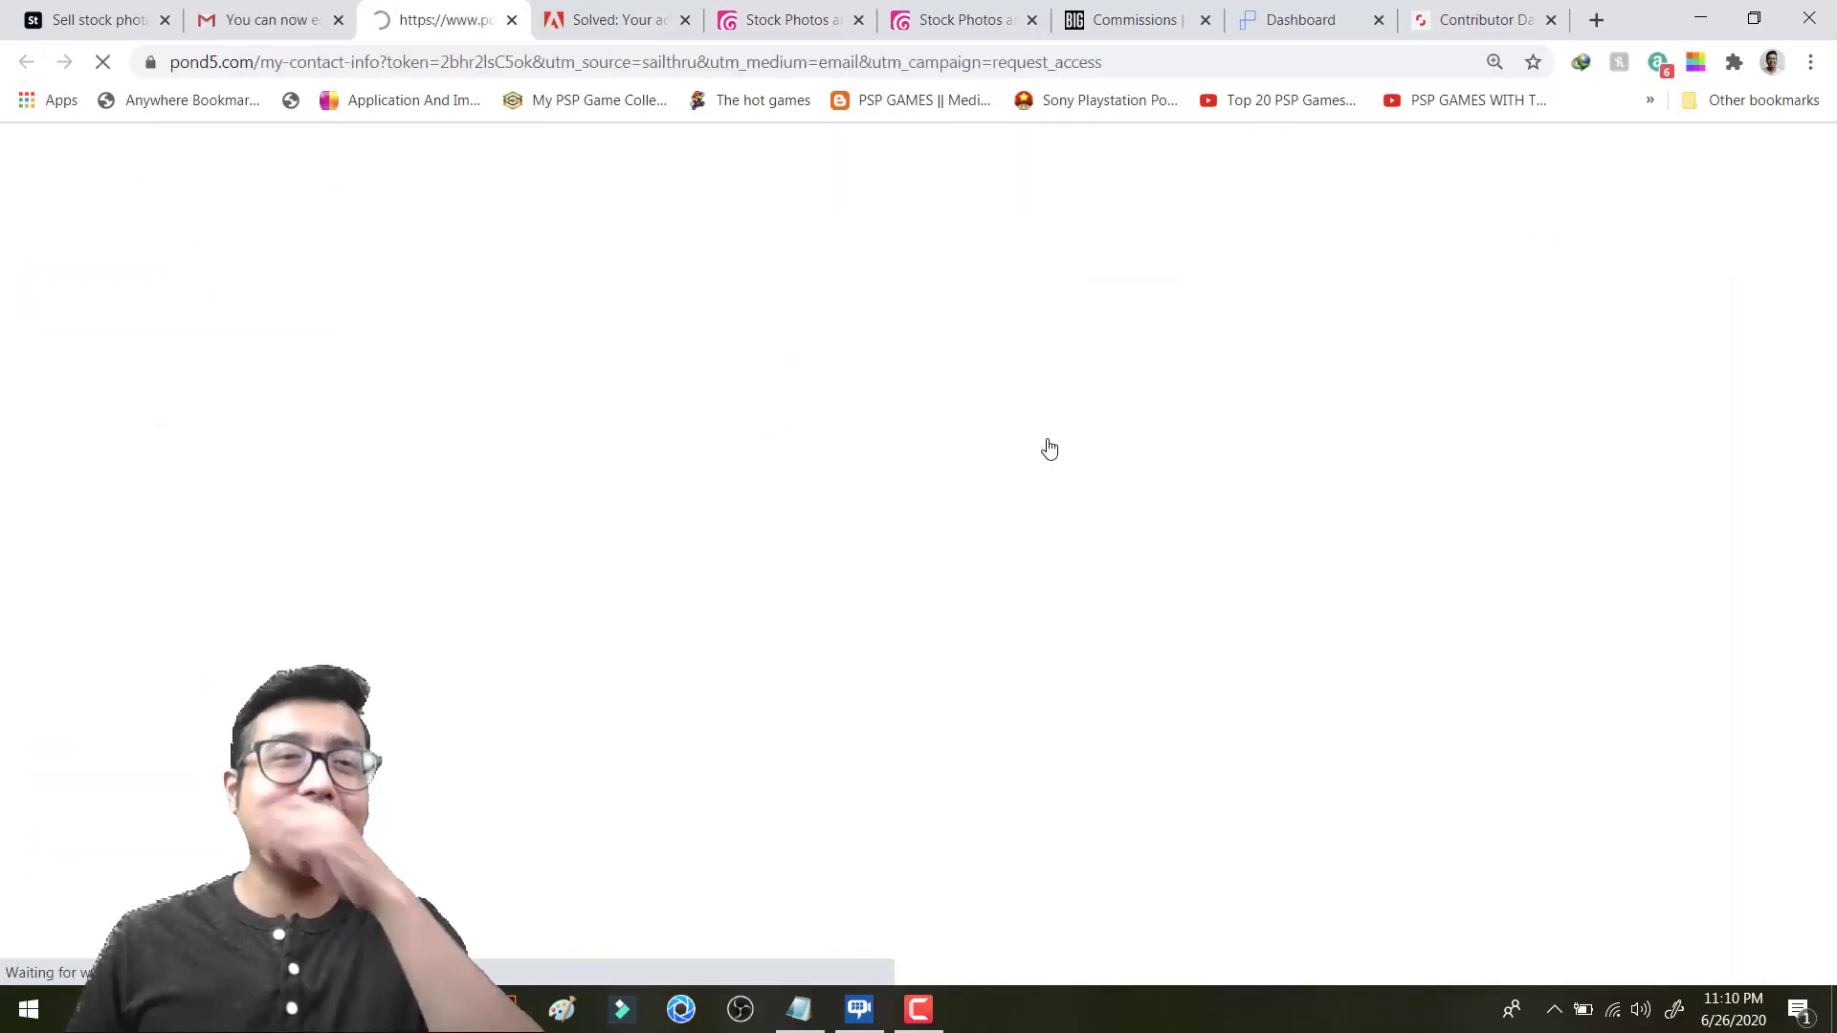
Step: After the invalid-token page, request another Pond5 verification email and go to the Gmail tab
scroll(1046, 526, "down", 2)
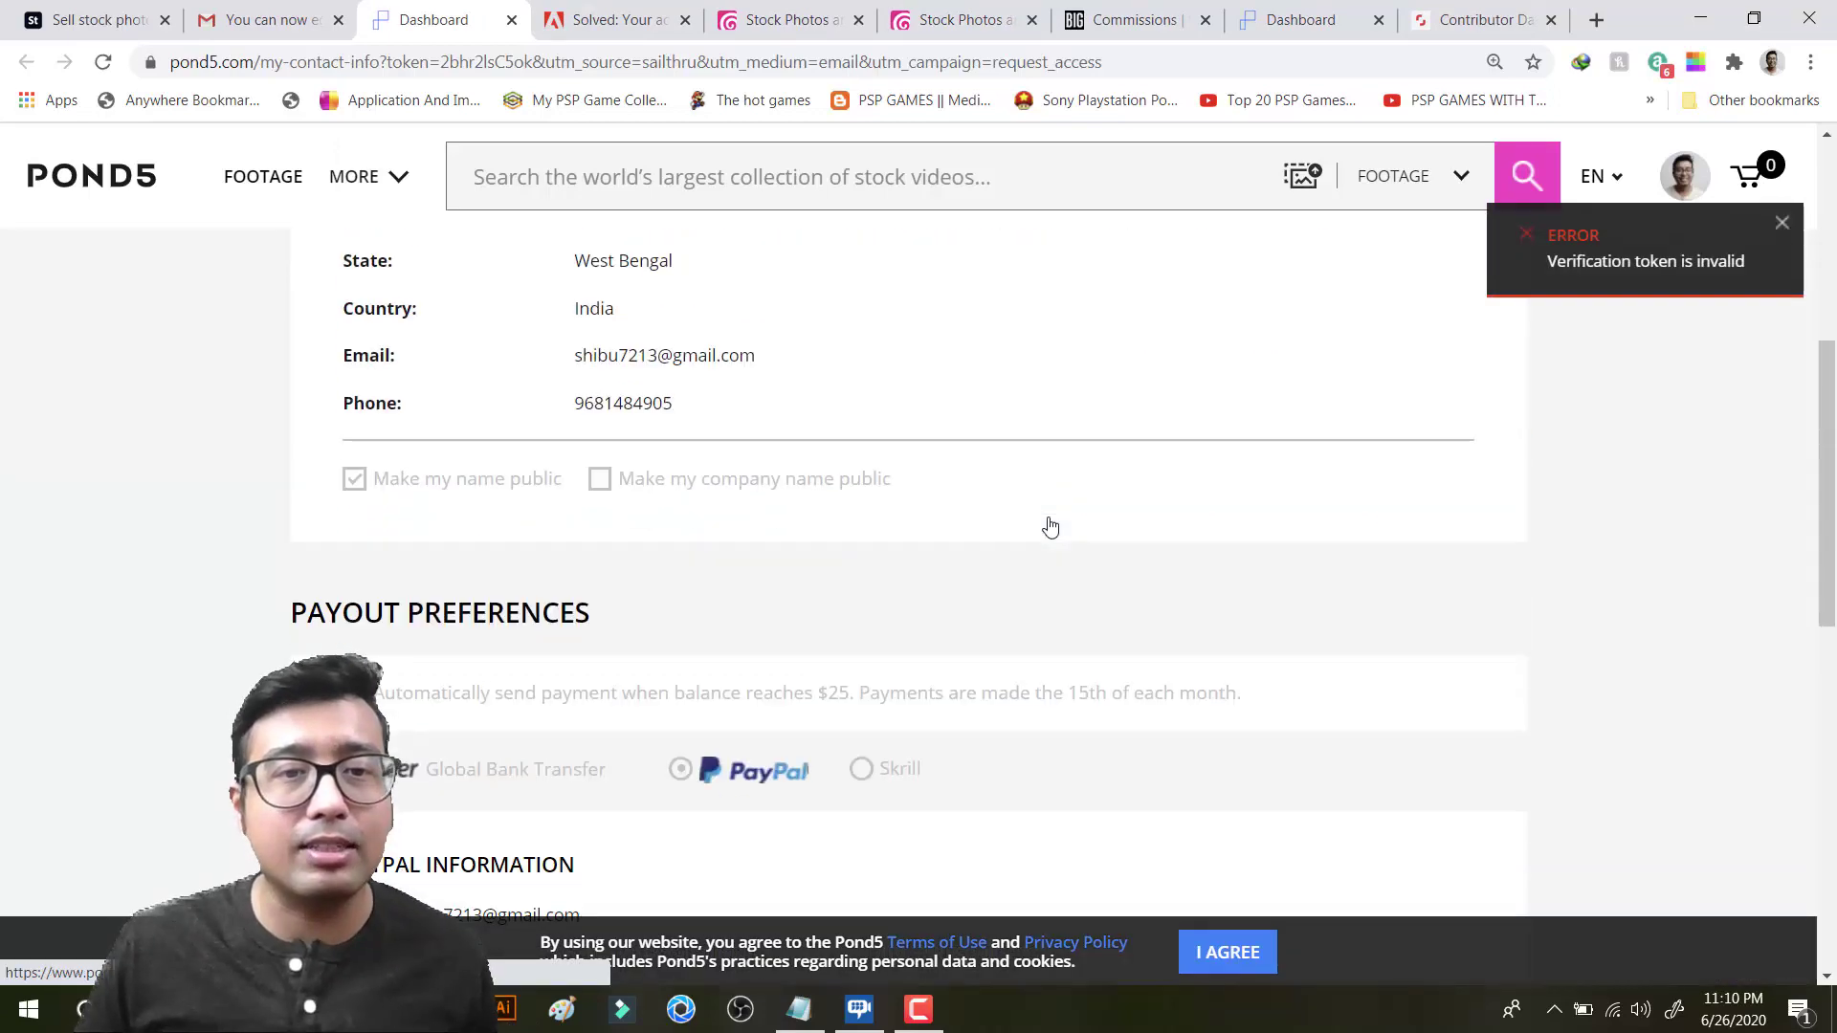
scroll(143, 578, "down", 1)
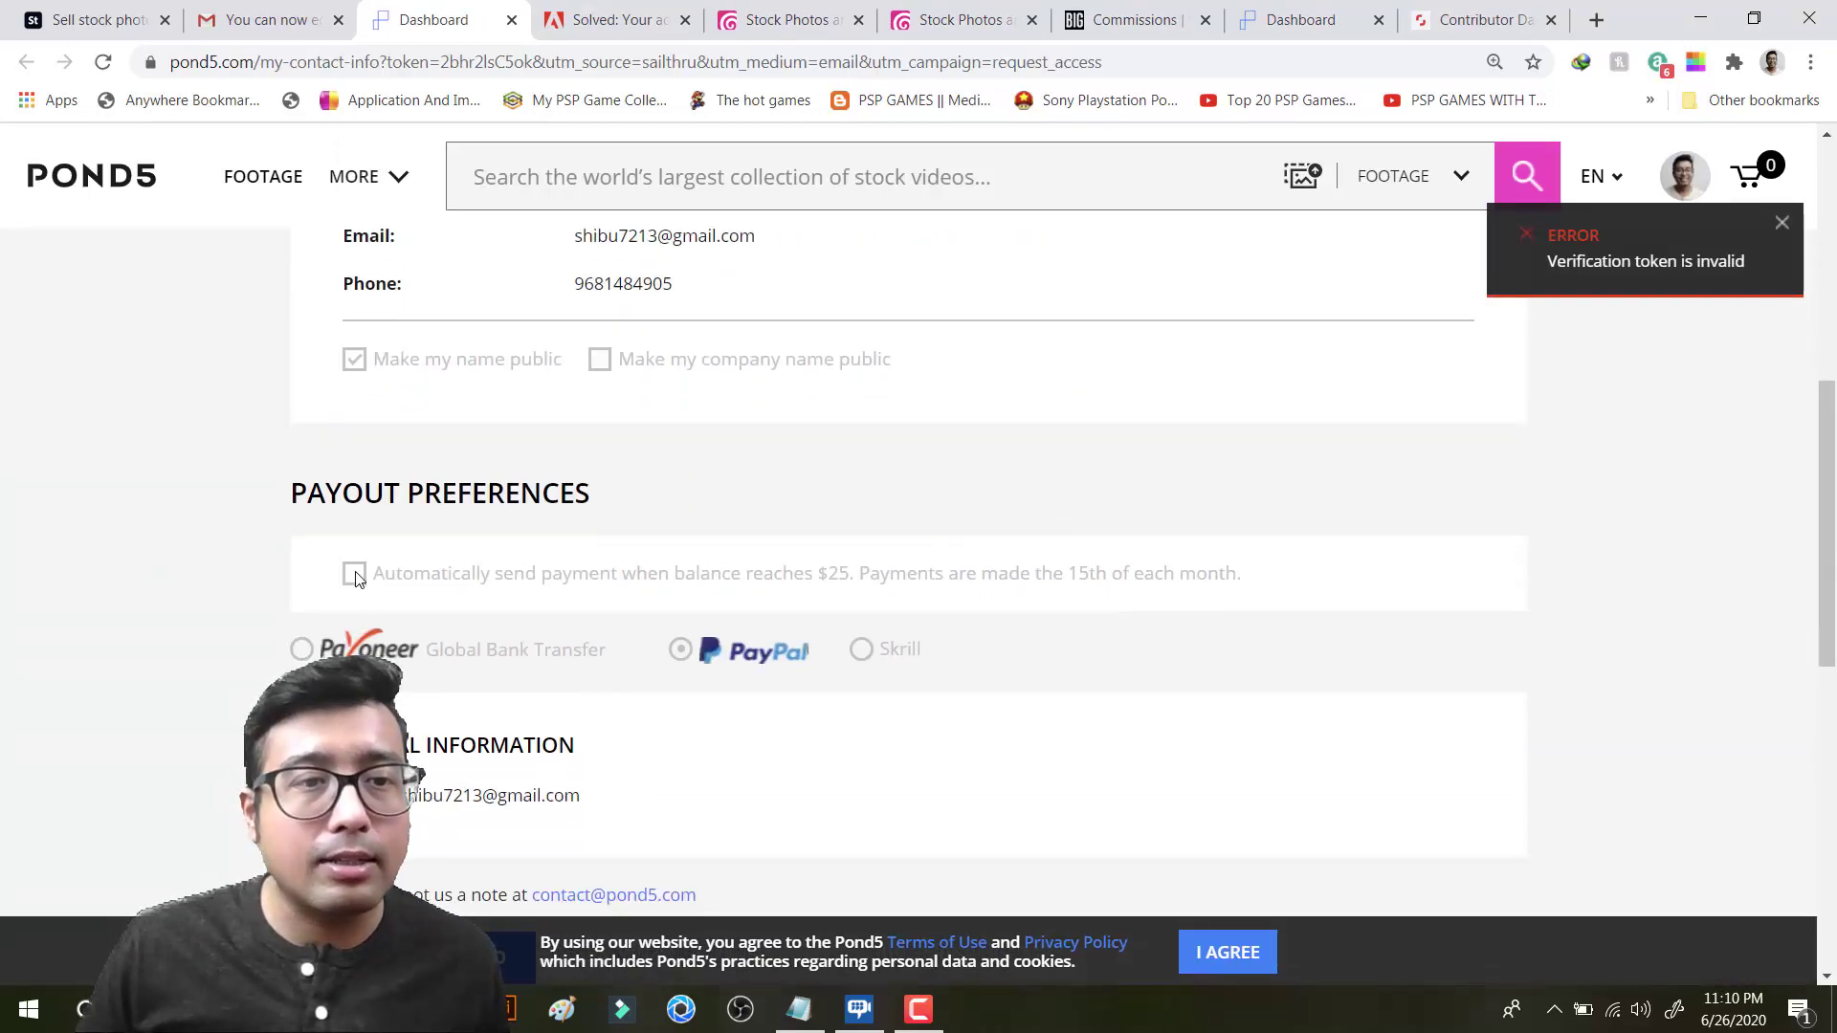
scroll(492, 525, "down", 2)
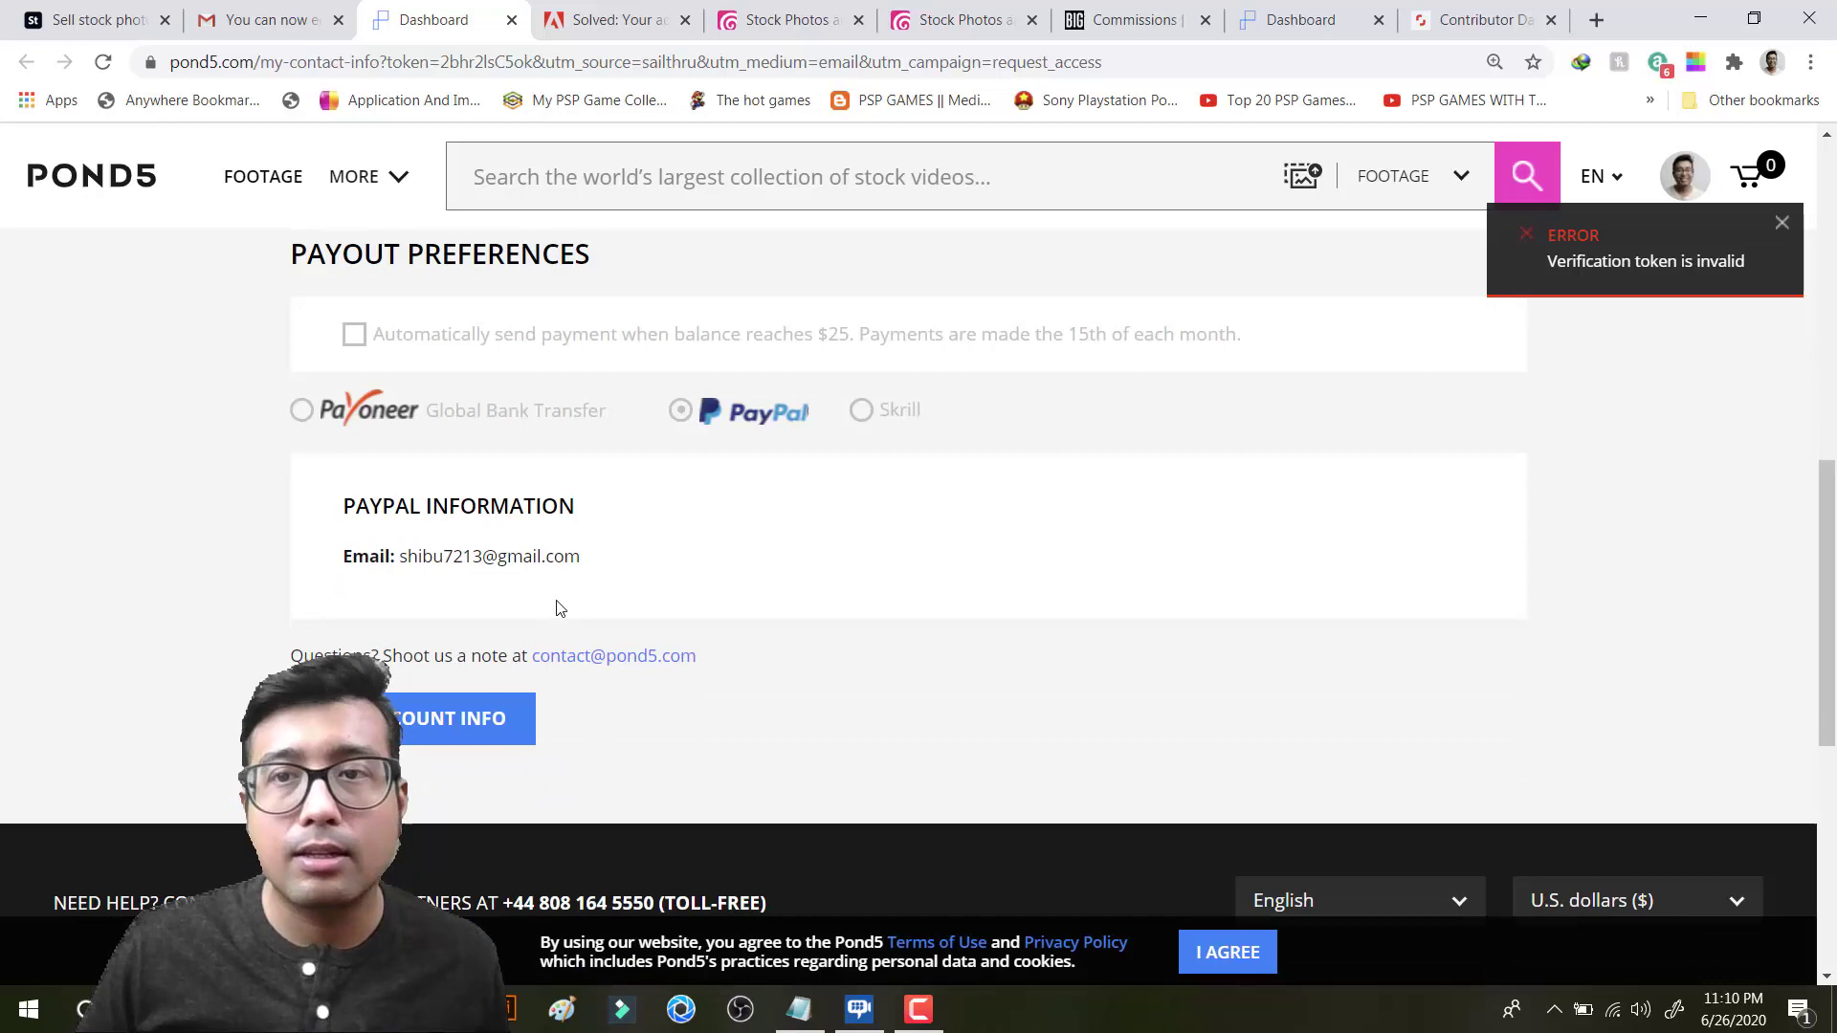
left_click(401, 735)
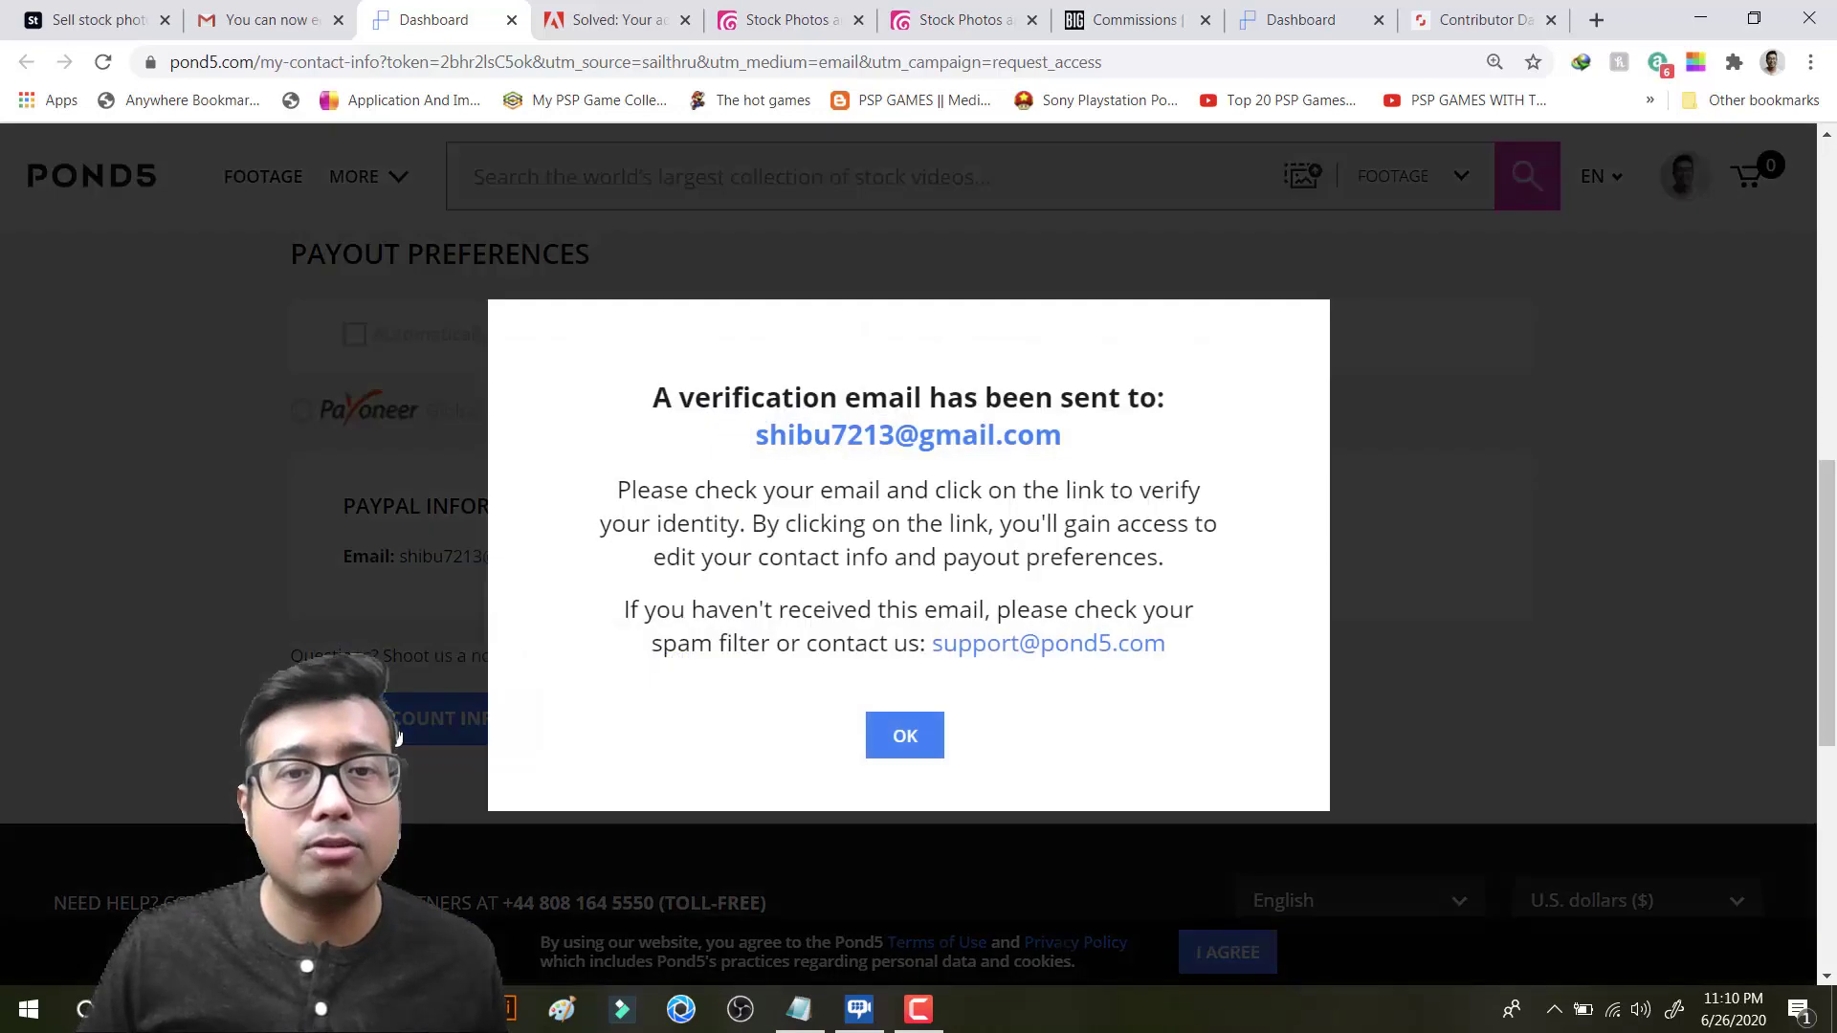
left_click(900, 738)
scroll(825, 566, "up", 6)
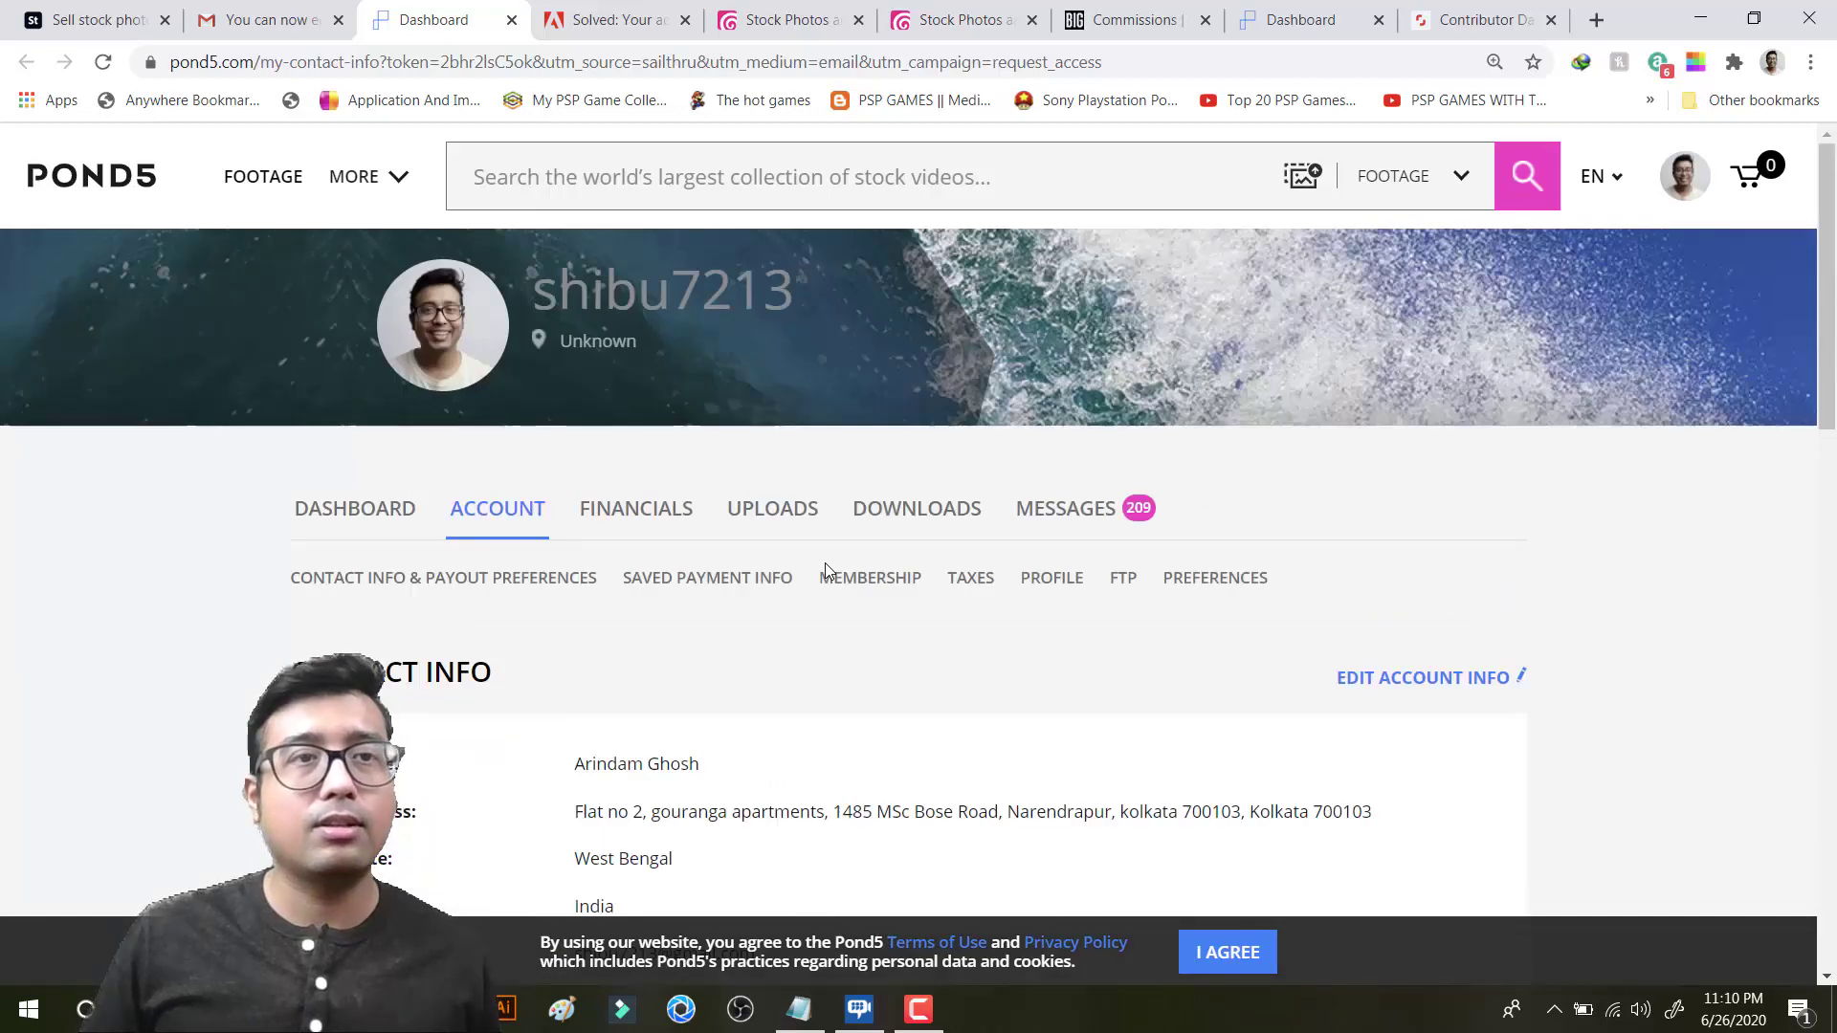
left_click(251, 21)
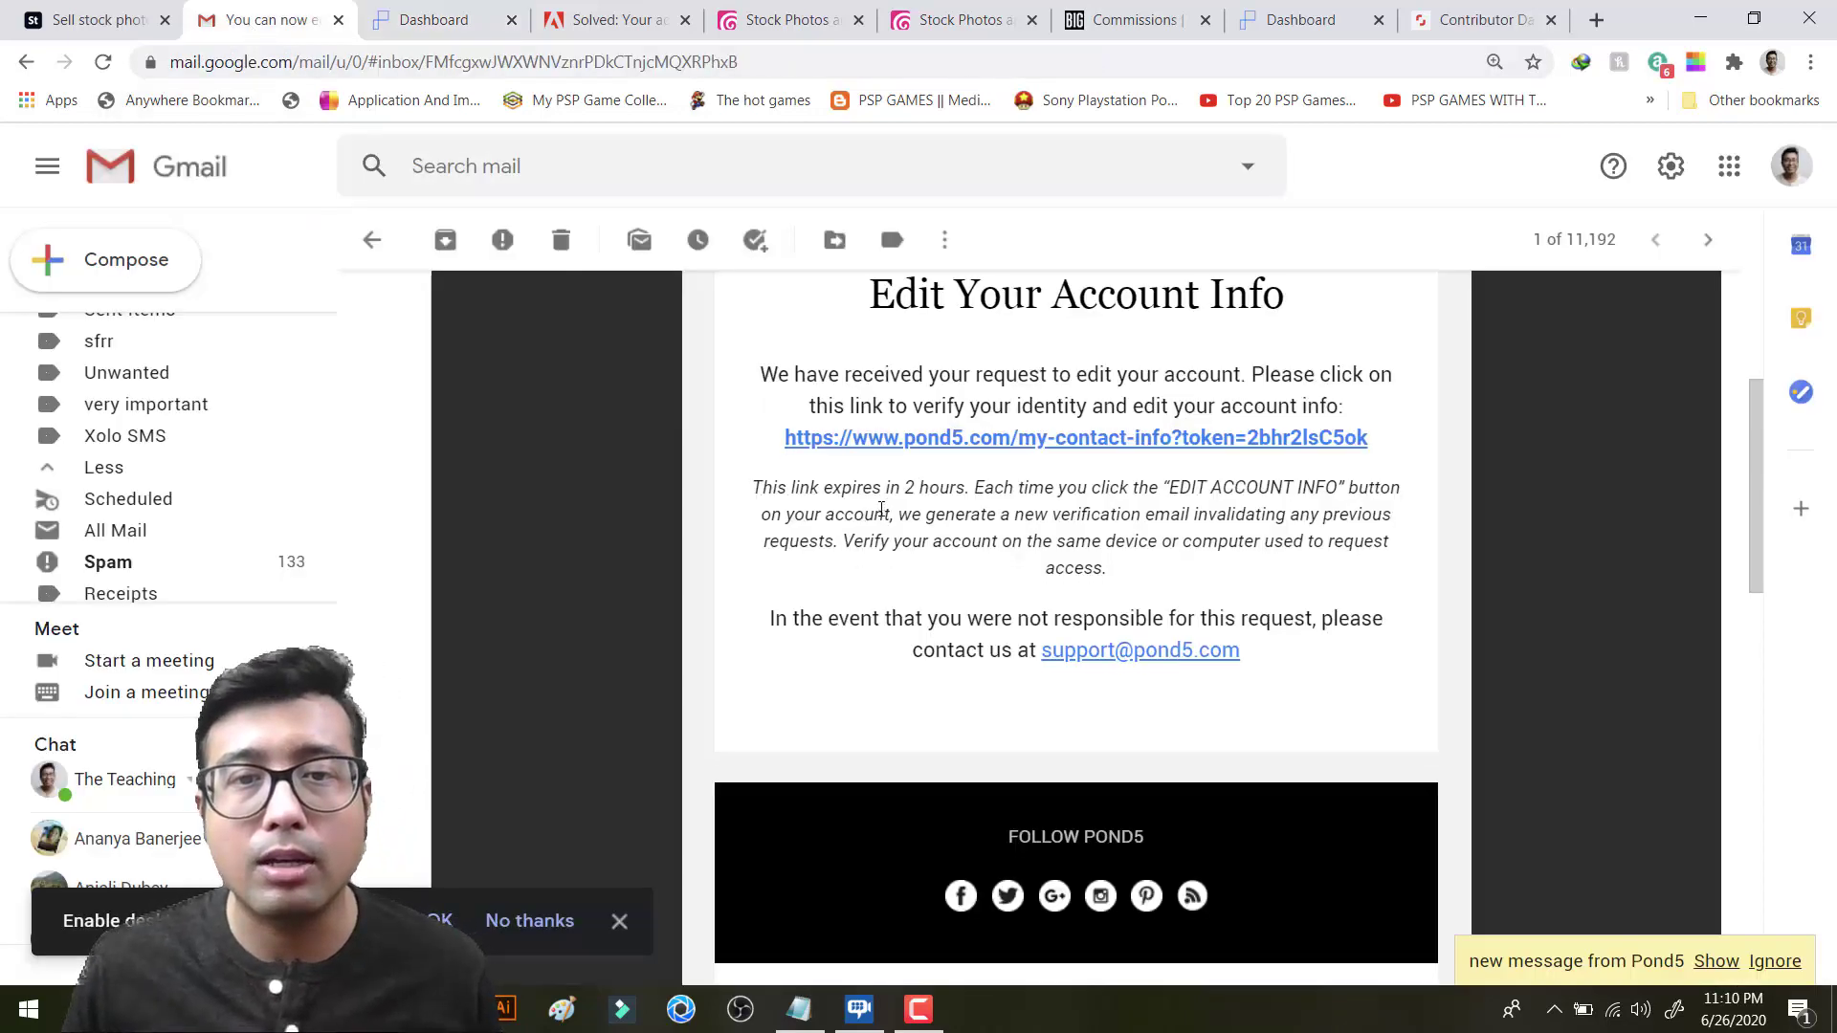
Step: Open the Pond5 account-info email, expand the earlier message and follow its verification link
scroll(880, 512, "down", 4)
scroll(878, 502, "up", 4)
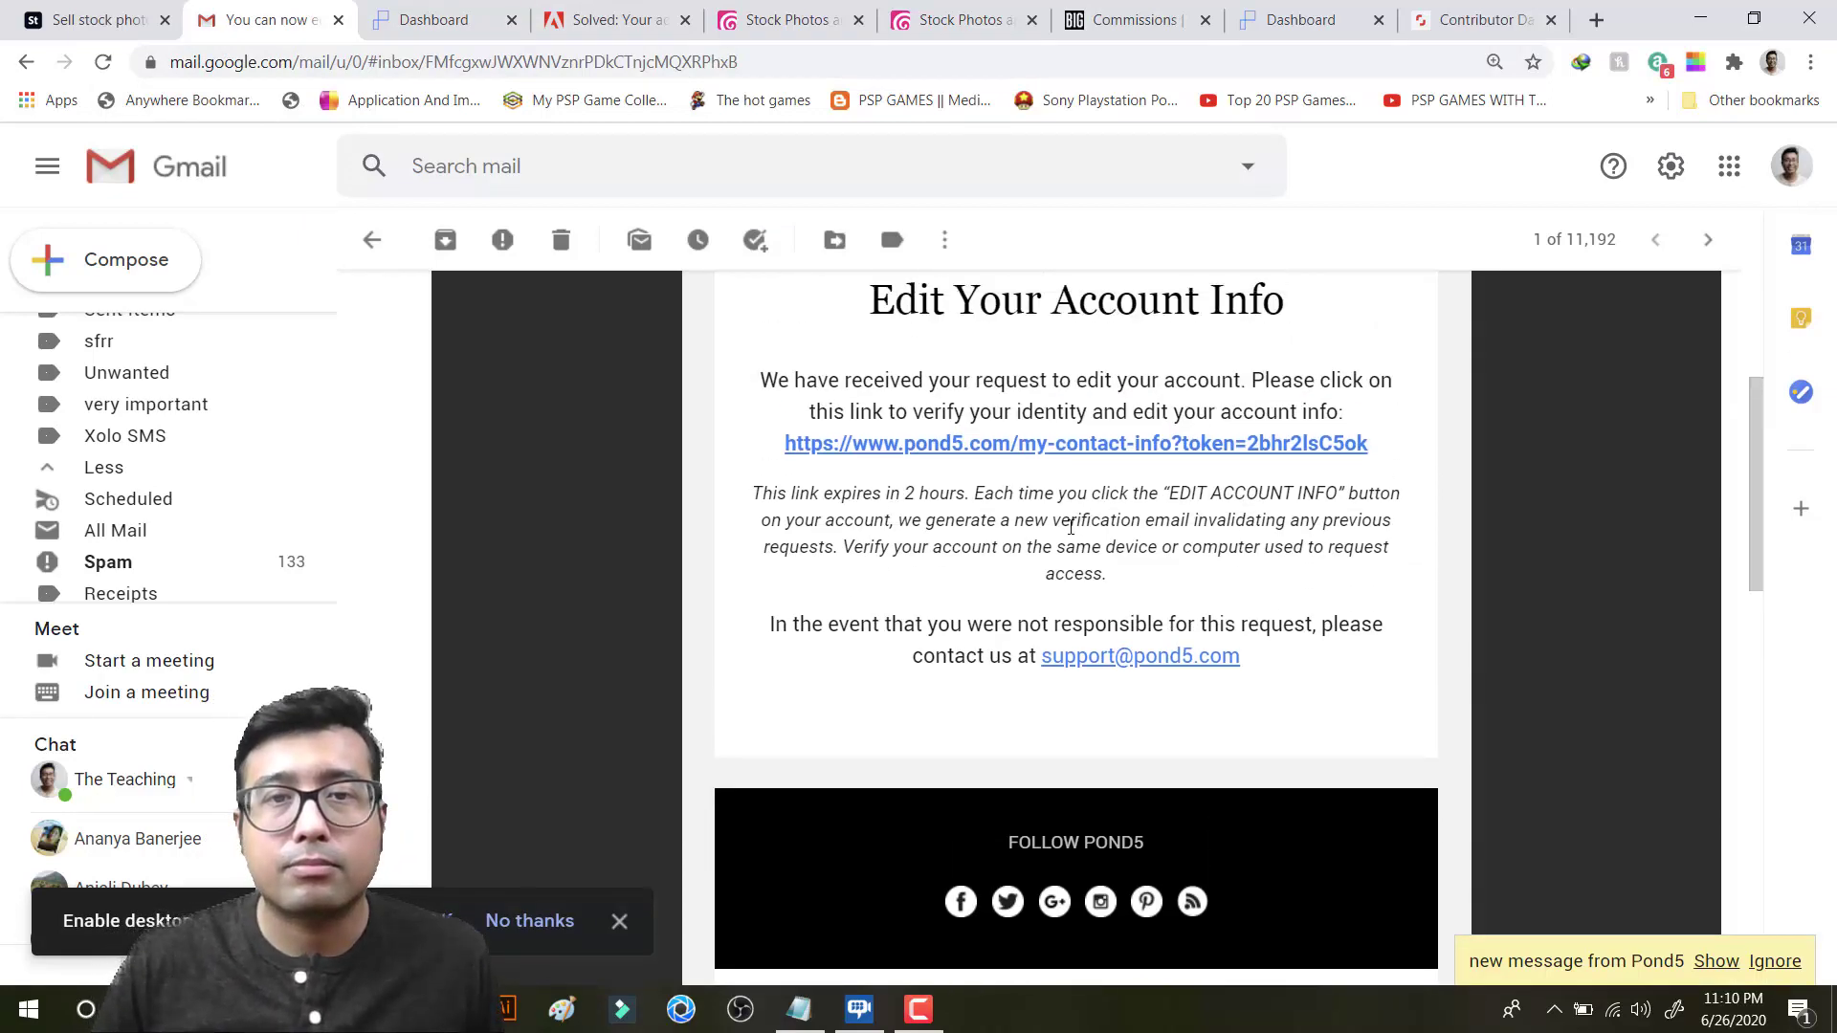
scroll(1070, 526, "up", 4)
left_click(26, 62)
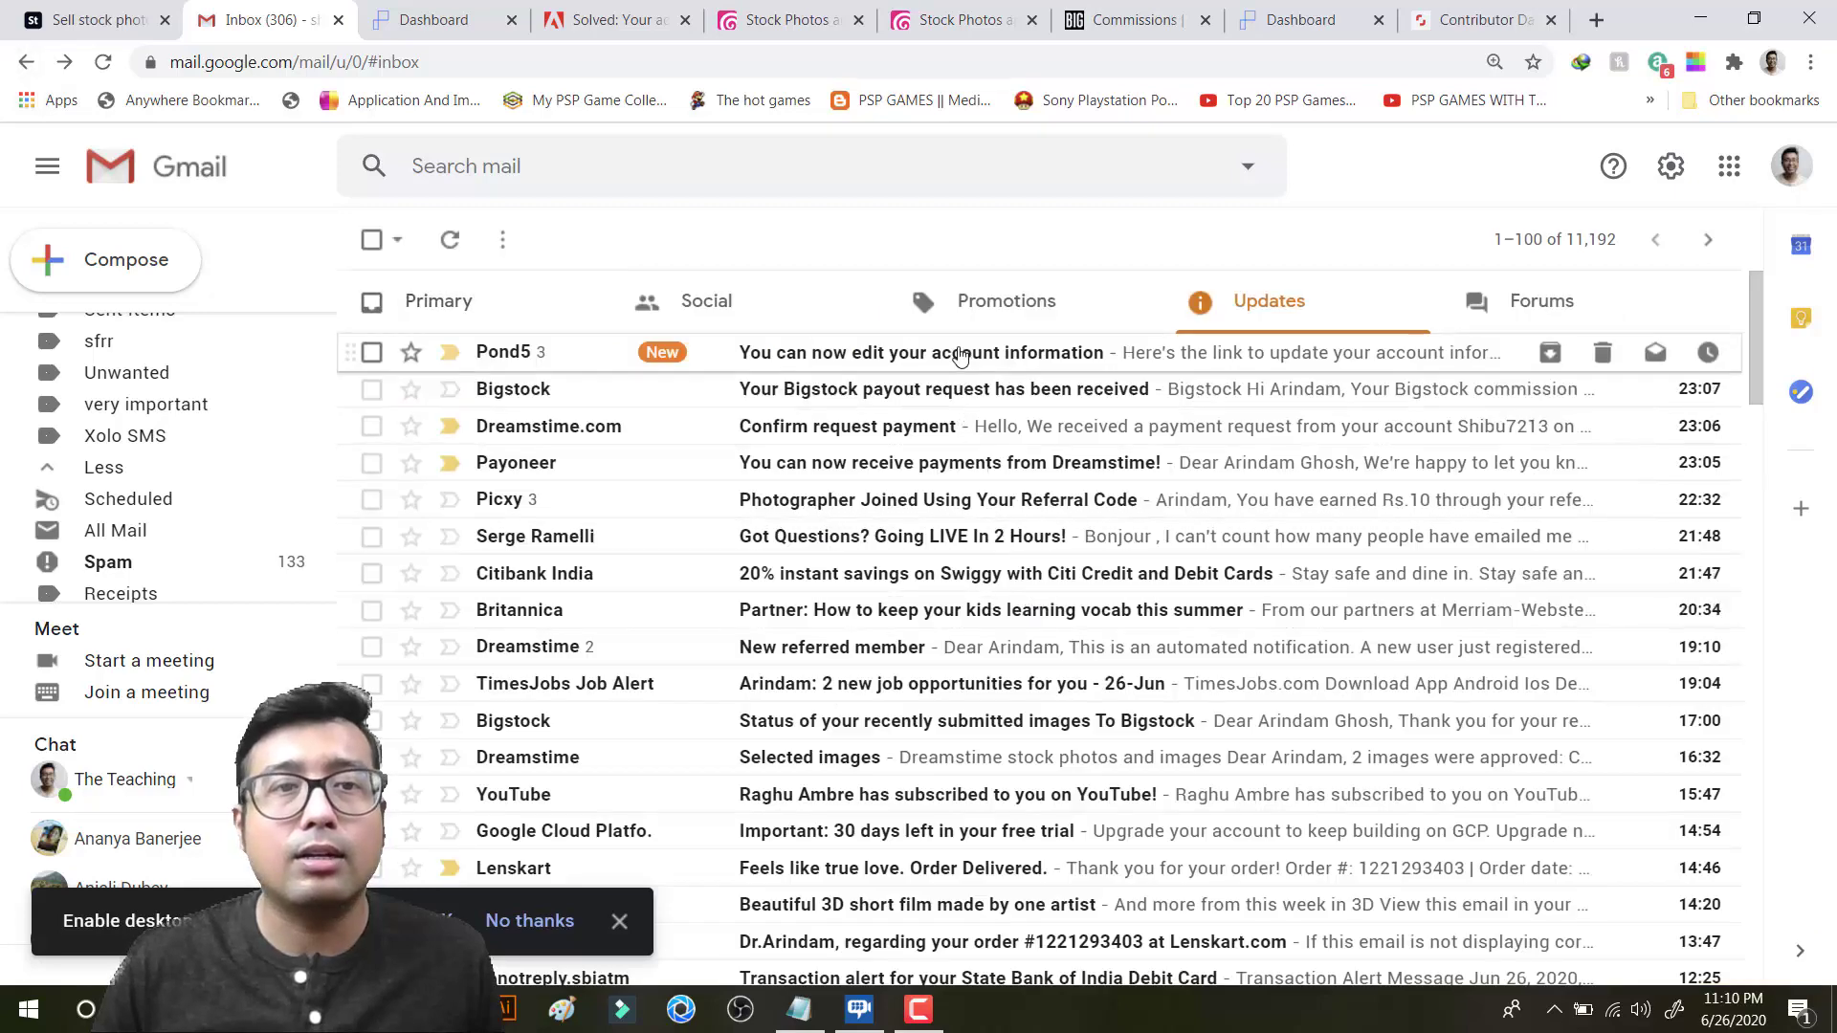
left_click(961, 354)
scroll(1002, 504, "down", 3)
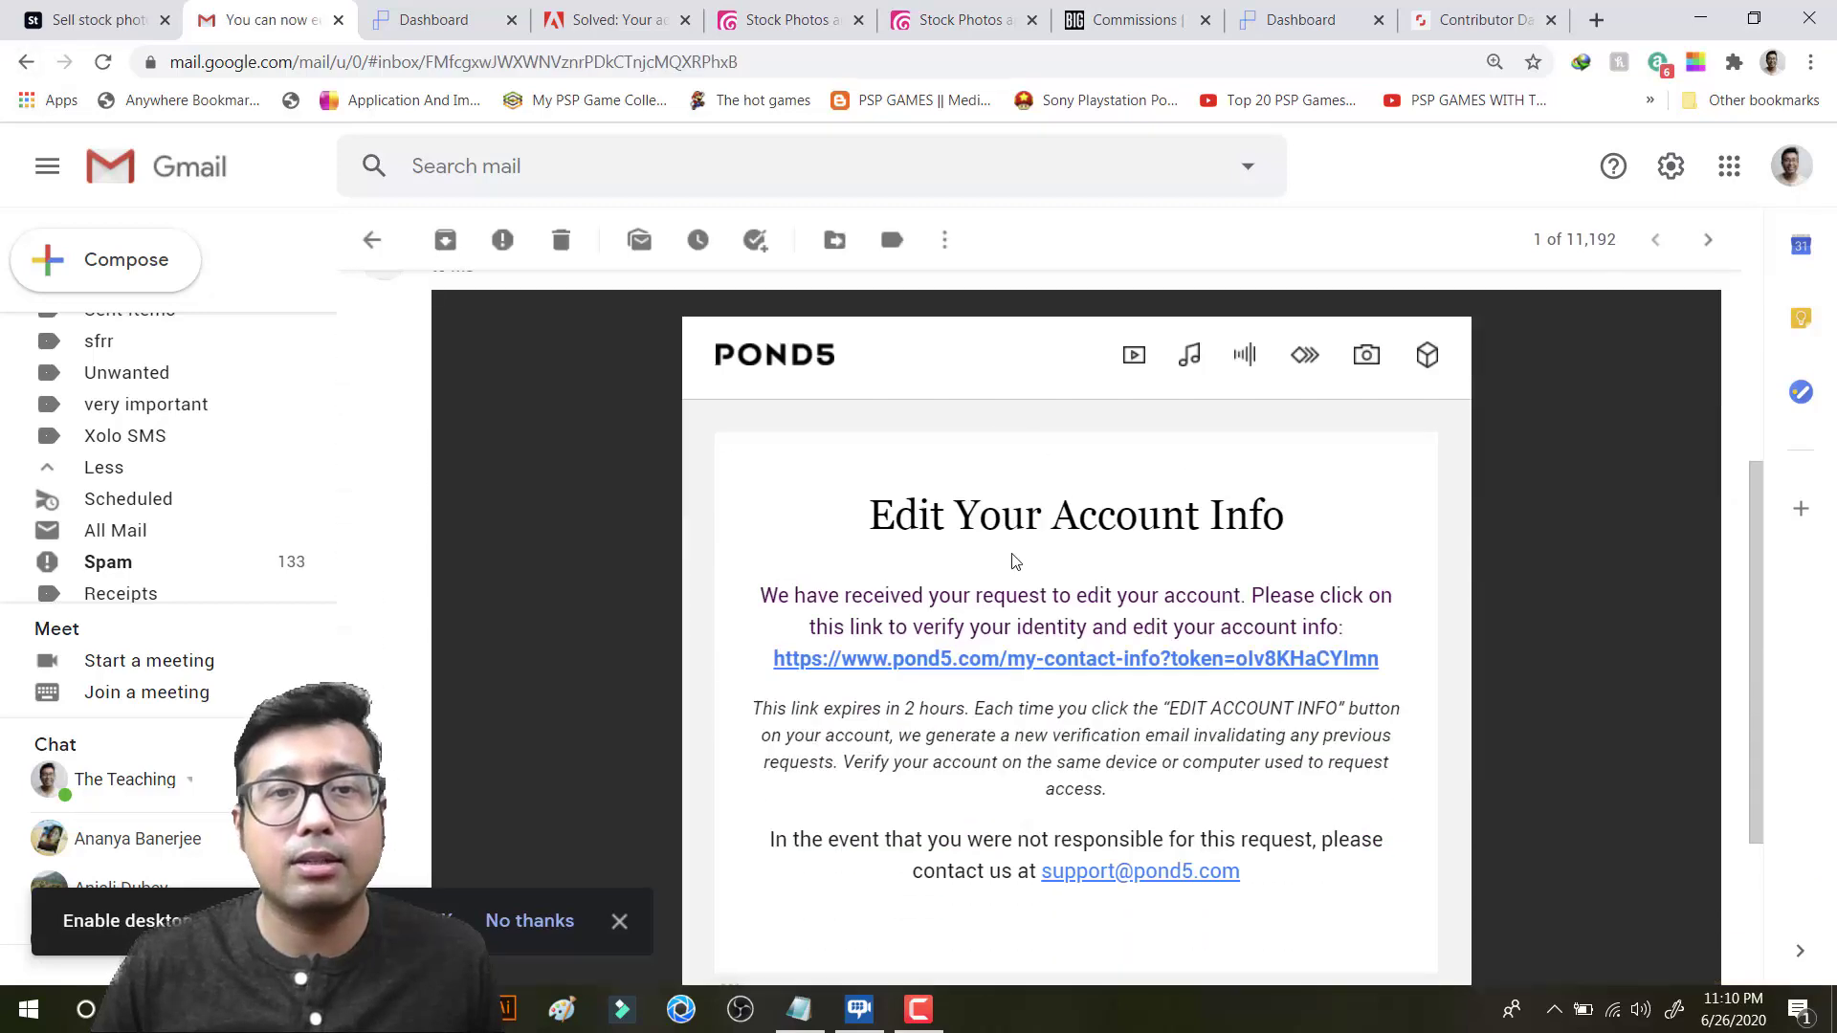
scroll(1002, 504, "up", 3)
left_click(872, 404)
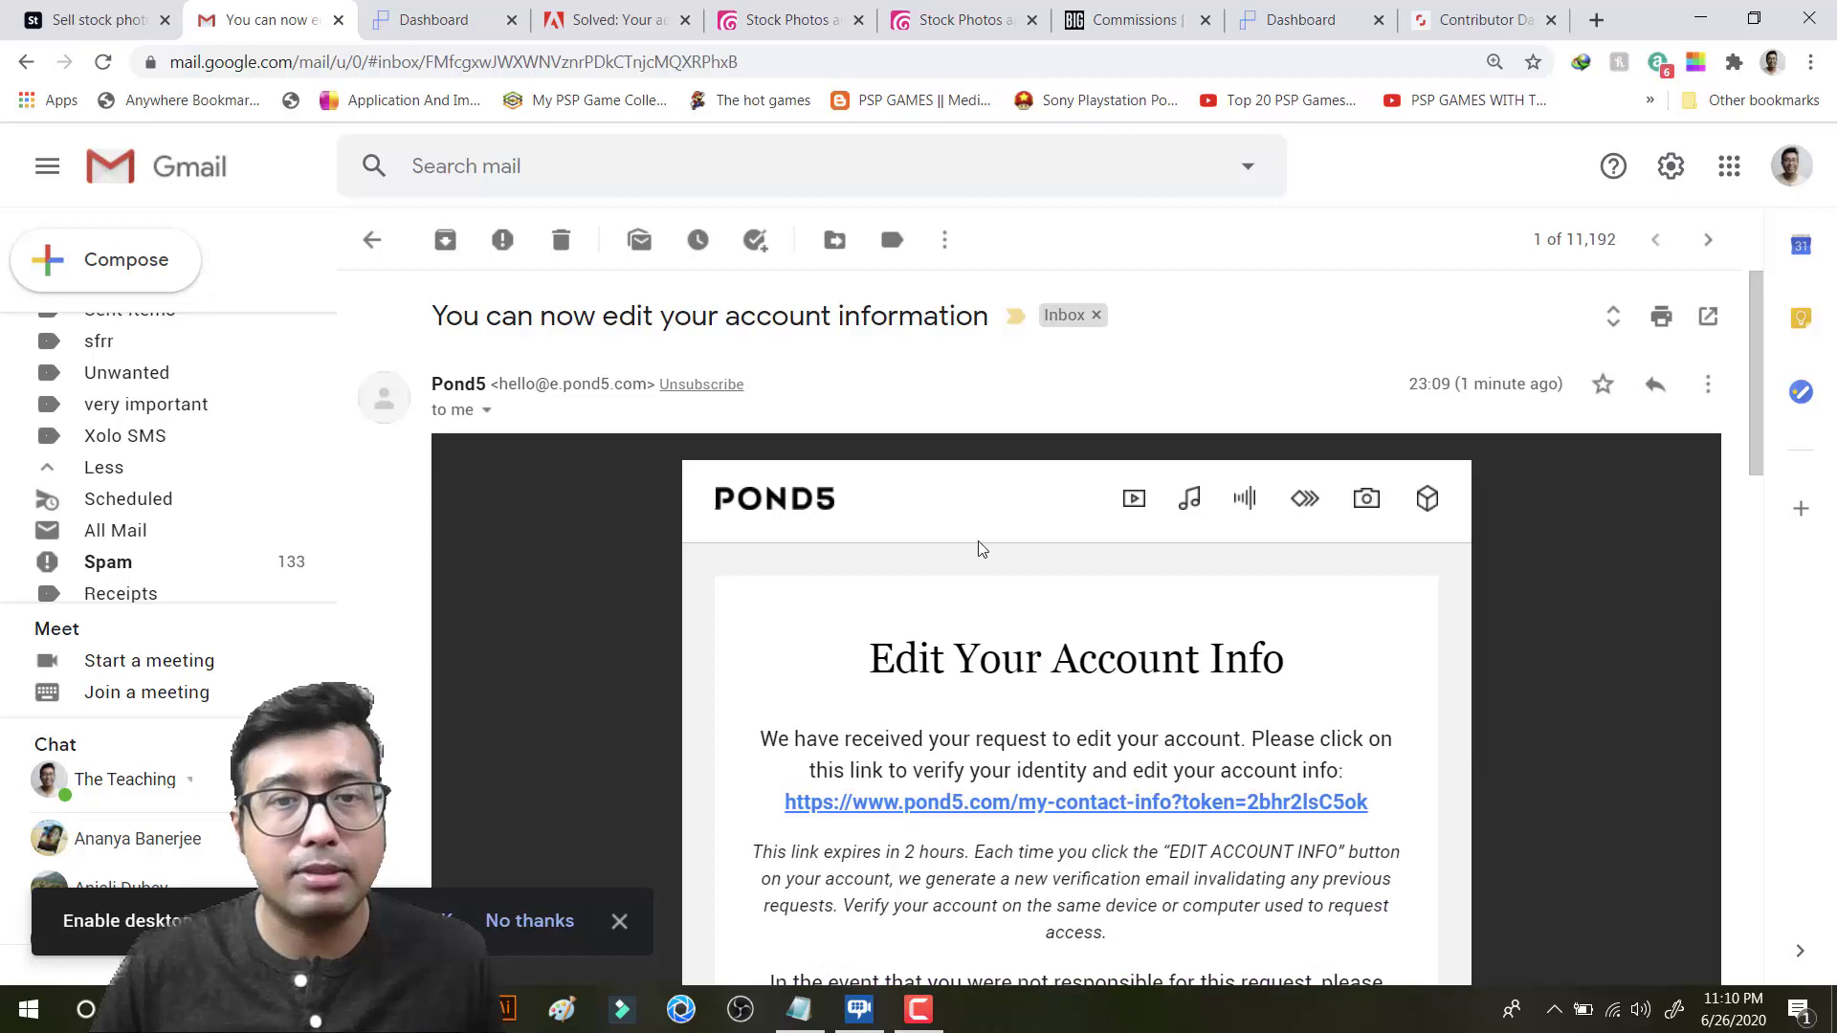
left_click(1034, 813)
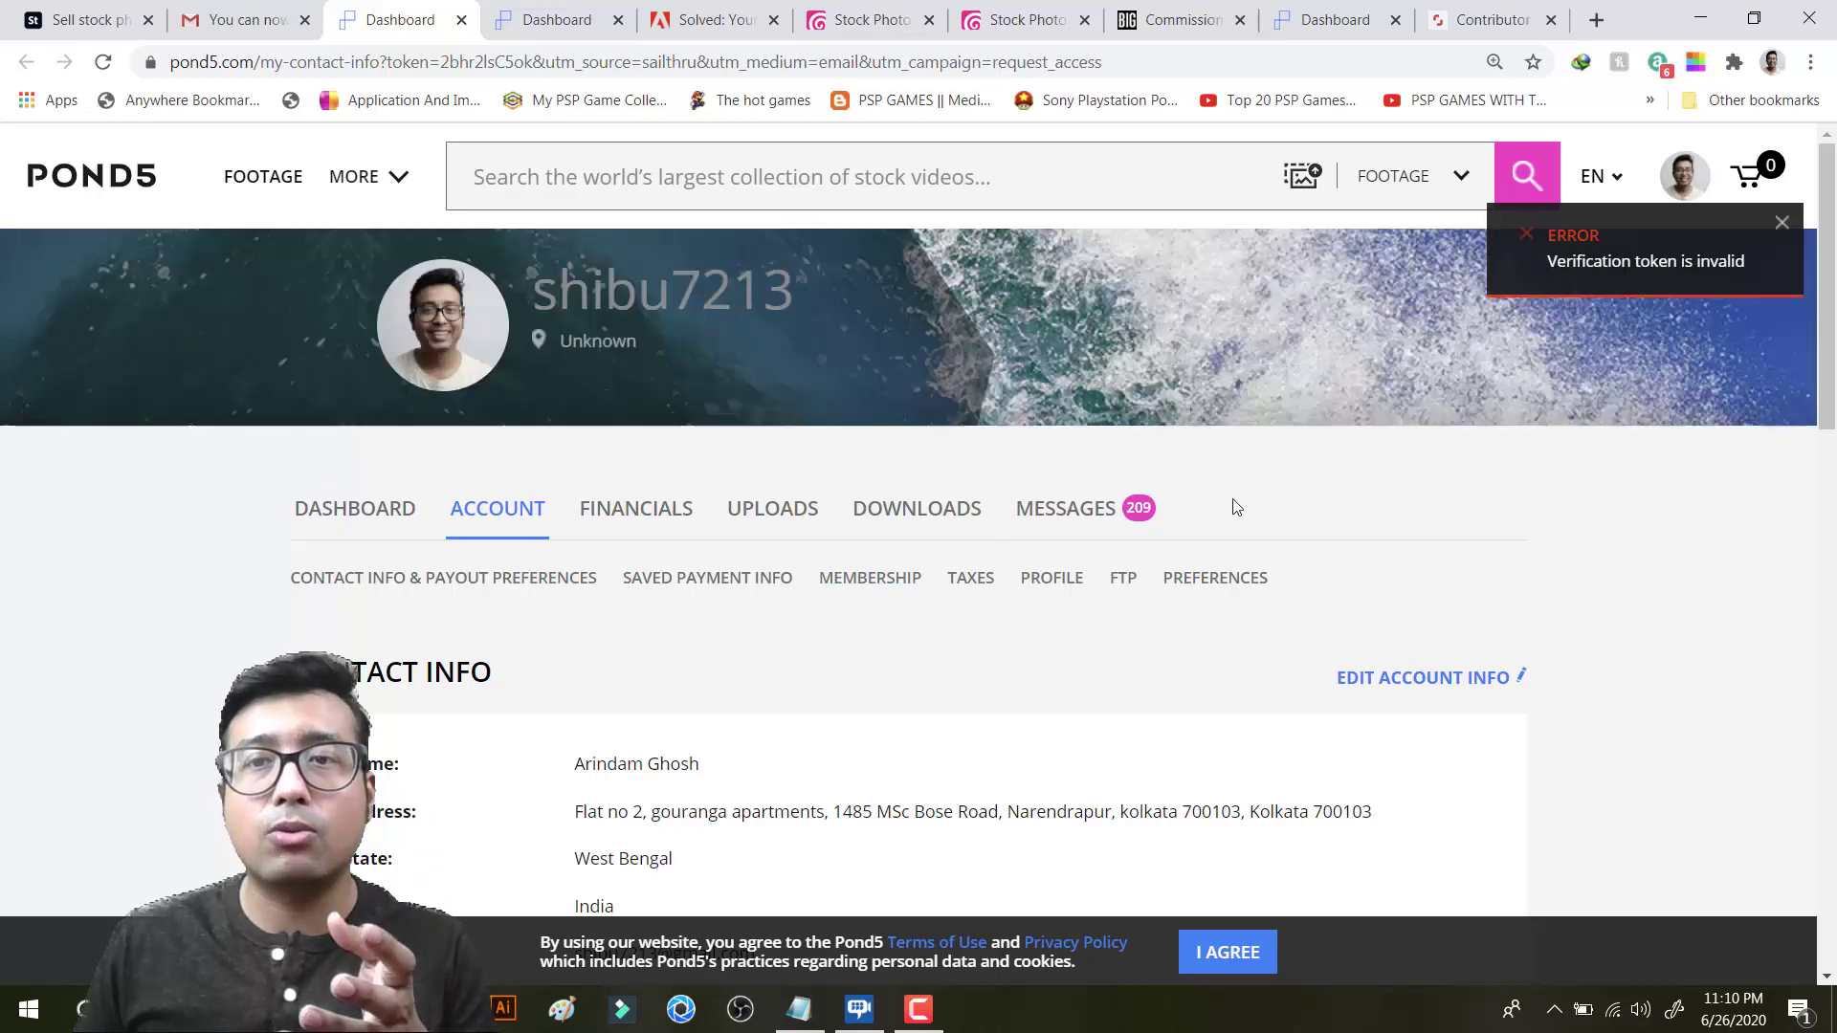
Step: Request yet another account-edit verification email, then return to Gmail's Primary inbox
scroll(1193, 517, "down", 10)
scroll(924, 601, "down", 1)
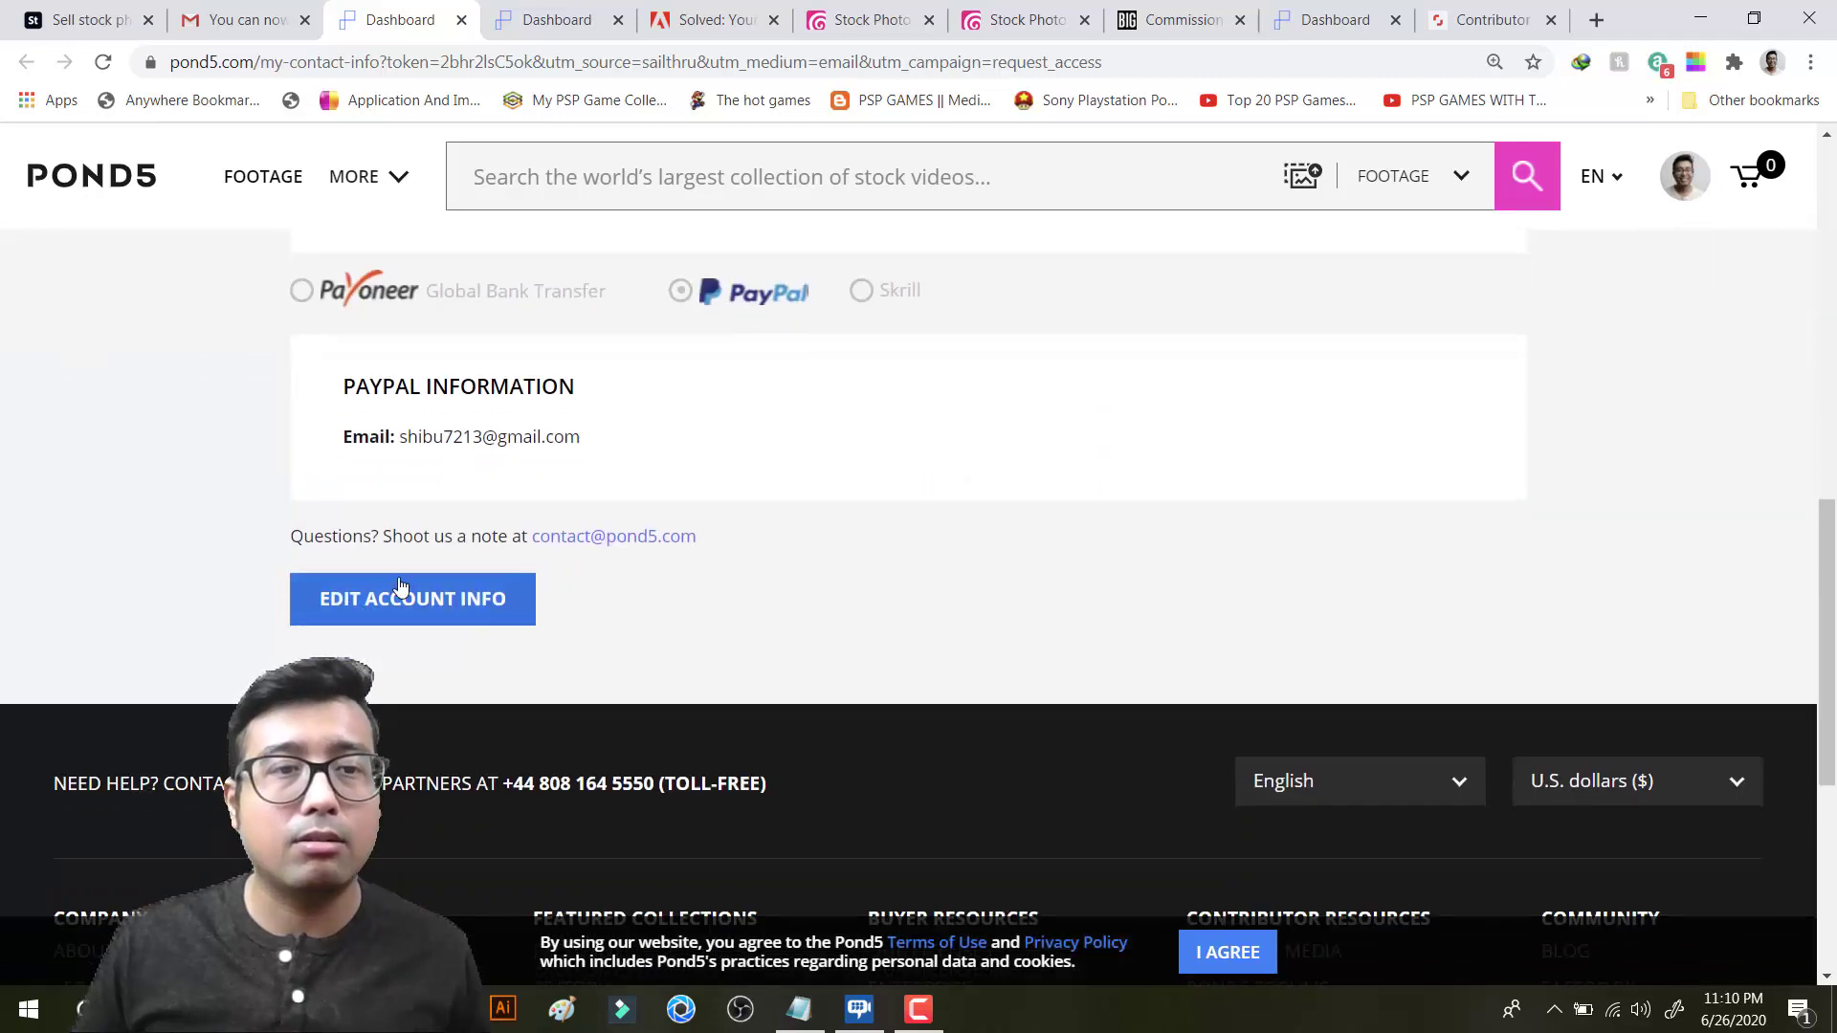
left_click(402, 596)
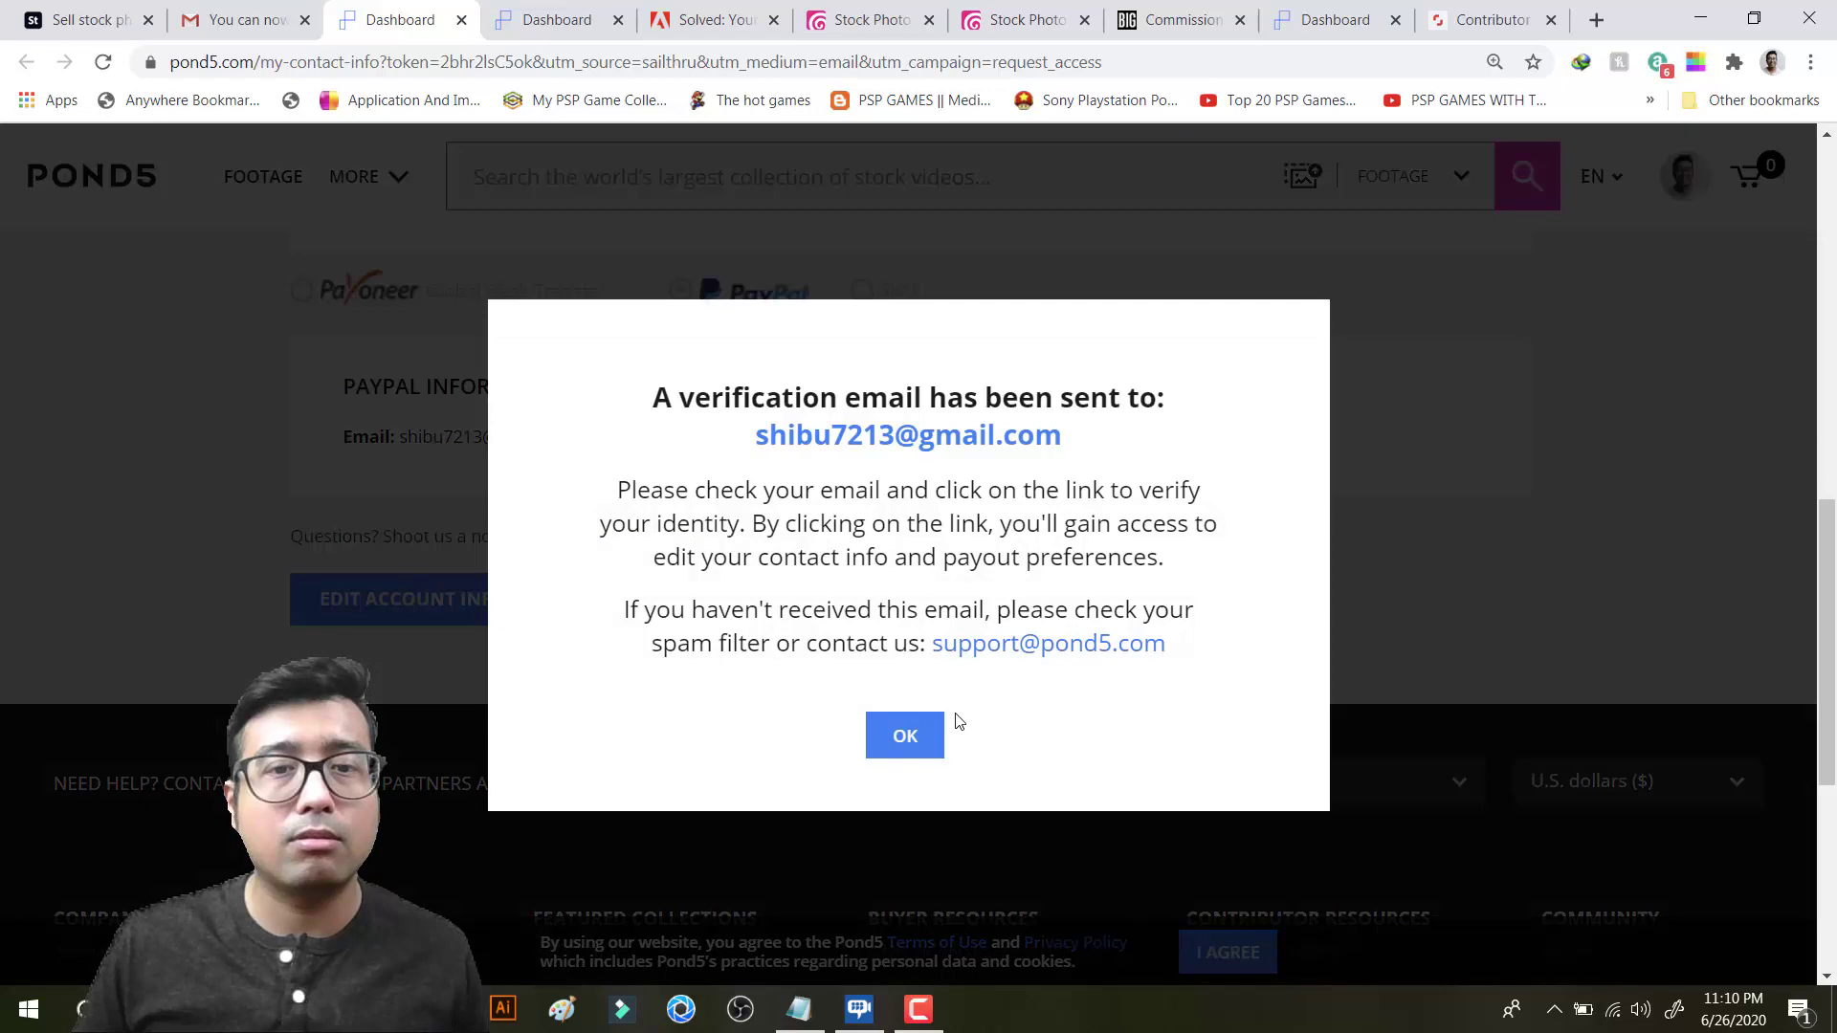
left_click(904, 740)
left_click(262, 26)
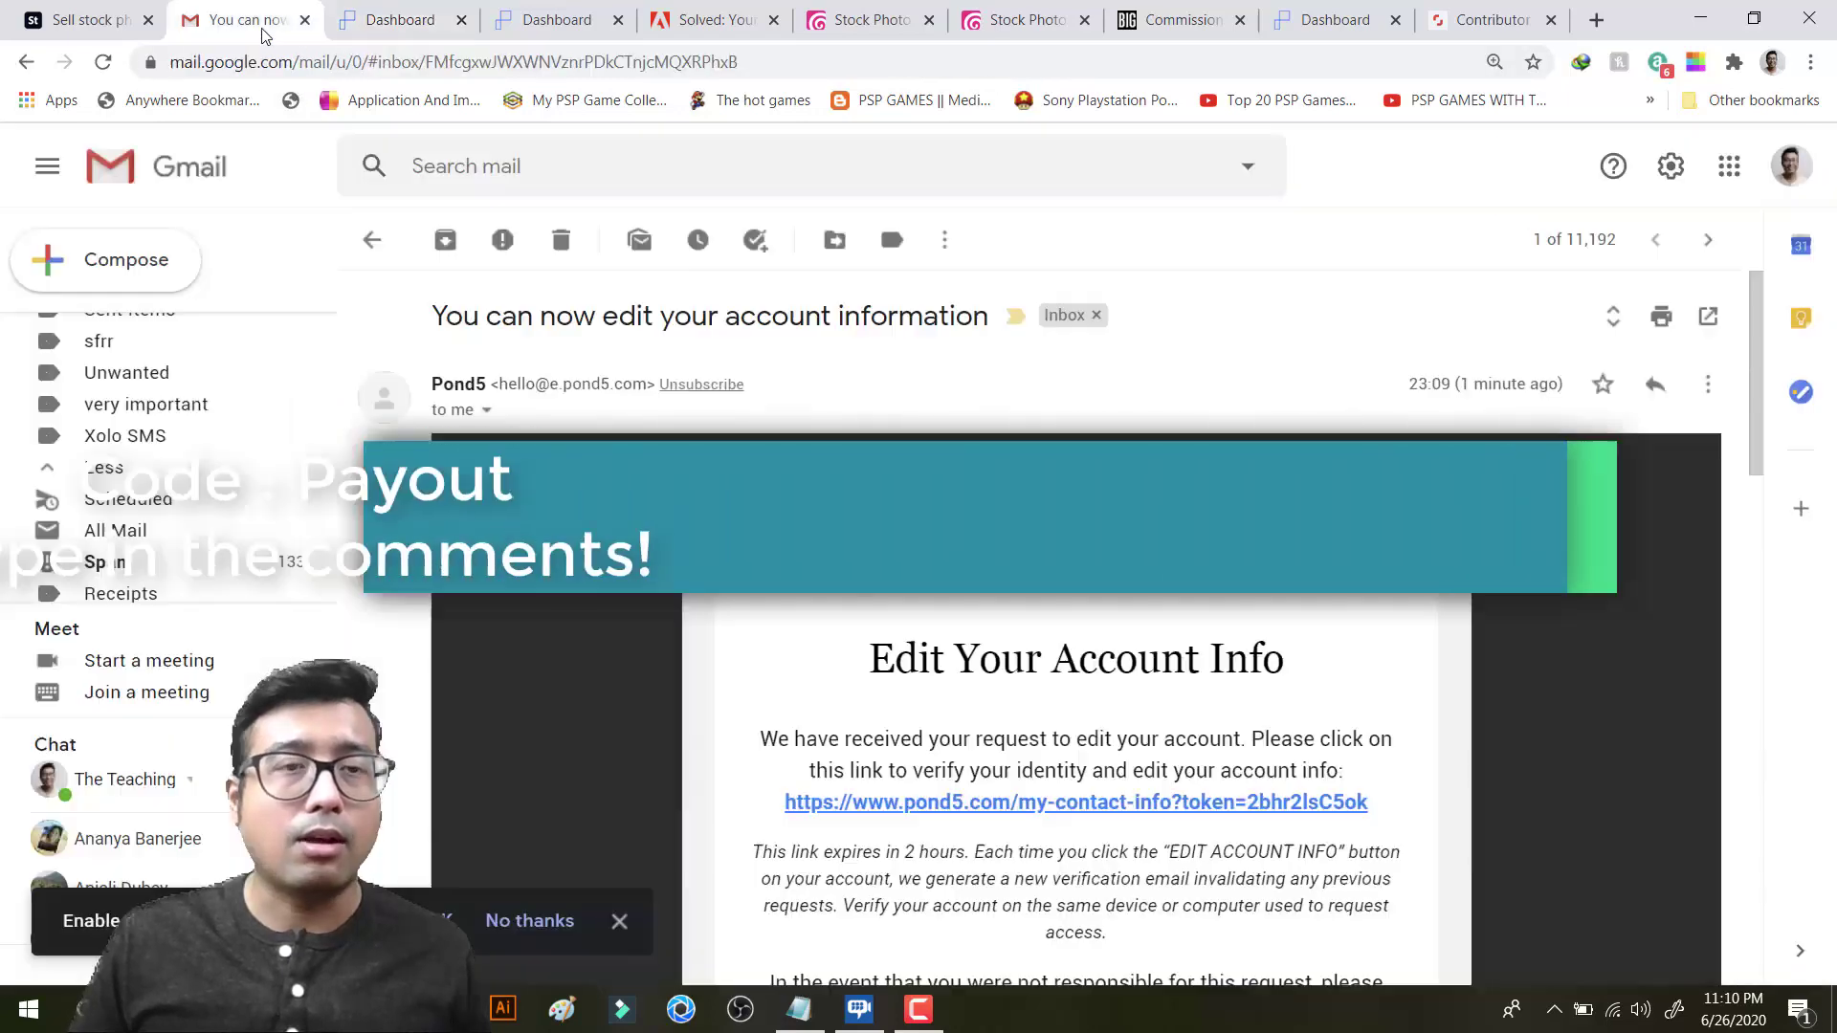
scroll(168, 433, "up", 5)
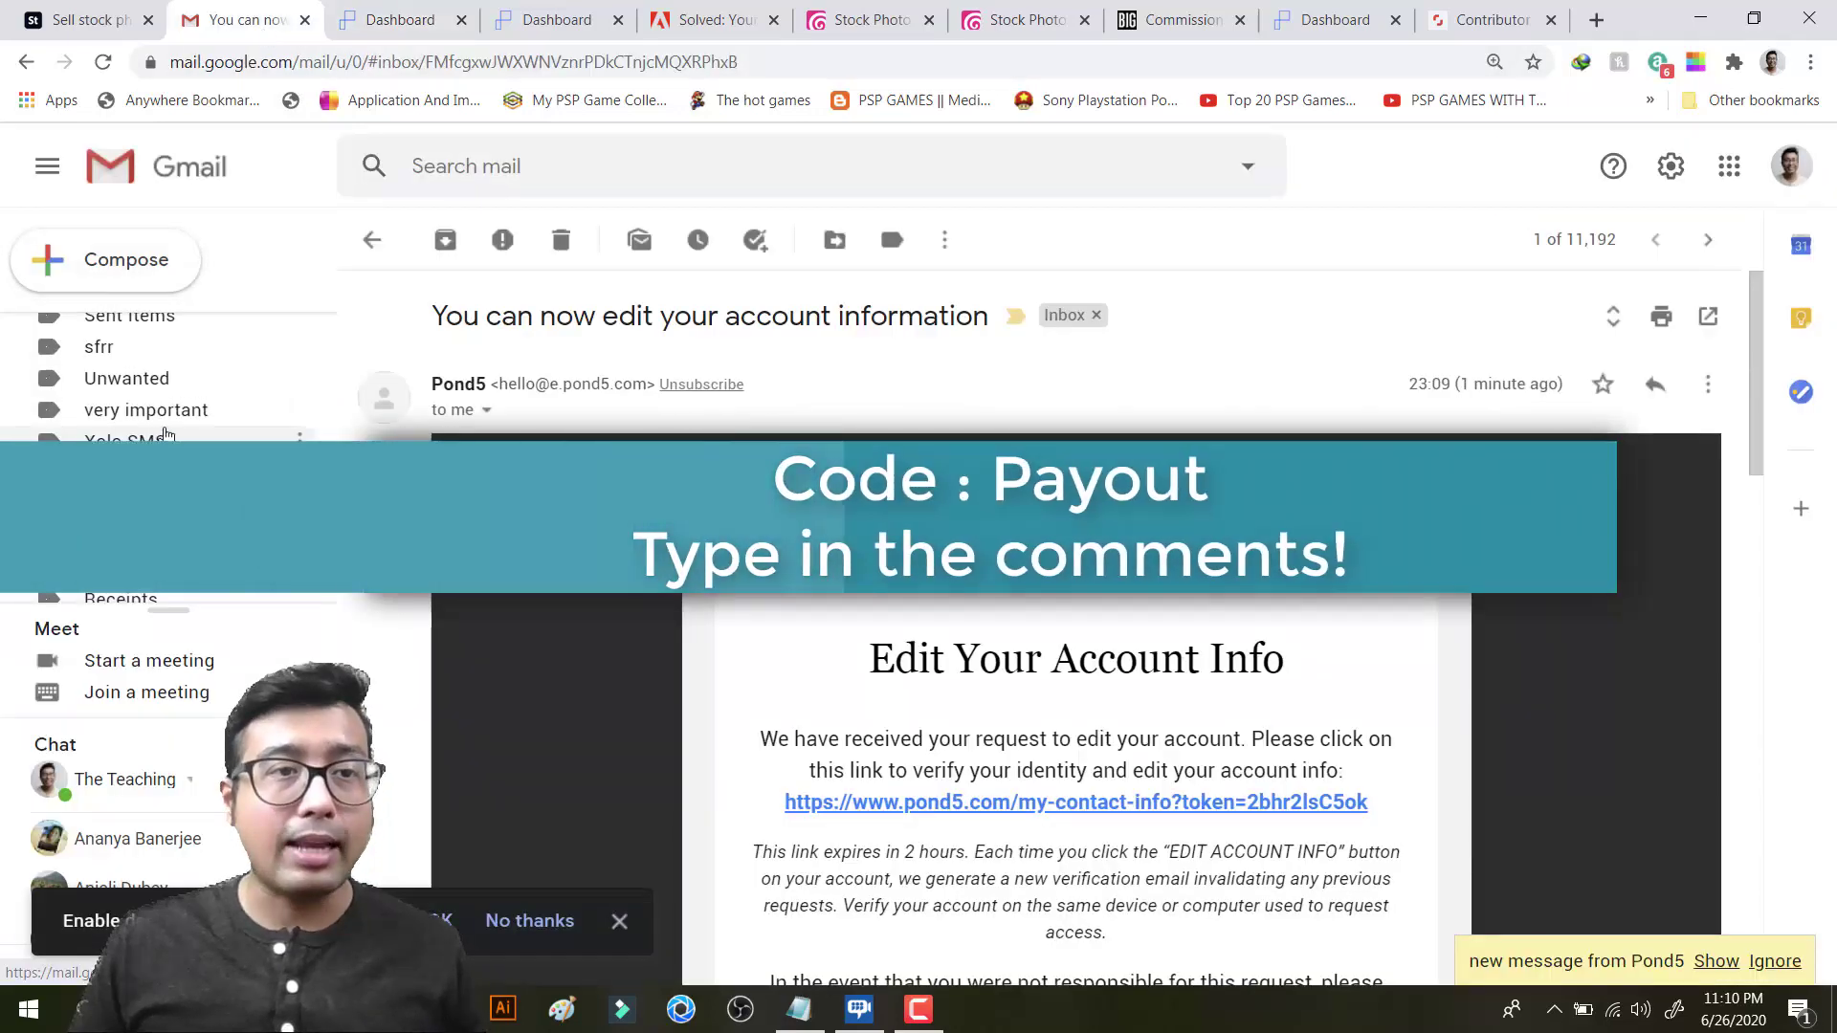
scroll(167, 433, "up", 1)
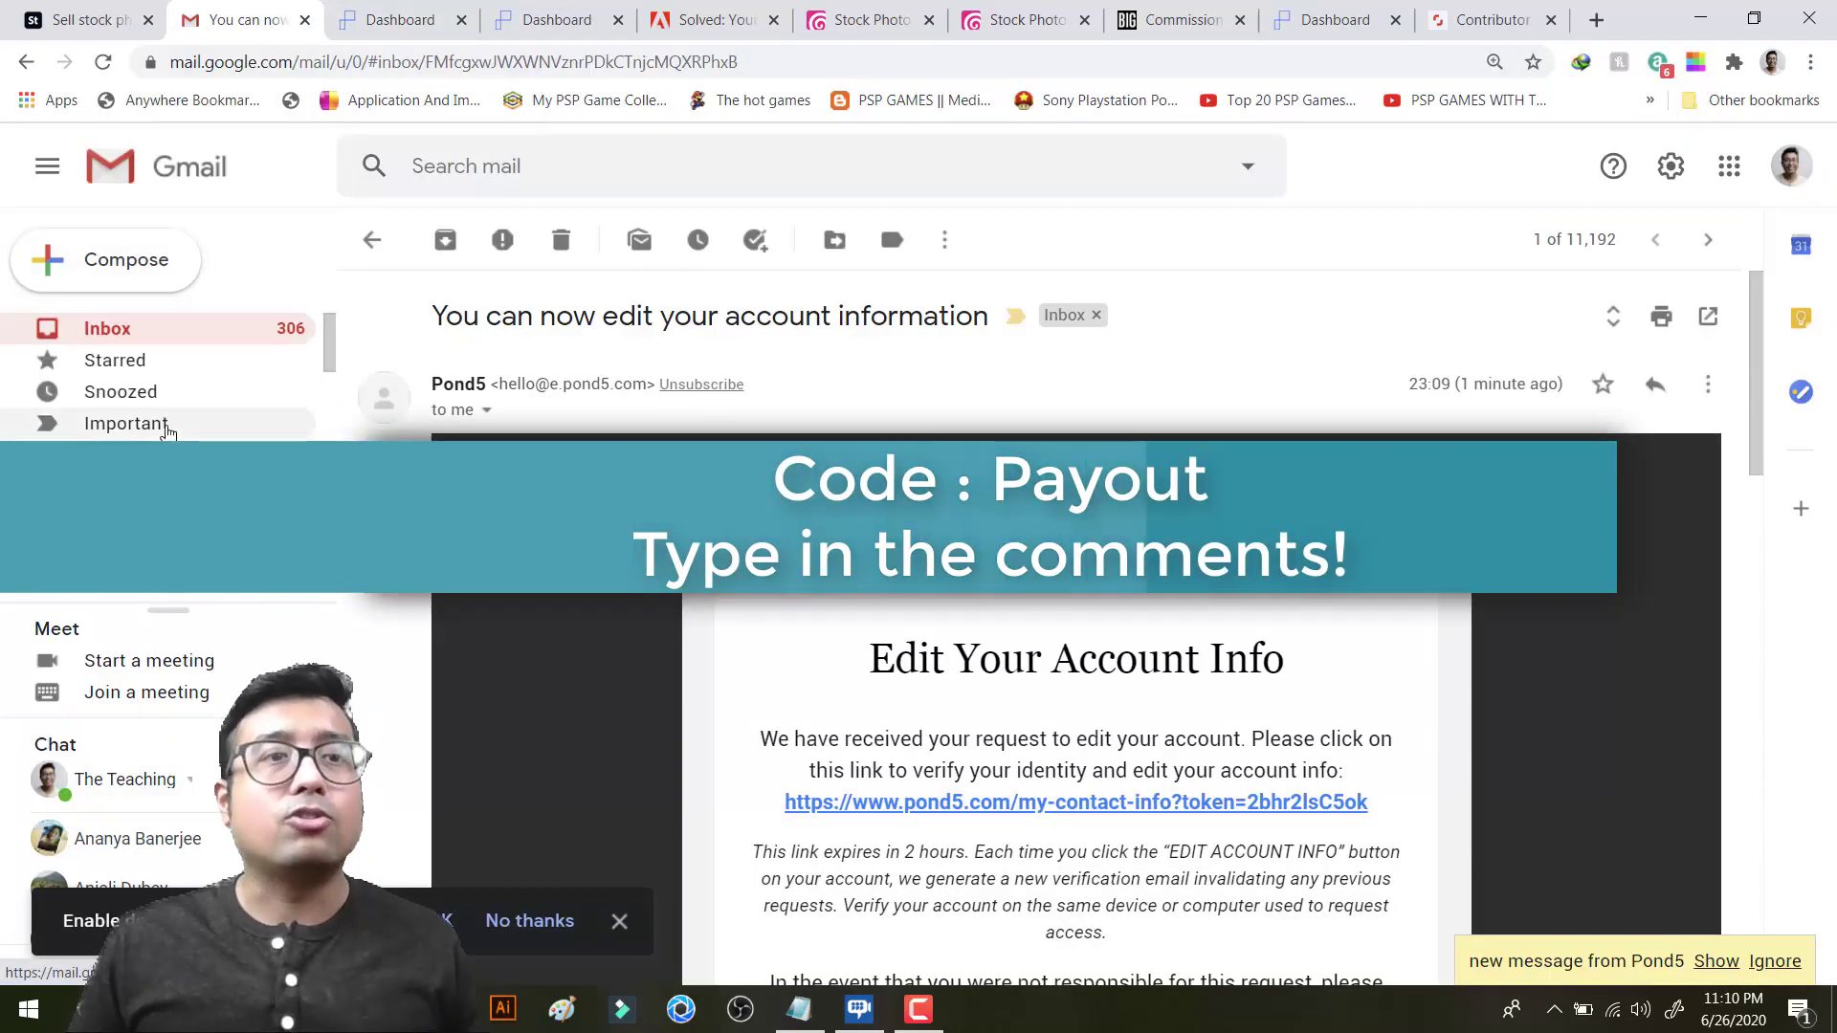
left_click(98, 330)
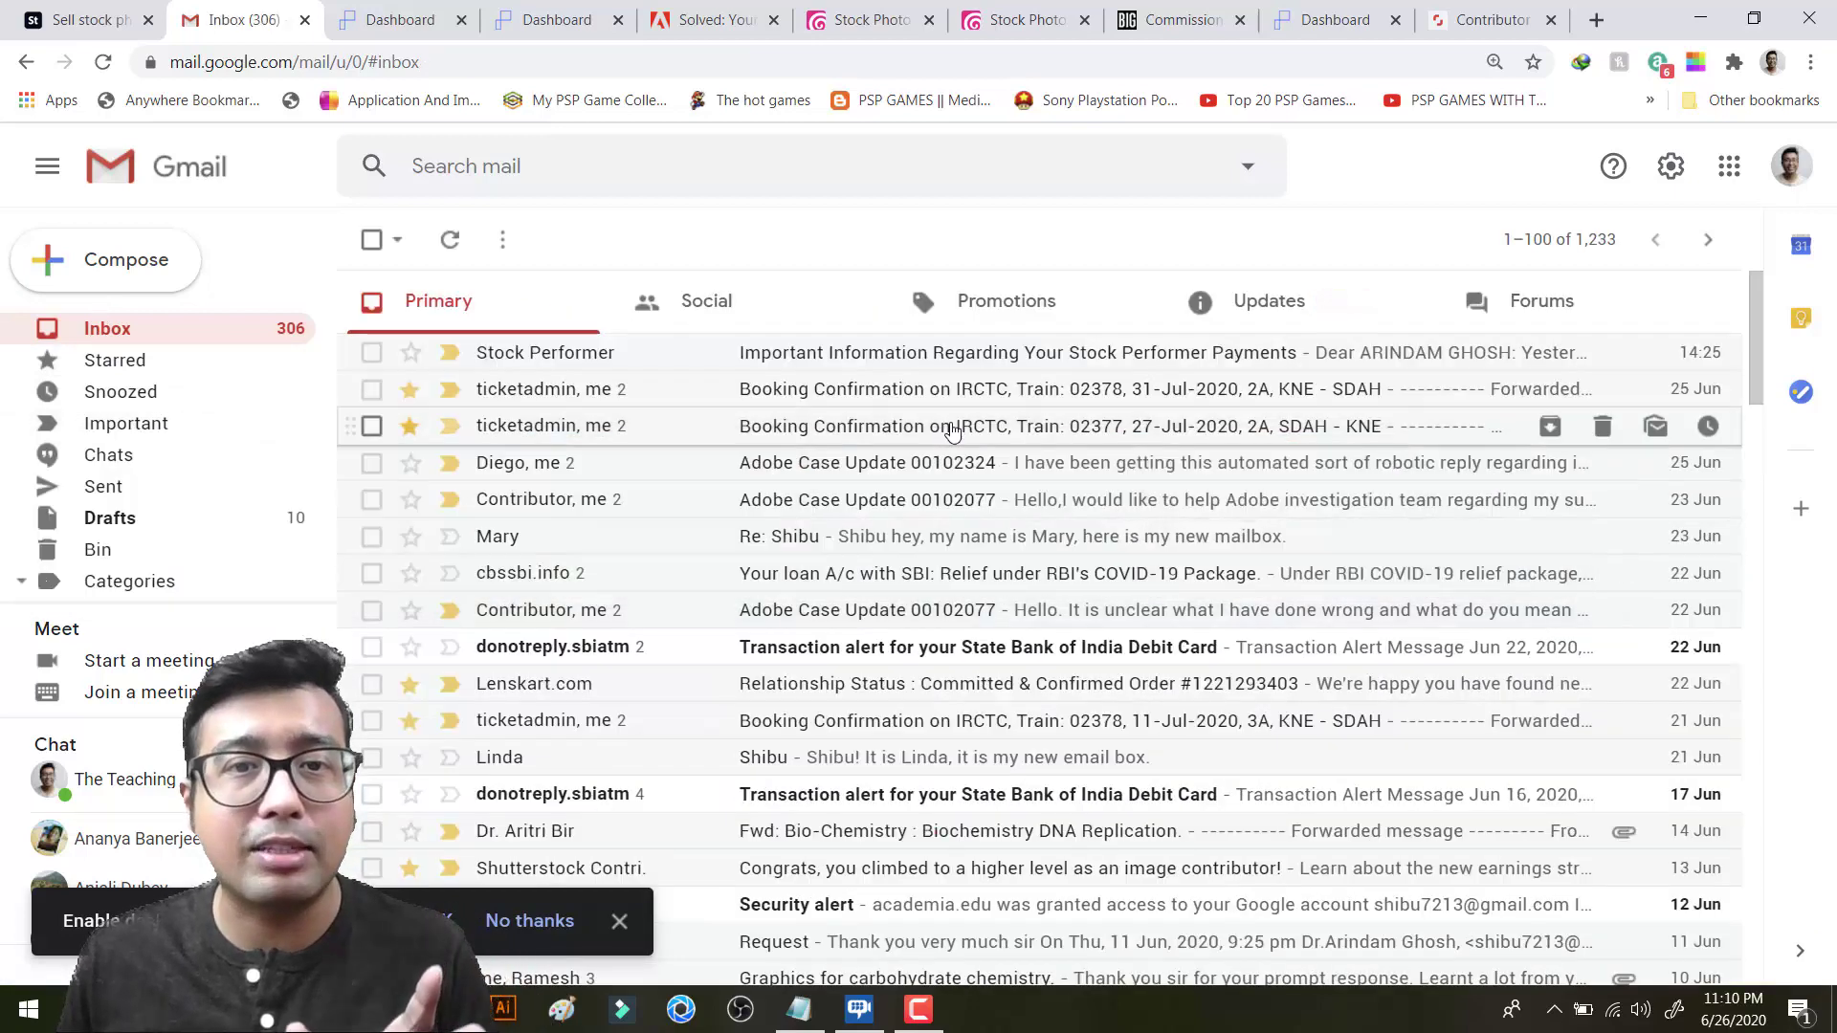
Step: From Gmail's Updates, open the Pond5 account info conversation and follow the newest verification link
left_click(1235, 302)
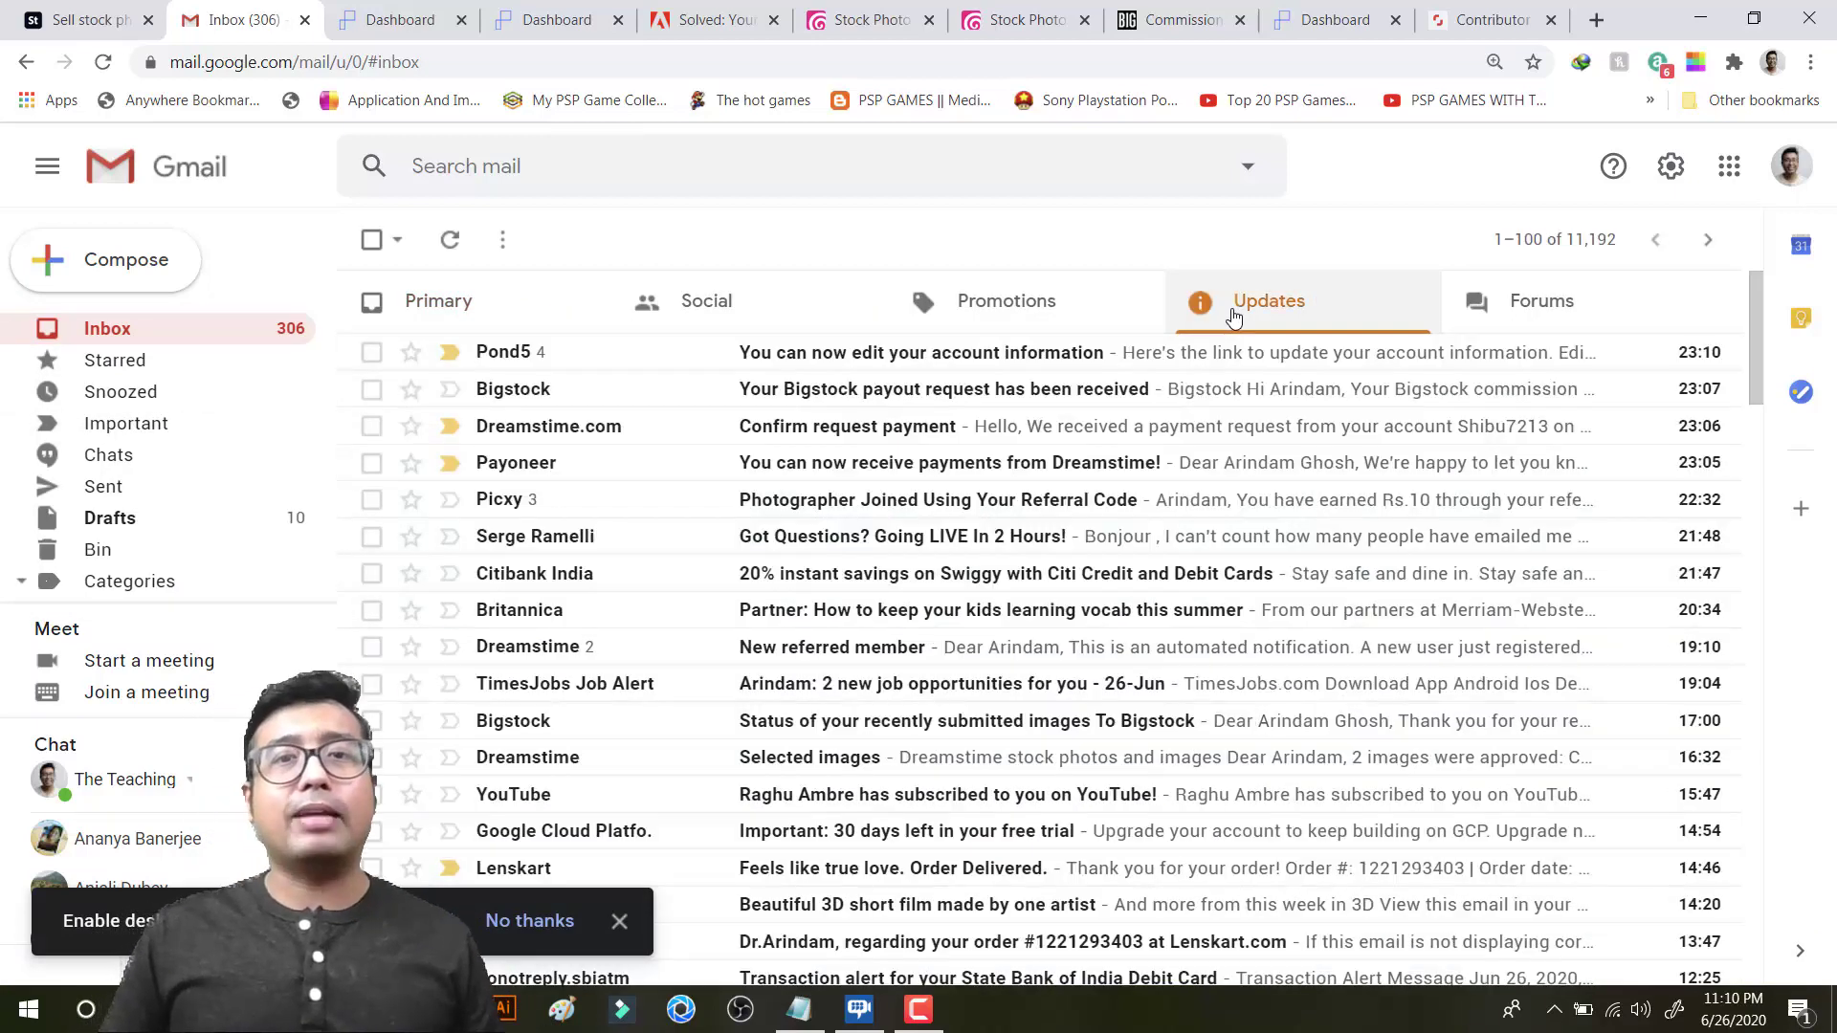
left_click(1011, 356)
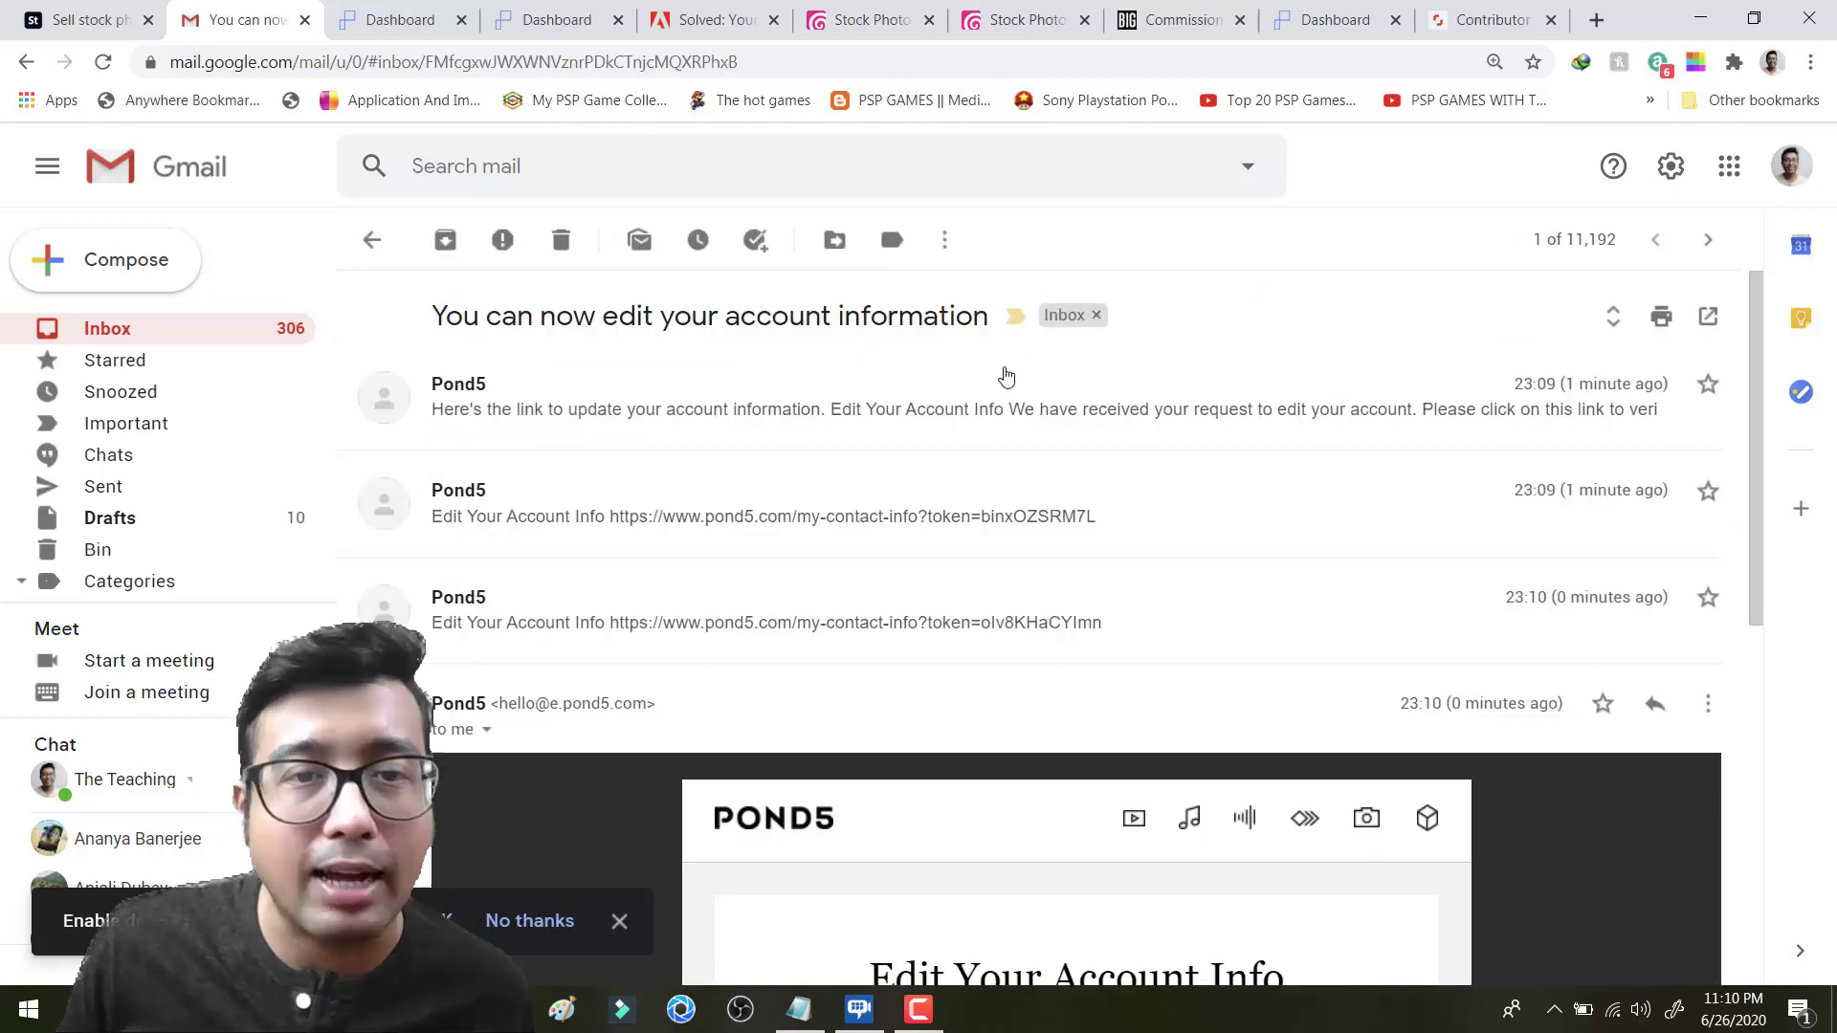
scroll(1074, 521, "down", 3)
scroll(1078, 535, "up", 3)
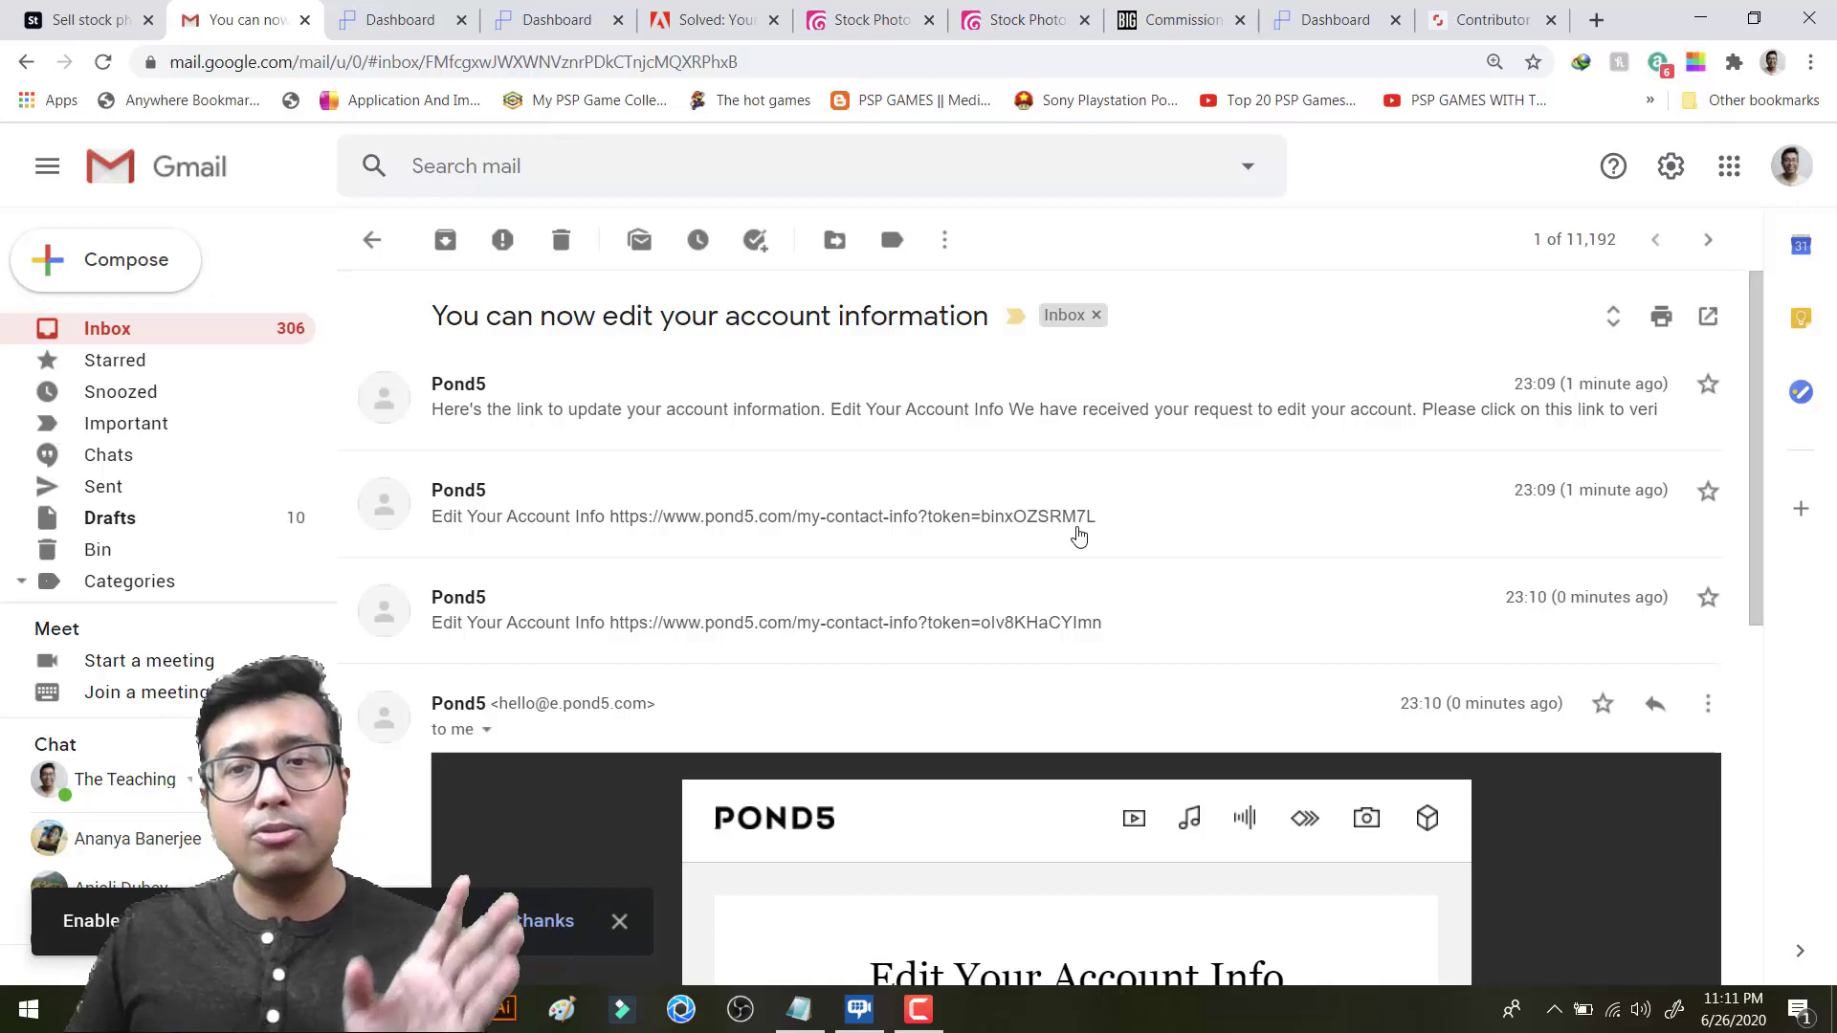
scroll(1078, 536, "down", 7)
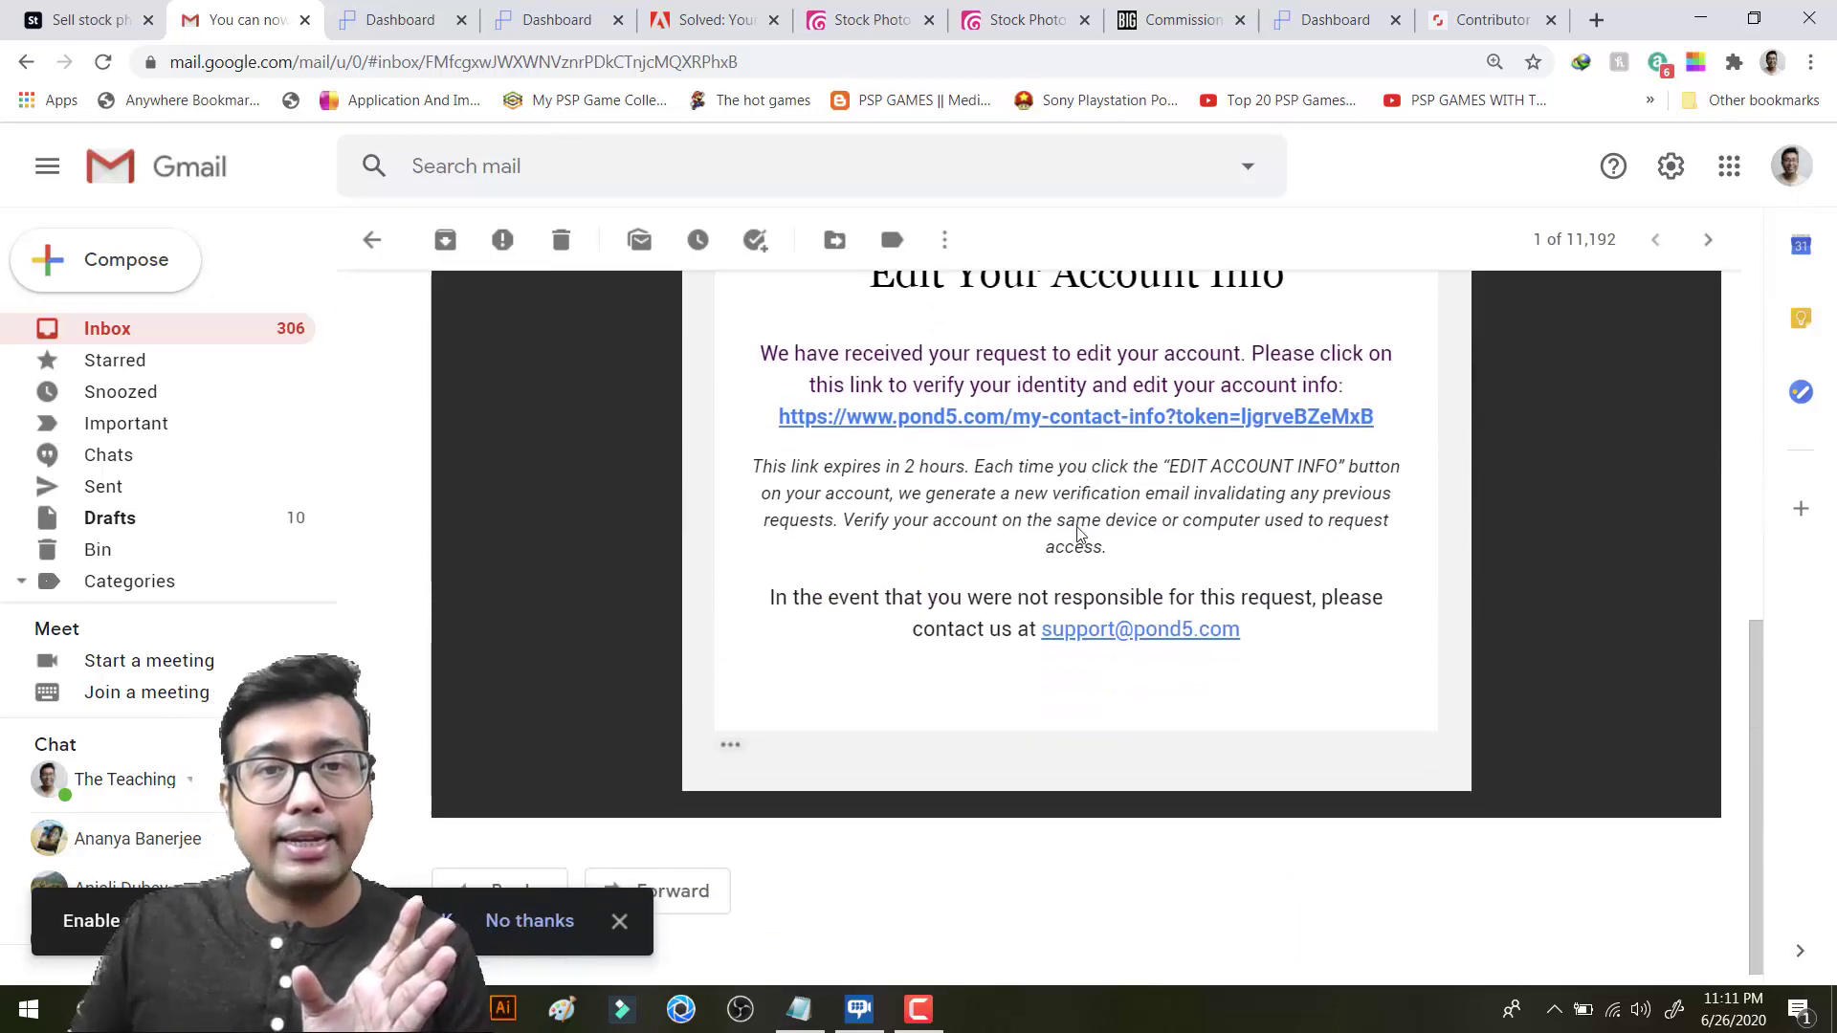
scroll(1037, 595, "up", 2)
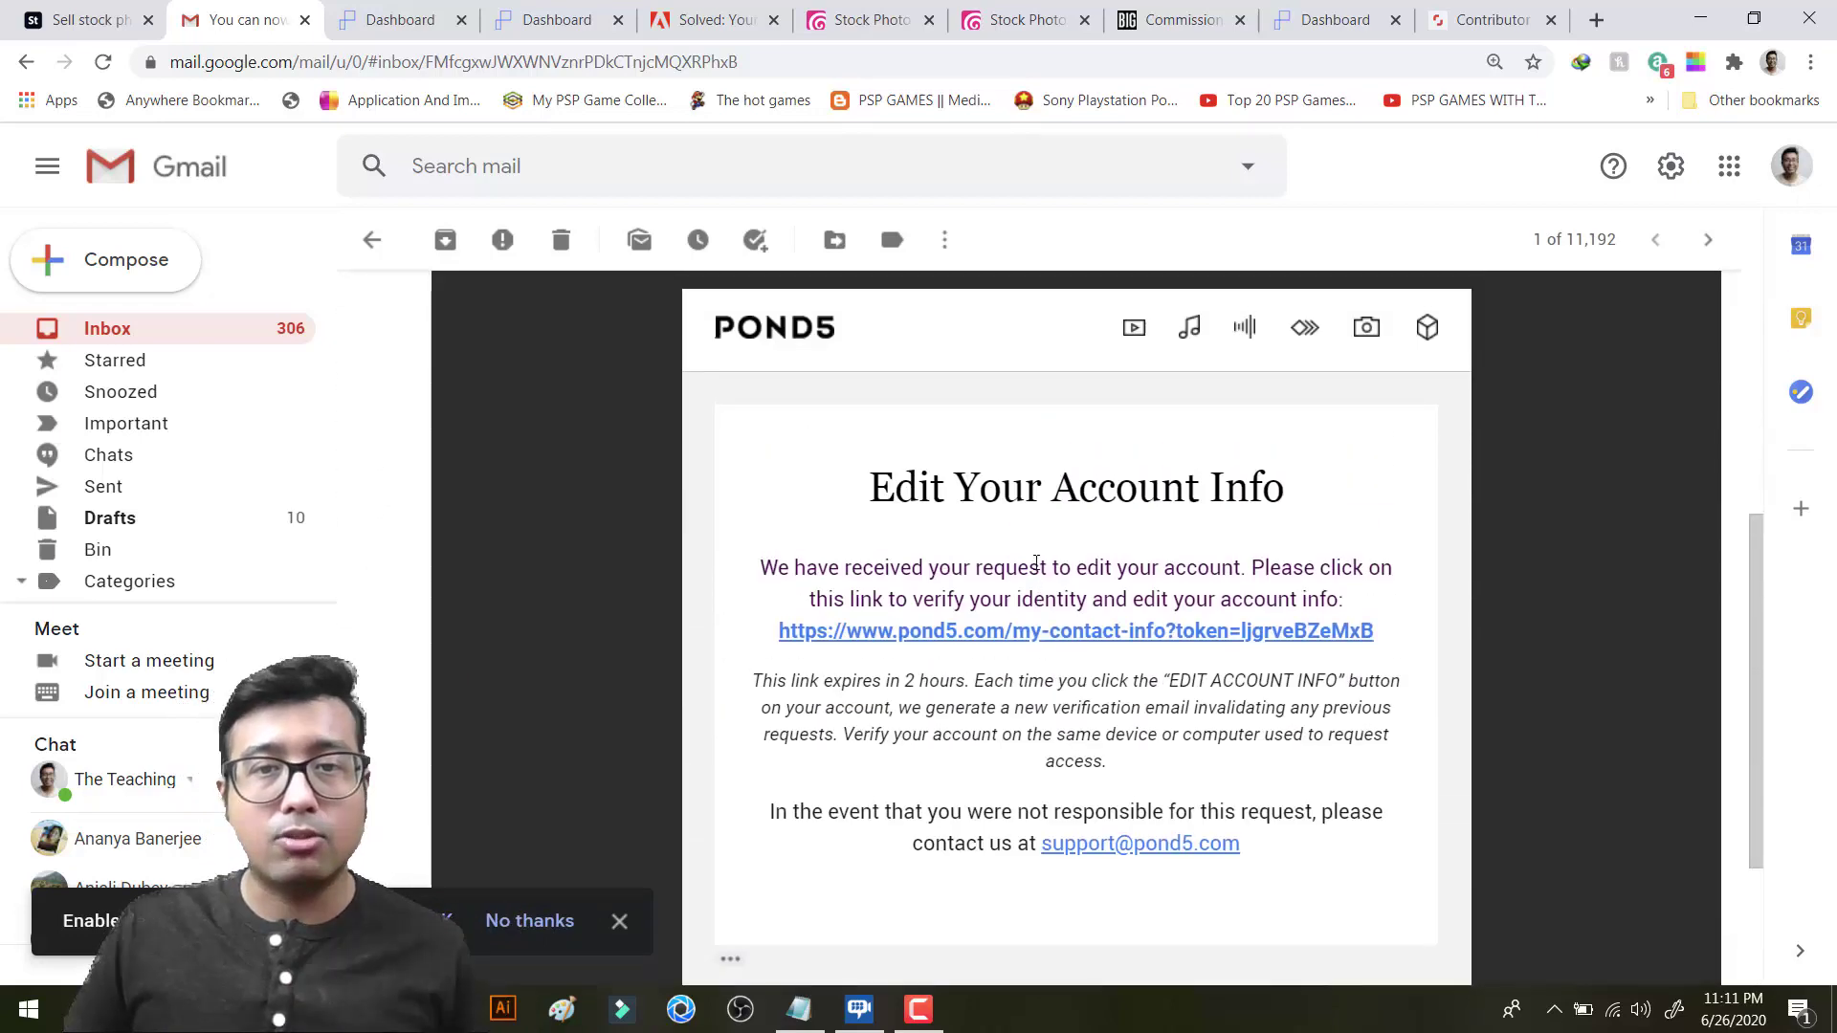
left_click(1142, 631)
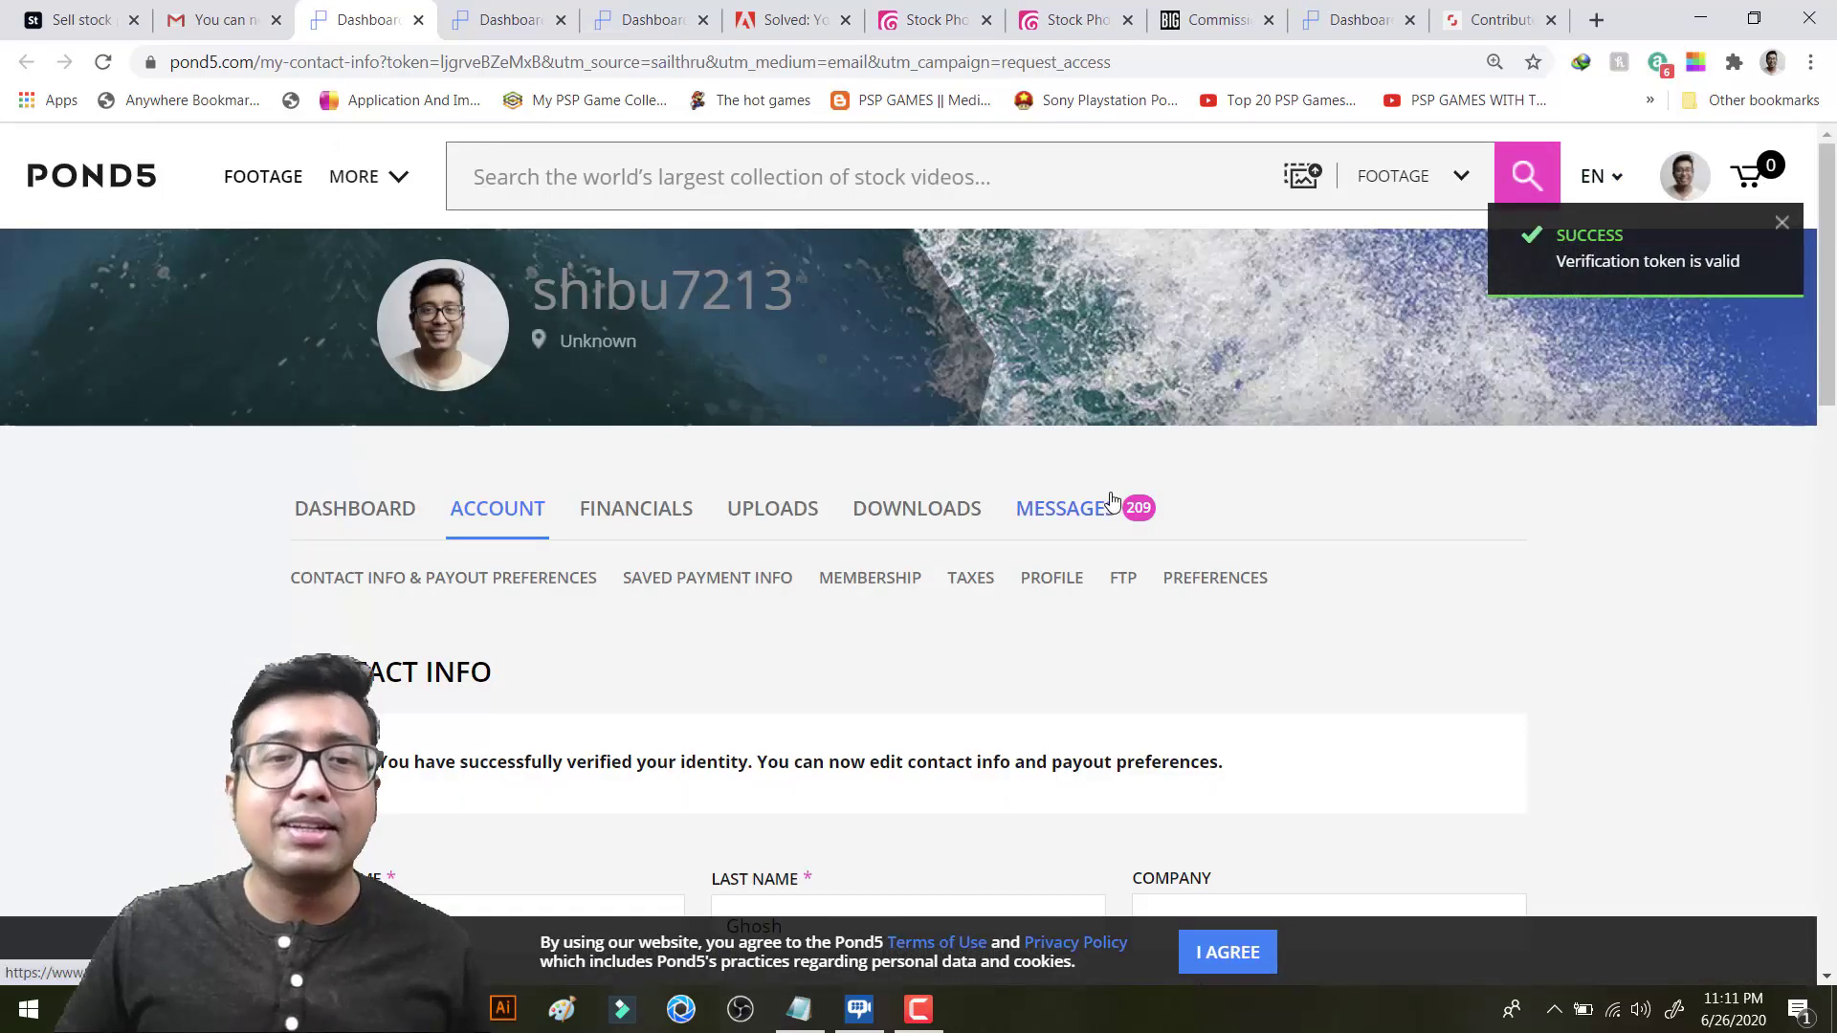
Step: Enable automatic payment at a $25 balance and choose Payoneer instead of PayPal for payouts
scroll(1111, 500, "down", 8)
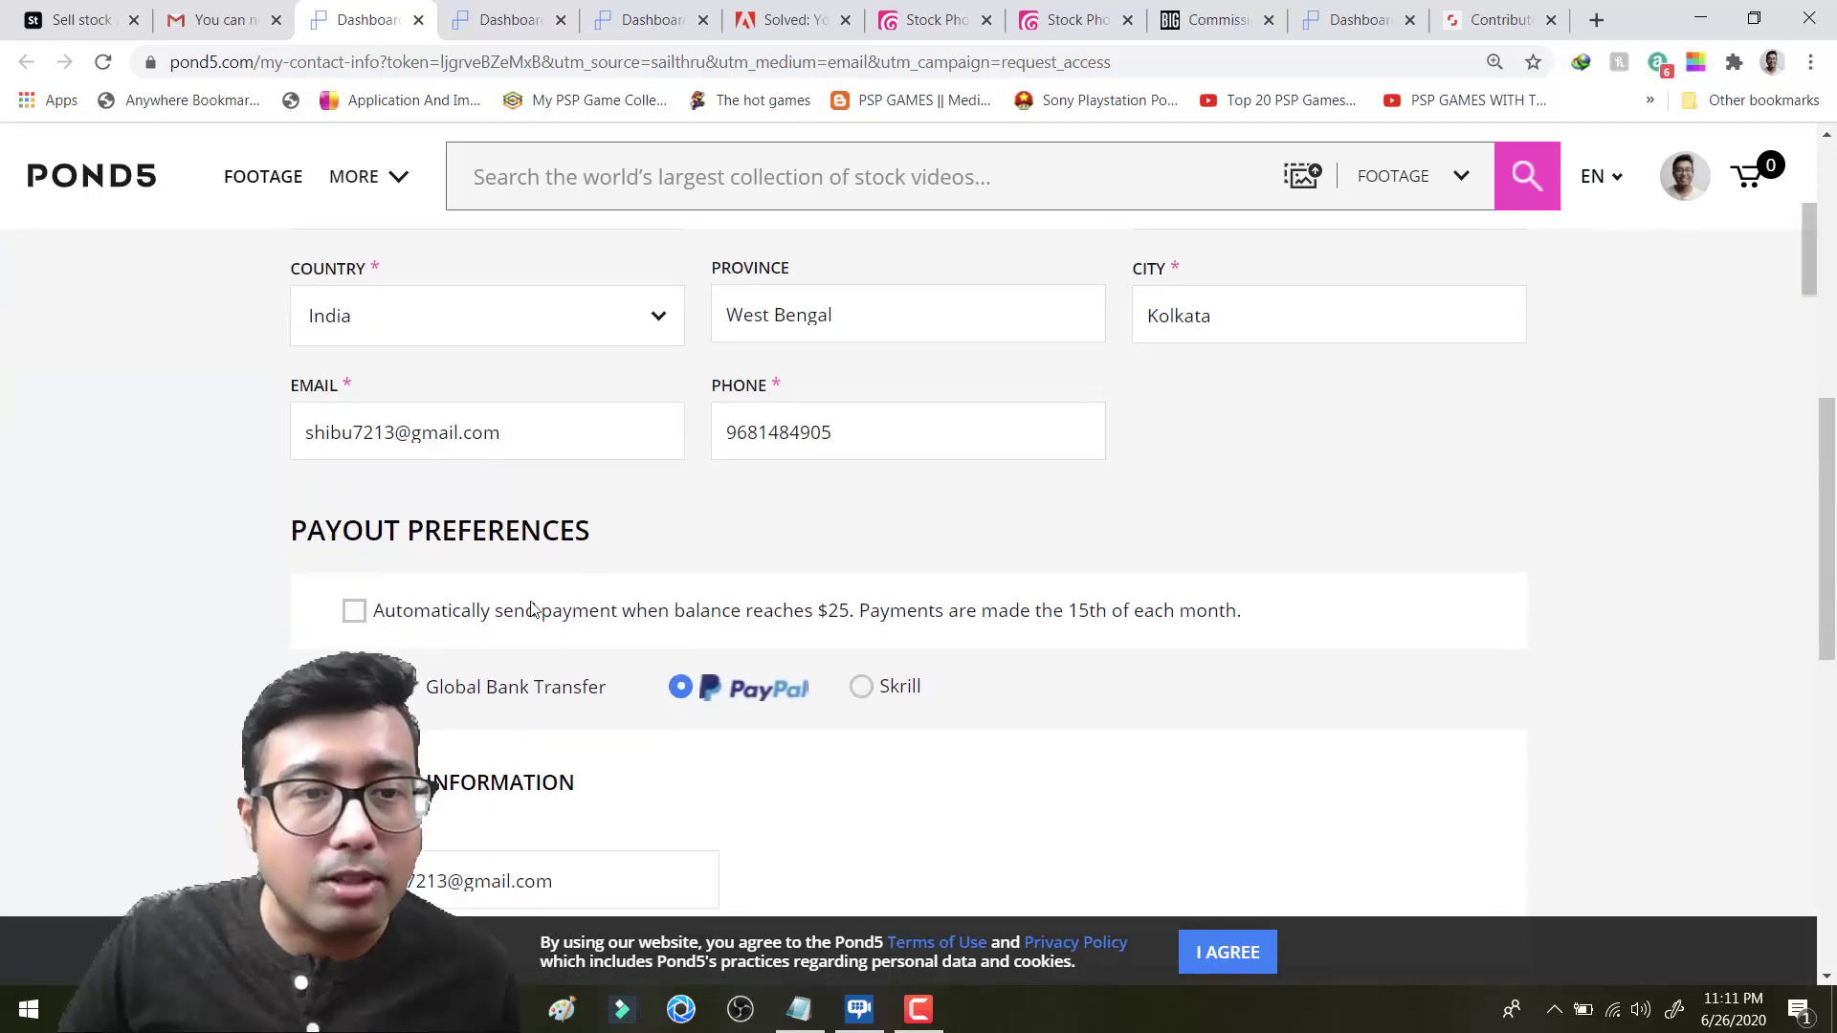
left_click(354, 612)
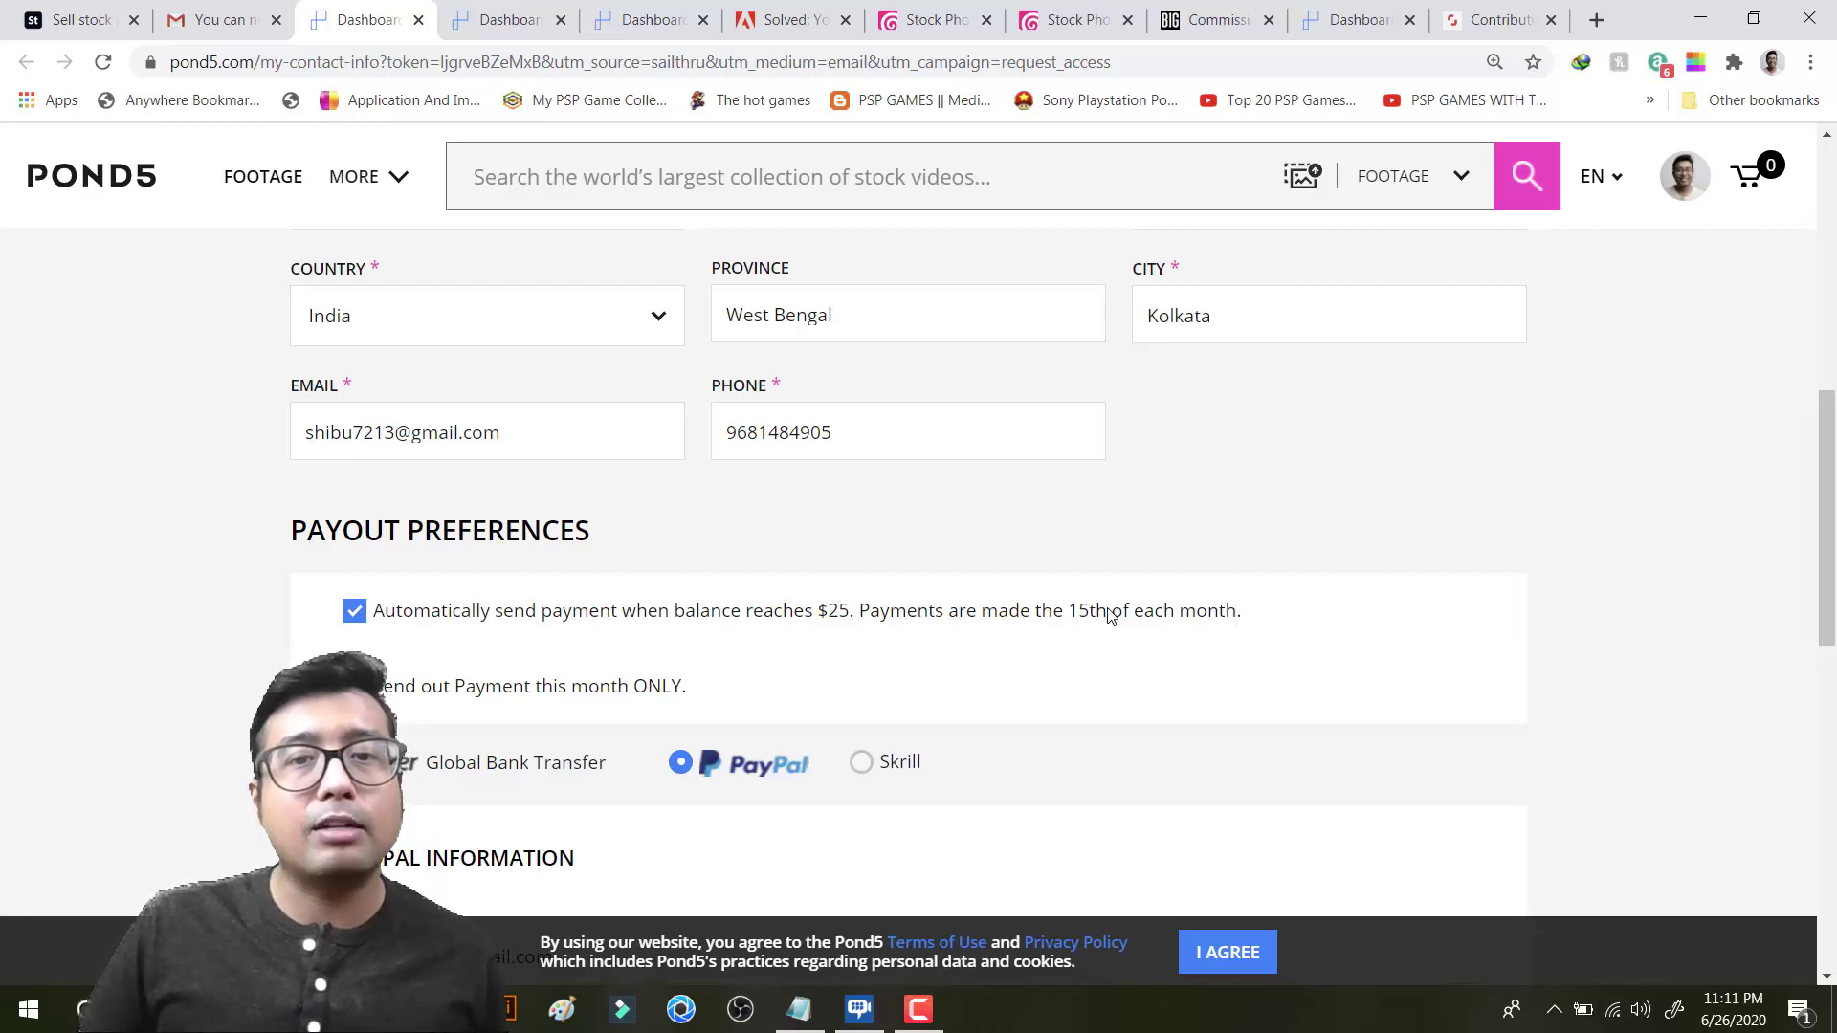
scroll(1102, 593, "down", 2)
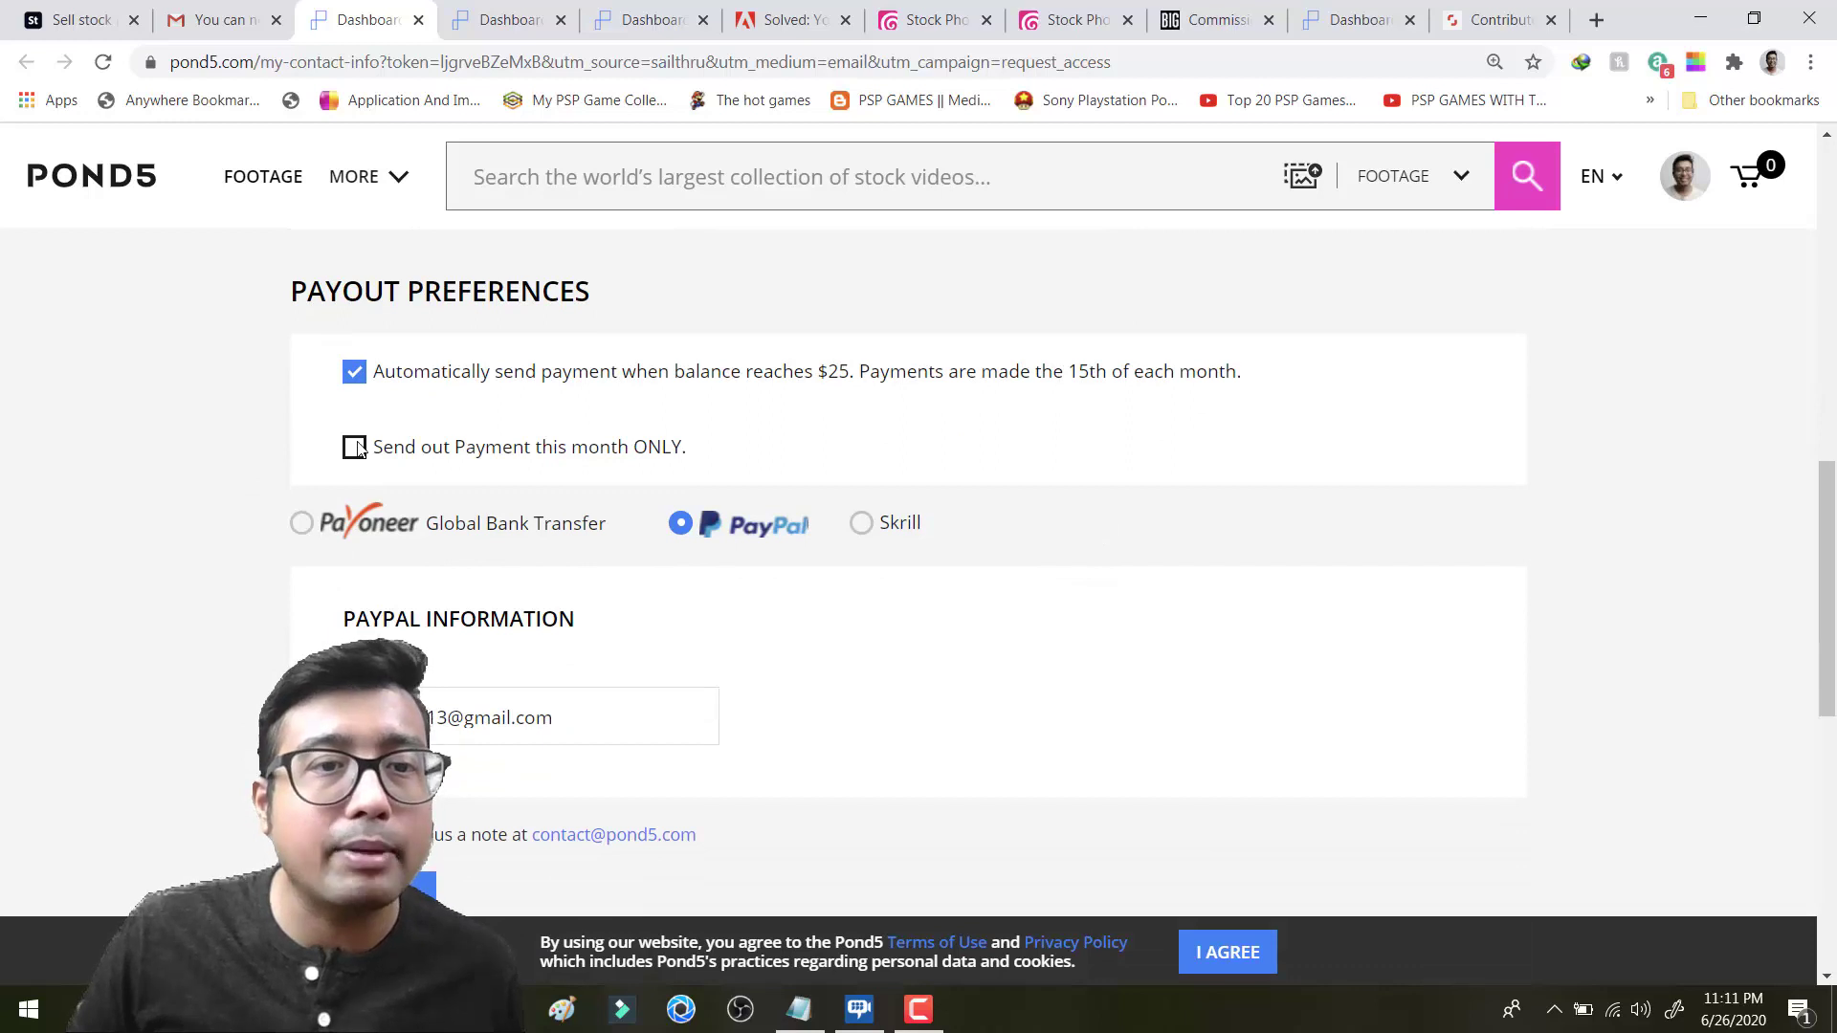
left_click(304, 525)
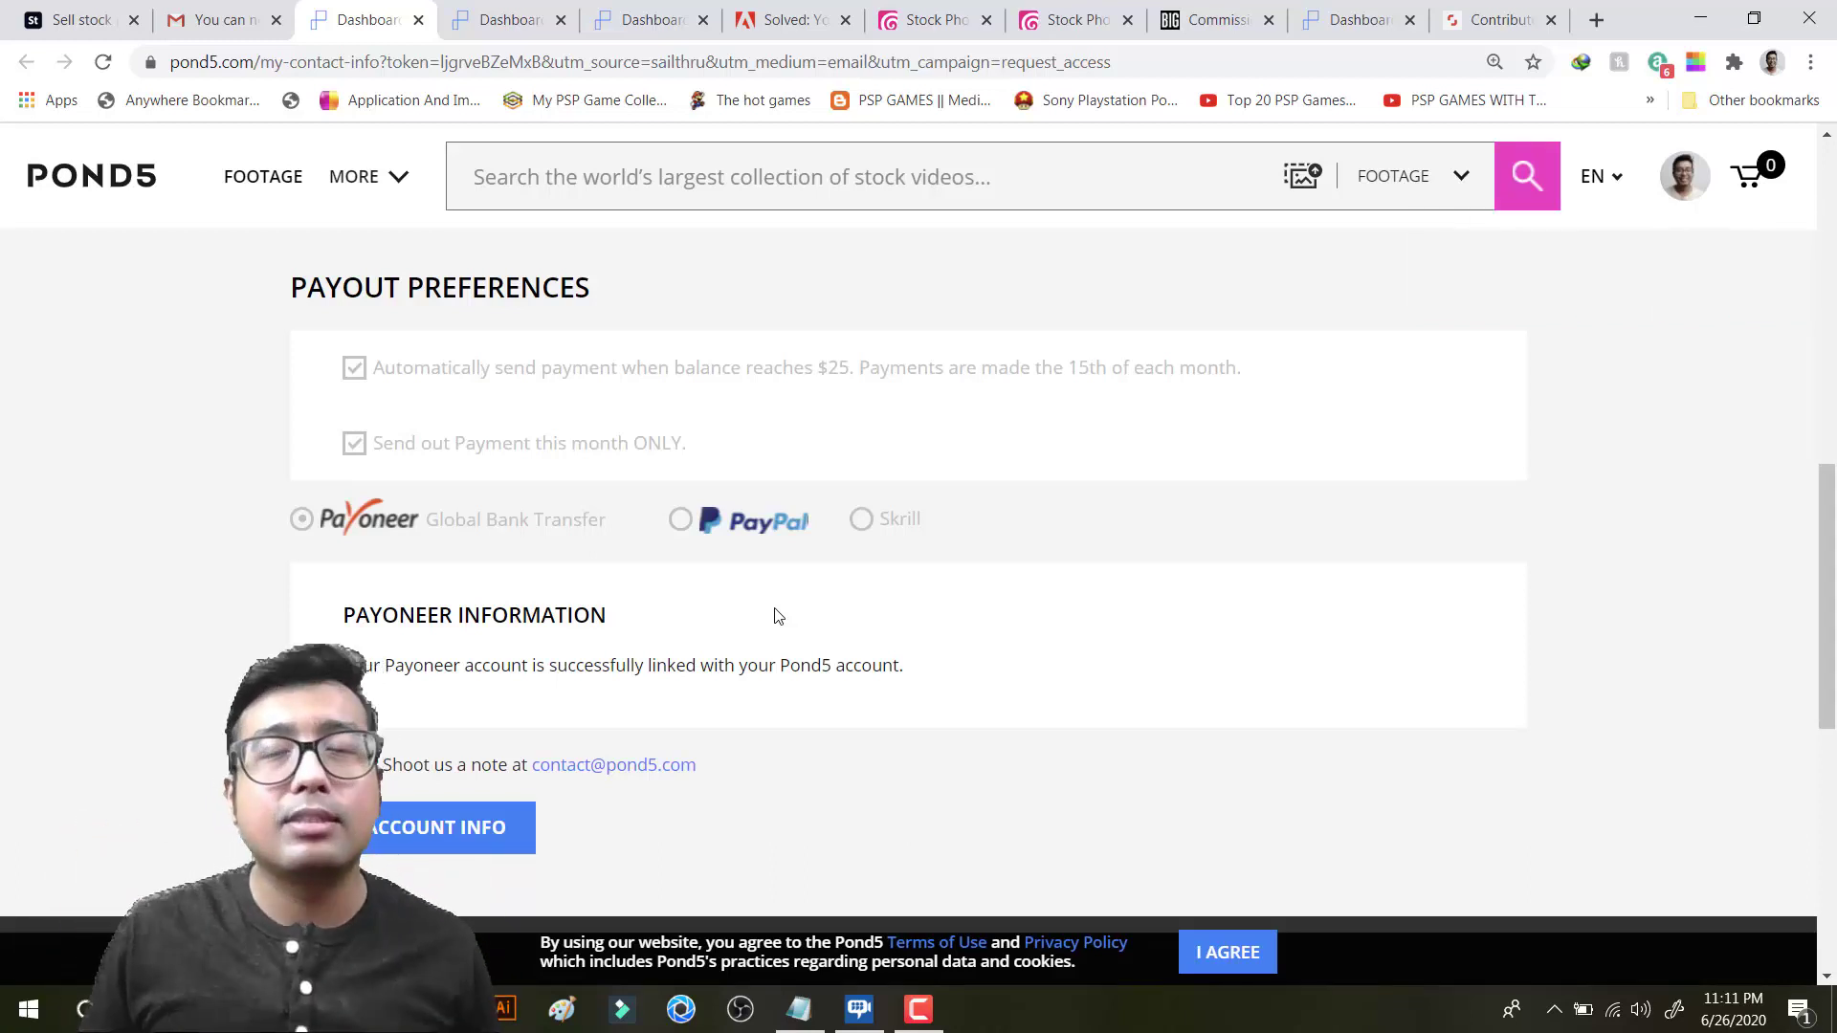
Step: Scroll to the top of the Pond5 account page to check the successful-edit confirmation
scroll(910, 643, "up", 10)
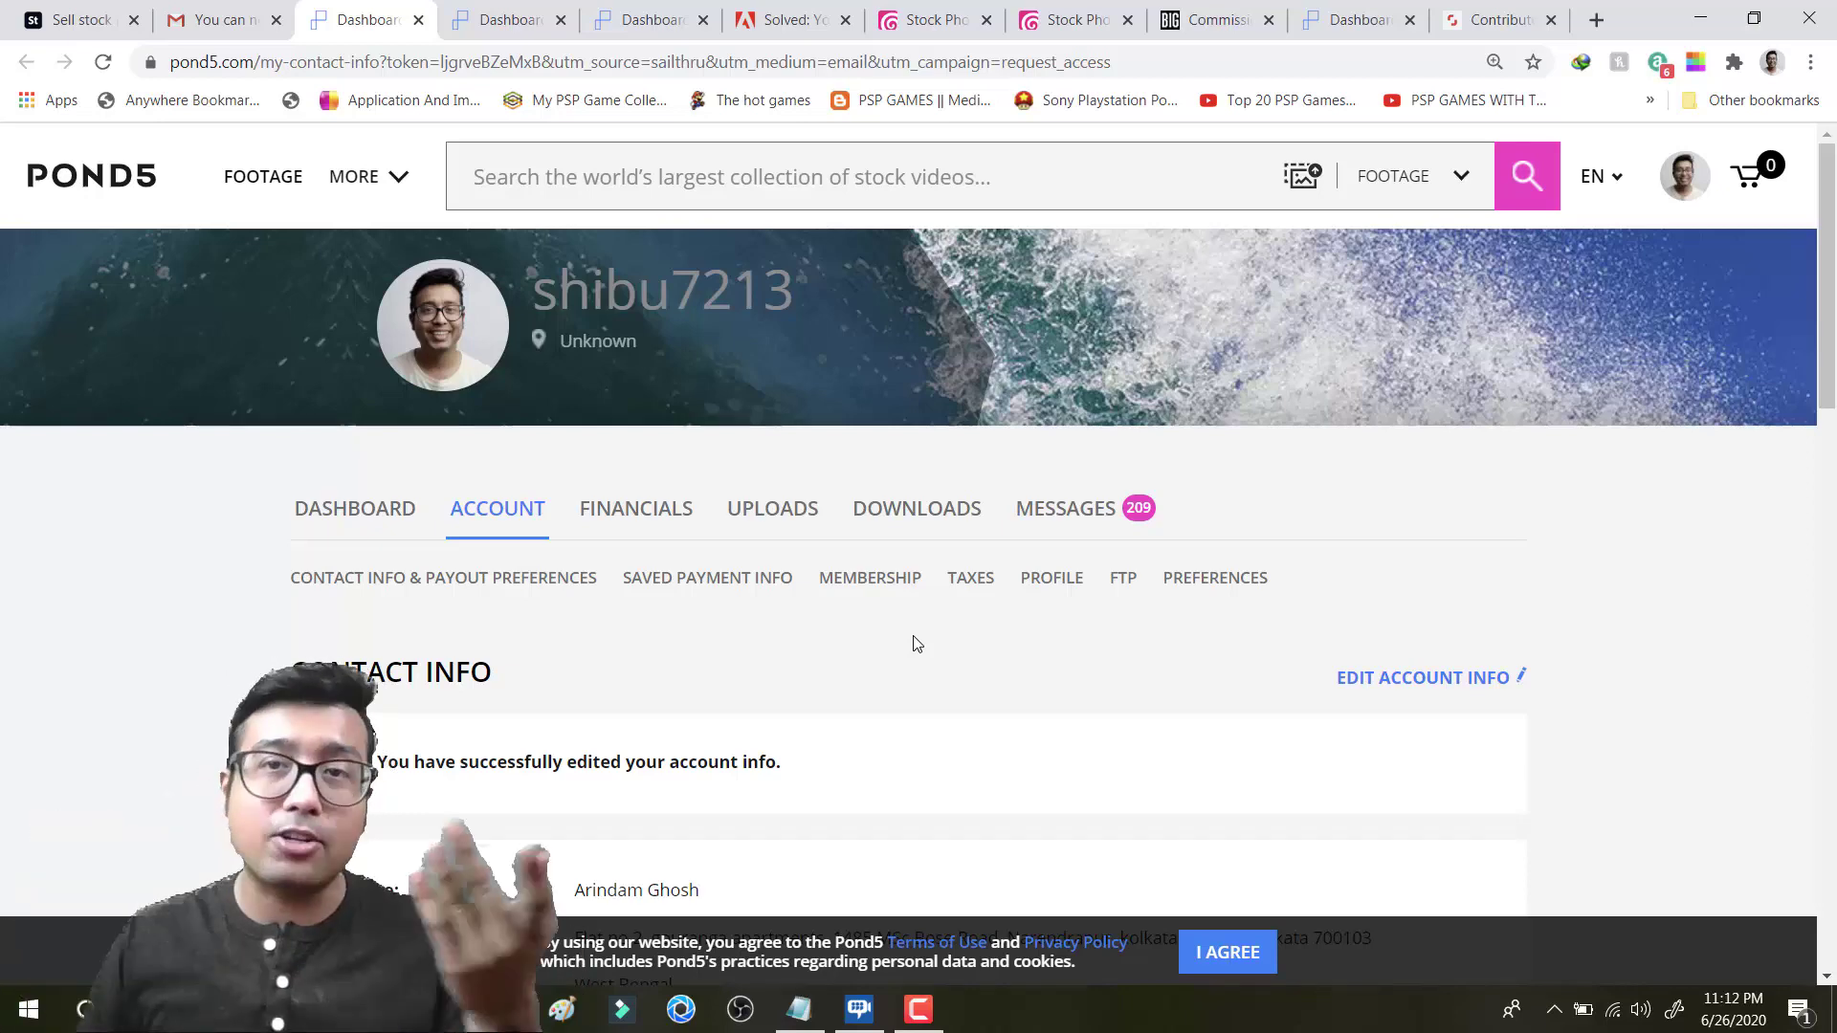
Step: Switch to the Shutterstock Contributor dashboard showing $71.61 in unpaid earnings
left_click(1487, 20)
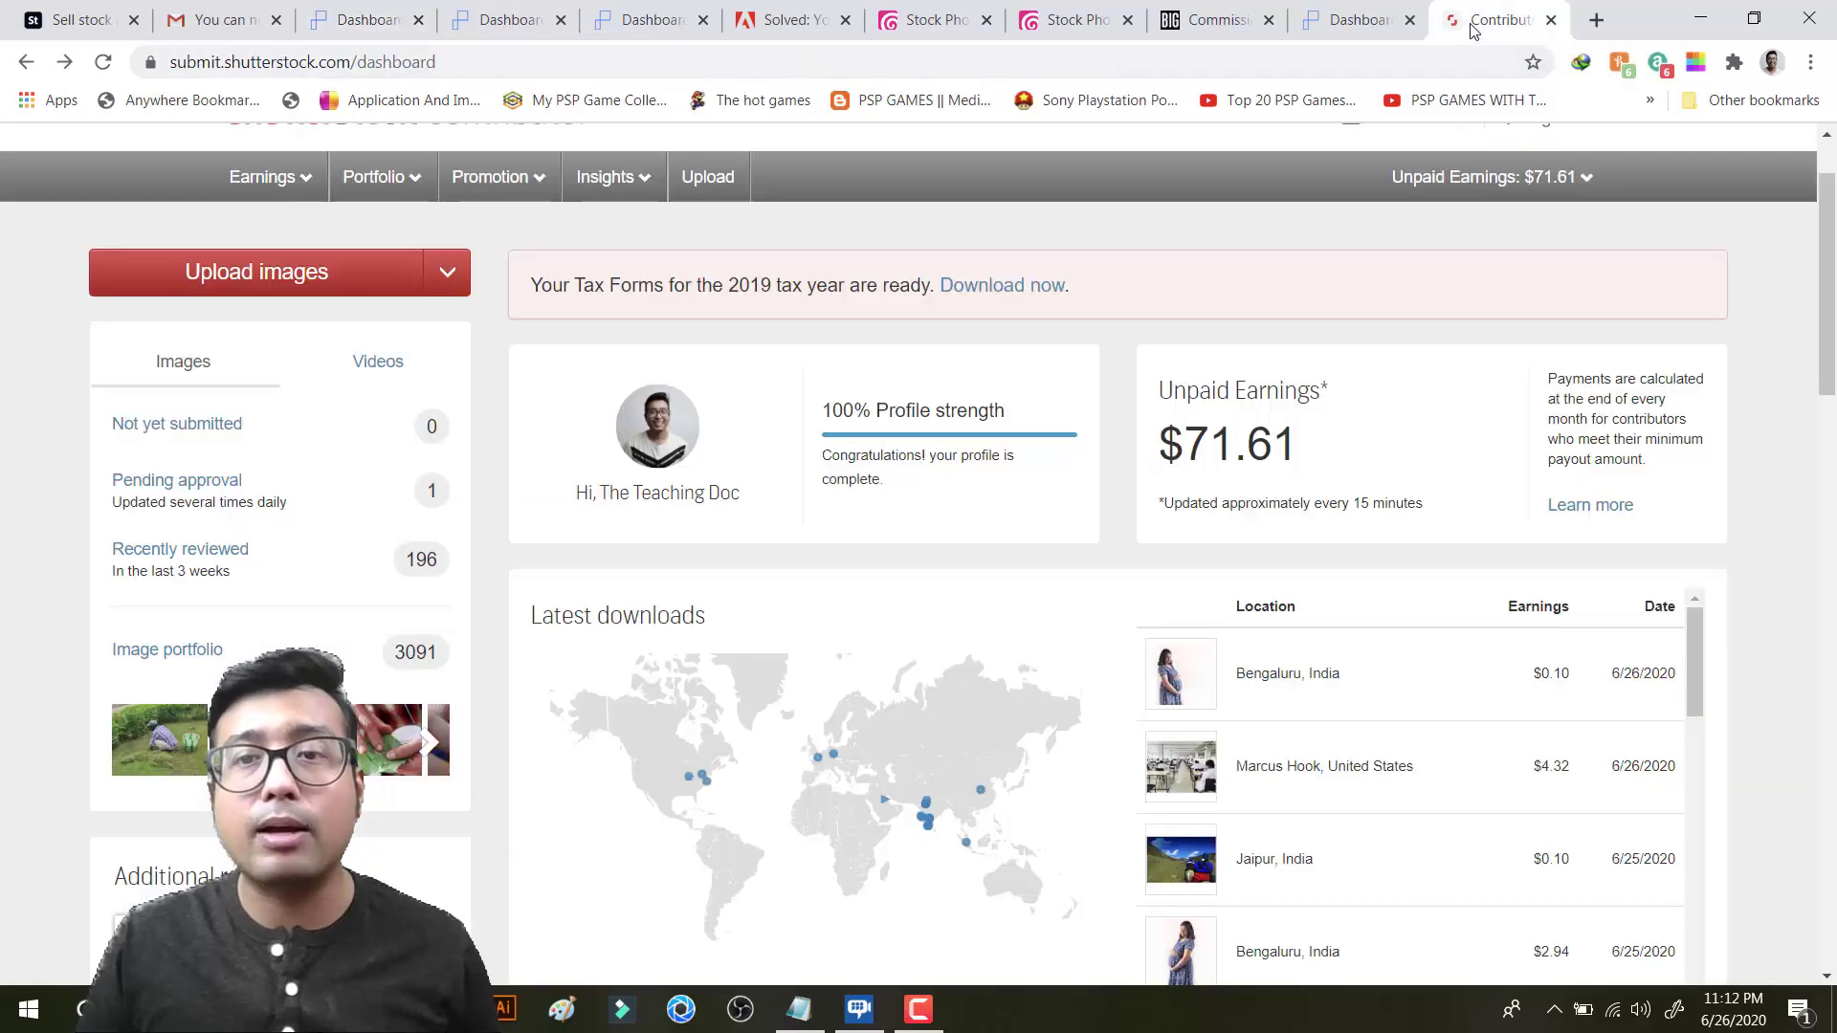